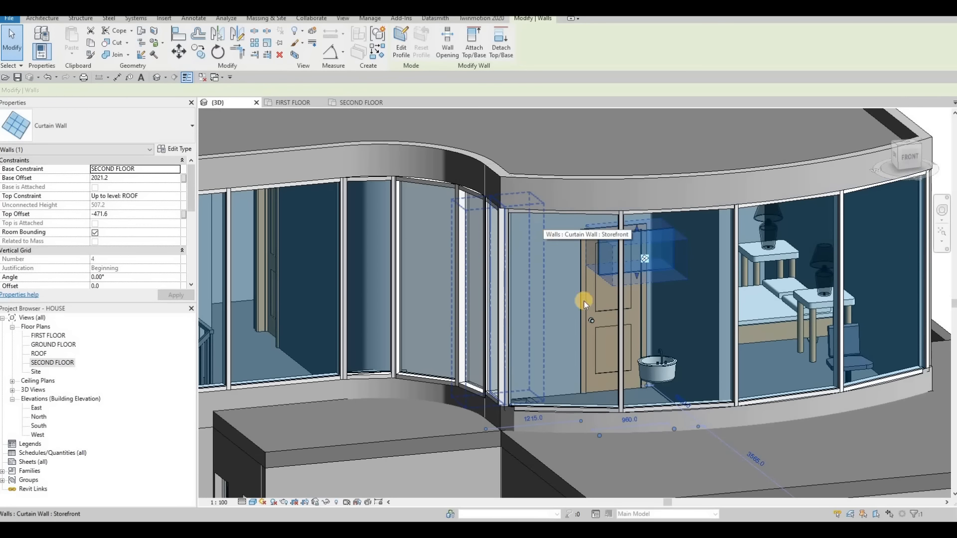
# Step: Delete the selected small curtain wall inside the second-floor front glazing near the washbasin
pyautogui.press('Delete')
pyautogui.scroll(-2, 531, 339)
pyautogui.scroll(-6, 567, 329)
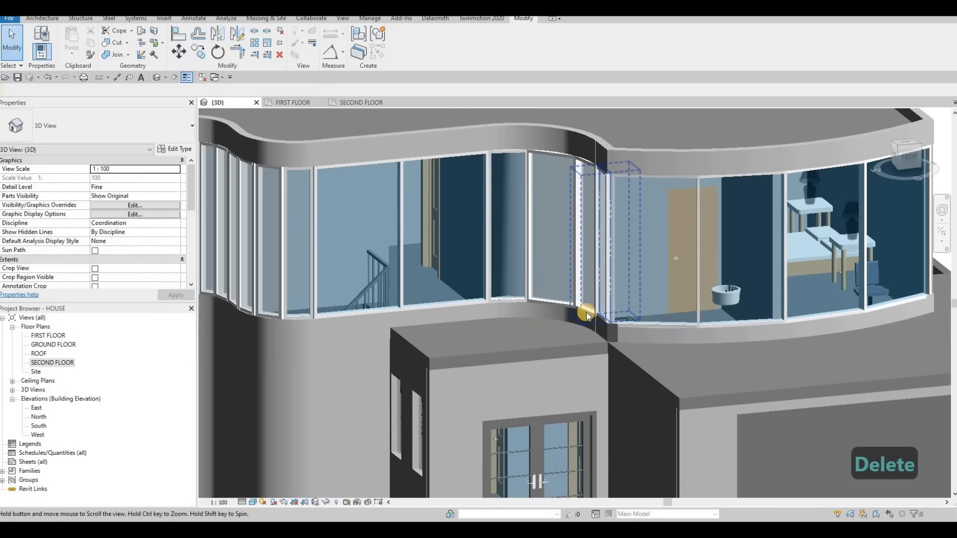
# Step: Delete the three intermediate vertical mullions of the curved curtain wall in front of the washbasin and bedroom furniture
pyautogui.scroll(5, 686, 279)
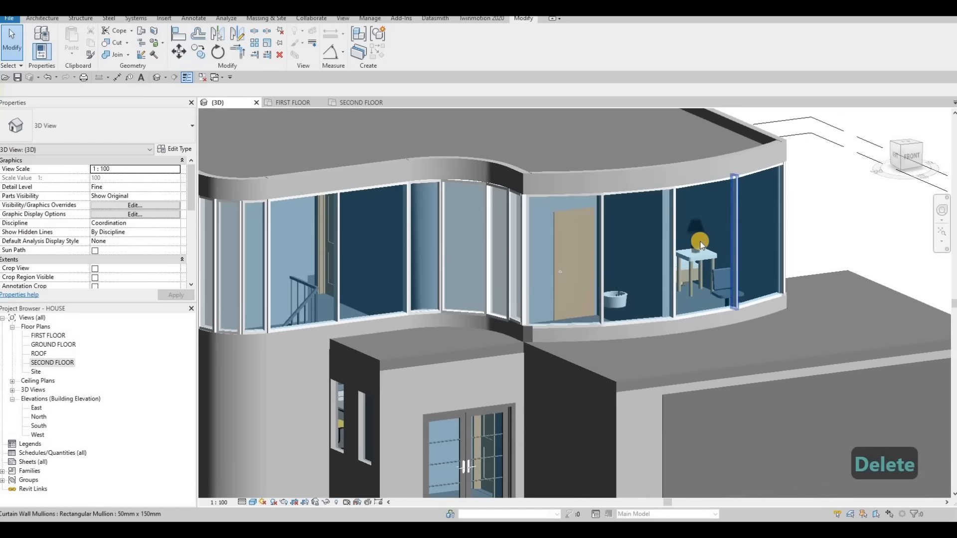
pyautogui.click(693, 244)
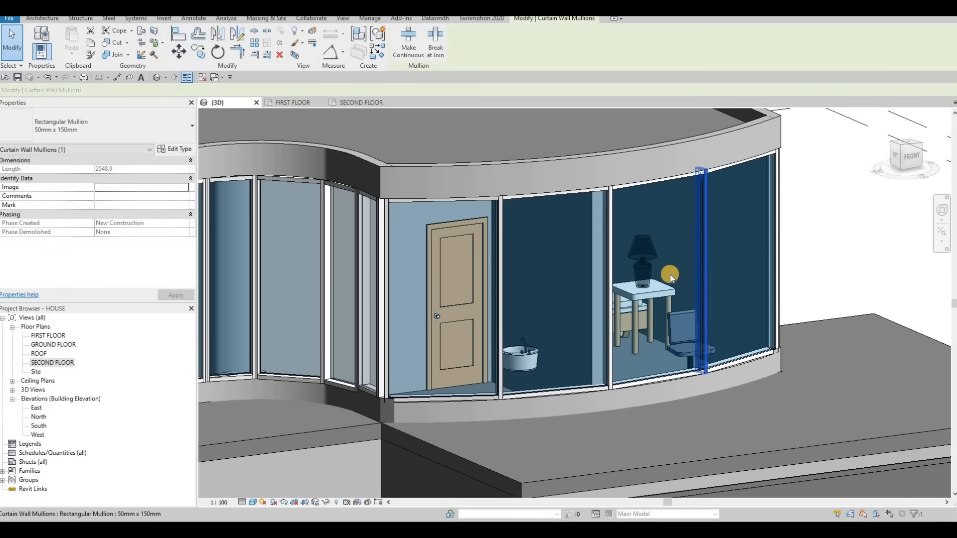
pyautogui.press('Delete')
pyautogui.click(607, 228)
pyautogui.press('Delete')
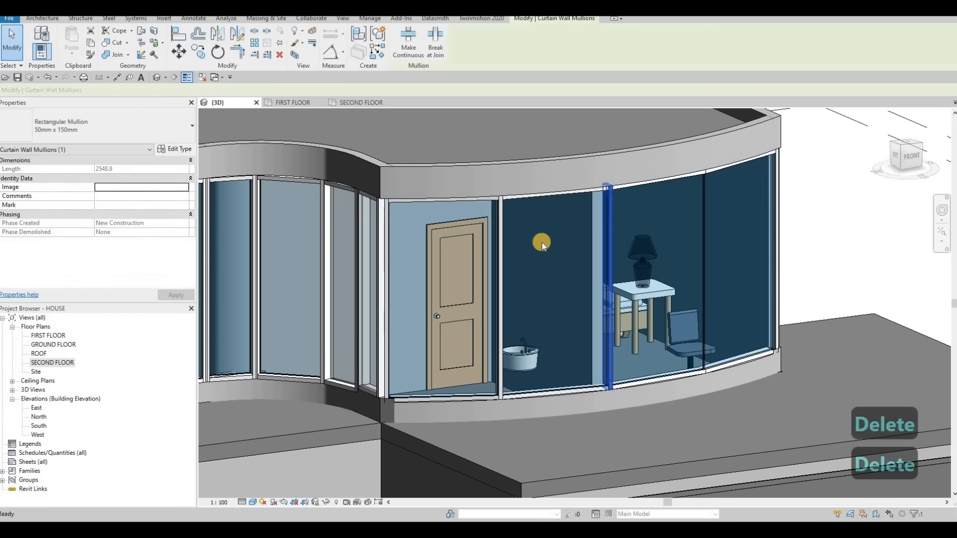
pyautogui.moveTo(499, 240); pyautogui.dragTo(541, 237, button='middle')
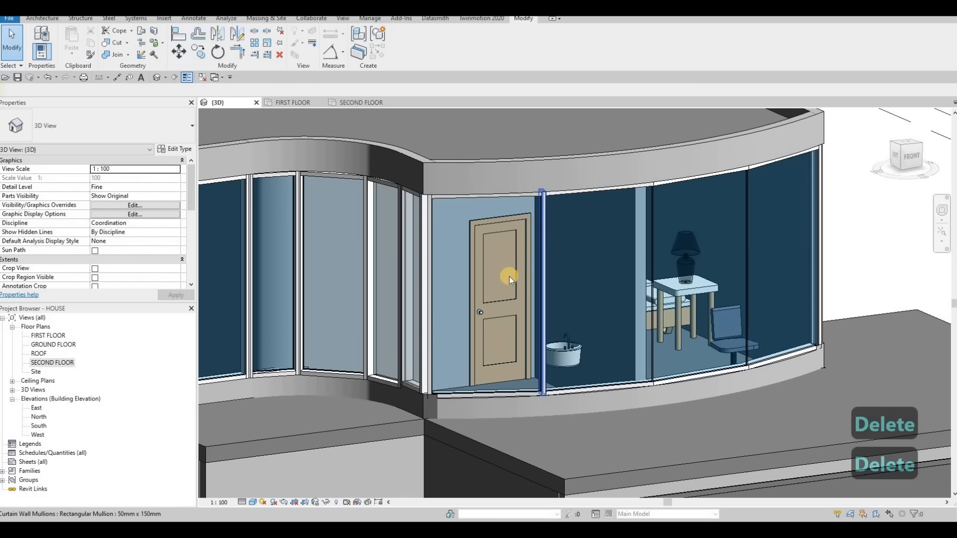
pyautogui.click(543, 277)
pyautogui.press('Delete')
# Step: Delete the two vertical mullions in front of the door, on the curtain wall just left of the building corner
pyautogui.keyDown('shift'); pyautogui.moveTo(572, 279); pyautogui.dragTo(627, 188, button='middle'); pyautogui.keyUp('shift')
pyautogui.click(630, 180)
pyautogui.press('Delete')
pyautogui.scroll(5, 619, 164)
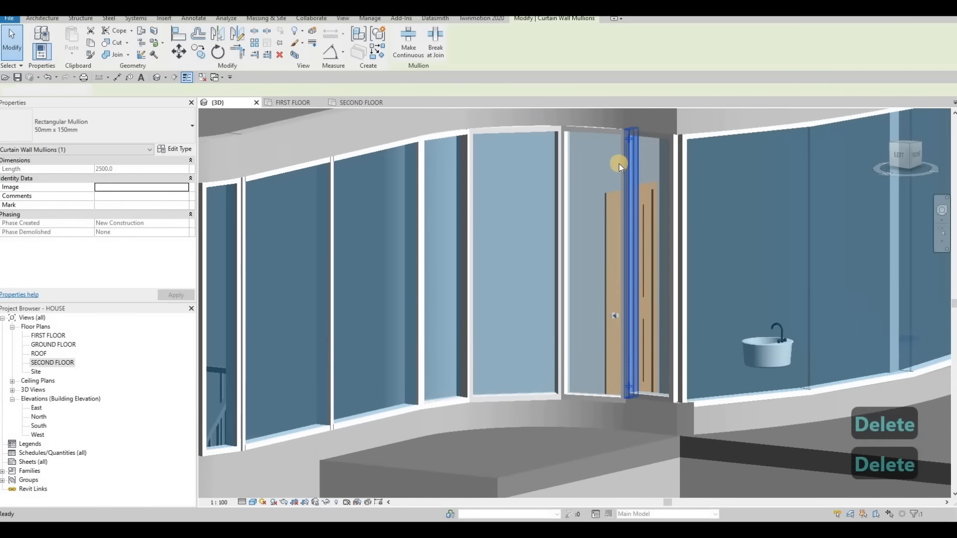
pyautogui.click(623, 150)
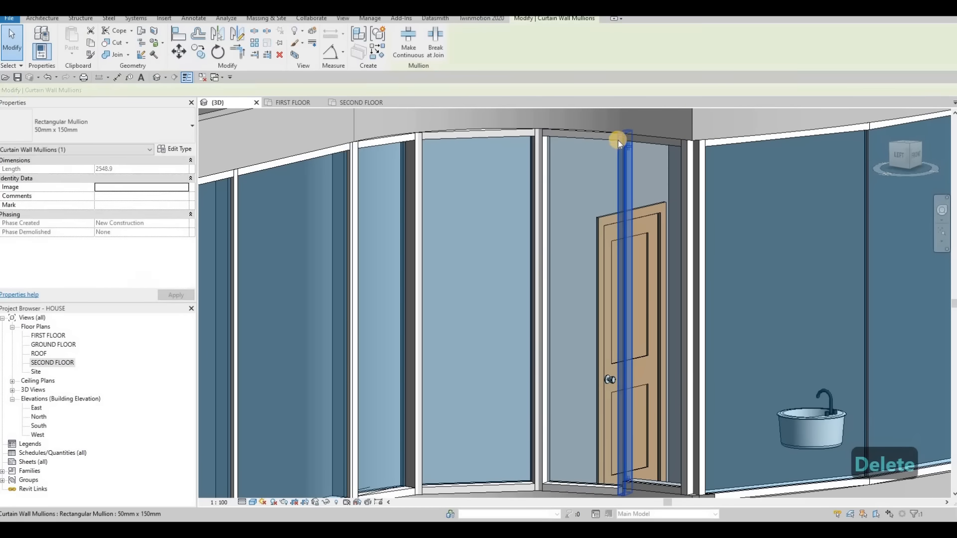
pyautogui.press('Delete')
pyautogui.keyDown('shift'); pyautogui.moveTo(694, 376); pyautogui.dragTo(653, 425, button='middle'); pyautogui.keyUp('shift')
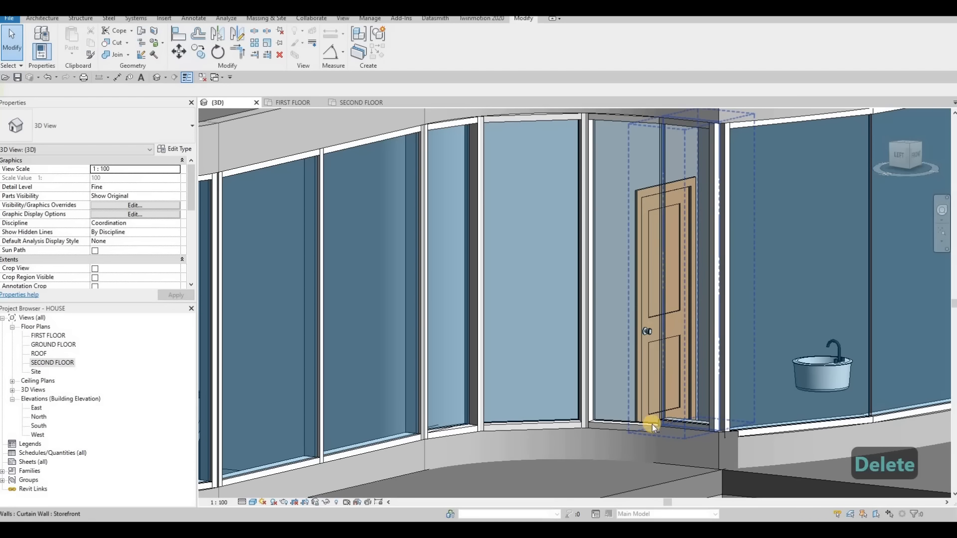
pyautogui.moveTo(652, 433); pyautogui.dragTo(610, 423, button='middle')
pyautogui.scroll(4, 659, 425)
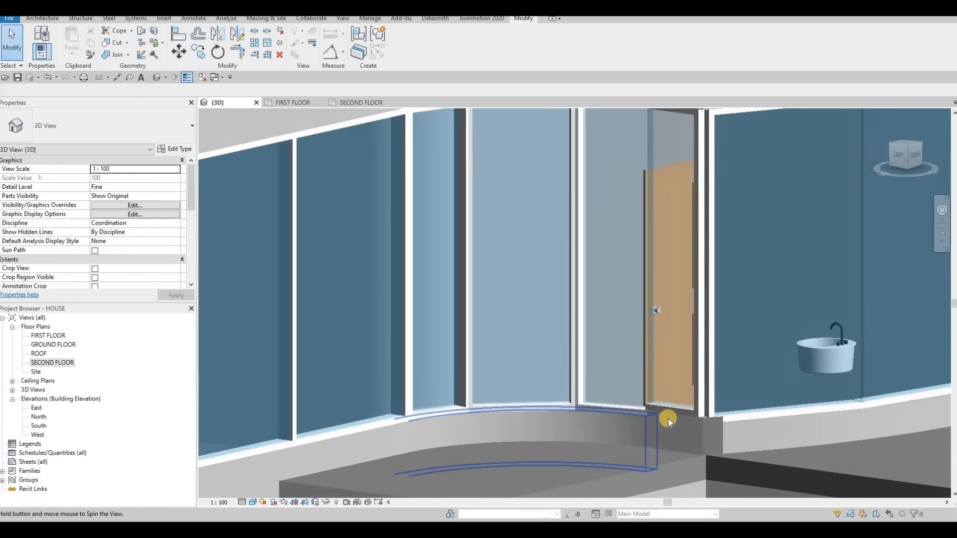
pyautogui.press('a')
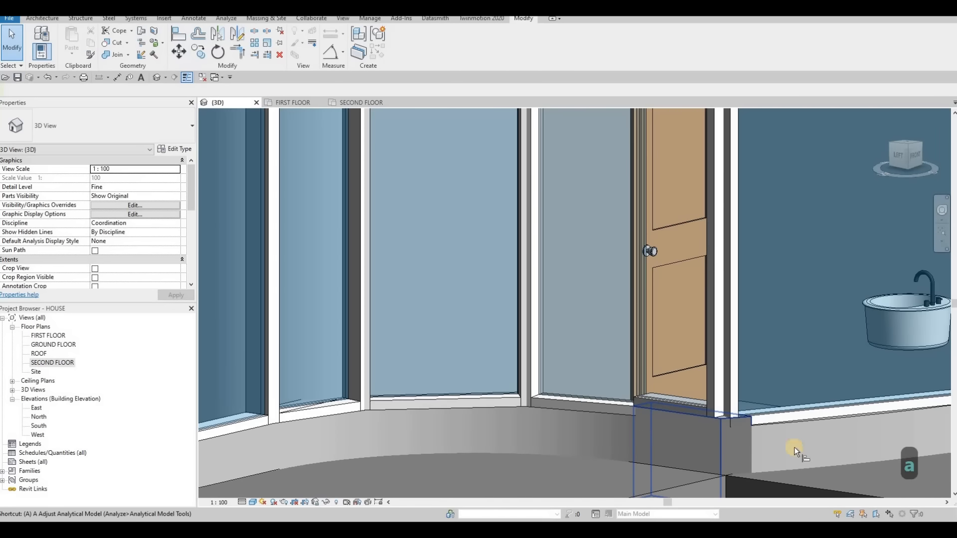
pyautogui.press('l')
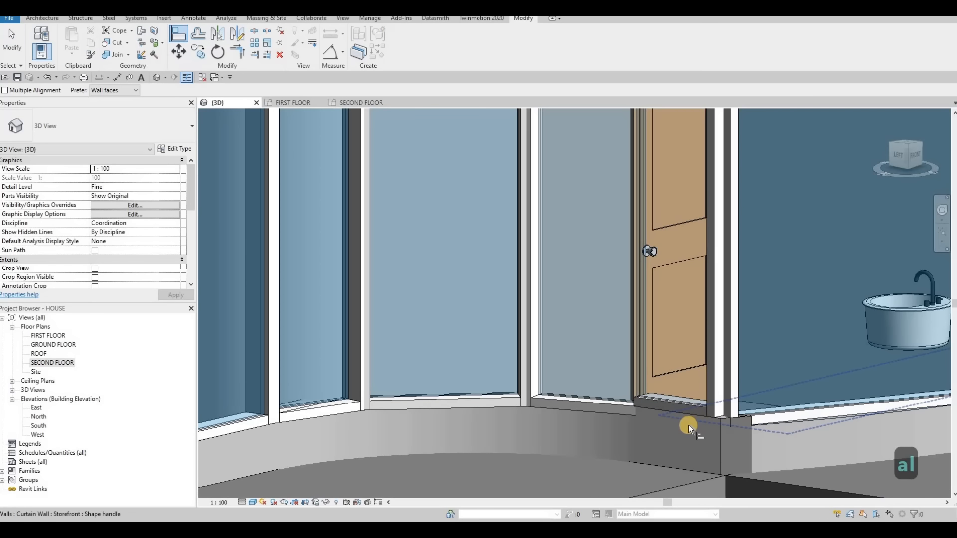
pyautogui.scroll(-5, 629, 399)
pyautogui.press('Escape')
pyautogui.press('Escape')
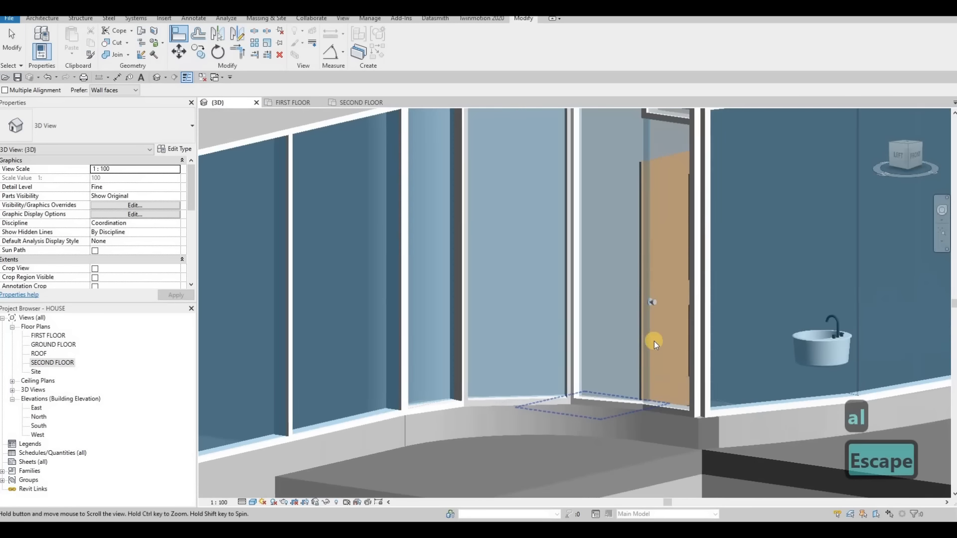
# Step: Delete the remaining vertical mullions along the inward-curving glazing between the corner door and the straight curtain wall
pyautogui.click(655, 340)
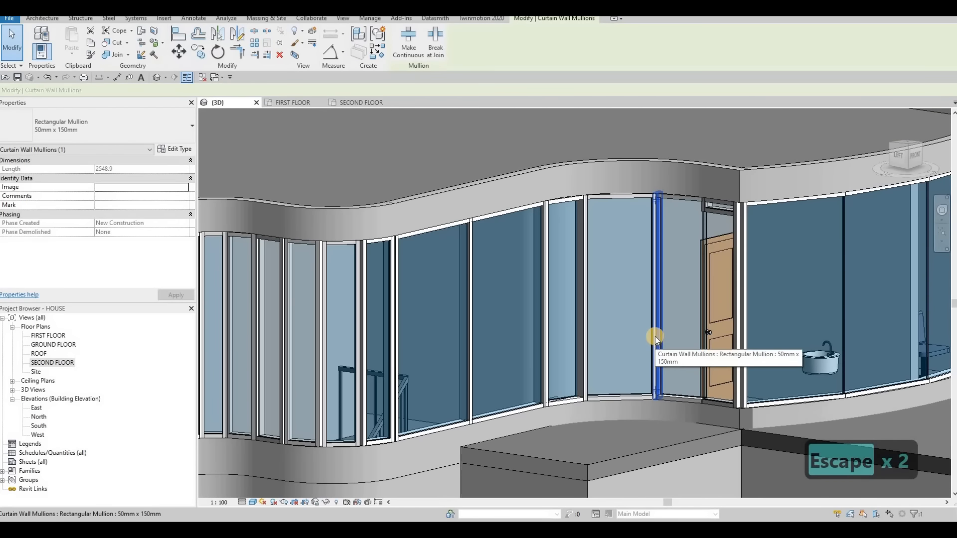
pyautogui.press('Delete')
pyautogui.press('Delete')
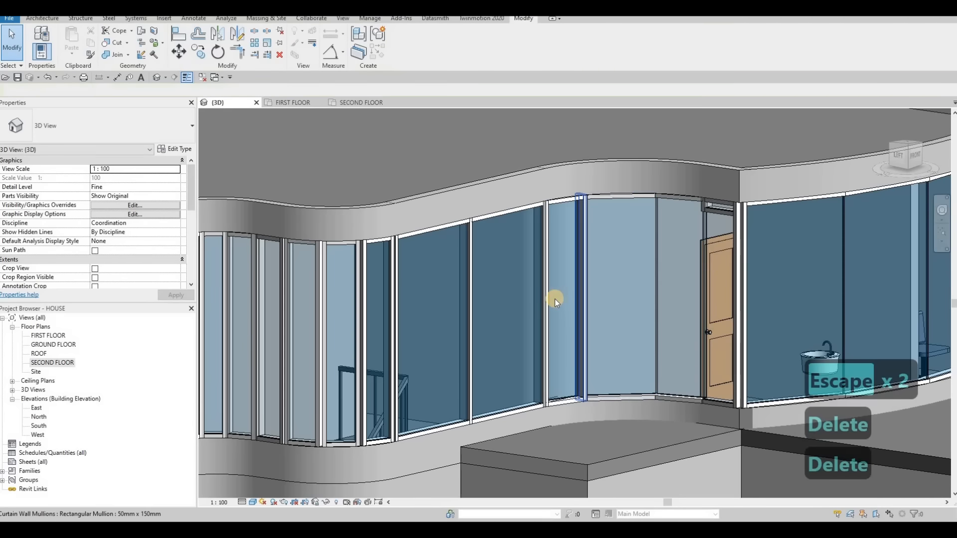
pyautogui.click(547, 299)
pyautogui.press('Delete')
pyautogui.click(546, 298)
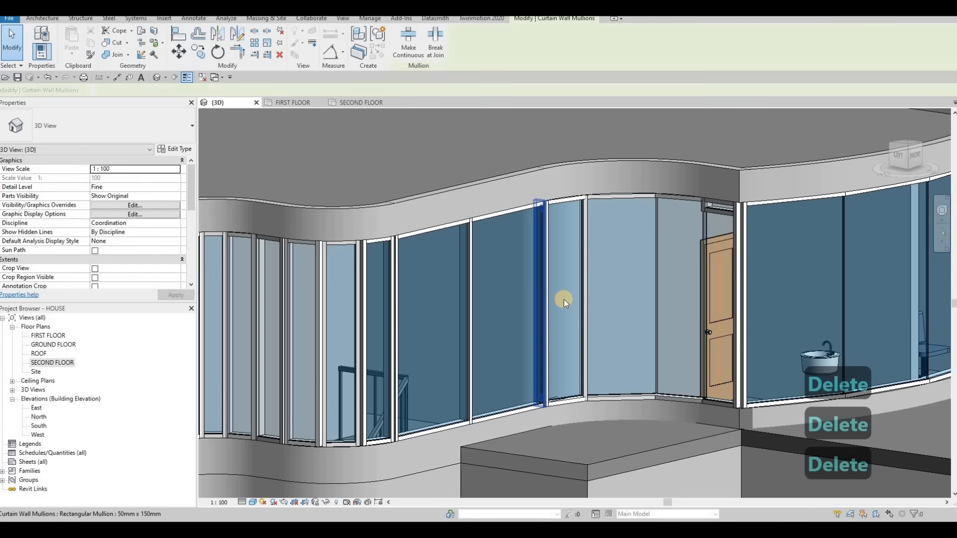
pyautogui.press('Delete')
pyautogui.click(584, 292)
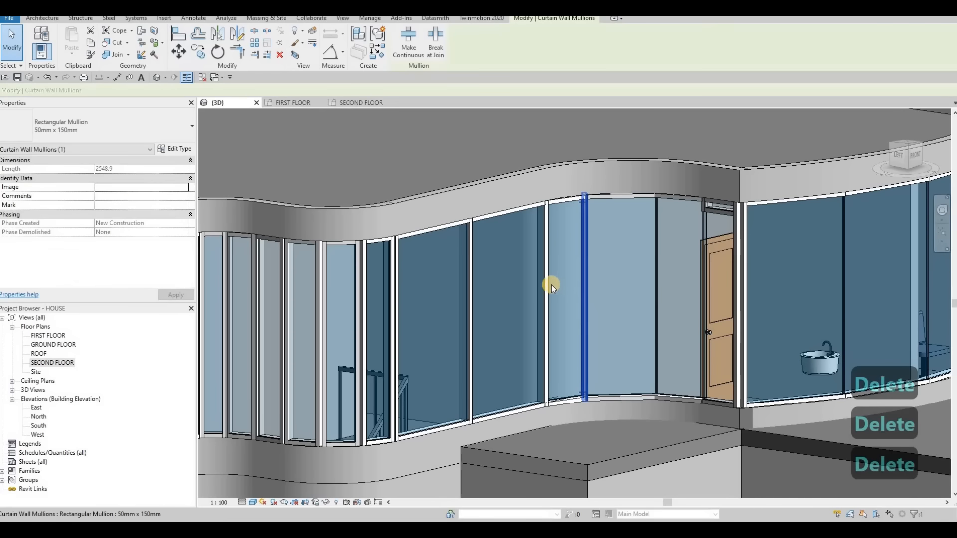
pyautogui.press('Delete')
pyautogui.click(543, 280)
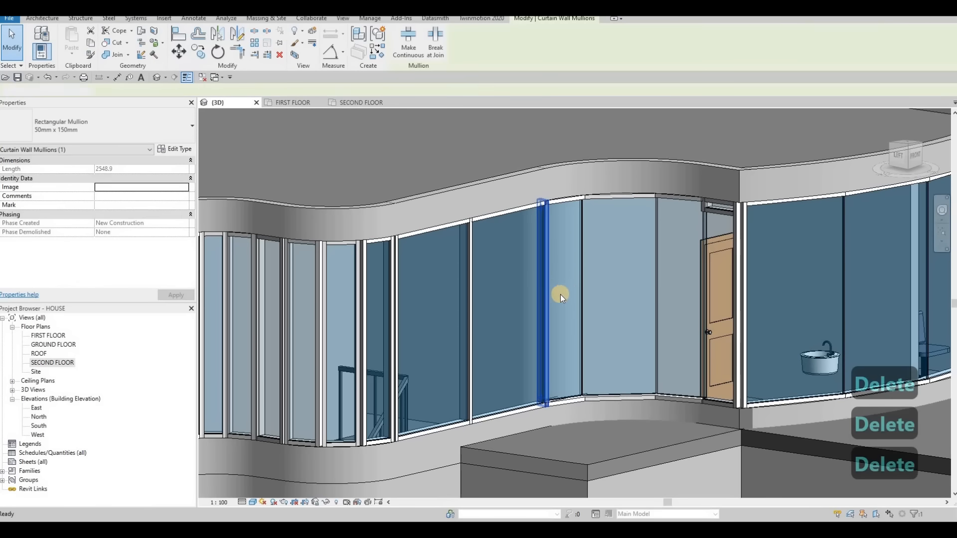
pyautogui.press('Delete')
pyautogui.scroll(-2, 692, 273)
pyautogui.scroll(4, 710, 249)
pyautogui.press('Escape')
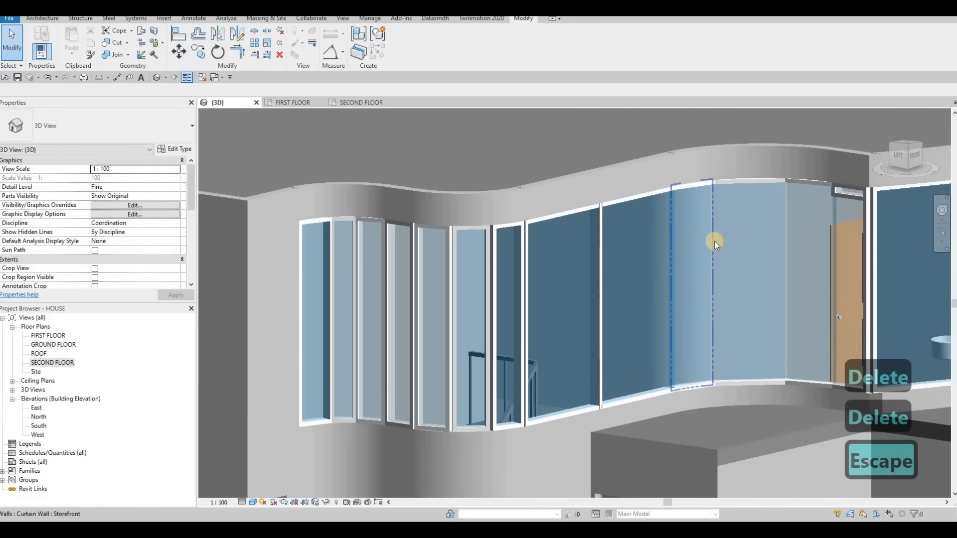
pyautogui.keyDown('shift'); pyautogui.moveTo(676, 273); pyautogui.dragTo(729, 226, button='middle'); pyautogui.keyUp('shift')
pyautogui.click(728, 227)
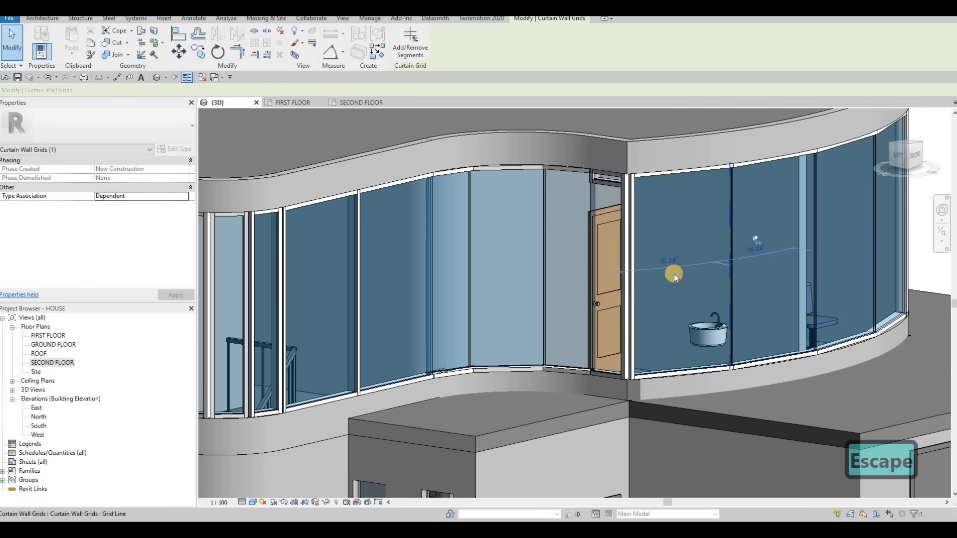
pyautogui.scroll(-3, 605, 271)
pyautogui.keyDown('shift'); pyautogui.moveTo(605, 271); pyautogui.dragTo(647, 258, button='middle'); pyautogui.keyUp('shift')
pyautogui.press('Escape')
# Step: Delete the intermediate and far-end vertical mullions of the straight curtain wall in front of the staircase
pyautogui.click(617, 296)
pyautogui.press('Delete')
pyautogui.scroll(3, 642, 271)
pyautogui.press('Delete')
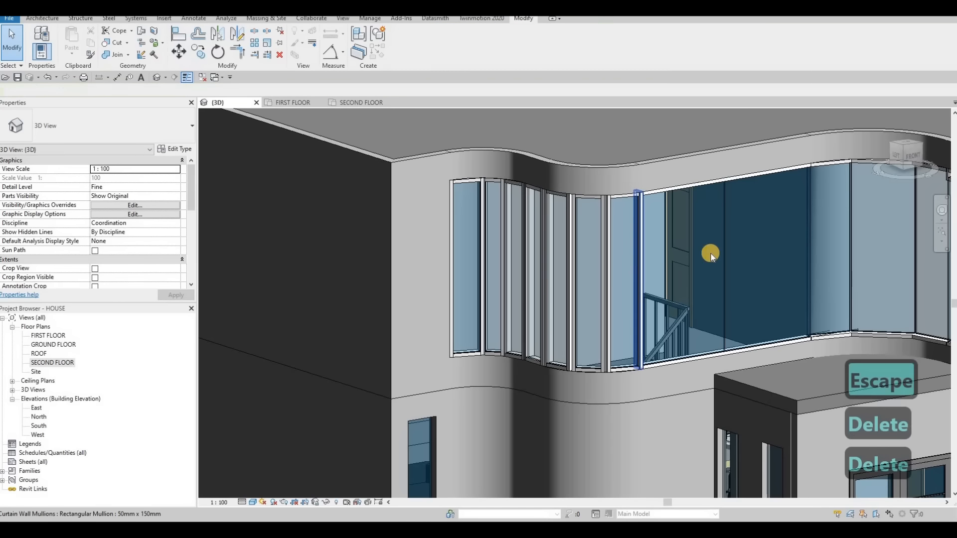
pyautogui.press('Delete')
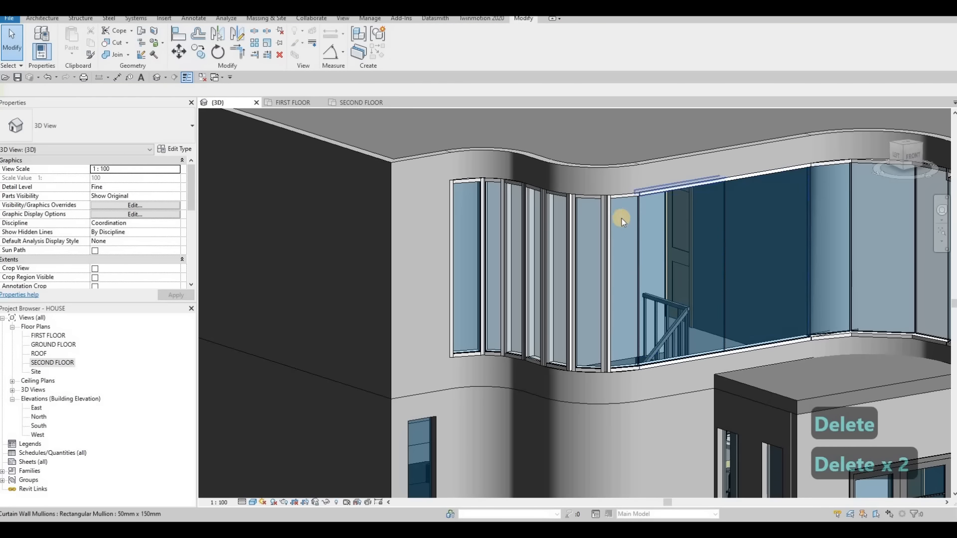
pyautogui.click(632, 234)
pyautogui.press('Delete')
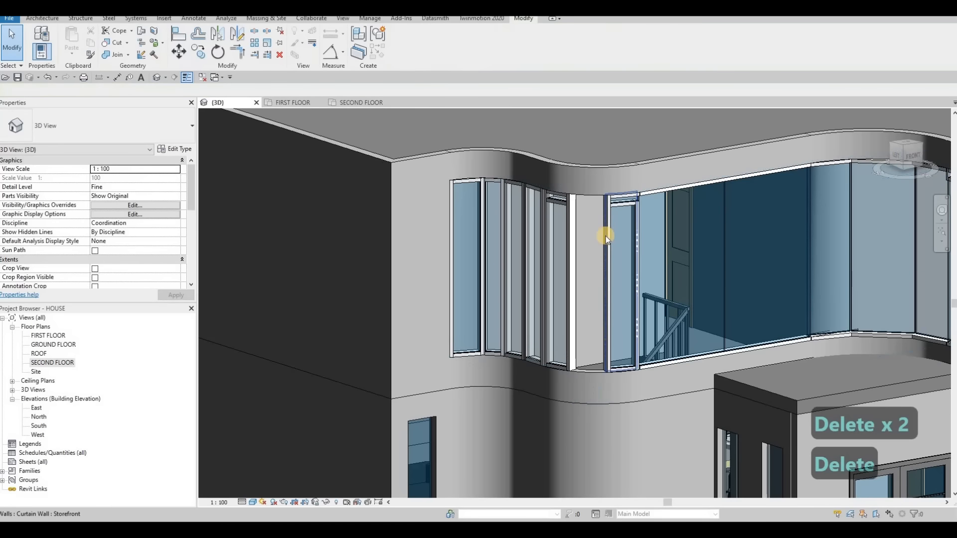
pyautogui.hotkey('ctrl', 'z')
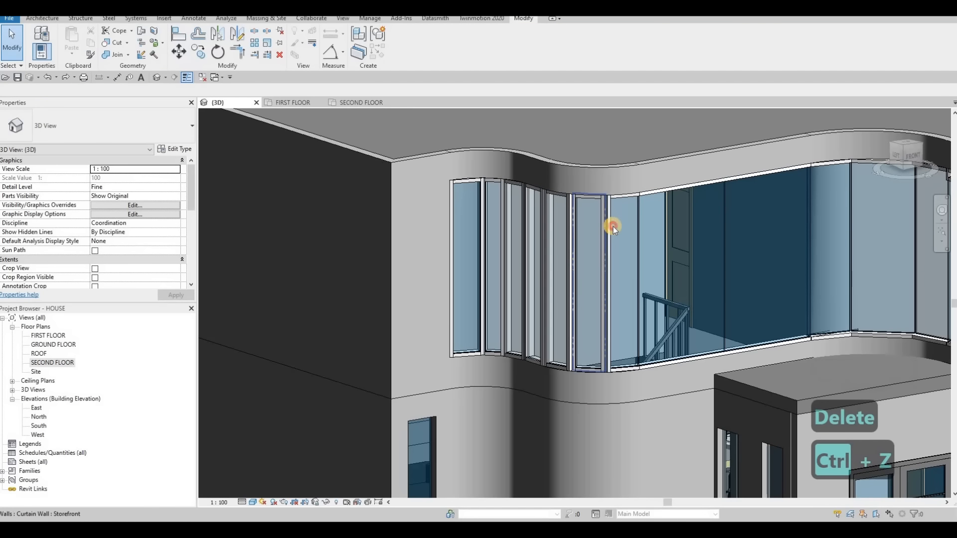
# Step: Delete the vertical mullions at the first two panel joints of the outward-curving glazing beside the staircase
pyautogui.click(608, 228)
pyautogui.press('Delete')
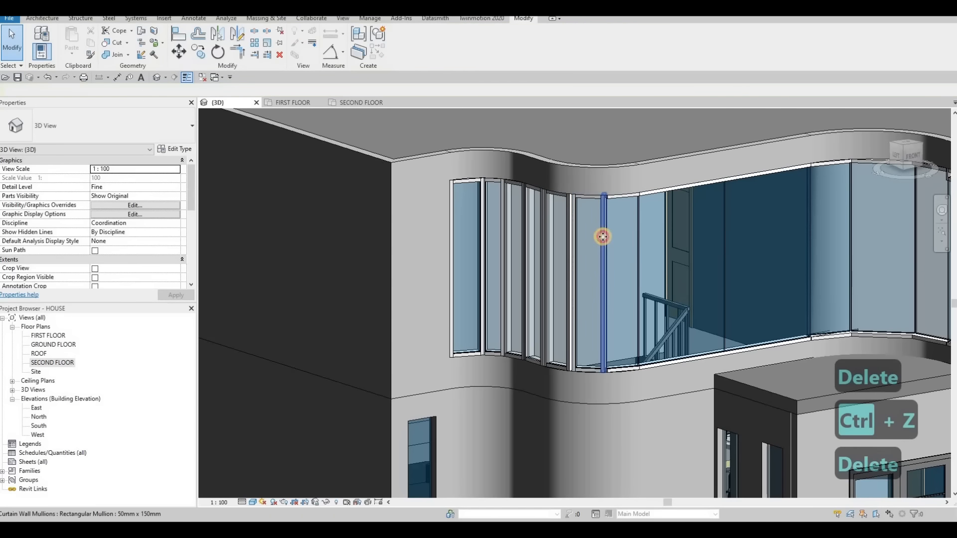
pyautogui.click(573, 243)
pyautogui.press('Delete')
pyautogui.click(568, 246)
pyautogui.press('Delete')
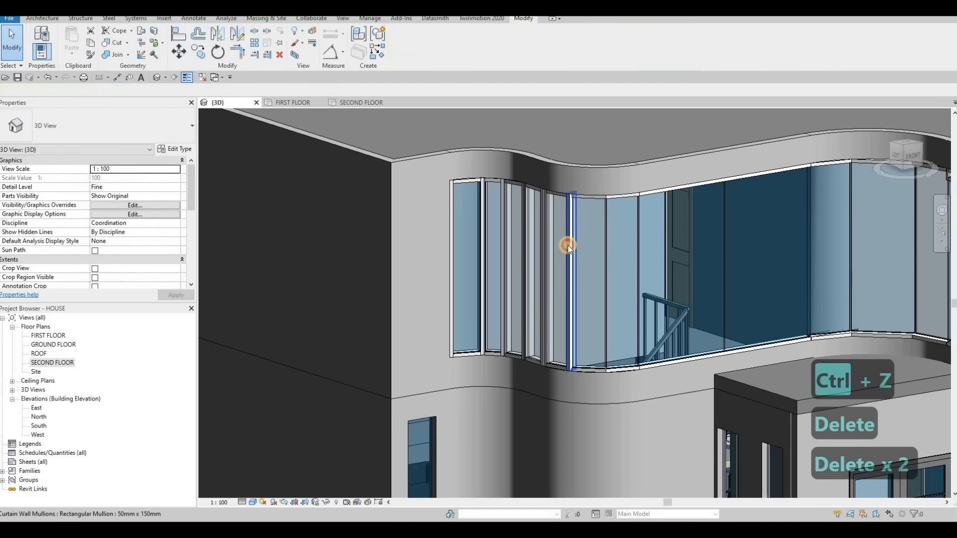
# Step: Delete the vertical mullions at the next two panel joints along the curved glazing, keeping the horizontal mullions
pyautogui.click(548, 239)
pyautogui.press('Delete')
pyautogui.click(542, 236)
pyautogui.press('Delete')
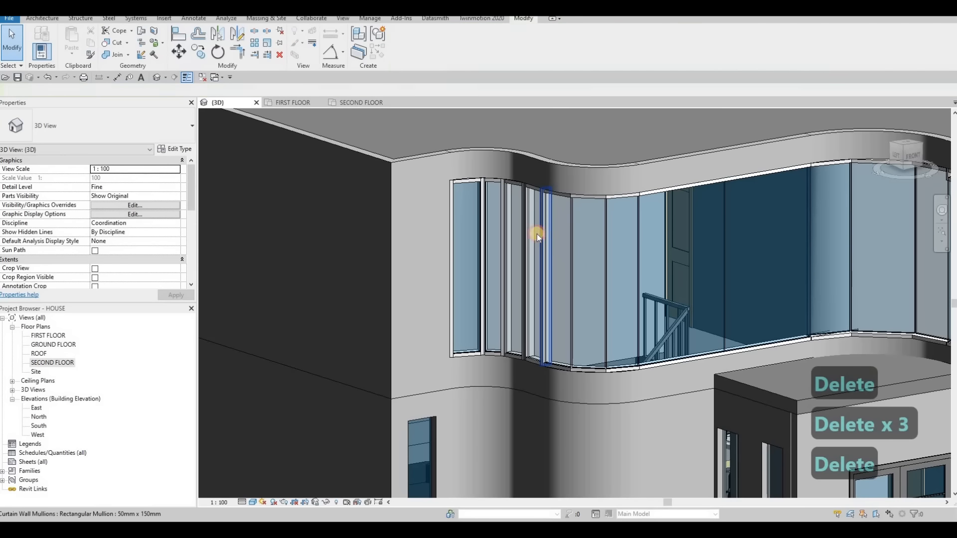
pyautogui.click(525, 230)
pyautogui.press('Delete')
pyautogui.click(523, 228)
pyautogui.press('Delete')
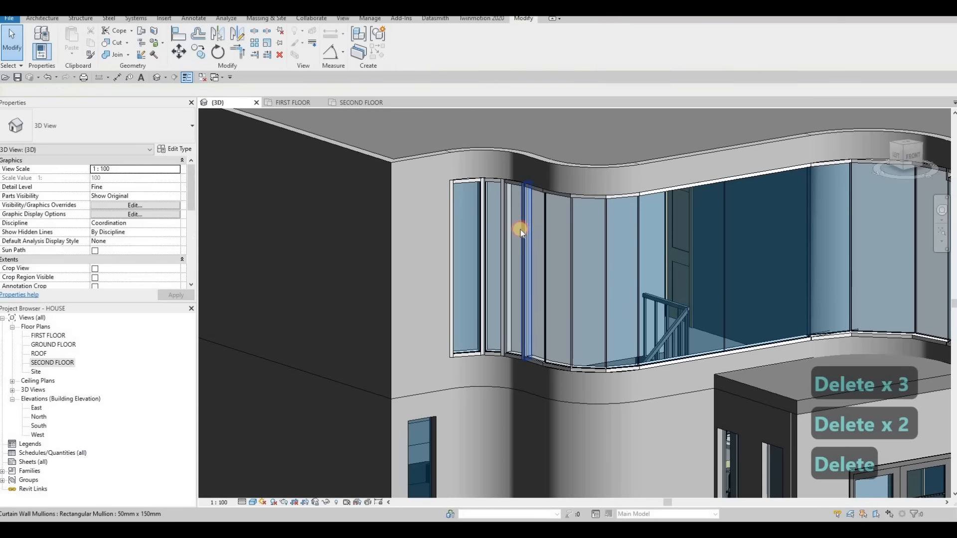
pyautogui.click(518, 201)
pyautogui.press('Delete')
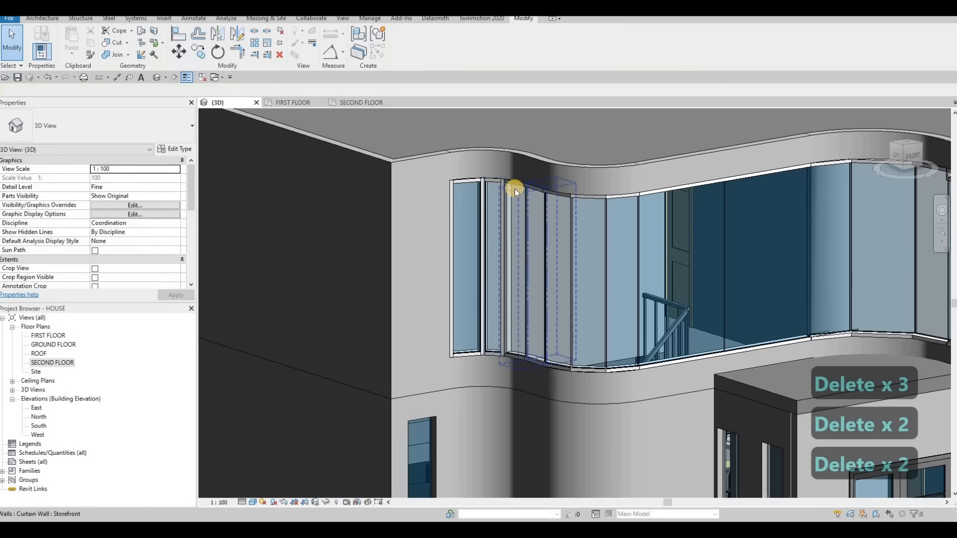
pyautogui.click(540, 190)
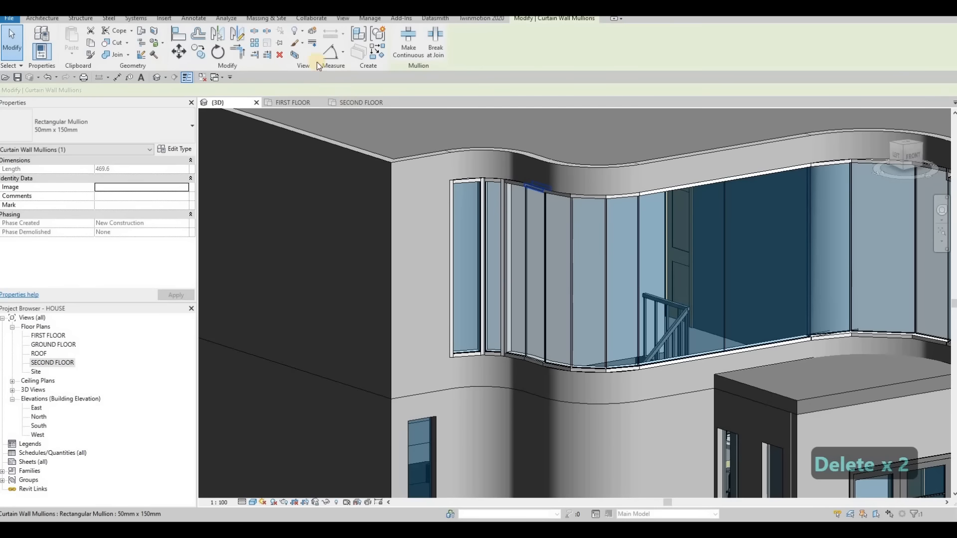
pyautogui.press('Escape')
# Step: Delete the vertical mullions at the last two panel joints before the solid end wall, keeping the outer end mullion
pyautogui.click(504, 212)
pyautogui.press('Delete')
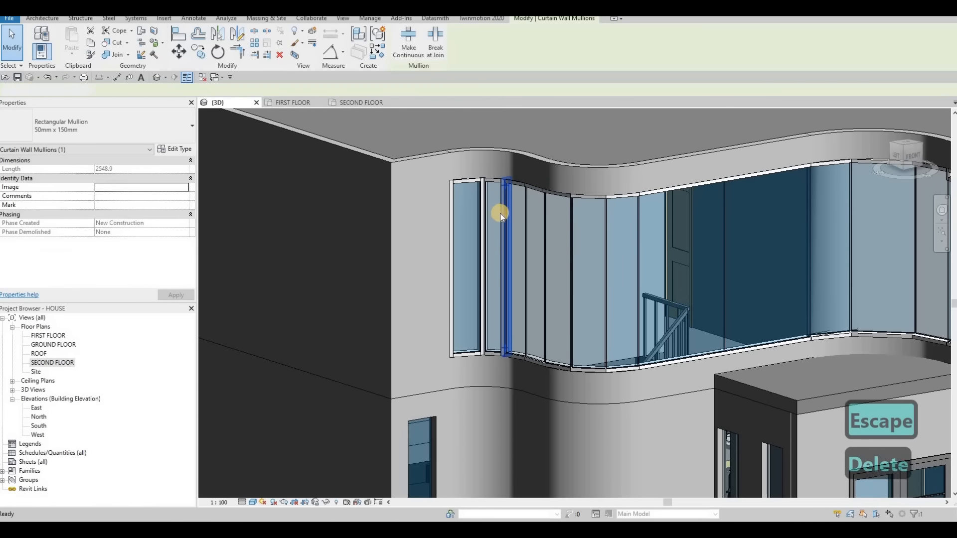
pyautogui.click(504, 202)
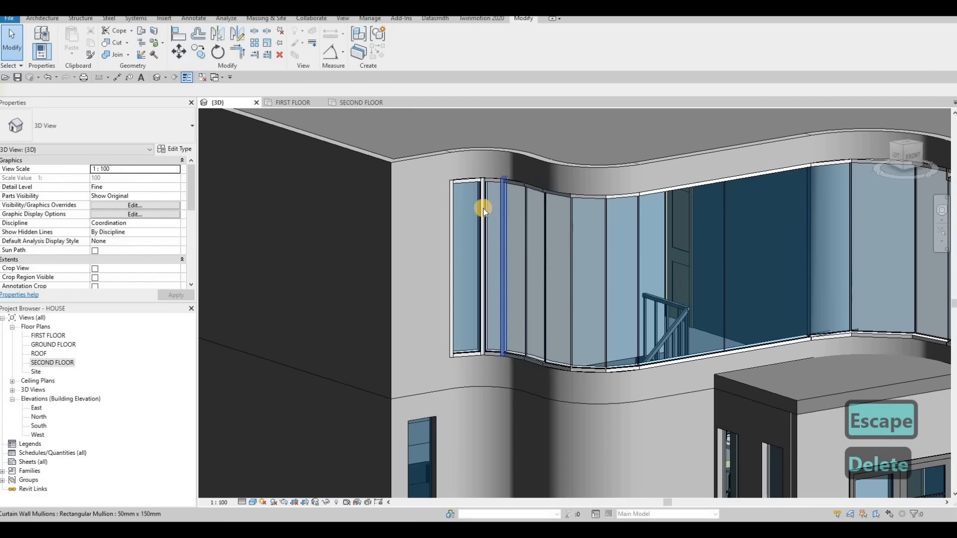
pyautogui.press('Delete')
pyautogui.click(483, 207)
pyautogui.press('Delete')
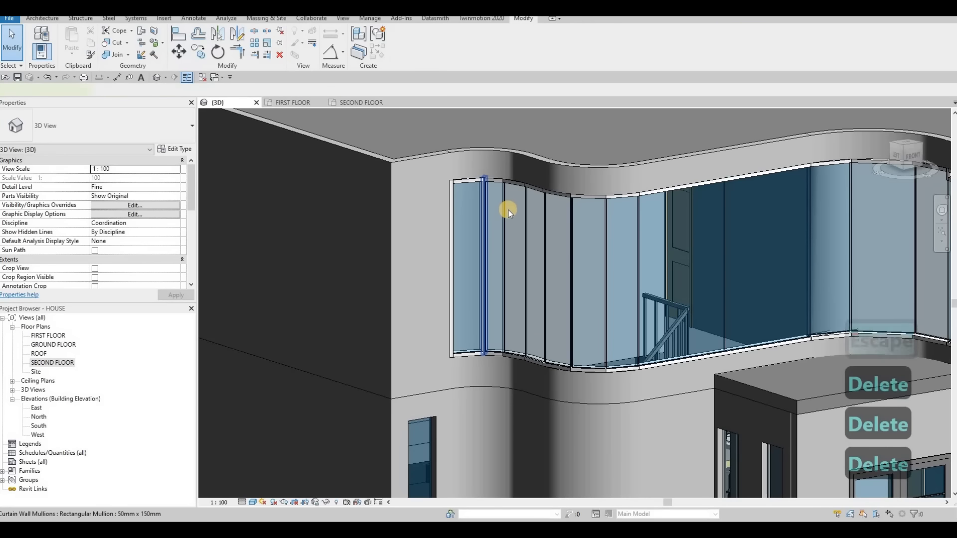
pyautogui.press('Delete')
# Step: Delete the leftover short horizontal and vertical mullions at the top of the narrow glazing panel beside the corner
pyautogui.scroll(-5, 599, 245)
pyautogui.keyDown('shift'); pyautogui.moveTo(677, 318); pyautogui.dragTo(693, 224, button='middle'); pyautogui.keyUp('shift')
pyautogui.scroll(4, 687, 241)
pyautogui.scroll(2, 686, 241)
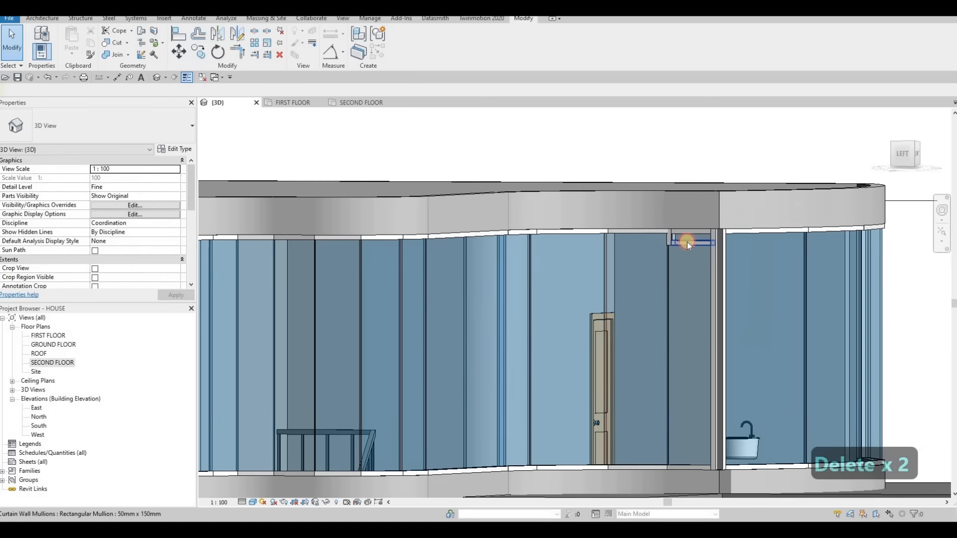
pyautogui.click(686, 242)
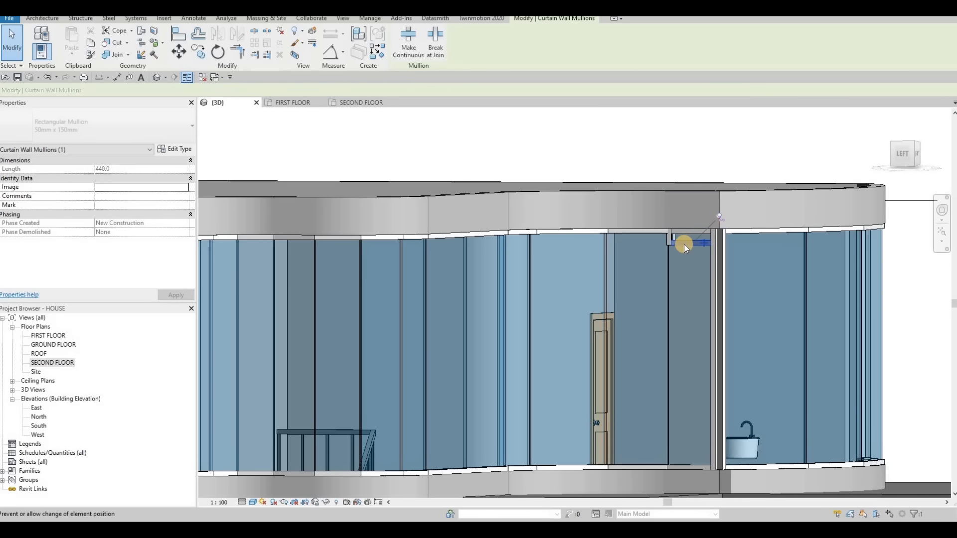
pyautogui.press('Delete')
pyautogui.click(671, 243)
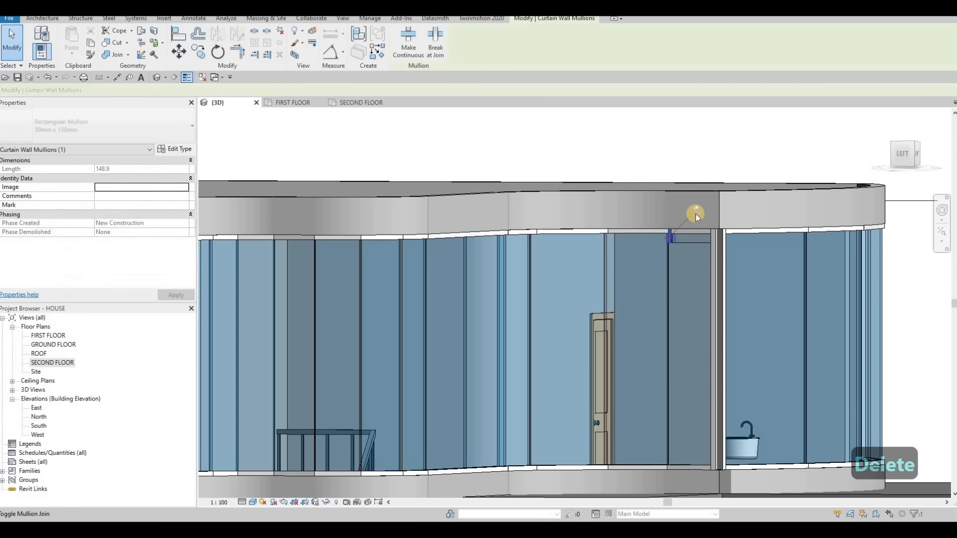
pyautogui.press('Delete')
pyautogui.press('Delete')
# Step: Unpin and delete the horizontal curtain grid line near the top of the narrow panel beside the corner
pyautogui.click(688, 242)
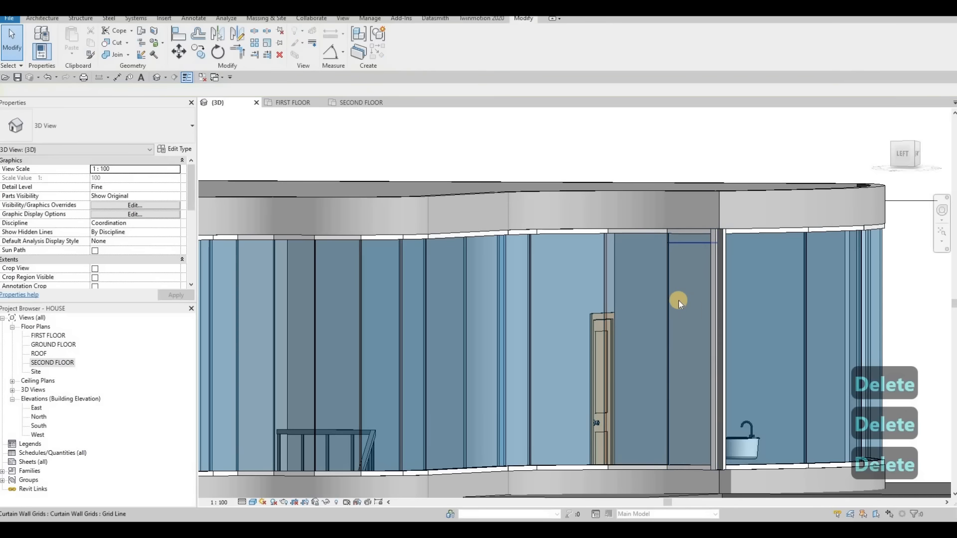
pyautogui.press('Delete')
pyautogui.click(718, 216)
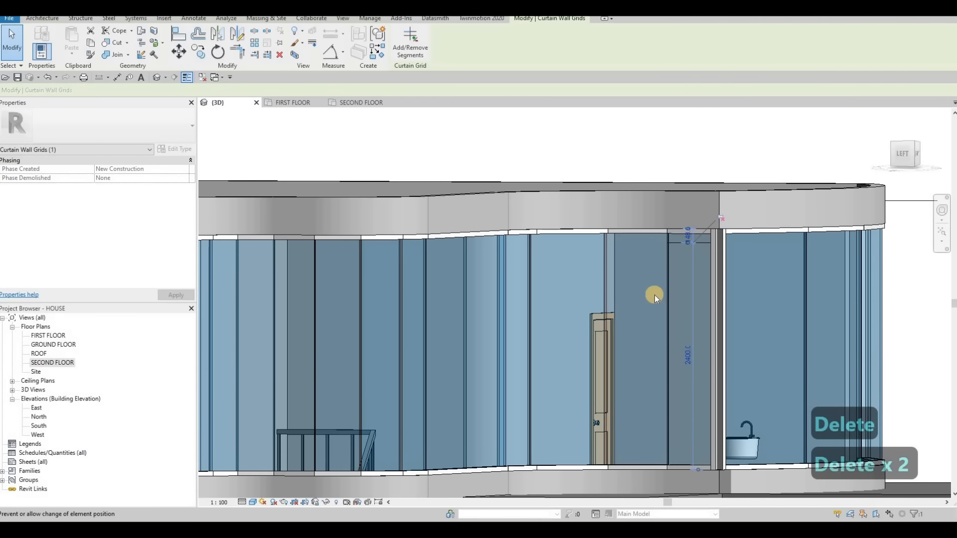
pyautogui.press('Delete')
# Step: Try deleting the vertical mullion at the corner where the two curved glazed walls meet, and undo the deletion
pyautogui.scroll(-2, 653, 309)
pyautogui.moveTo(642, 385)
pyautogui.keyDown('shift'); pyautogui.mouseDown(button='middle')
pyautogui.moveTo(551, 408)
pyautogui.moveTo(566, 390)
pyautogui.moveTo(559, 372)
pyautogui.moveTo(628, 368)
pyautogui.moveTo(571, 426)
pyautogui.moveTo(590, 394)
pyautogui.moveTo(640, 374)
pyautogui.mouseUp(button='middle'); pyautogui.keyUp('shift')
pyautogui.keyDown('shift'); pyautogui.moveTo(581, 361); pyautogui.dragTo(596, 210, button='middle'); pyautogui.keyUp('shift')
pyautogui.scroll(5, 607, 192)
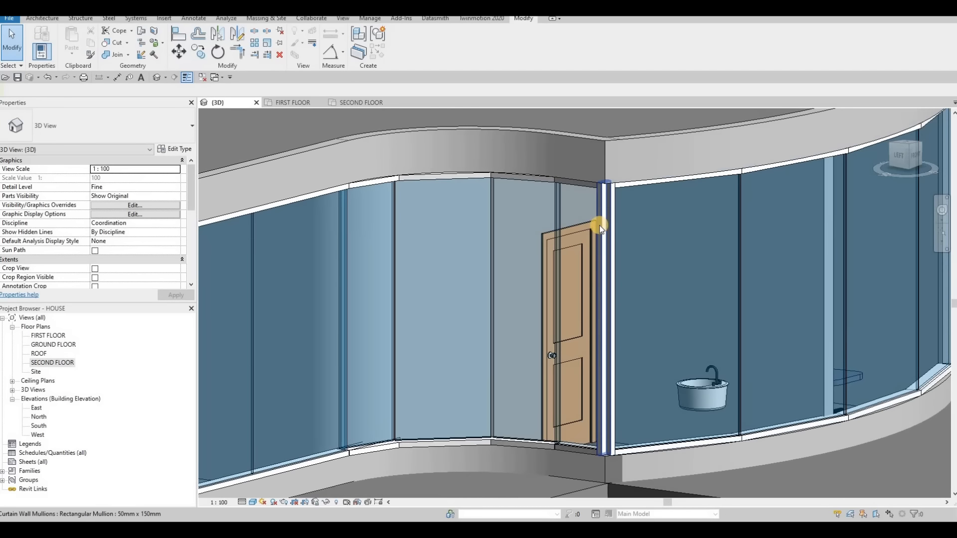
pyautogui.click(600, 229)
pyautogui.press('Delete')
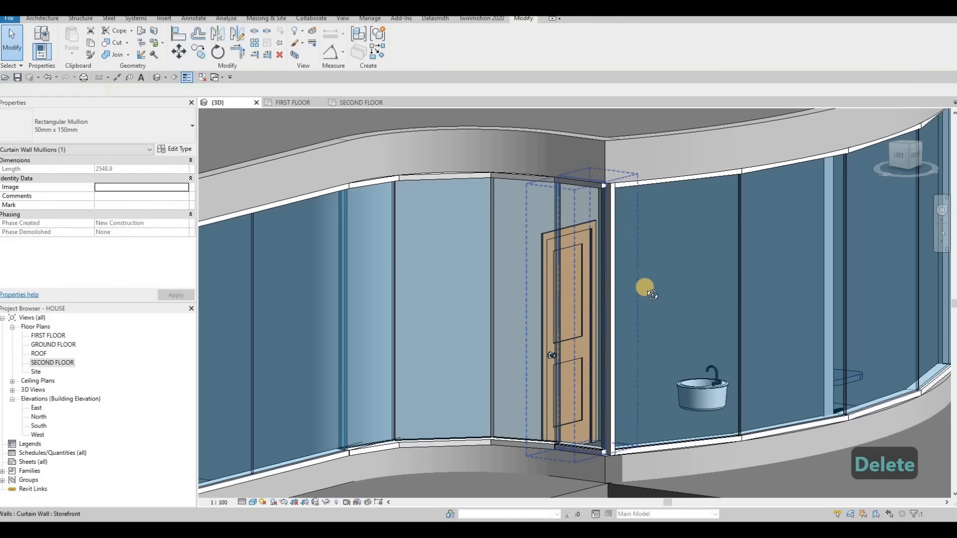
pyautogui.keyDown('shift'); pyautogui.moveTo(654, 271); pyautogui.dragTo(623, 273, button='middle'); pyautogui.keyUp('shift')
pyautogui.hotkey('ctrl', 'z')
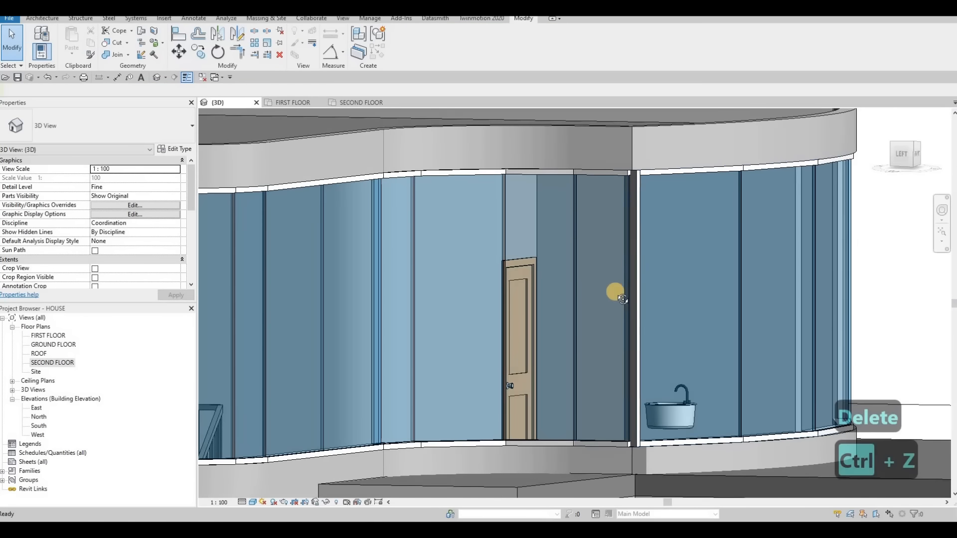
pyautogui.keyDown('shift'); pyautogui.moveTo(572, 354); pyautogui.dragTo(534, 381, button='middle'); pyautogui.keyUp('shift')
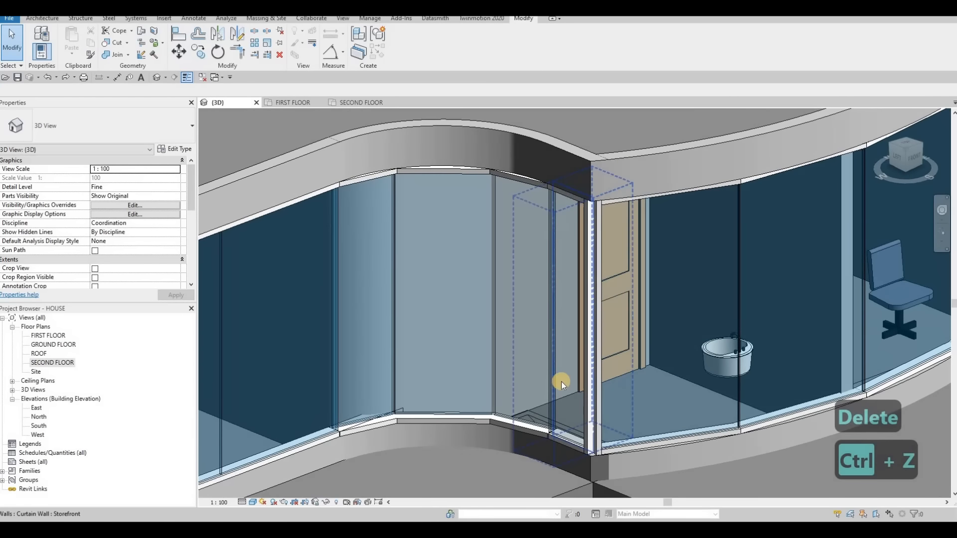
# Step: Split the curved first-floor exterior wall beneath the staircase glazing into narrow vertical segments with Split Element
pyautogui.scroll(-5, 561, 382)
pyautogui.keyDown('shift'); pyautogui.moveTo(480, 326); pyautogui.dragTo(561, 293, button='middle'); pyautogui.keyUp('shift')
pyautogui.scroll(-1, 617, 298)
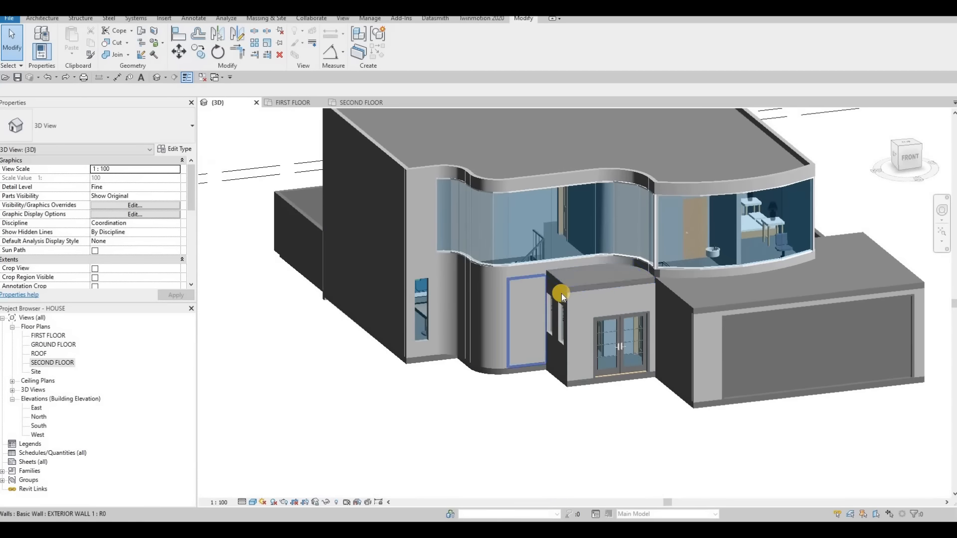
pyautogui.moveTo(491, 273); pyautogui.dragTo(560, 270, button='middle')
pyautogui.scroll(3, 561, 270)
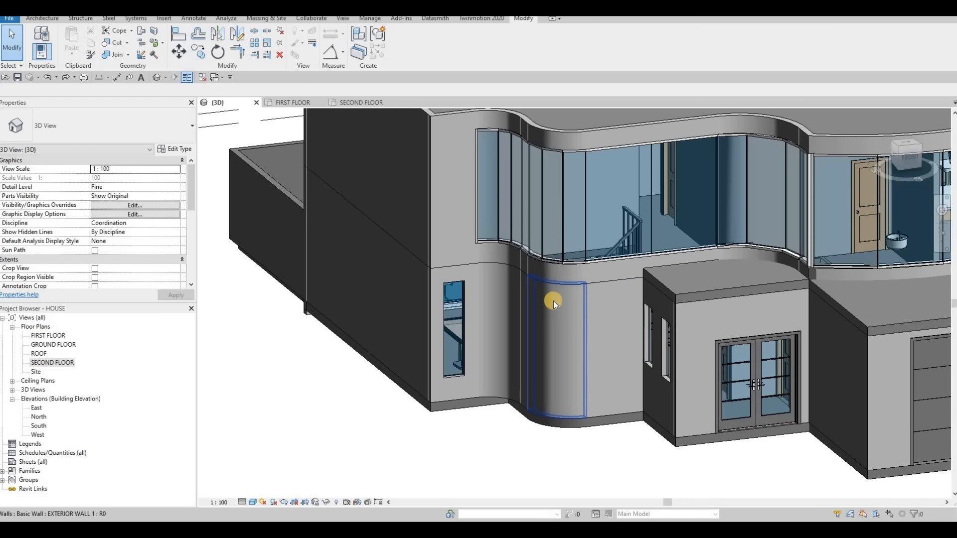
pyautogui.press('s')
pyautogui.press('l')
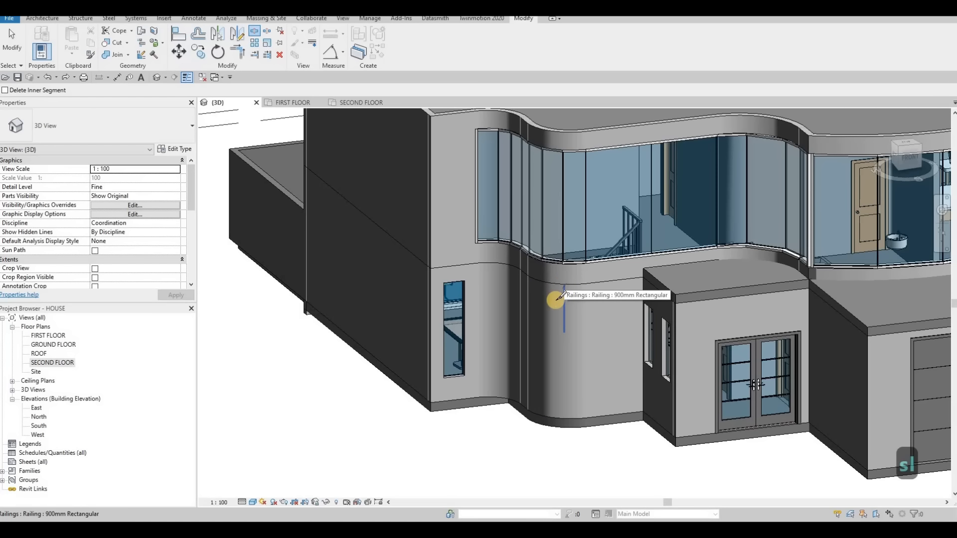
pyautogui.keyDown('shift'); pyautogui.moveTo(600, 293); pyautogui.dragTo(572, 303, button='middle'); pyautogui.keyUp('shift')
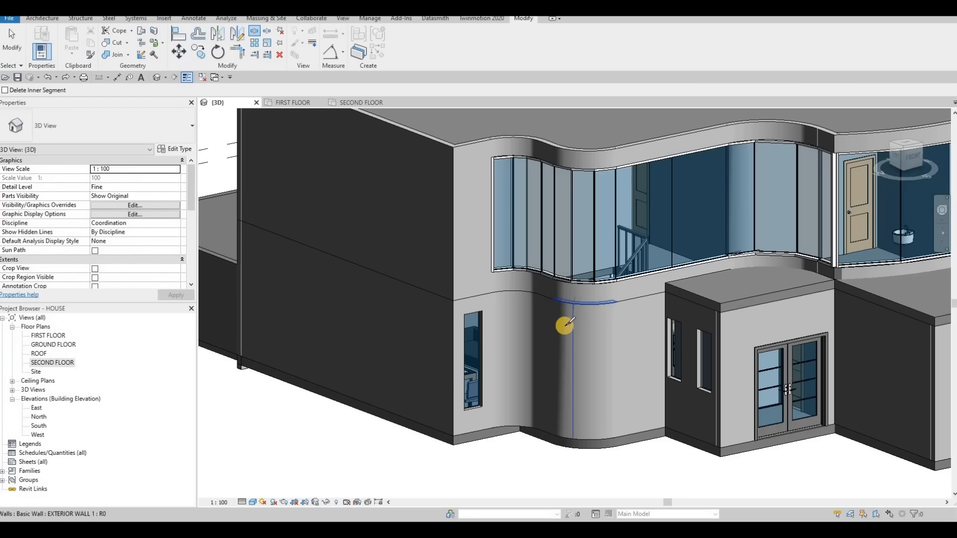
pyautogui.moveTo(614, 306)
pyautogui.keyDown('shift'); pyautogui.mouseDown(button='middle')
pyautogui.moveTo(672, 297)
pyautogui.moveTo(621, 290)
pyautogui.mouseUp(button='middle'); pyautogui.keyUp('shift')
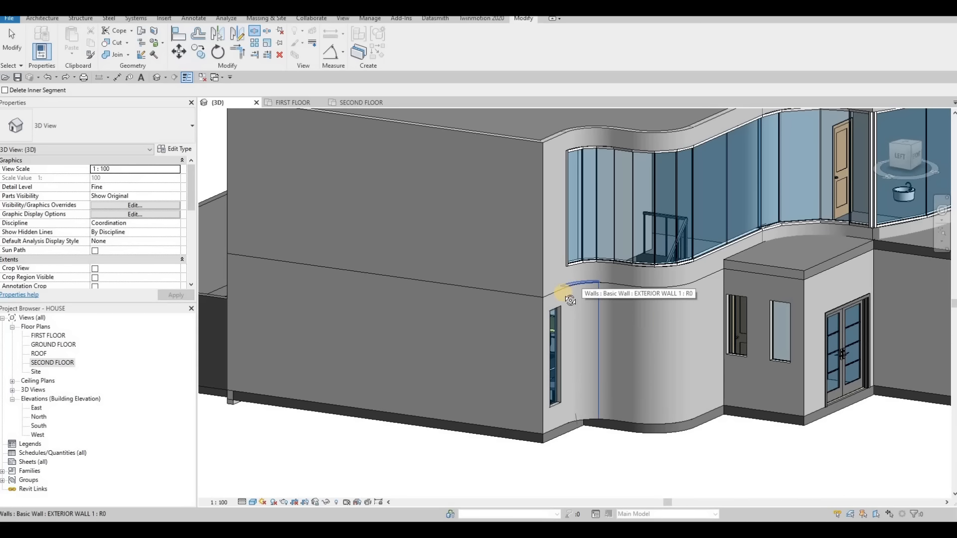
pyautogui.keyDown('shift'); pyautogui.moveTo(570, 300); pyautogui.dragTo(589, 279, button='middle'); pyautogui.keyUp('shift')
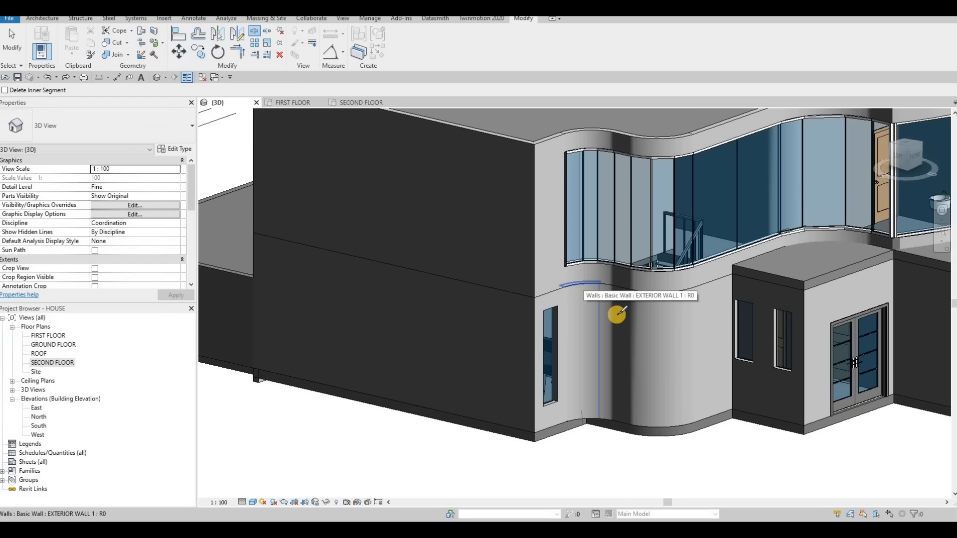
pyautogui.moveTo(571, 315); pyautogui.dragTo(520, 304, button='middle')
pyautogui.scroll(-1, 521, 304)
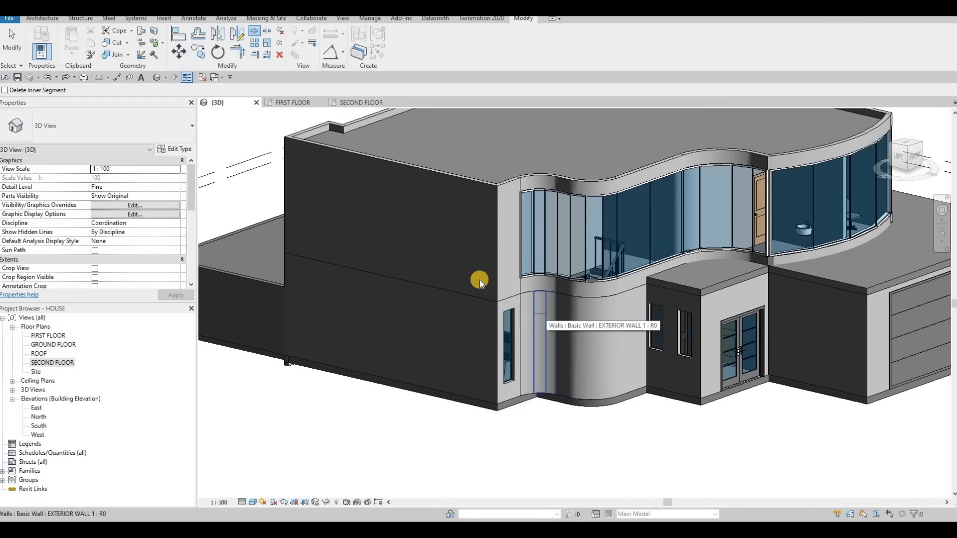
pyautogui.moveTo(480, 279); pyautogui.dragTo(466, 274, button='middle')
pyautogui.press('Escape')
pyautogui.press('Escape')
# Step: Change the five narrow curved wall segments next to the tall first-floor window to the Storefront curtain wall type
pyautogui.click(478, 274)
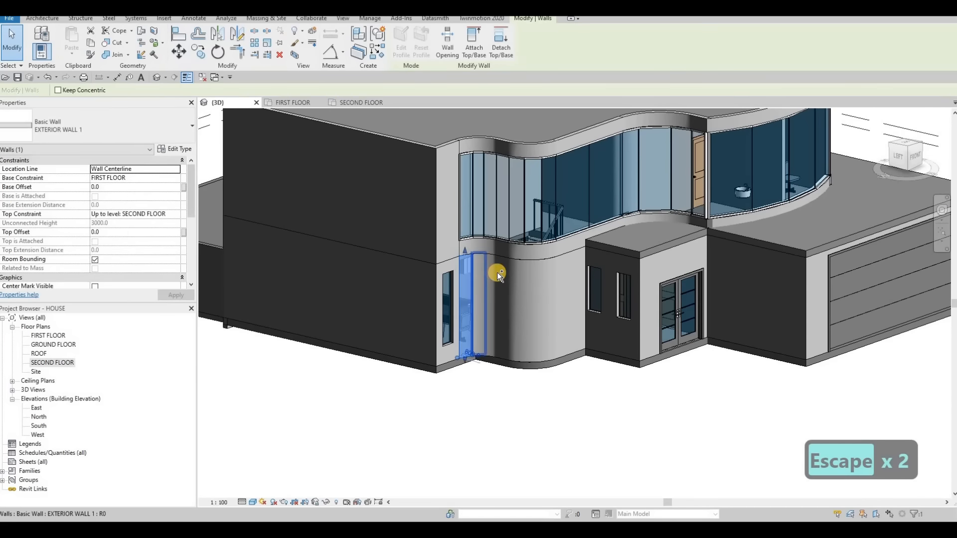
pyautogui.keyDown('ctrl'); pyautogui.click(498, 272); pyautogui.keyUp('ctrl')
pyautogui.keyDown('ctrl'); pyautogui.click(504, 276); pyautogui.keyUp('ctrl')
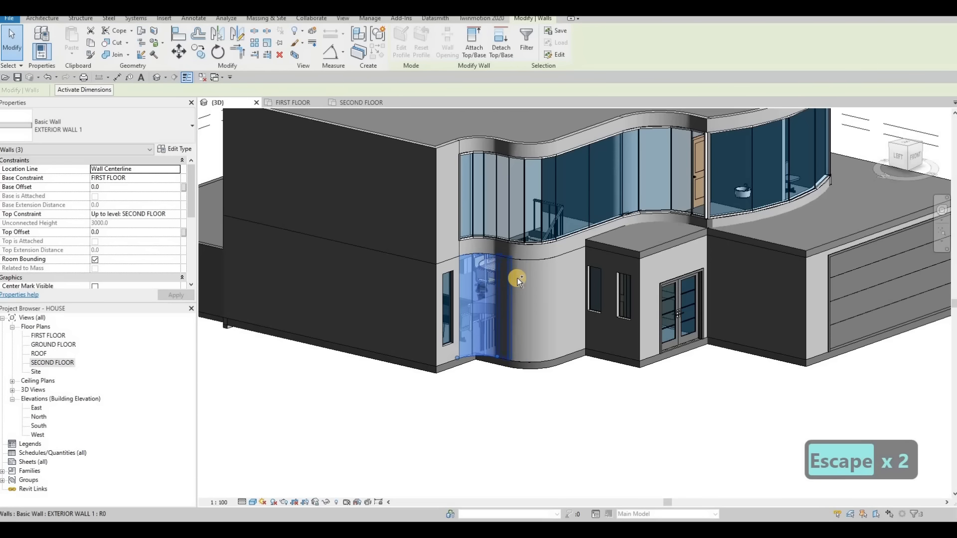
pyautogui.keyDown('ctrl'); pyautogui.click(519, 277); pyautogui.keyUp('ctrl')
pyautogui.keyDown('ctrl'); pyautogui.click(517, 277); pyautogui.keyUp('ctrl')
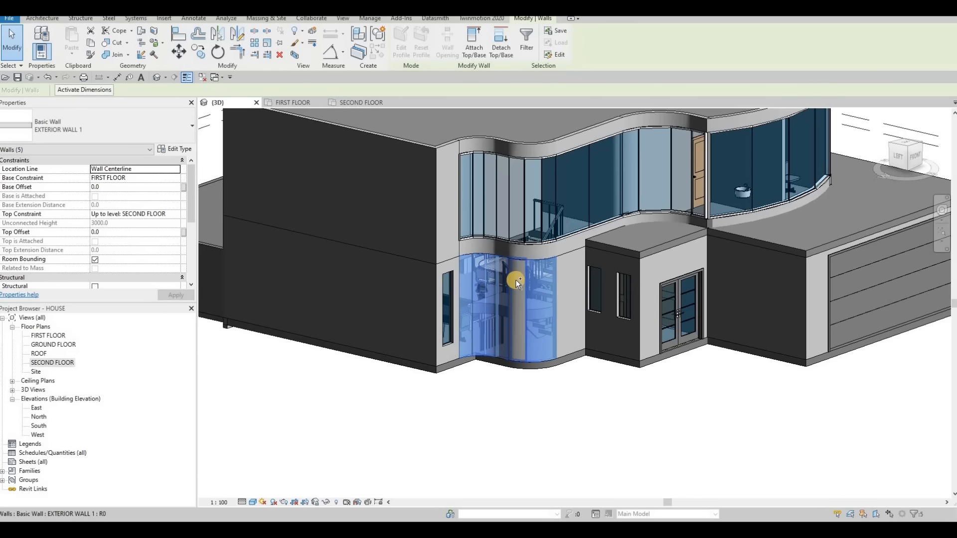
pyautogui.keyDown('ctrl'); pyautogui.click(543, 289); pyautogui.keyUp('ctrl')
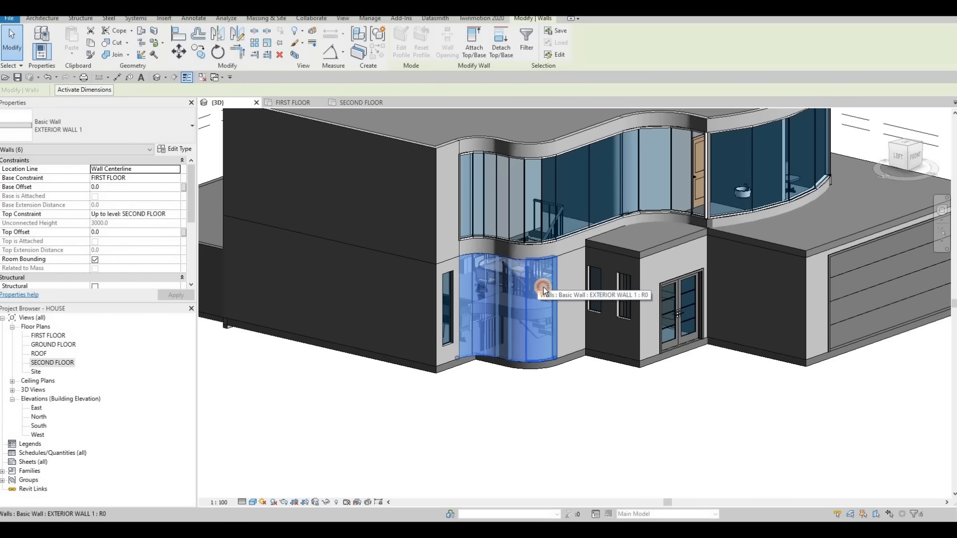
pyautogui.keyDown('shift'); pyautogui.click(552, 297); pyautogui.keyUp('shift')
pyautogui.scroll(2, 546, 272)
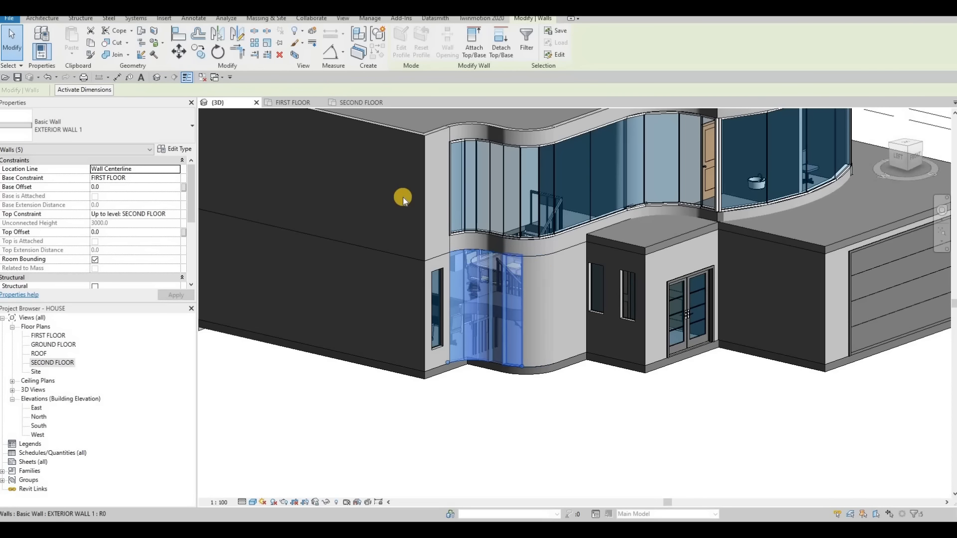
pyautogui.click(131, 130)
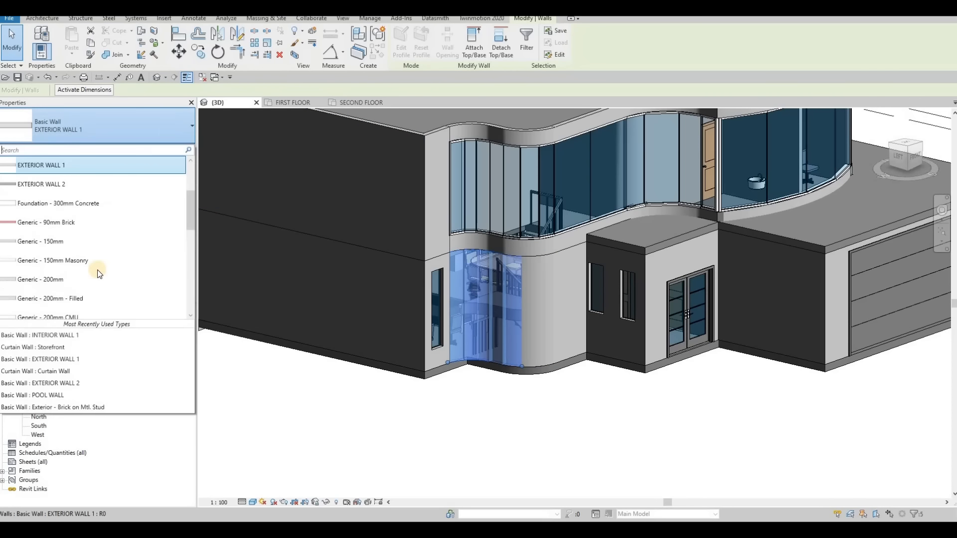
pyautogui.scroll(-5, 92, 271)
pyautogui.scroll(-2, 70, 283)
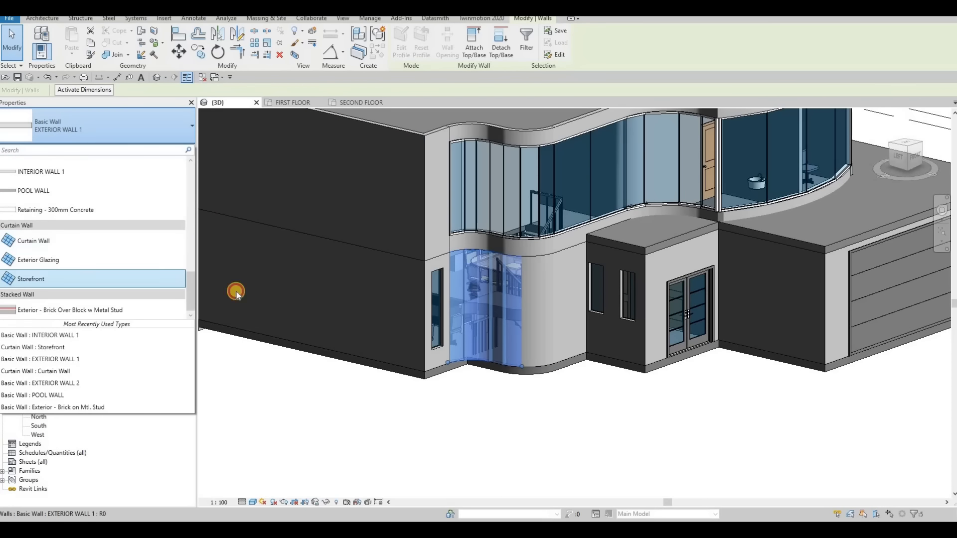
pyautogui.click(506, 283)
pyautogui.press('Escape')
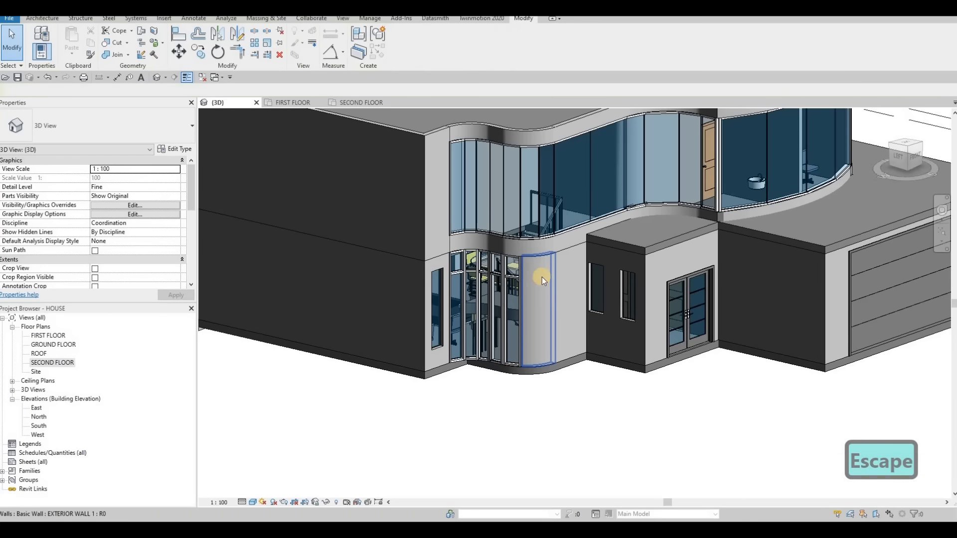
pyautogui.press('Escape')
pyautogui.press('Escape')
# Step: Split the remaining outward-curving first-floor wall segment beside the new storefront panels into two pieces
pyautogui.press('s')
pyautogui.press('l')
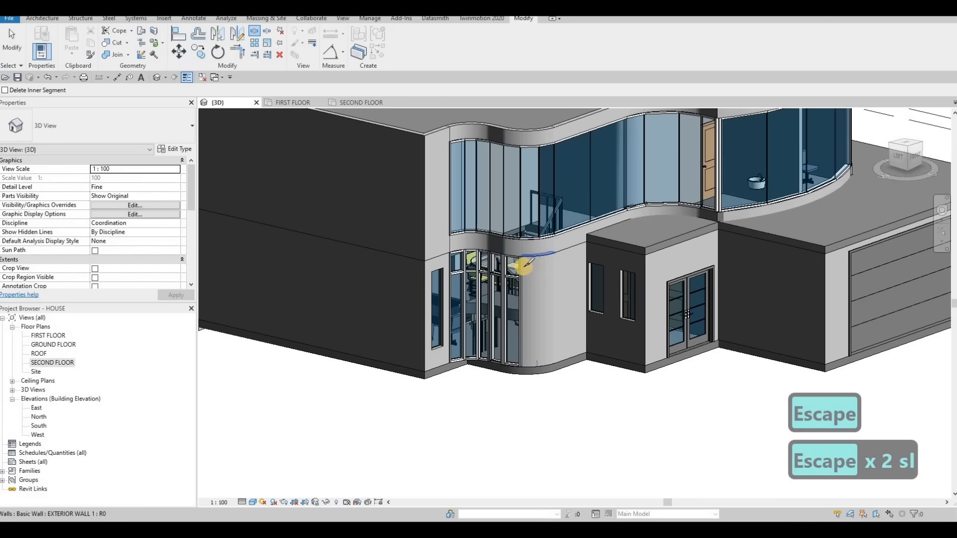
pyautogui.scroll(4, 527, 263)
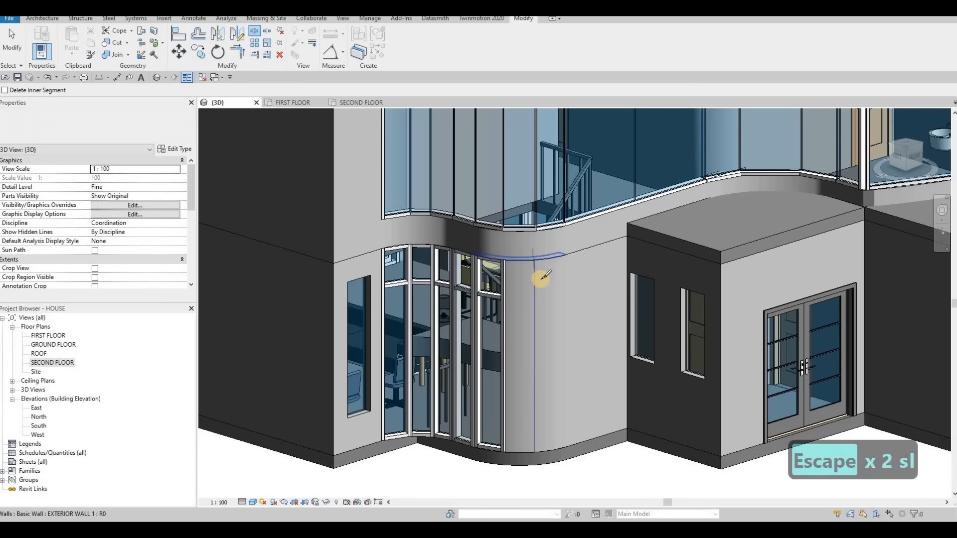
pyautogui.click(532, 279)
pyautogui.press('Escape')
pyautogui.press('Escape')
# Step: Change the two newly split curved wall pieces to the Storefront curtain wall type
pyautogui.click(538, 288)
pyautogui.keyDown('ctrl'); pyautogui.click(503, 290); pyautogui.keyUp('ctrl')
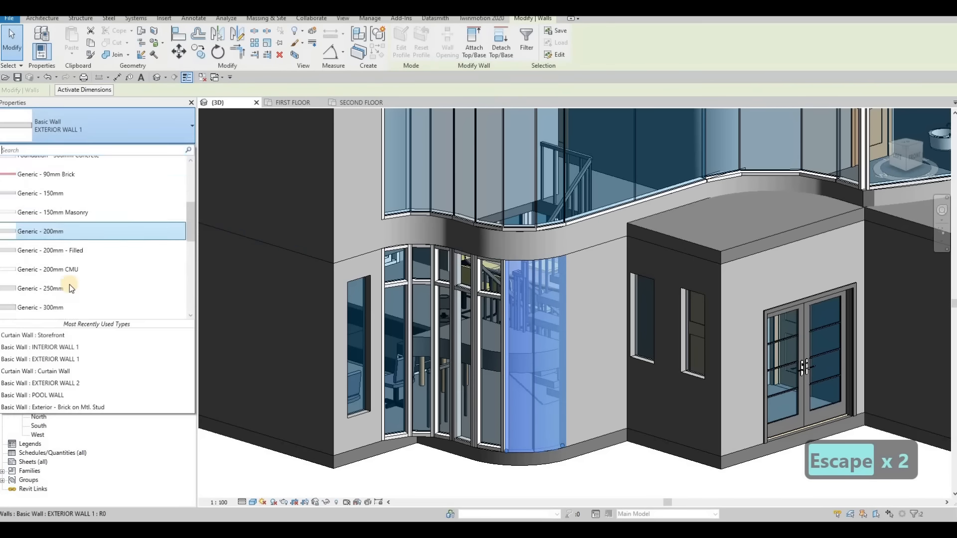
pyautogui.scroll(-5, 69, 284)
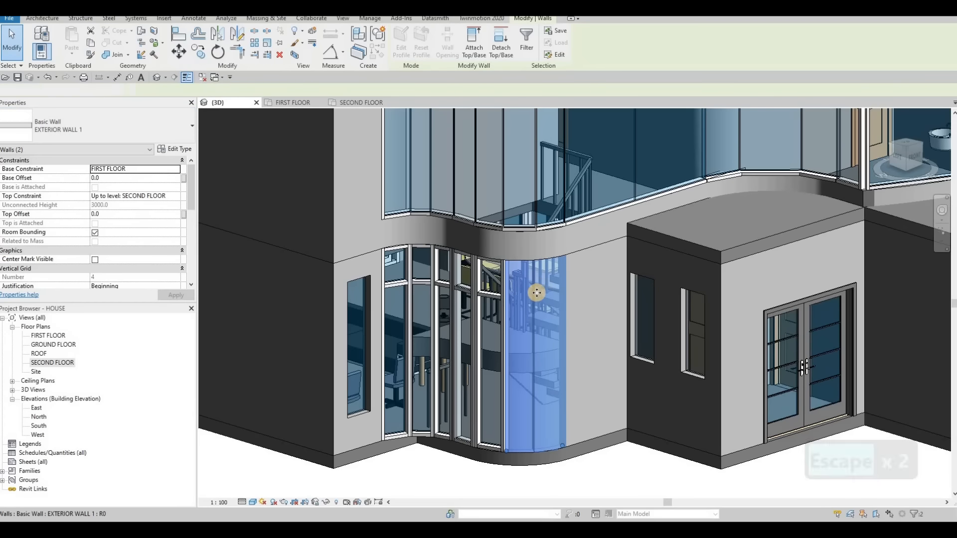
pyautogui.scroll(-3, 610, 272)
pyautogui.press('Escape')
pyautogui.scroll(2, 585, 286)
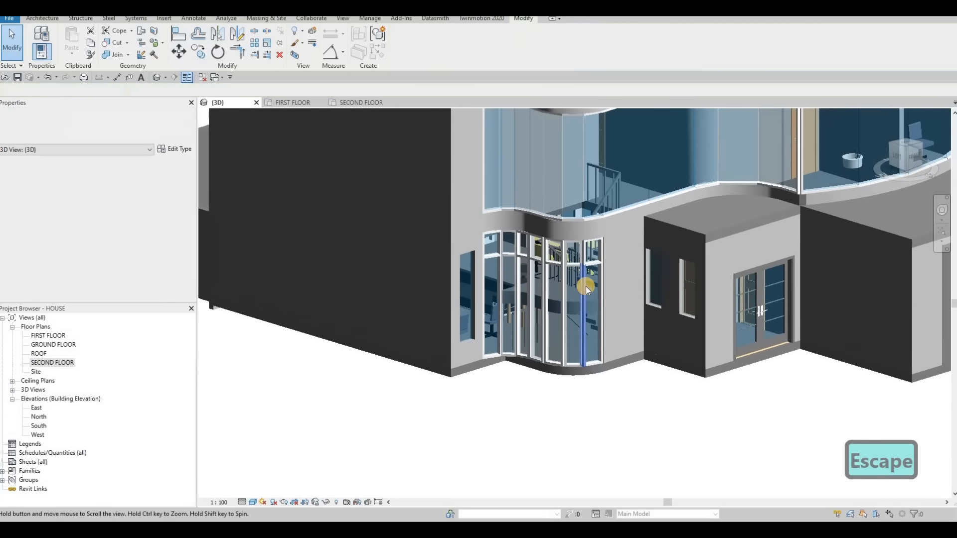
# Step: Edit the FLOOR 6 boundary in the GROUND FLOOR plan, rounding its corner at the storefront with a fillet arc of about 540 mm radius
pyautogui.keyDown('shift'); pyautogui.moveTo(592, 253); pyautogui.dragTo(442, 390, button='middle'); pyautogui.keyUp('shift')
pyautogui.click(294, 340)
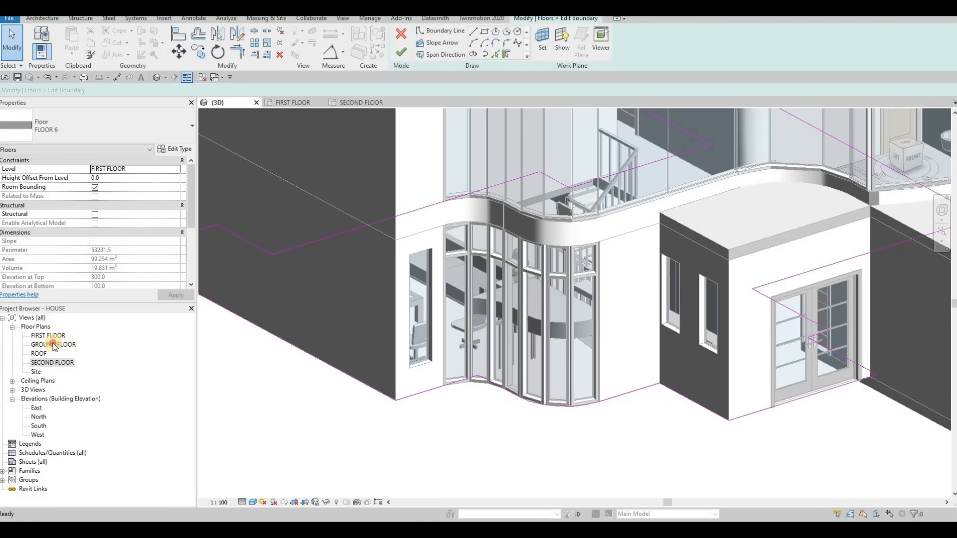
pyautogui.doubleClick(53, 344)
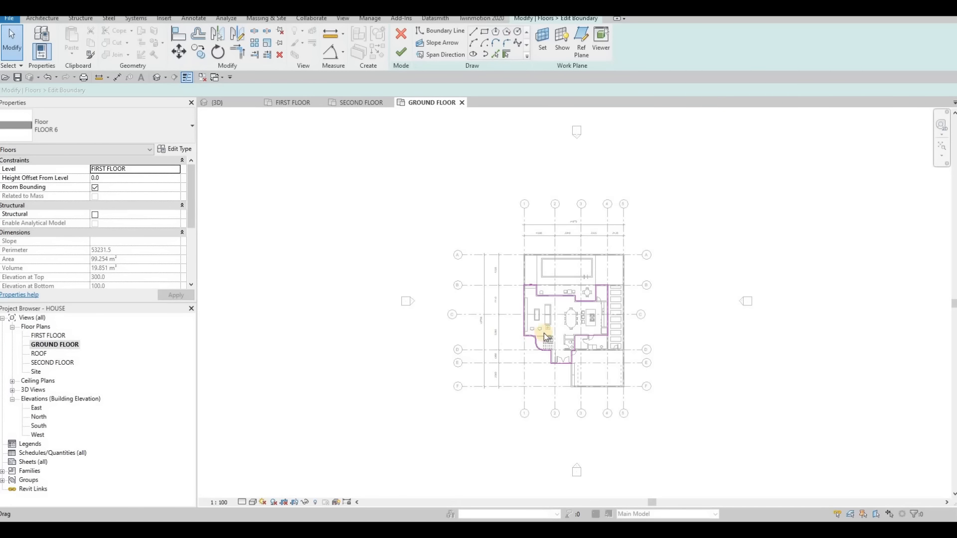
pyautogui.scroll(6, 544, 335)
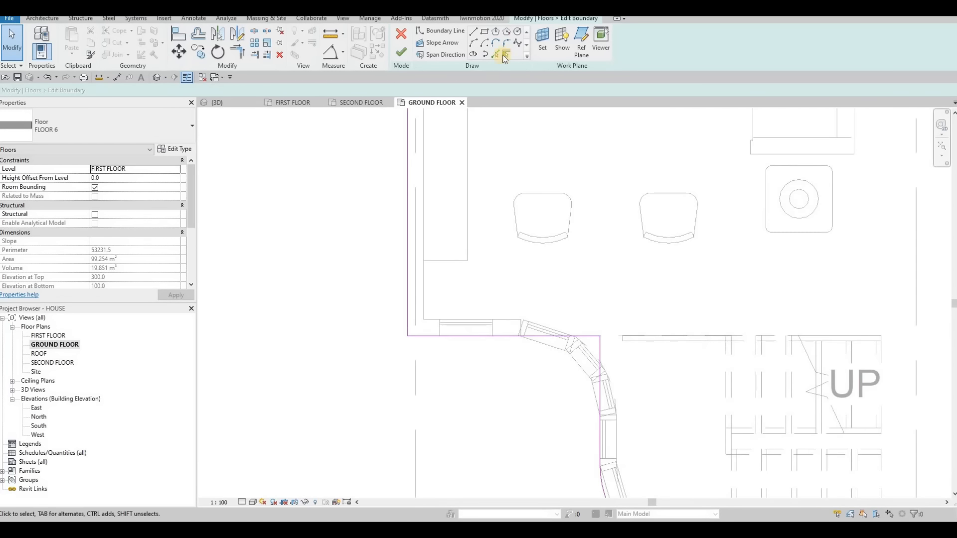
pyautogui.click(591, 354)
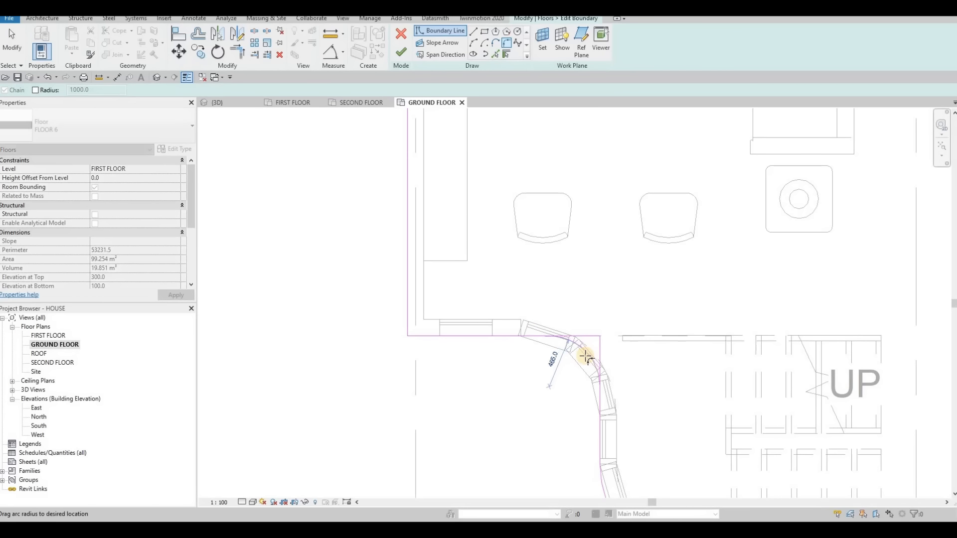
pyautogui.click(533, 214)
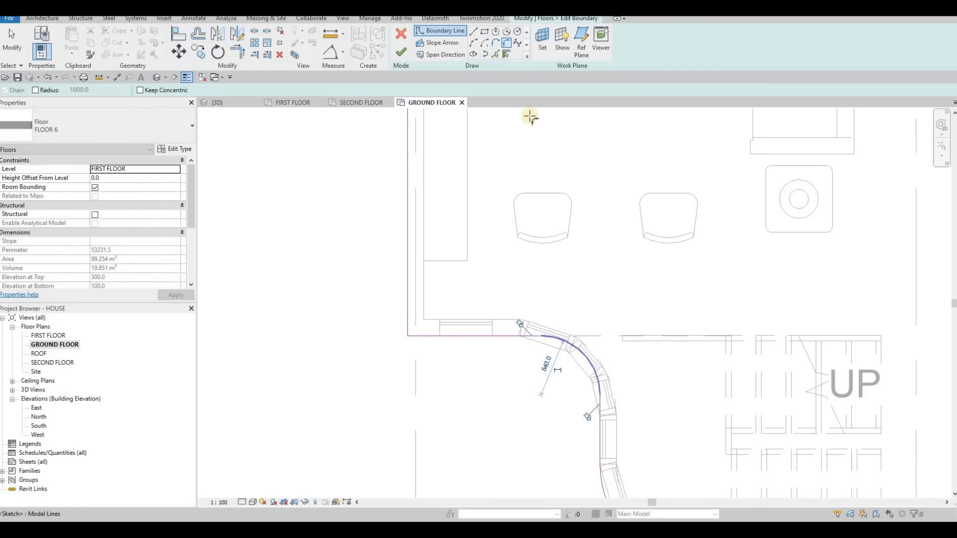
pyautogui.click(401, 52)
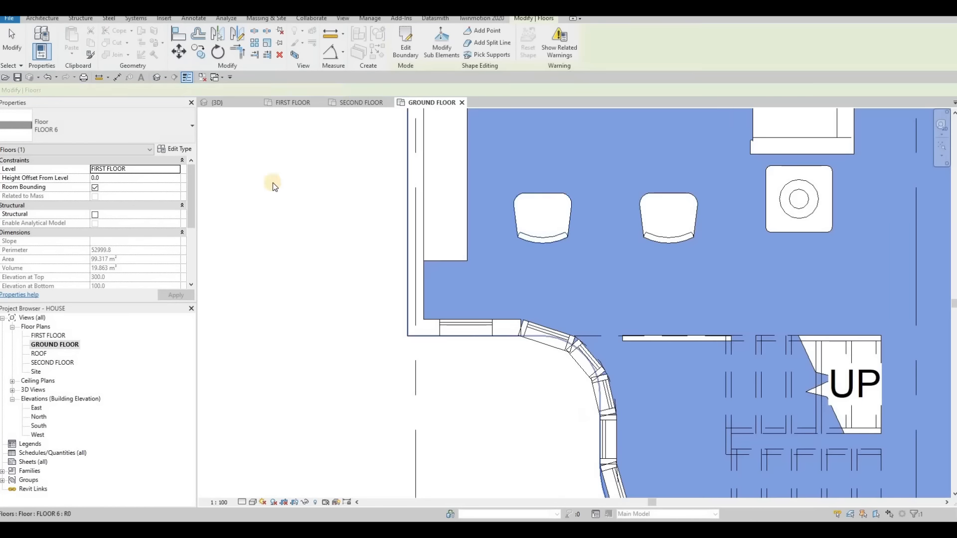
# Step: In the 3D view, select all visible instances of the 50mm x 150mm rectangular mullion on the first-floor storefront and unpin them
pyautogui.press('Escape')
pyautogui.press('Escape')
pyautogui.scroll(-2, 320, 246)
pyautogui.click(218, 103)
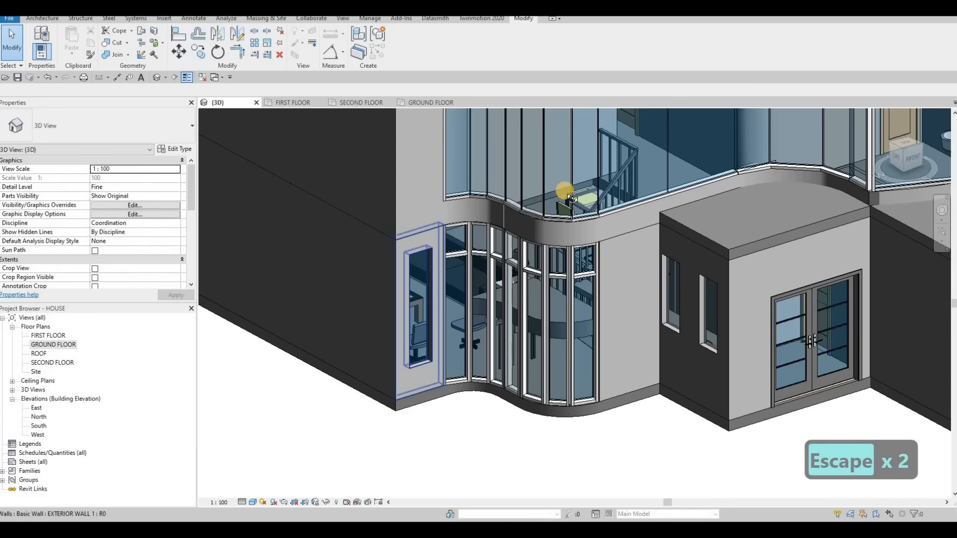
pyautogui.keyDown('shift'); pyautogui.moveTo(424, 329); pyautogui.dragTo(581, 212, button='middle'); pyautogui.keyUp('shift')
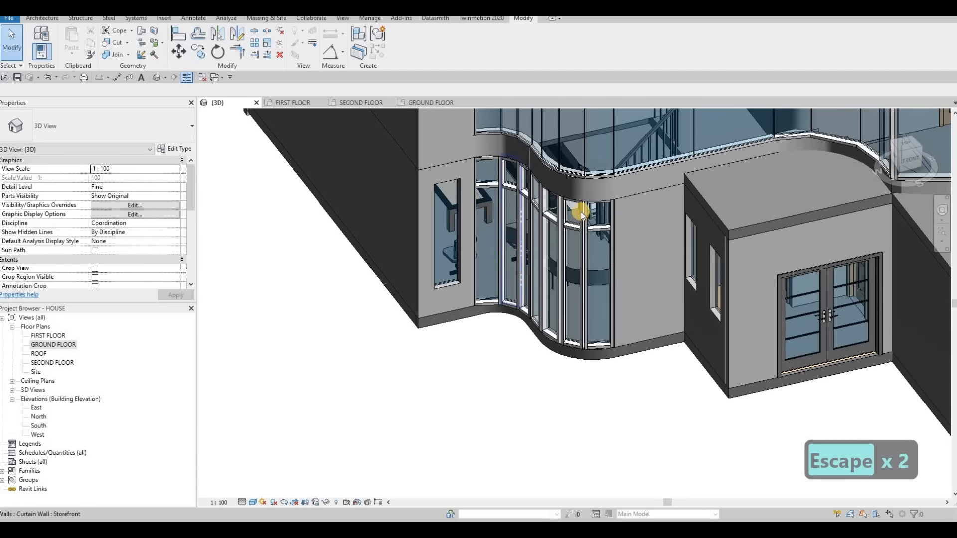
pyautogui.scroll(4, 581, 211)
pyautogui.click(601, 196)
pyautogui.rightClick(600, 193)
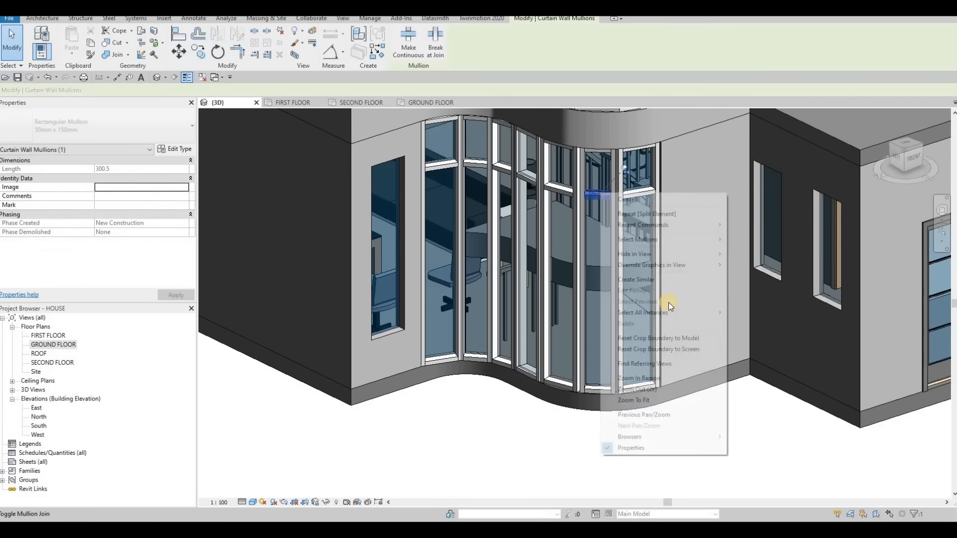
pyautogui.moveTo(707, 312)
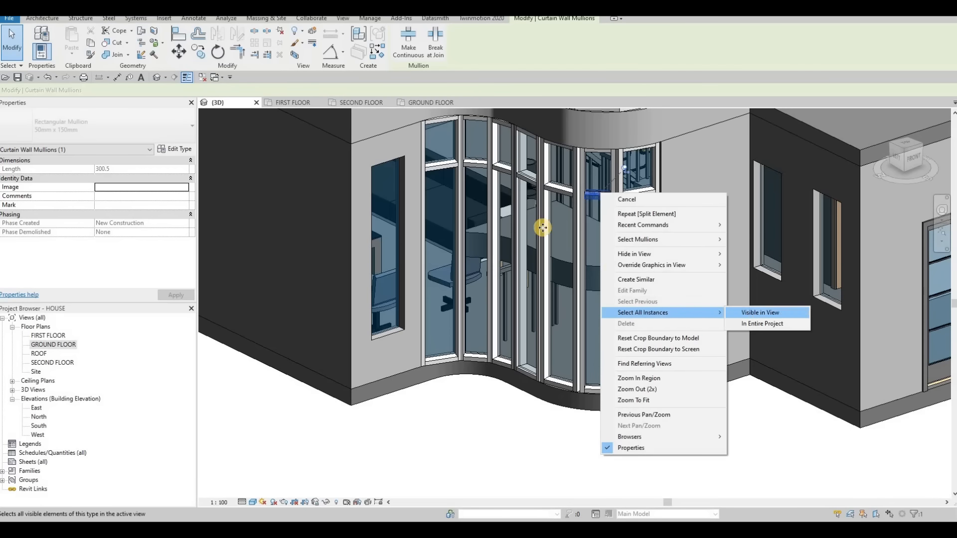
pyautogui.click(747, 312)
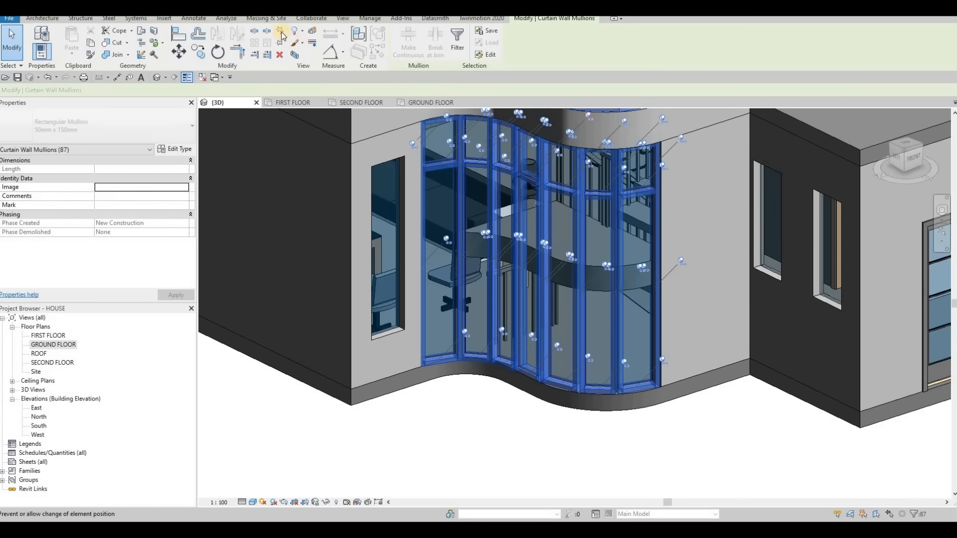
pyautogui.press('Escape')
pyautogui.press('Escape')
# Step: Delete the horizontal mullions across all seven panels of the curved first-floor storefront
pyautogui.click(637, 194)
pyautogui.press('Delete')
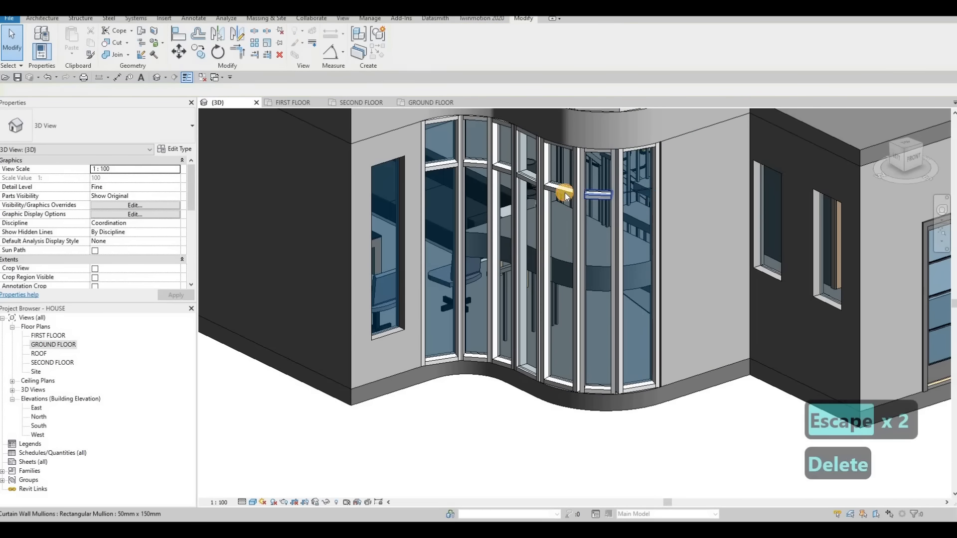
pyautogui.click(519, 180)
pyautogui.press('Delete')
pyautogui.click(515, 183)
pyautogui.press('Delete')
pyautogui.click(495, 168)
pyautogui.press('Delete')
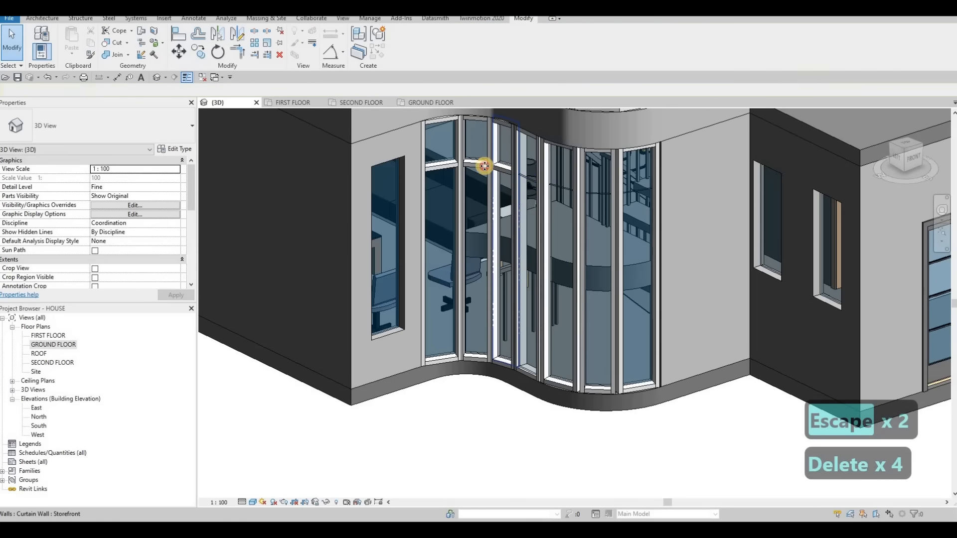
pyautogui.click(467, 164)
pyautogui.press('Delete')
pyautogui.press('Delete')
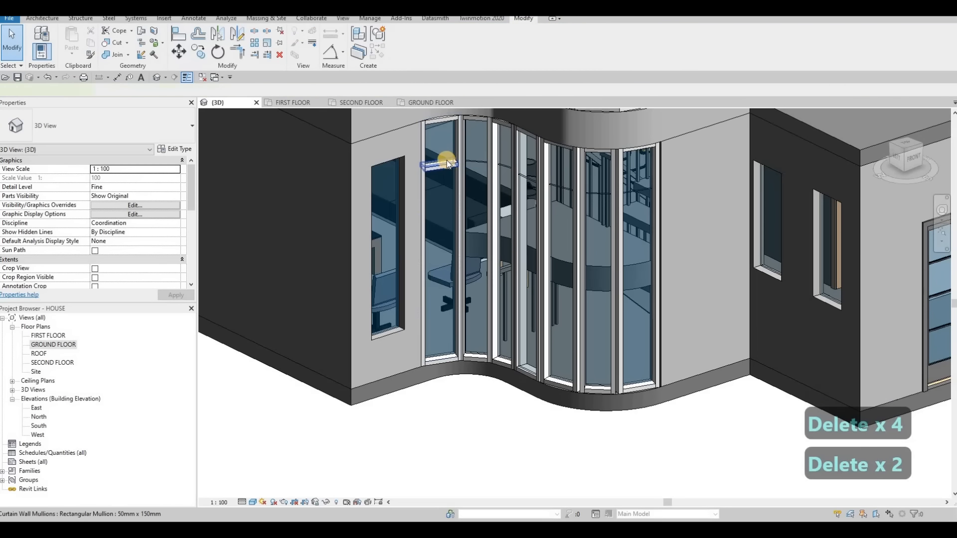
pyautogui.click(443, 163)
pyautogui.press('Delete')
# Step: Unpin and delete the horizontal curtain grid line in each of the seven curved first-floor storefront panels
pyautogui.click(466, 139)
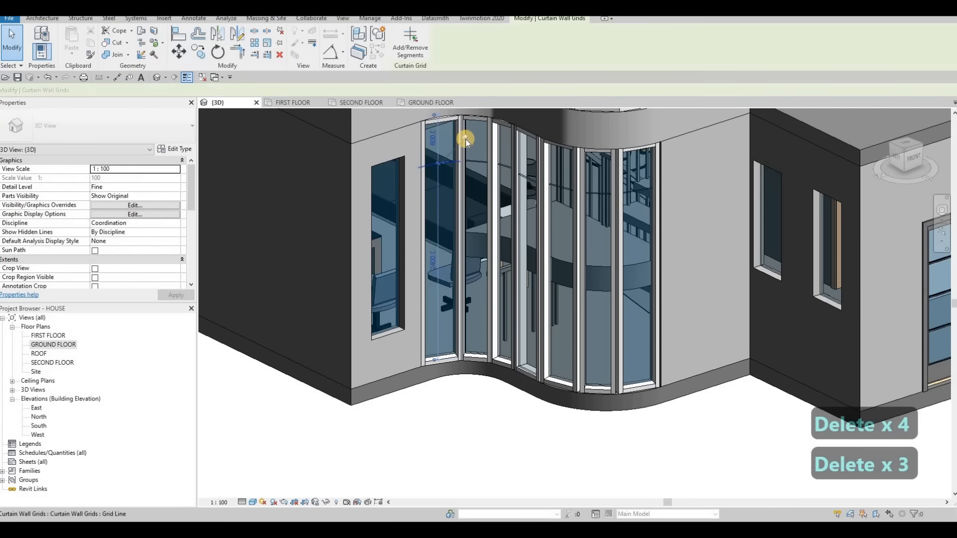
pyautogui.press('Delete')
pyautogui.click(505, 147)
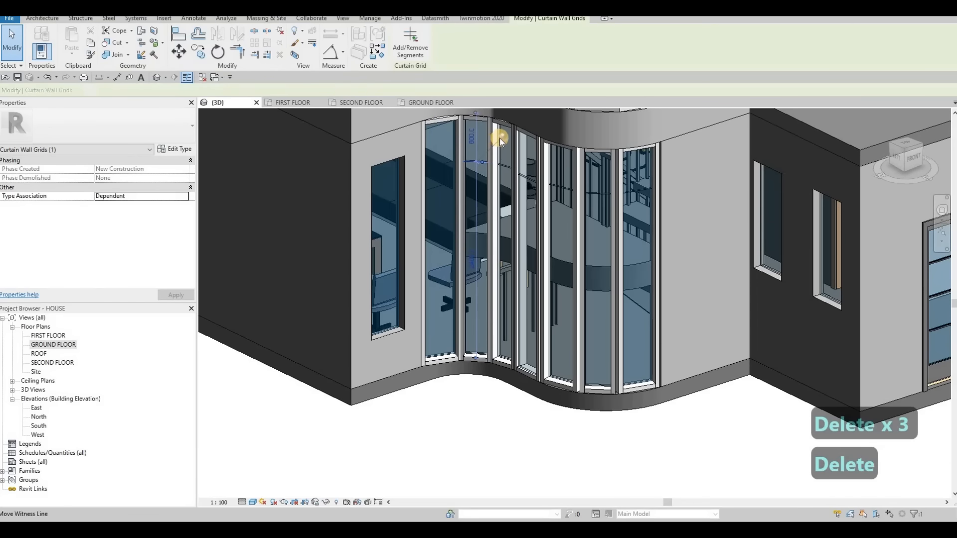
pyautogui.press('Delete')
pyautogui.press('Delete')
pyautogui.click(527, 157)
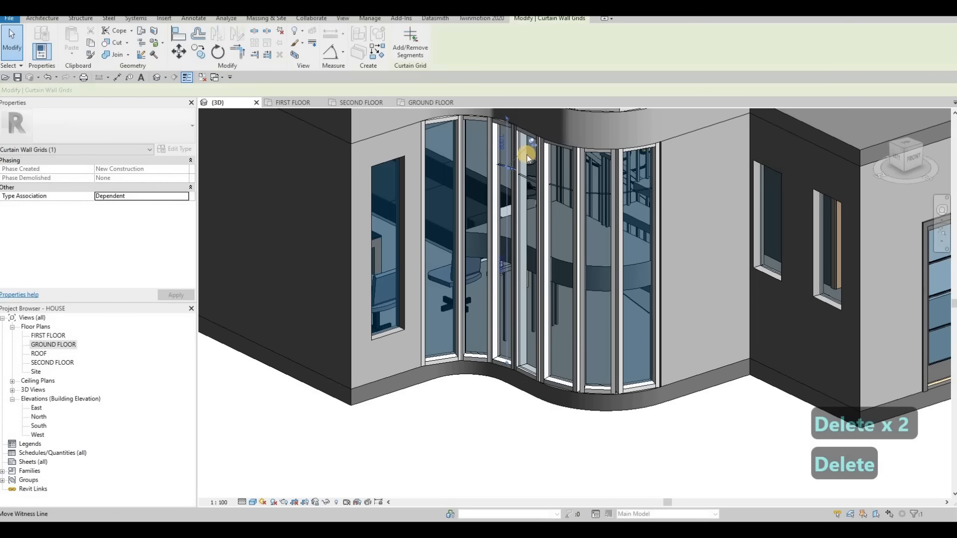
pyautogui.press('Delete')
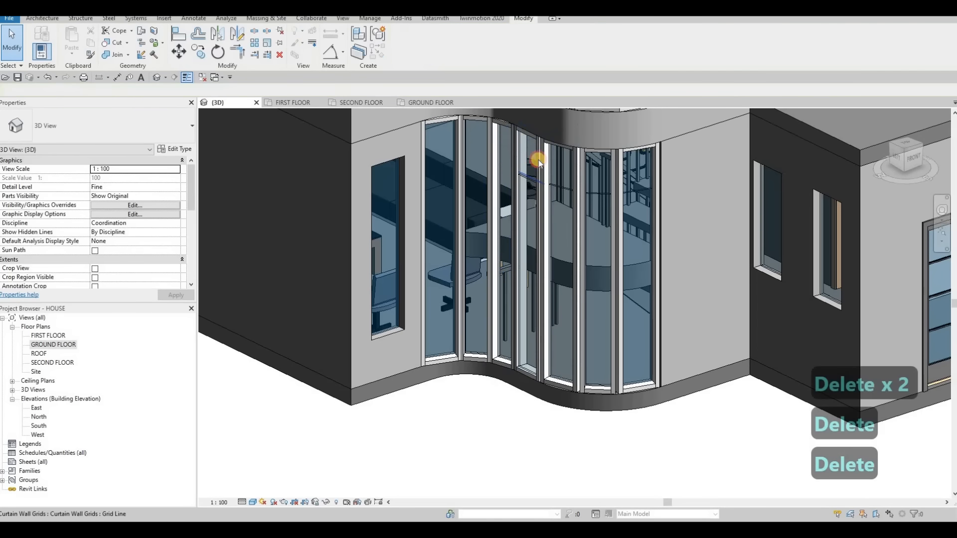
pyautogui.click(558, 149)
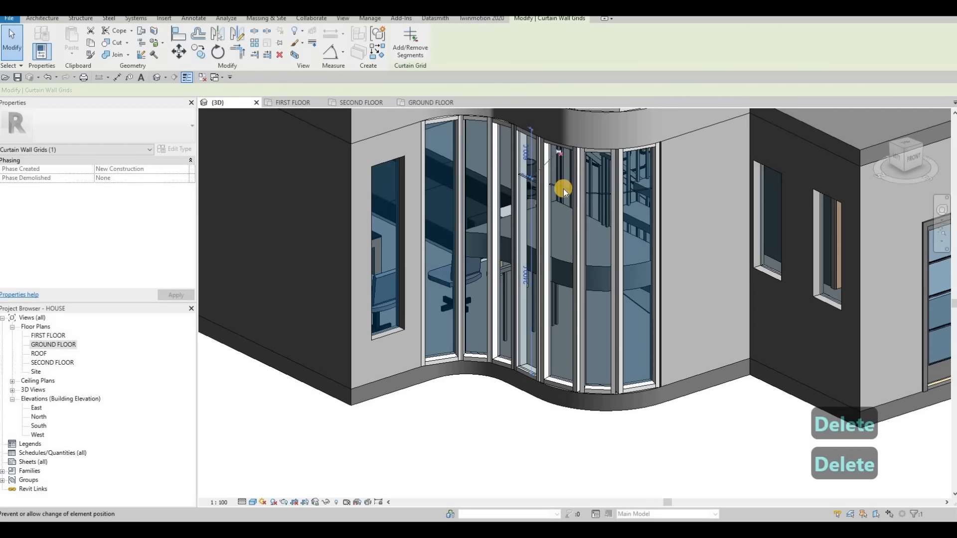
pyautogui.press('Delete')
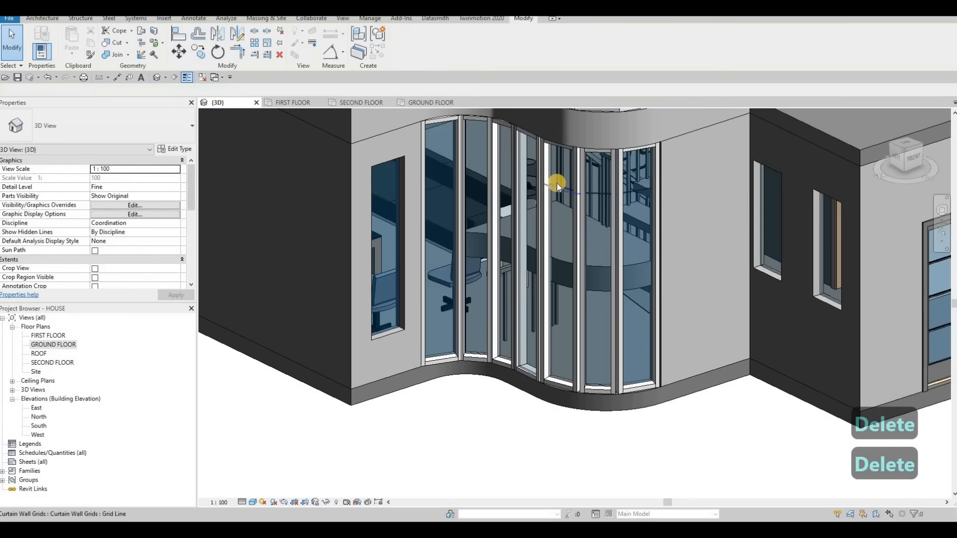
pyautogui.click(587, 161)
pyautogui.press('Delete')
pyautogui.click(618, 169)
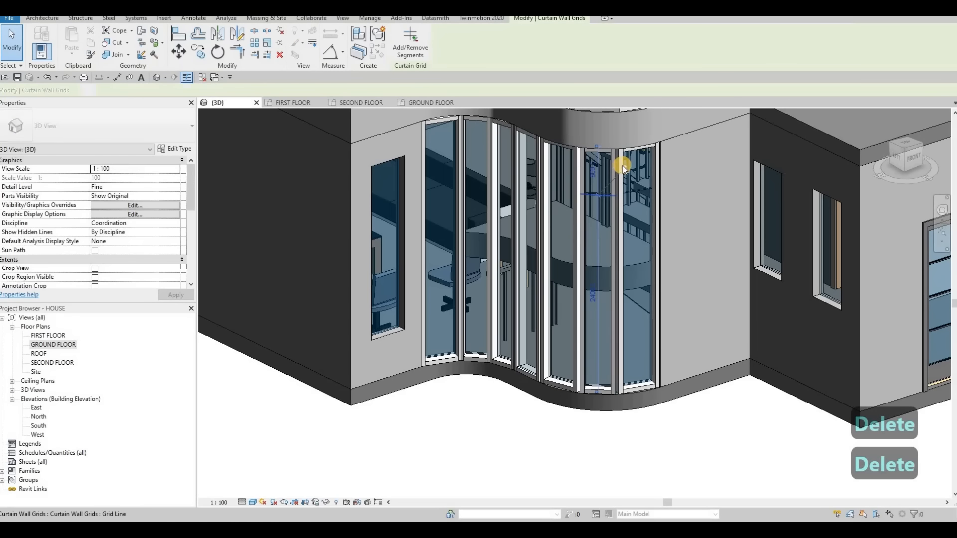
pyautogui.press('Delete')
pyautogui.click(661, 162)
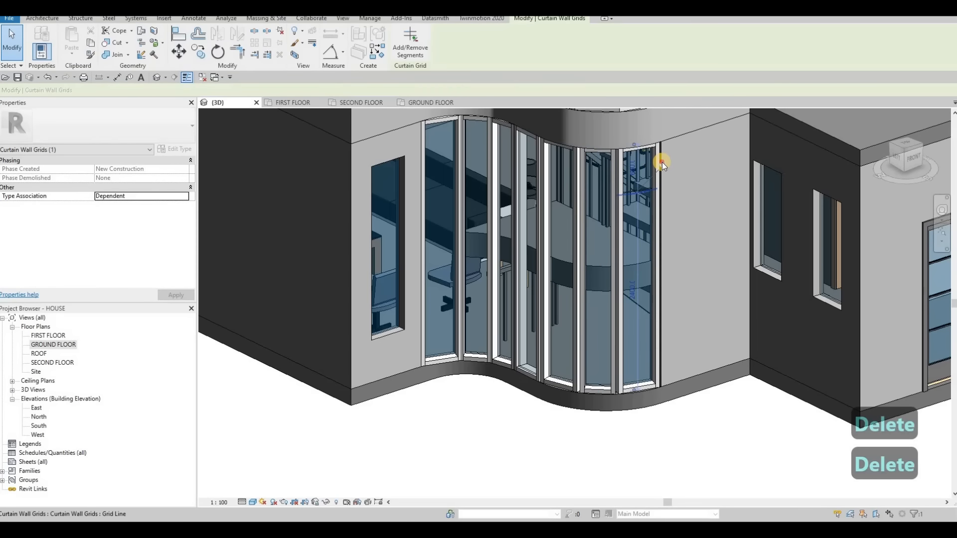
pyautogui.press('Delete')
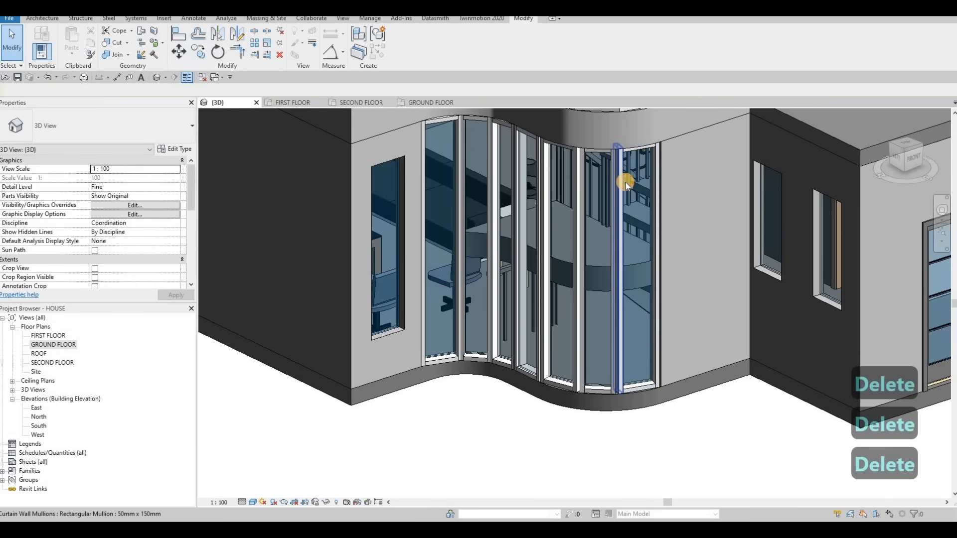
# Step: Delete the vertical mullions at every joint between the curved first-floor storefront panels, keeping those at the two outer ends
pyautogui.click(626, 183)
pyautogui.press('Delete')
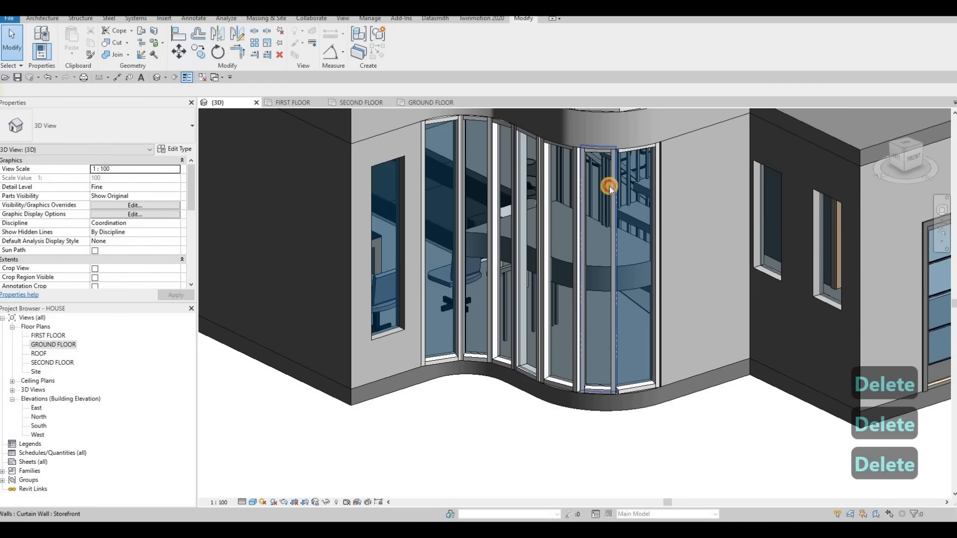
pyautogui.click(610, 187)
pyautogui.press('Delete')
pyautogui.click(576, 190)
pyautogui.press('Delete')
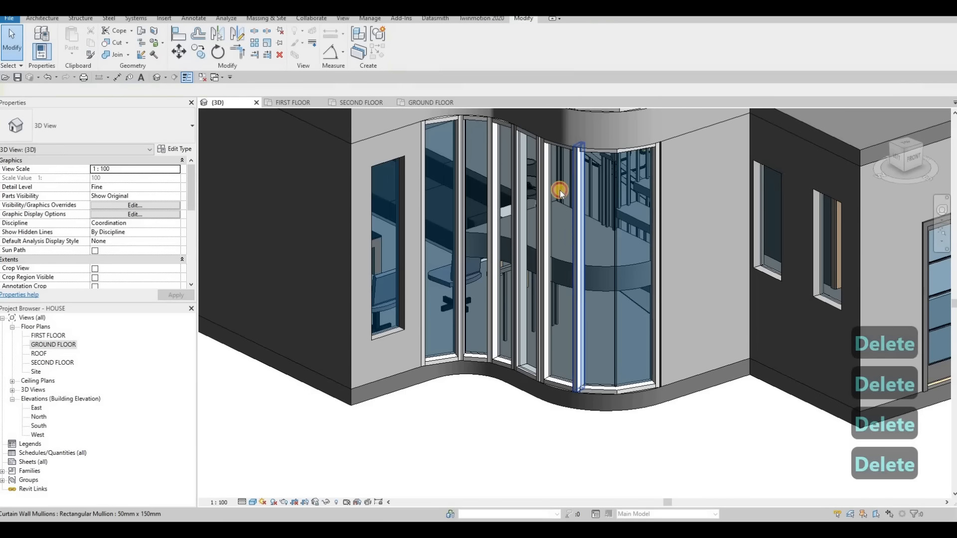
pyautogui.press('Delete')
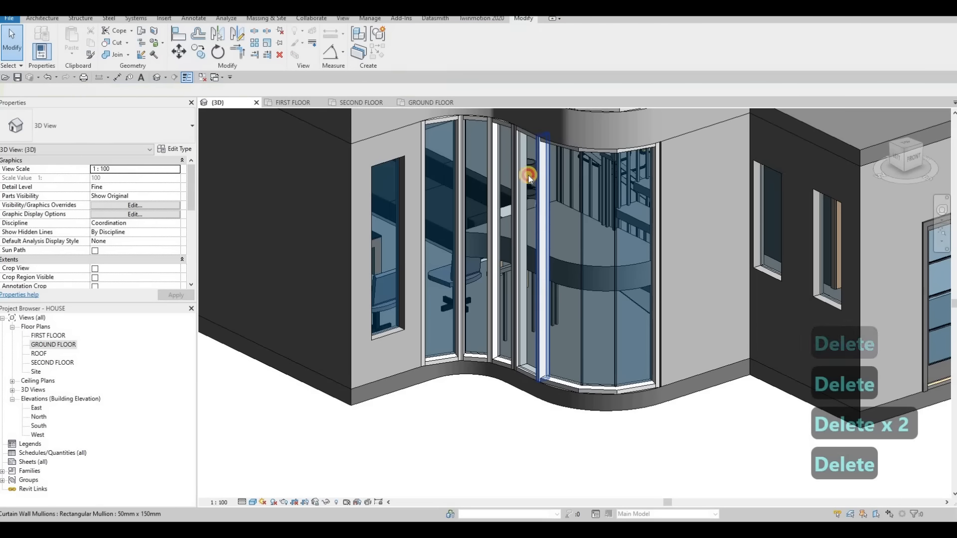
pyautogui.click(522, 172)
pyautogui.press('Delete')
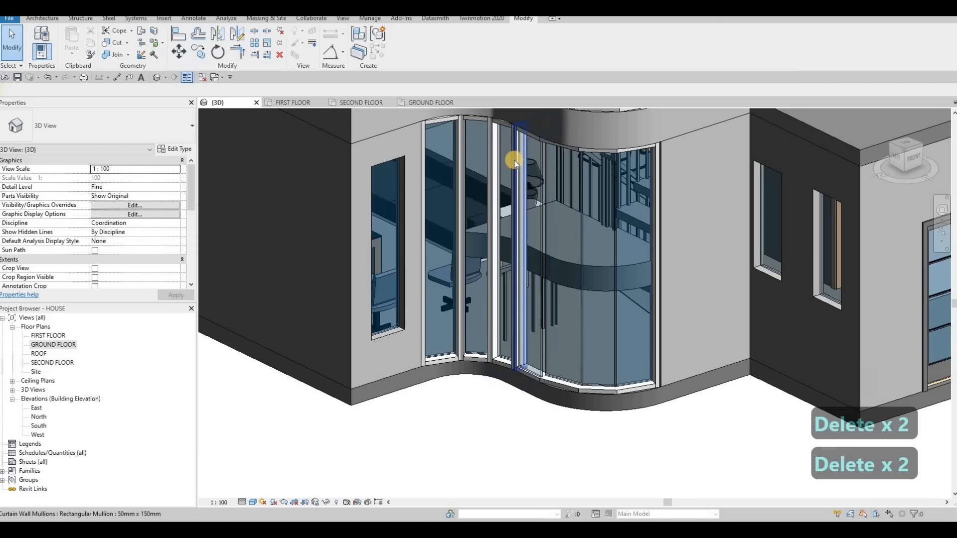
pyautogui.click(504, 158)
pyautogui.press('Delete')
pyautogui.press('Delete')
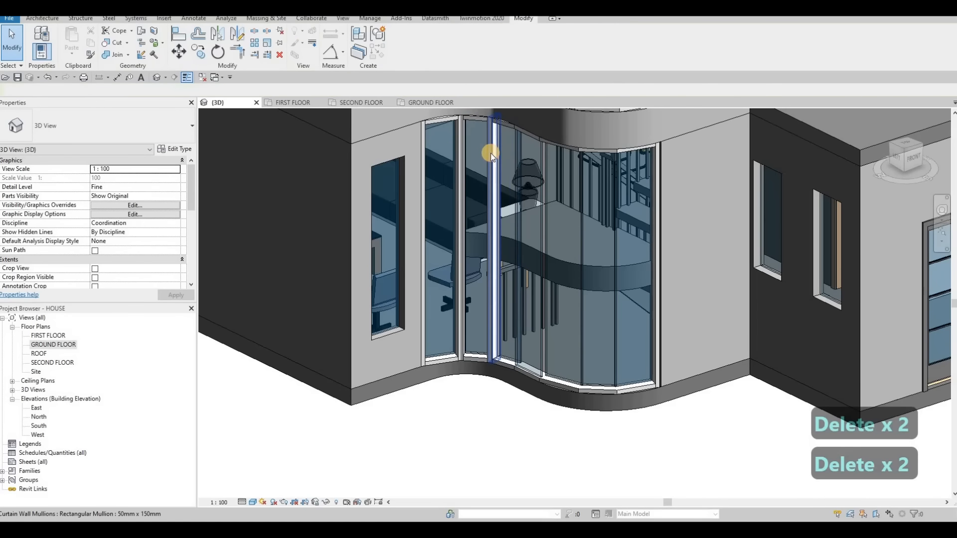
pyautogui.click(482, 153)
pyautogui.press('Delete')
pyautogui.press('Delete')
pyautogui.click(458, 149)
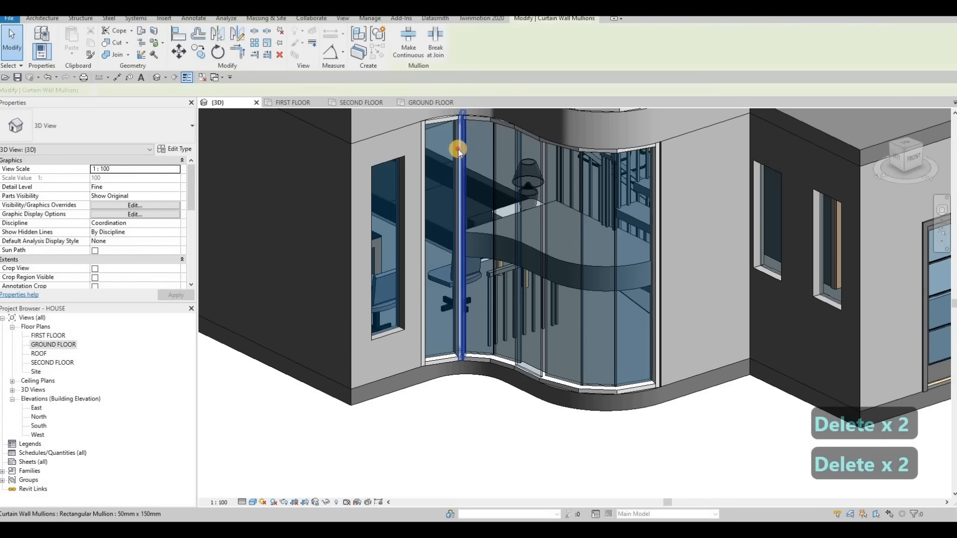
pyautogui.press('Delete')
pyautogui.press('Delete')
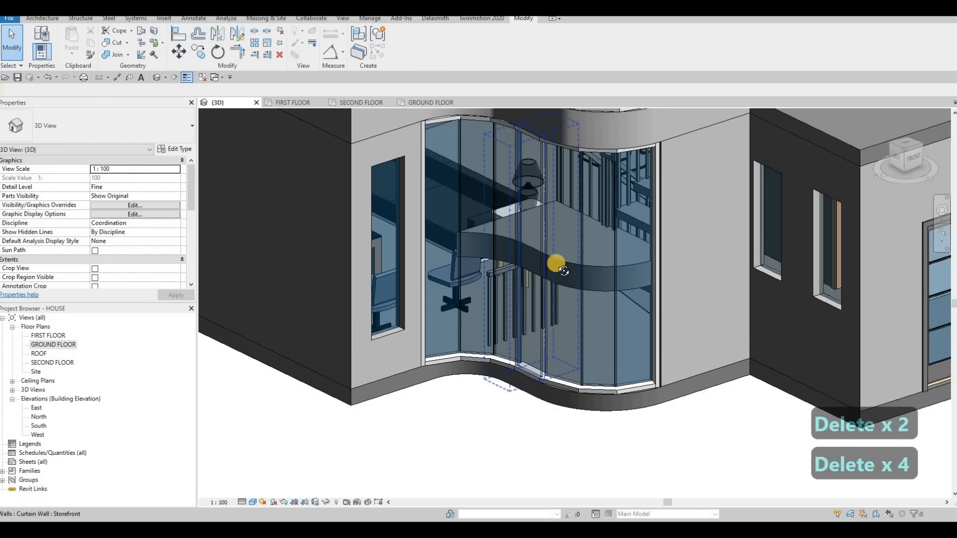
# Step: Change the straight first-floor exterior wall between the curved glazing and the entrance block to the Storefront curtain wall type
pyautogui.scroll(-3, 556, 263)
pyautogui.keyDown('shift'); pyautogui.moveTo(600, 224); pyautogui.dragTo(572, 297, button='middle'); pyautogui.keyUp('shift')
pyautogui.click(572, 298)
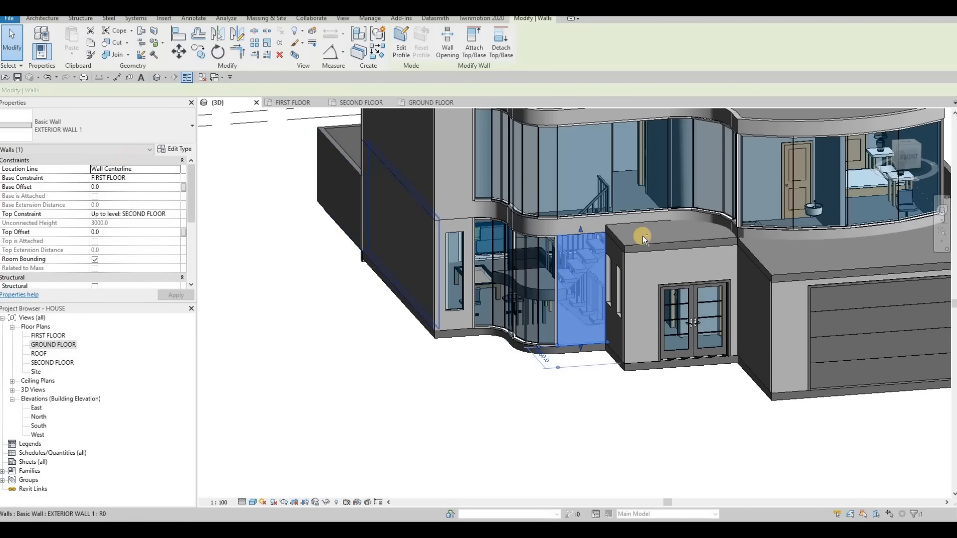
pyautogui.keyDown('shift'); pyautogui.moveTo(791, 240); pyautogui.dragTo(611, 284, button='middle'); pyautogui.keyUp('shift')
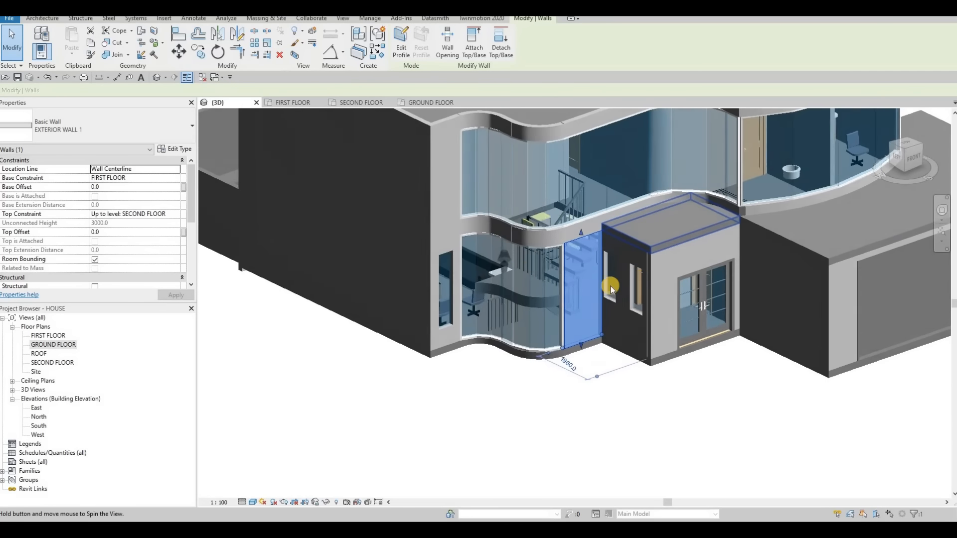
pyautogui.click(114, 133)
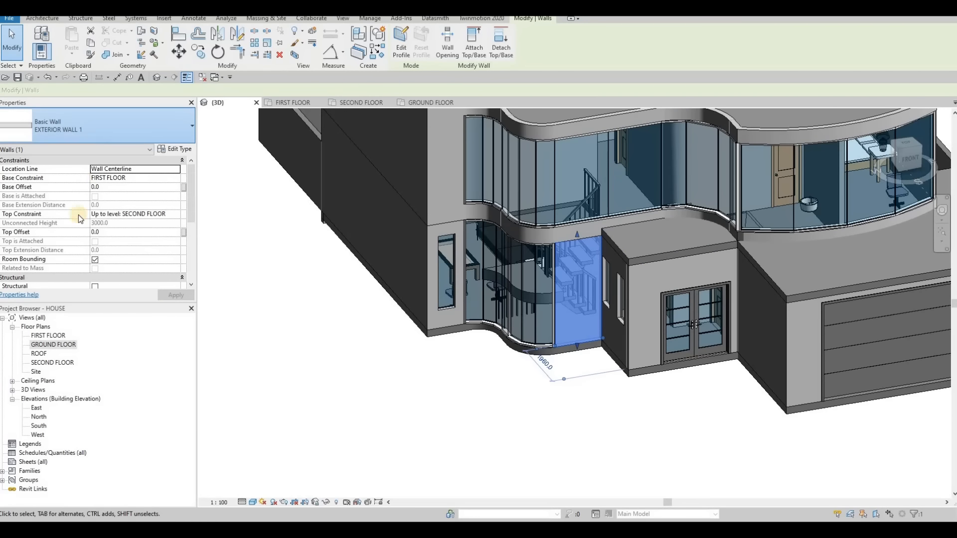
pyautogui.scroll(-5, 67, 255)
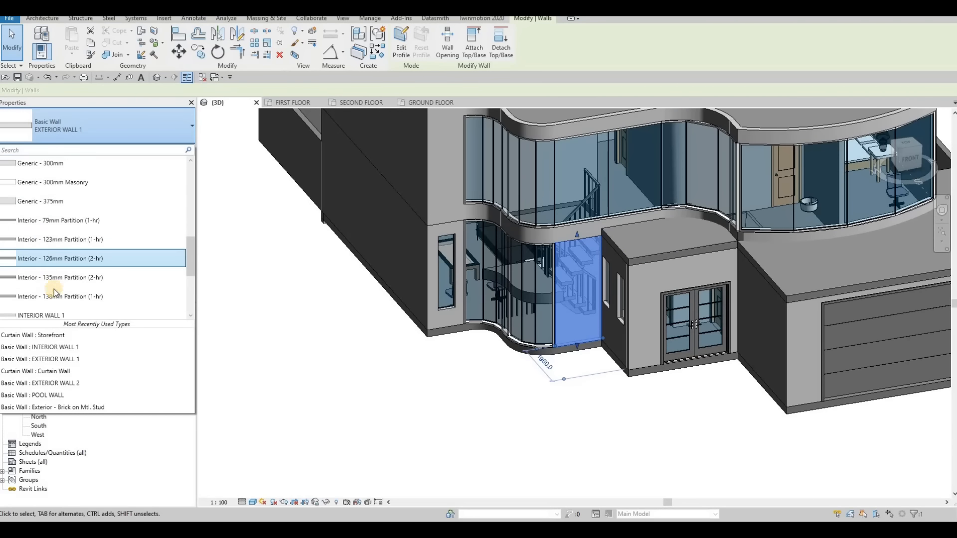
pyautogui.scroll(-3, 50, 307)
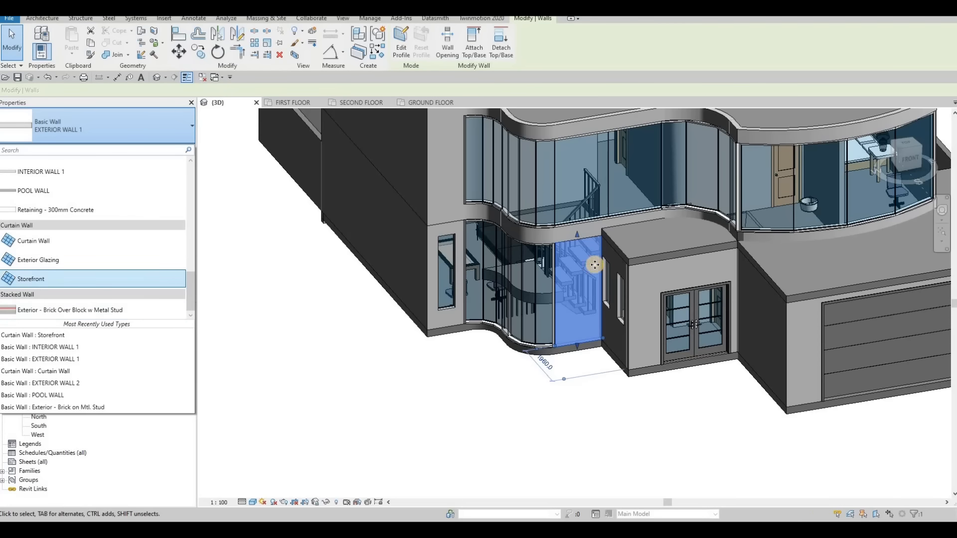
pyautogui.click(53, 277)
pyautogui.scroll(6, 548, 270)
pyautogui.press('Escape')
pyautogui.press('Escape')
pyautogui.press('Escape')
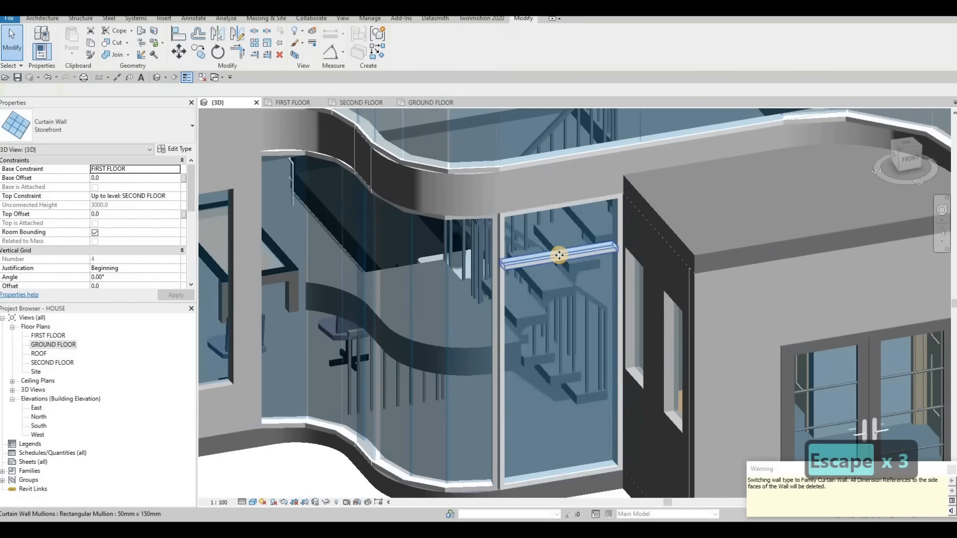
# Step: Unpin and delete the horizontal mullion and its curtain grid line in the new straight storefront panel
pyautogui.click(559, 255)
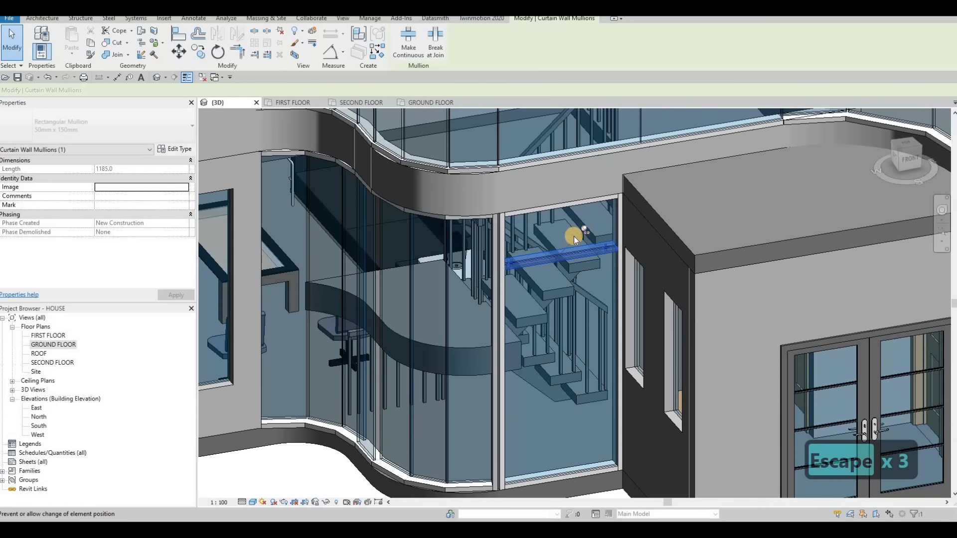
pyautogui.press('Delete')
pyautogui.click(558, 255)
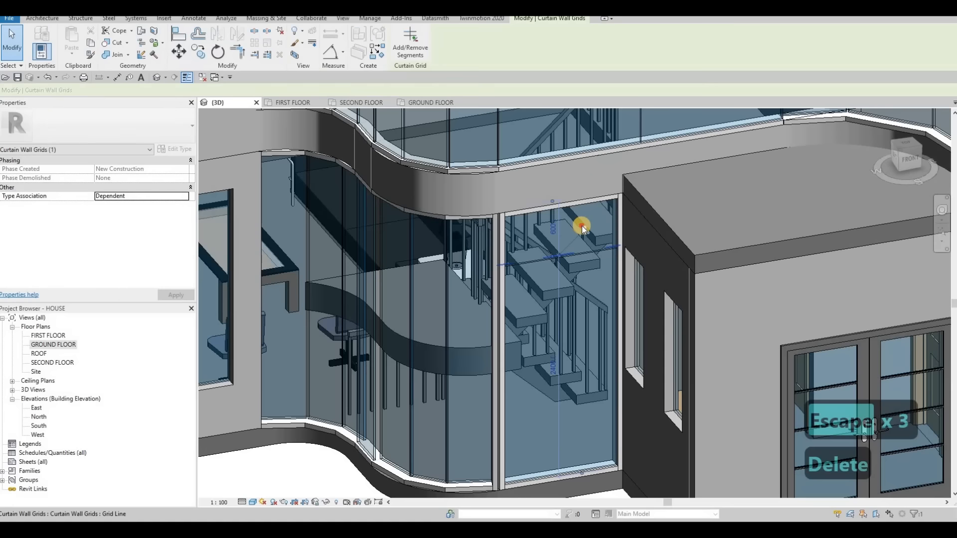
pyautogui.press('Delete')
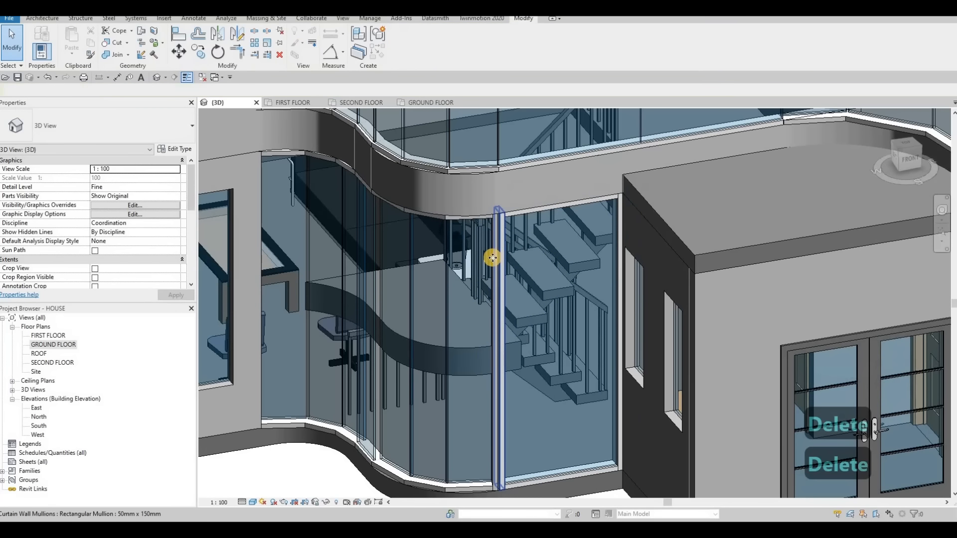
# Step: Delete the two vertical mullions at the joint between the curved glazing and the straight first-floor storefront panel
pyautogui.click(496, 264)
pyautogui.press('Delete')
pyautogui.press('Delete')
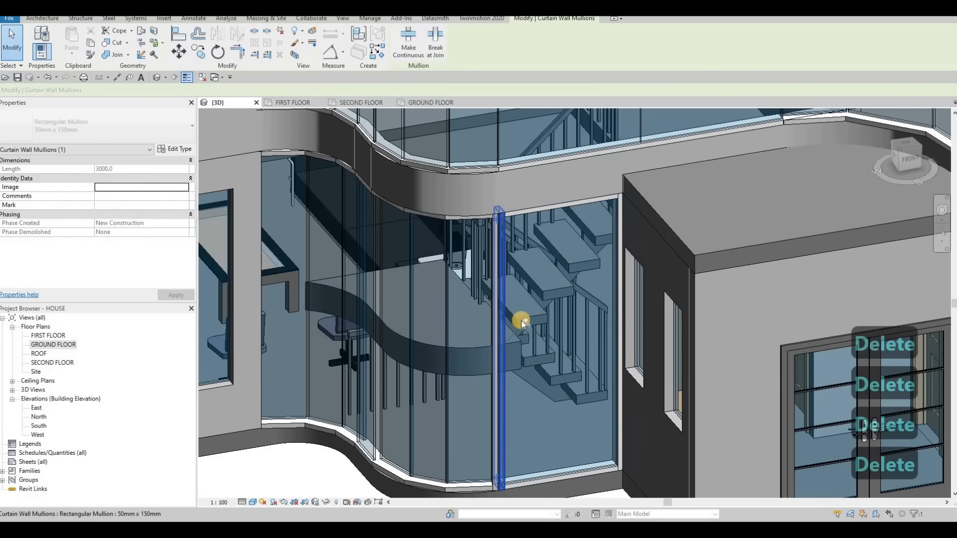
pyautogui.press('Delete')
pyautogui.click(496, 310)
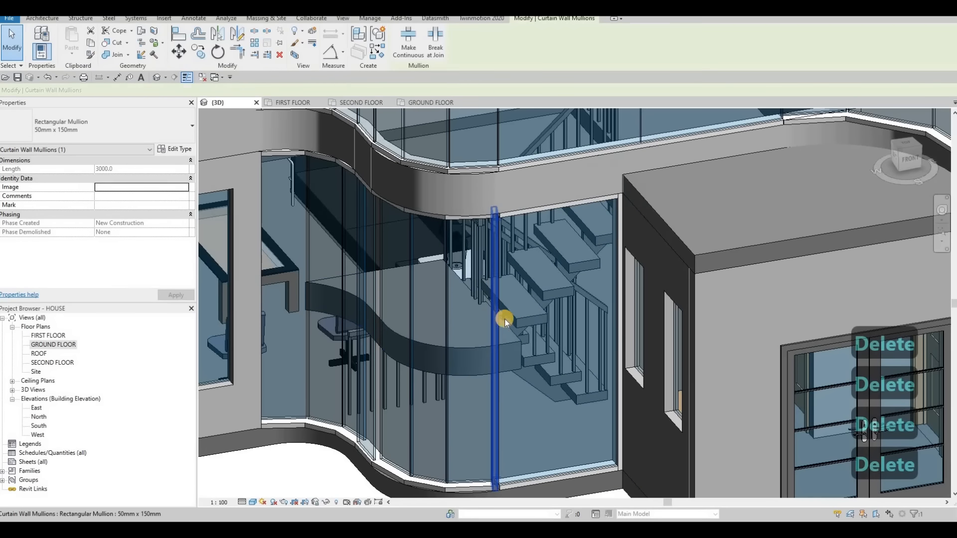
pyautogui.scroll(-3, 507, 279)
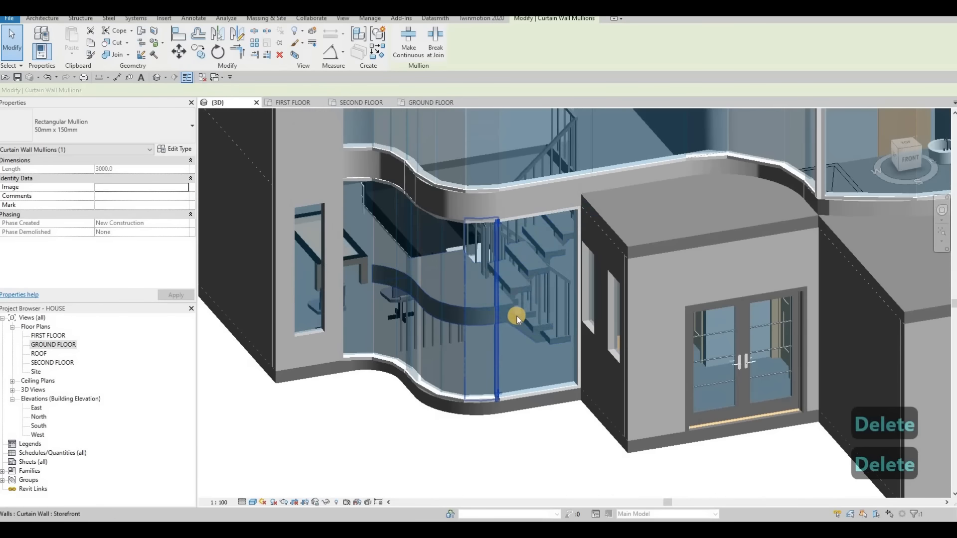
pyautogui.press('Delete')
# Step: Examine the front facade glazing and the upper-floor corner where the curved storefront meets the straight side wall
pyautogui.scroll(-2, 527, 367)
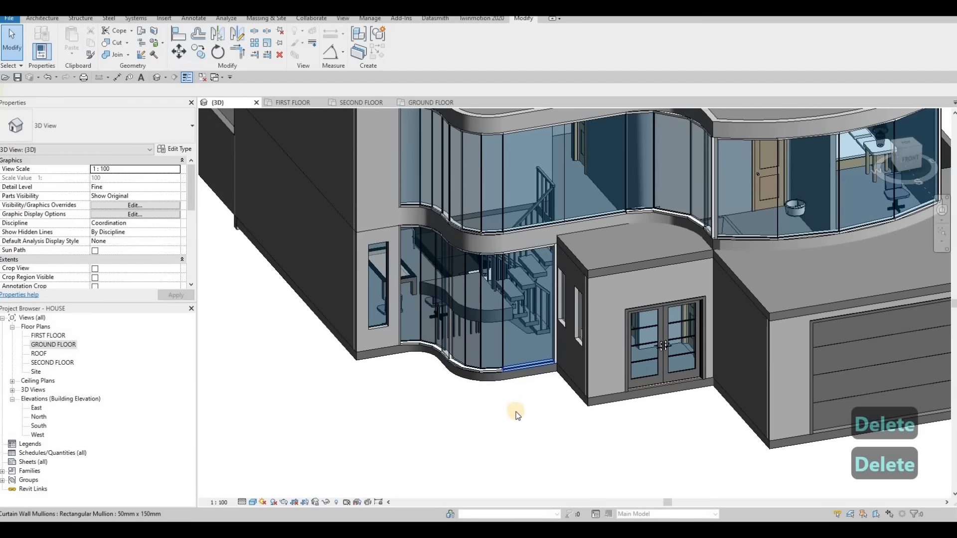
pyautogui.keyDown('shift'); pyautogui.moveTo(574, 336); pyautogui.dragTo(567, 357, button='middle'); pyautogui.keyUp('shift')
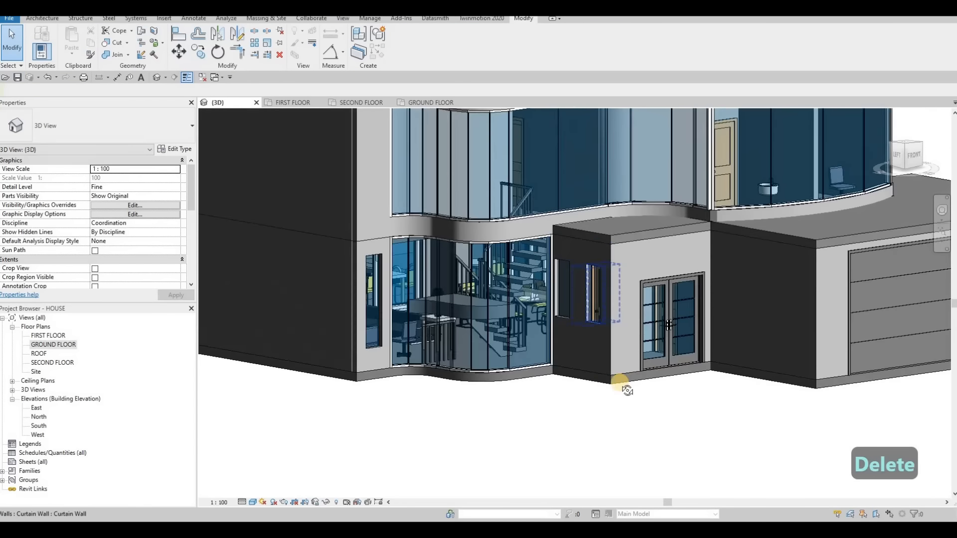
pyautogui.scroll(-2, 633, 371)
pyautogui.moveTo(598, 391)
pyautogui.mouseDown(button='middle')
pyautogui.moveTo(554, 439)
pyautogui.moveTo(589, 390)
pyautogui.mouseUp(button='middle')
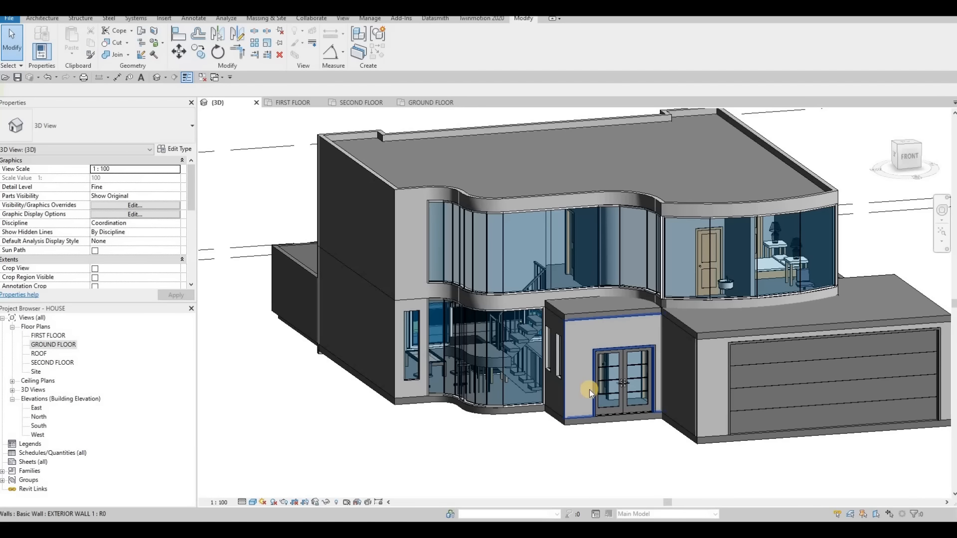
pyautogui.keyDown('shift'); pyautogui.moveTo(621, 387); pyautogui.dragTo(773, 274, button='middle'); pyautogui.keyUp('shift')
pyautogui.scroll(3, 772, 274)
pyautogui.click(768, 278)
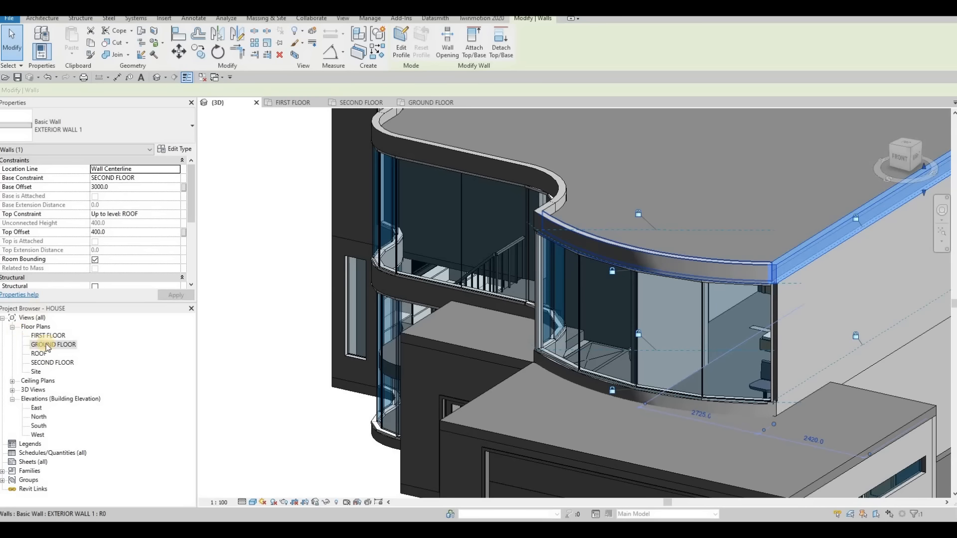
# Step: In the SECOND FLOOR plan, extend the end of the straight side exterior wall to meet the curved storefront's outer corner
pyautogui.doubleClick(53, 363)
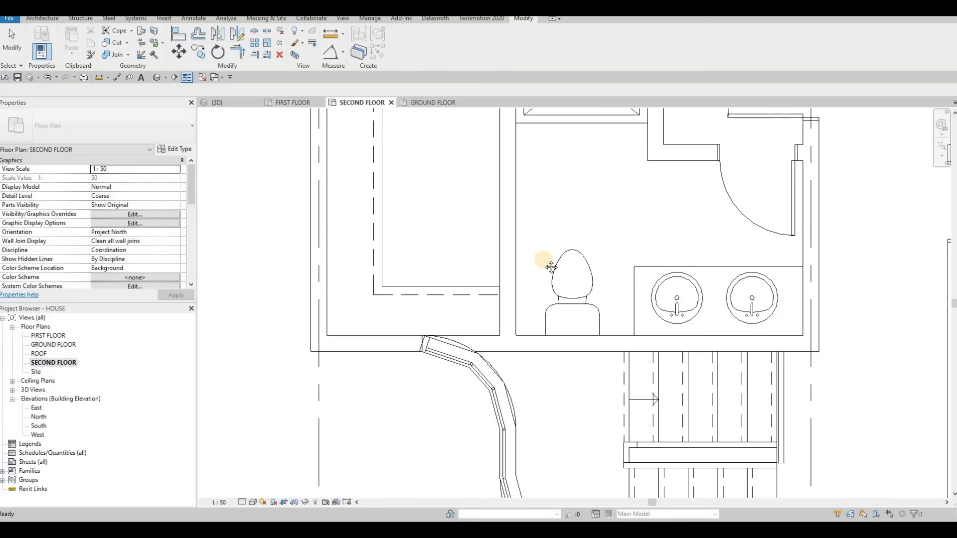
pyautogui.scroll(-6, 545, 263)
pyautogui.scroll(5, 687, 356)
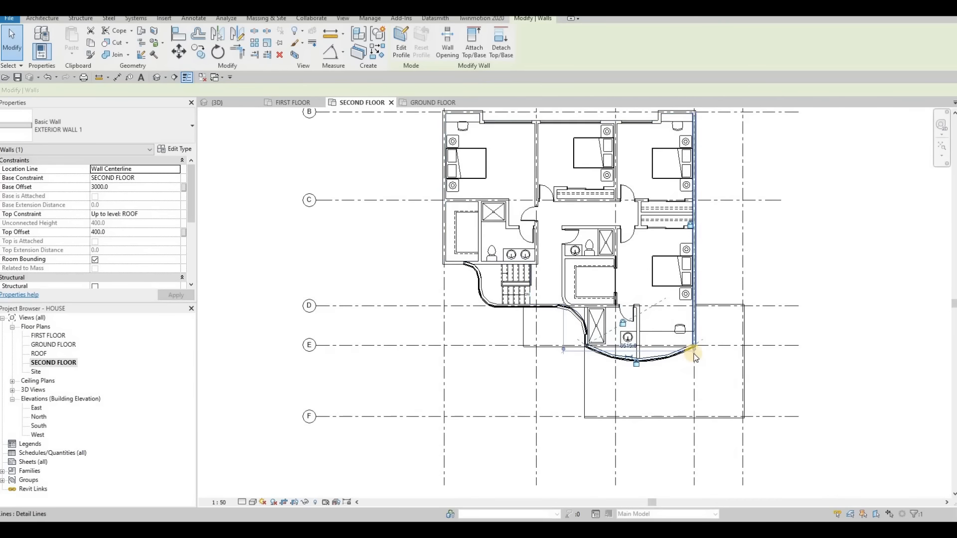
pyautogui.press('Escape')
pyautogui.press('Escape')
pyautogui.scroll(-5, 681, 344)
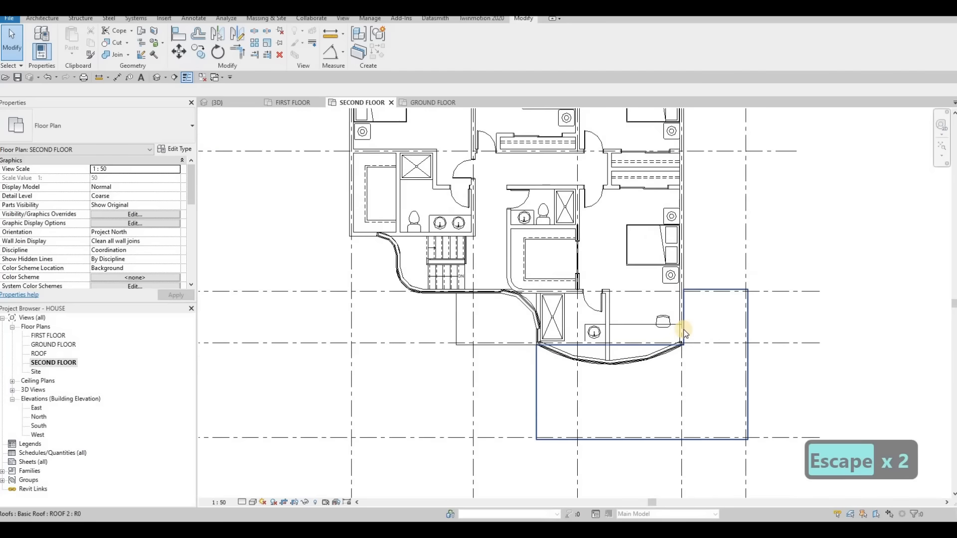
pyautogui.scroll(3, 685, 328)
pyautogui.click(679, 346)
pyautogui.press('Escape')
pyautogui.scroll(2, 675, 344)
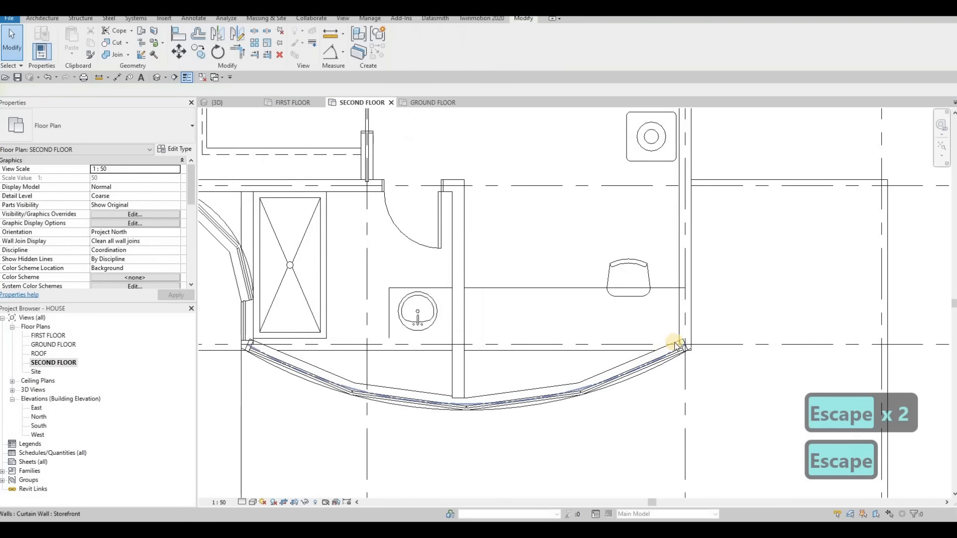
pyautogui.click(685, 335)
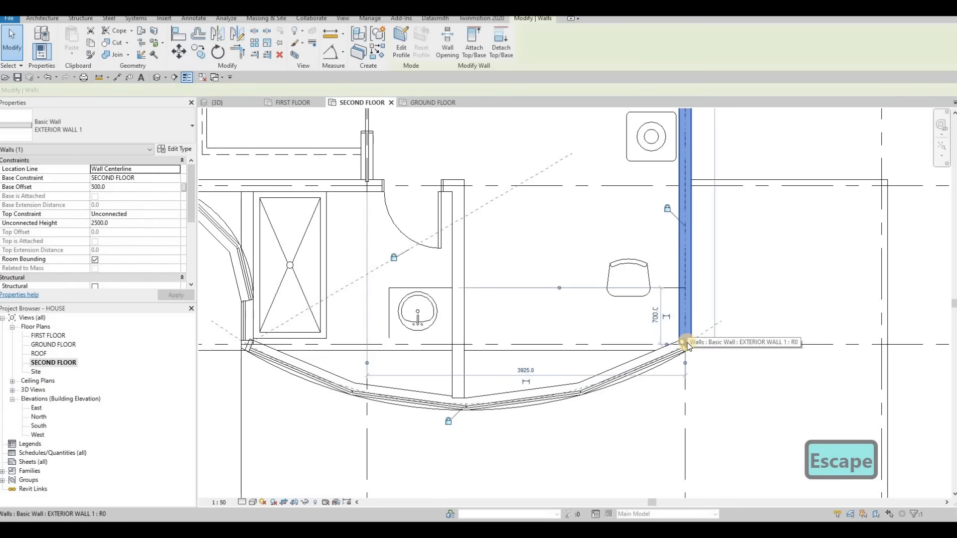
pyautogui.scroll(2, 685, 349)
pyautogui.moveTo(686, 352); pyautogui.dragTo(686, 359)
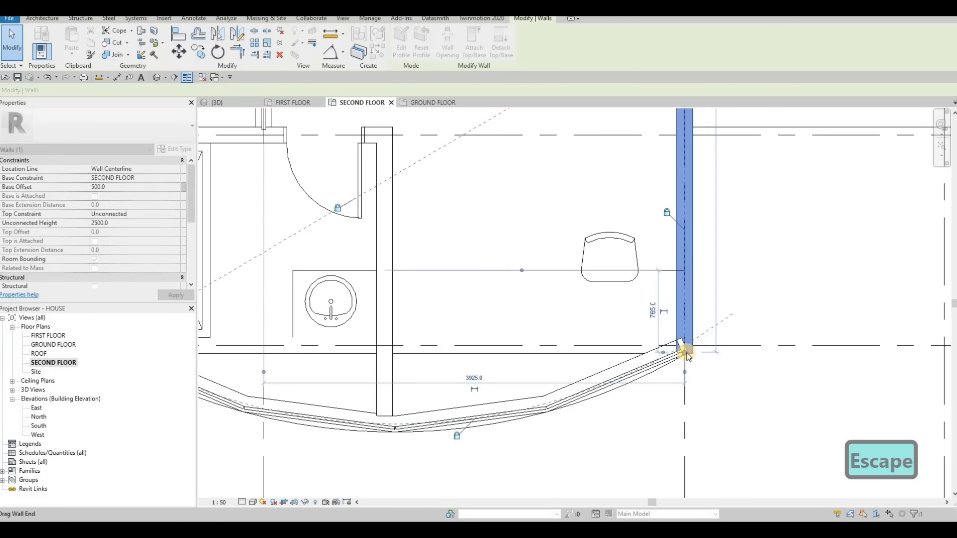
# Step: Return to the 3D view and examine the extended wall corner and the glazed front facade
pyautogui.click(246, 102)
pyautogui.press('Escape')
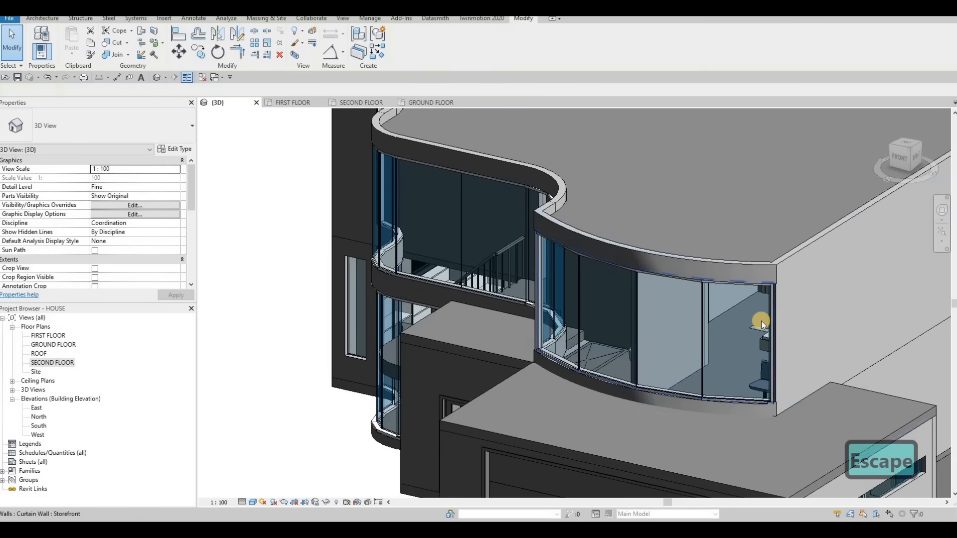
pyautogui.scroll(4, 760, 320)
pyautogui.scroll(2, 753, 388)
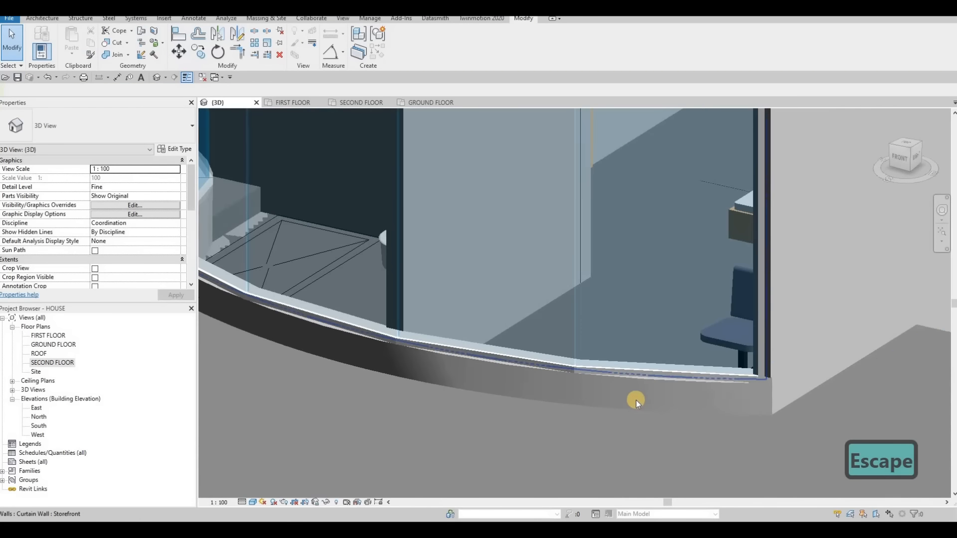
pyautogui.moveTo(711, 332); pyautogui.dragTo(761, 307, button='middle')
pyautogui.scroll(-2, 700, 344)
pyautogui.scroll(-1, 718, 344)
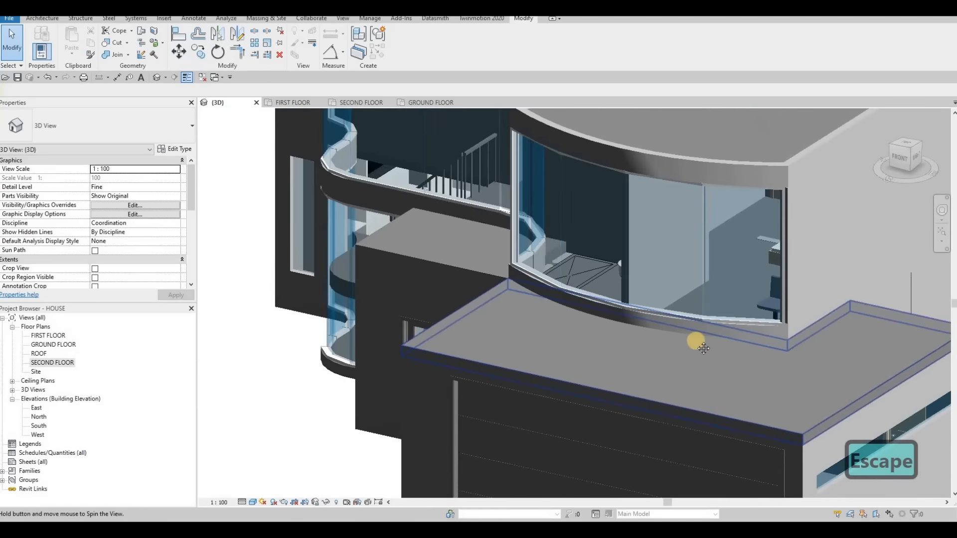
pyautogui.moveTo(694, 341)
pyautogui.keyDown('shift'); pyautogui.mouseDown(button='middle')
pyautogui.moveTo(703, 352)
pyautogui.moveTo(686, 352)
pyautogui.mouseUp(button='middle'); pyautogui.keyUp('shift')
pyautogui.scroll(-1, 686, 352)
pyautogui.scroll(-3, 737, 319)
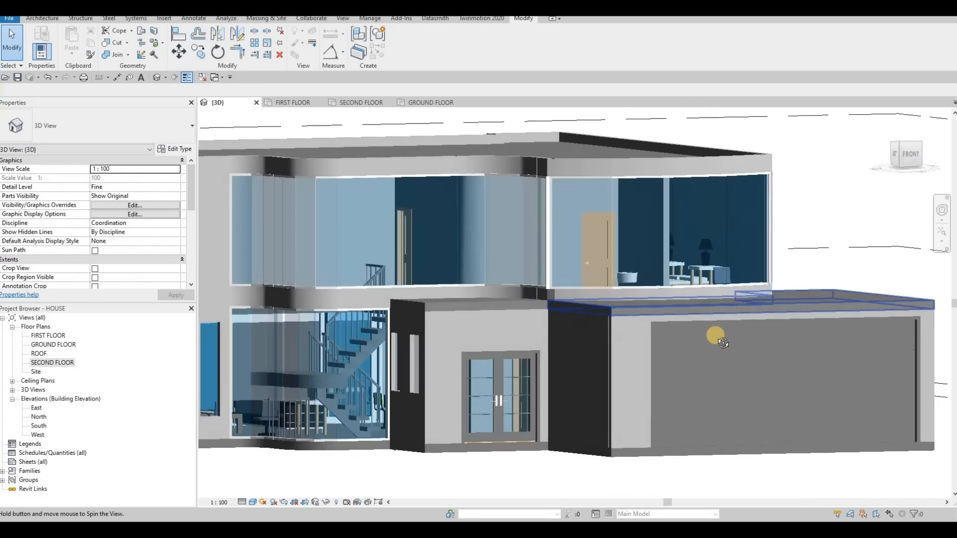
pyautogui.keyDown('shift'); pyautogui.moveTo(632, 372); pyautogui.dragTo(587, 361, button='middle'); pyautogui.keyUp('shift')
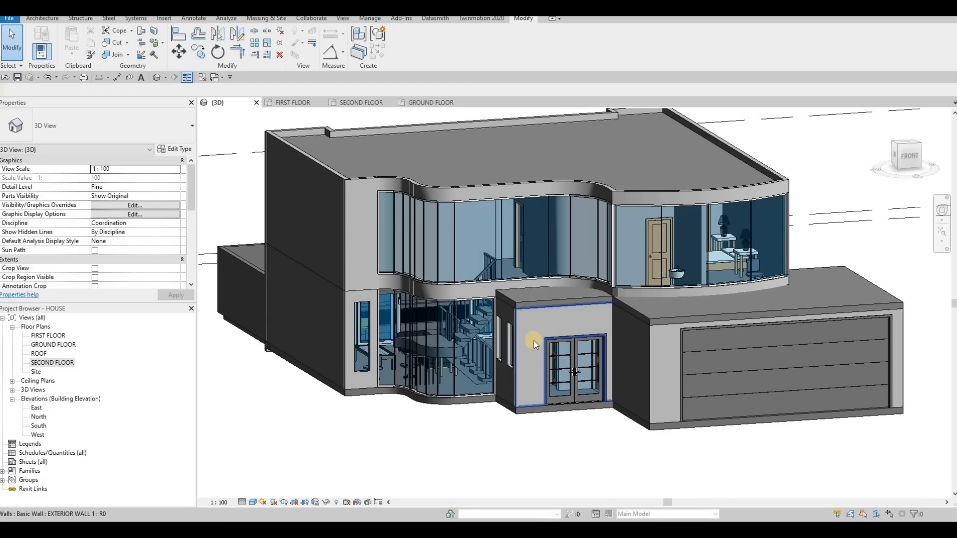
pyautogui.keyDown('shift'); pyautogui.moveTo(534, 339); pyautogui.dragTo(501, 324, button='middle'); pyautogui.keyUp('shift')
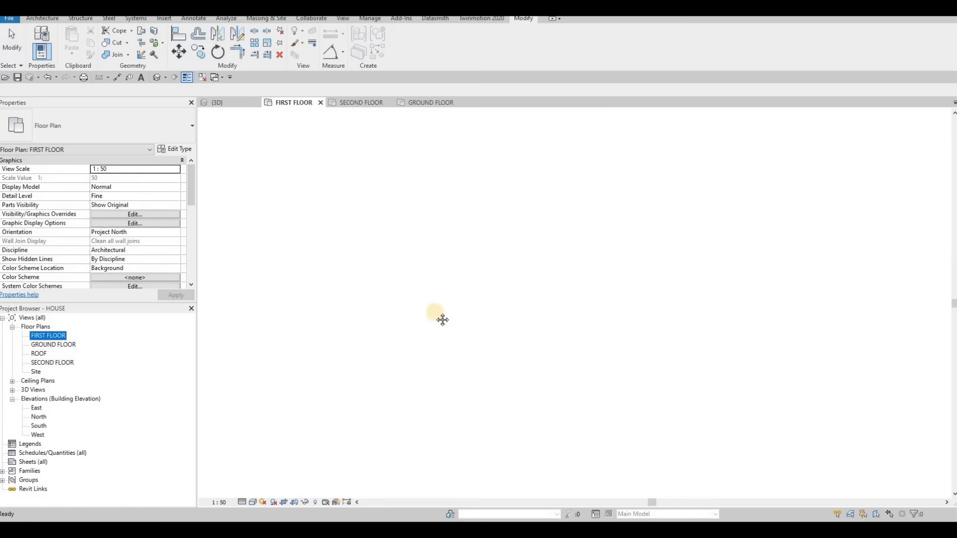
# Step: In the FIRST FLOOR plan, delete the curtain wall window nearest the front corner in the entrance block's side wall
pyautogui.moveTo(442, 320); pyautogui.dragTo(444, 243, button='middle')
pyautogui.scroll(-1, 444, 243)
pyautogui.moveTo(494, 428); pyautogui.dragTo(429, 337, button='middle')
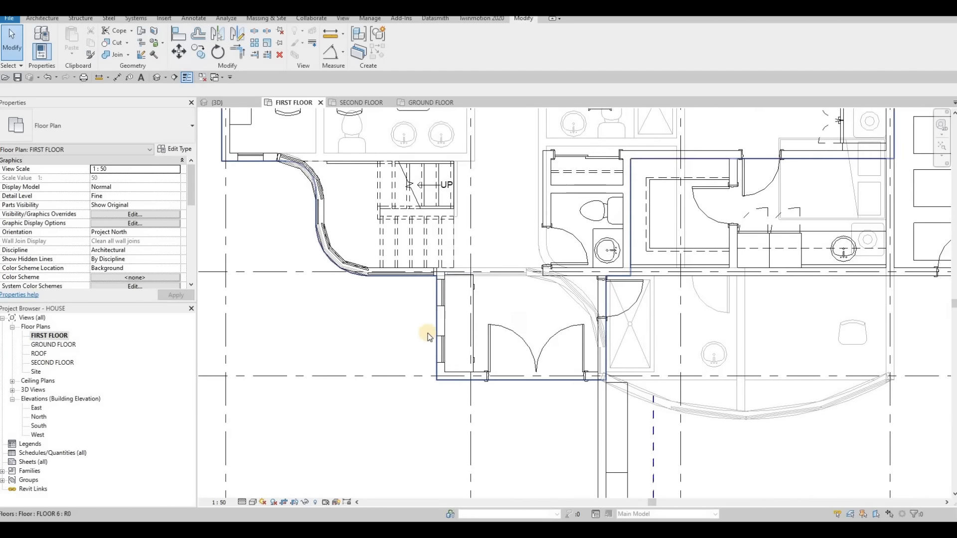
pyautogui.scroll(2, 427, 336)
pyautogui.click(427, 339)
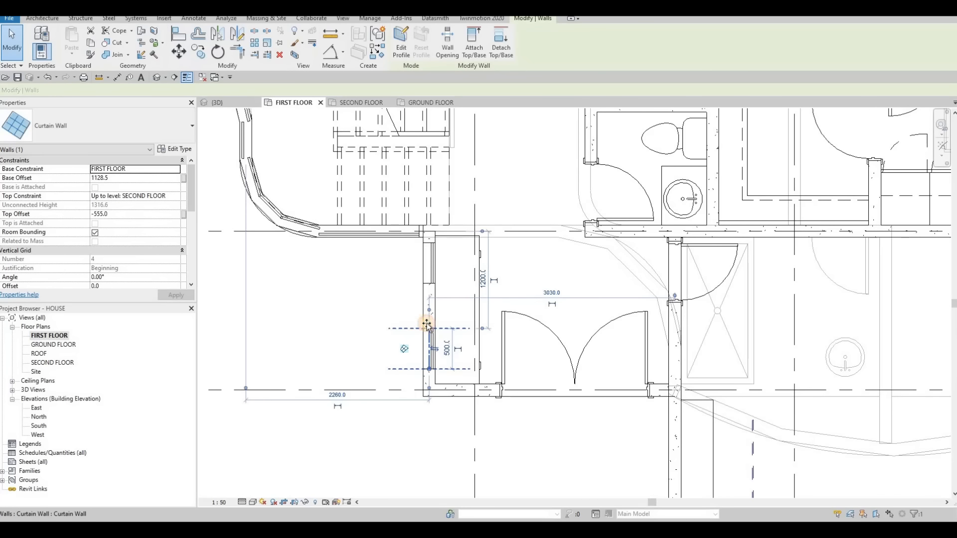
pyautogui.moveTo(430, 303); pyautogui.dragTo(435, 321)
pyautogui.press('Delete')
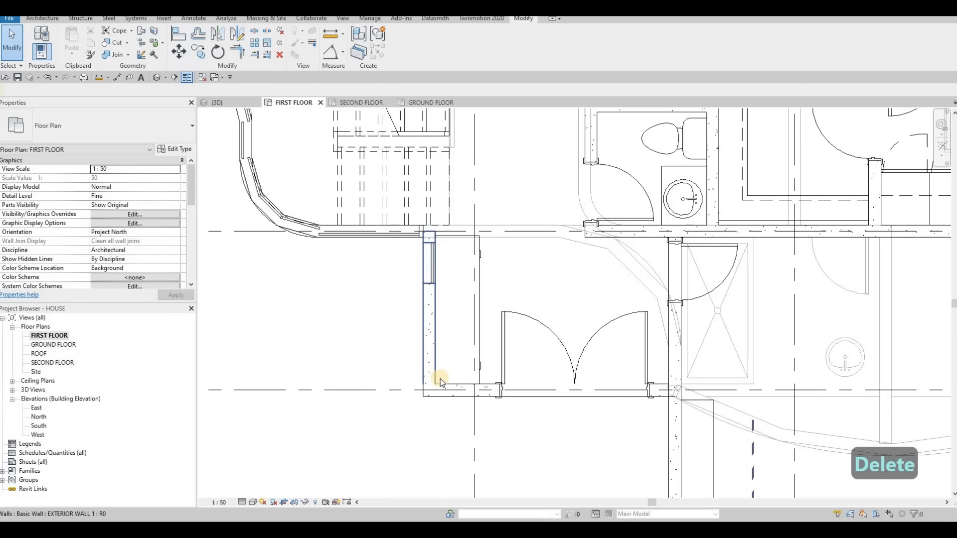
# Step: Round the entrance block's front corner with a fillet-arc wall of type EXTERIOR WALL 1, radius about 780 mm
pyautogui.click(424, 306)
pyautogui.press('c')
pyautogui.press('s')
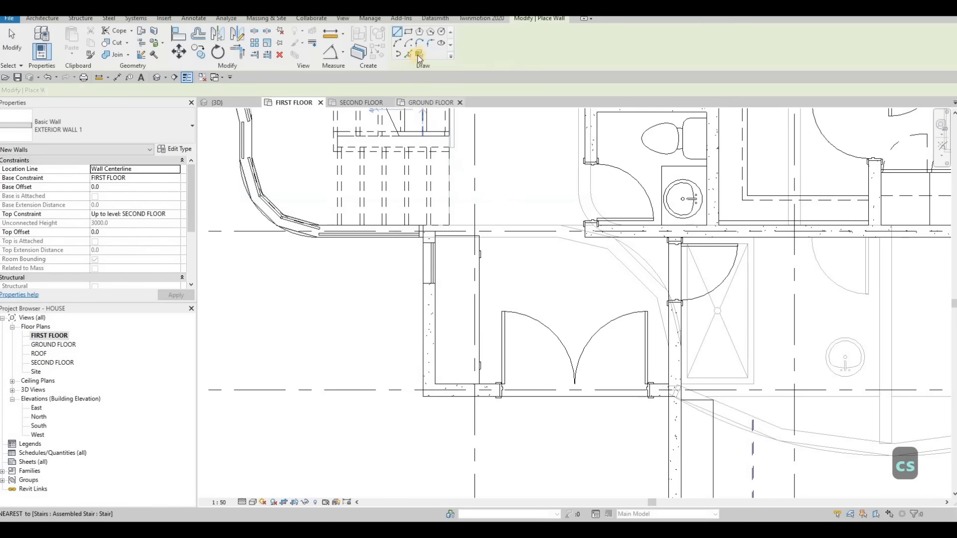
pyautogui.click(429, 42)
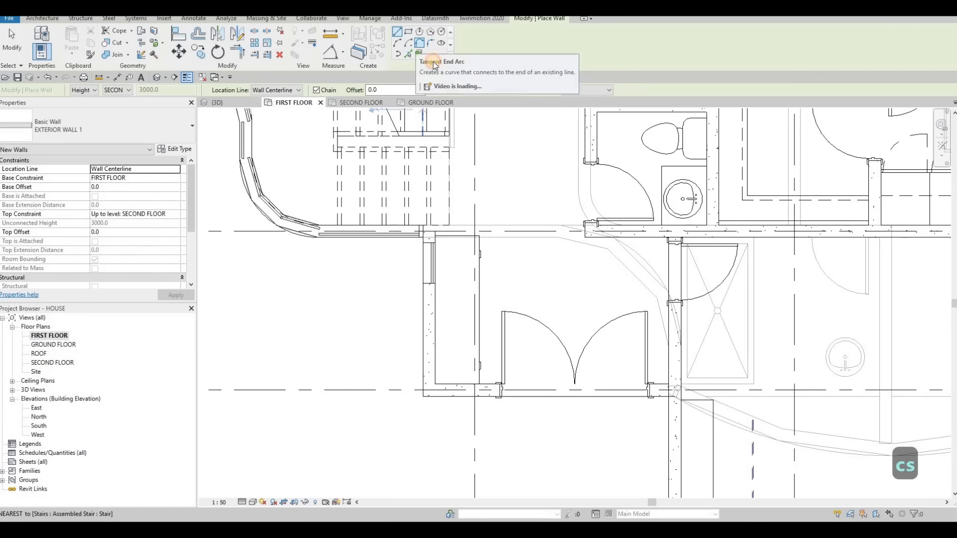
pyautogui.click(434, 371)
pyautogui.click(437, 358)
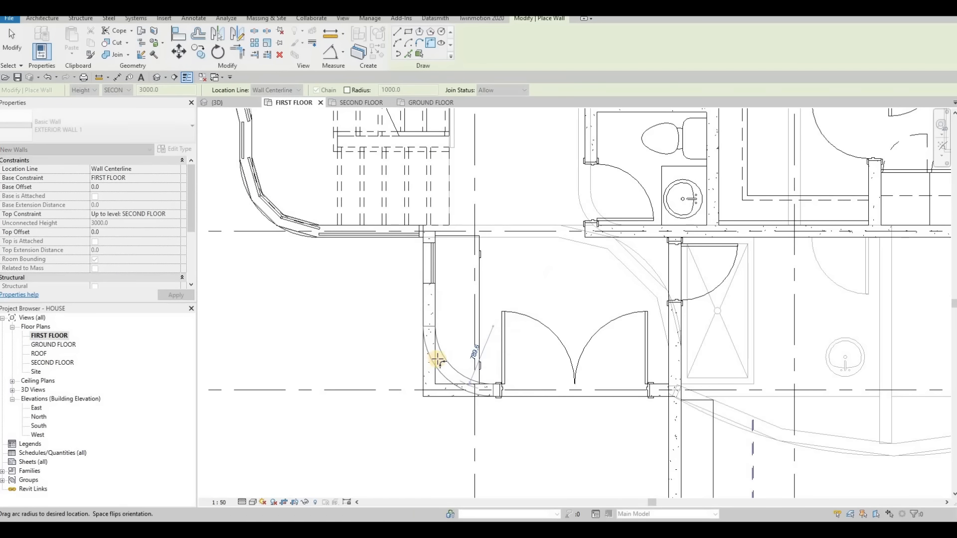
pyautogui.click(451, 386)
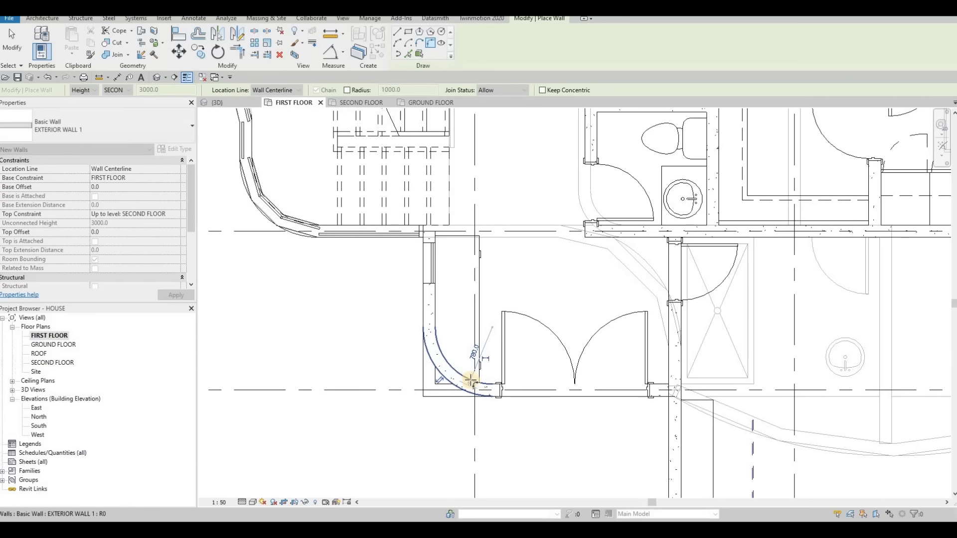
pyautogui.press('Escape')
pyautogui.press('Escape')
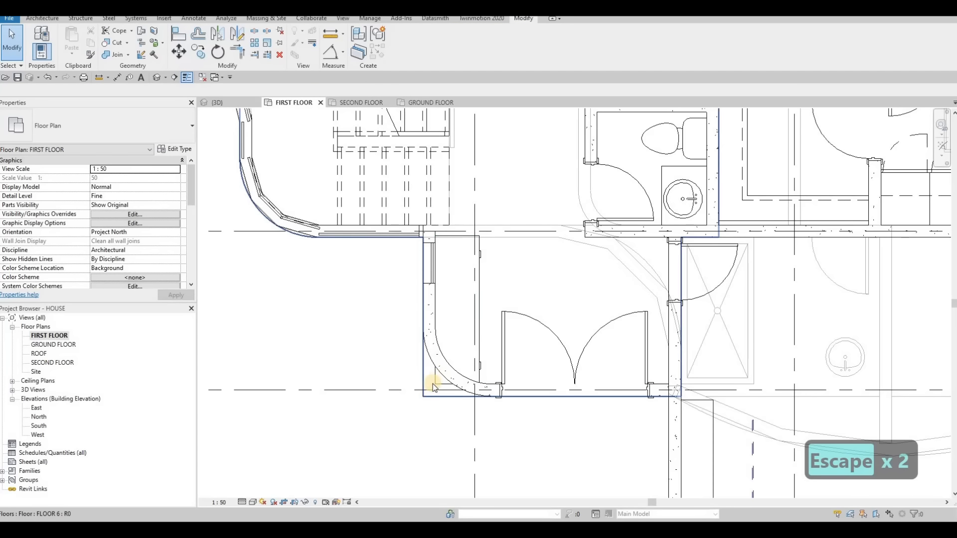
pyautogui.click(429, 389)
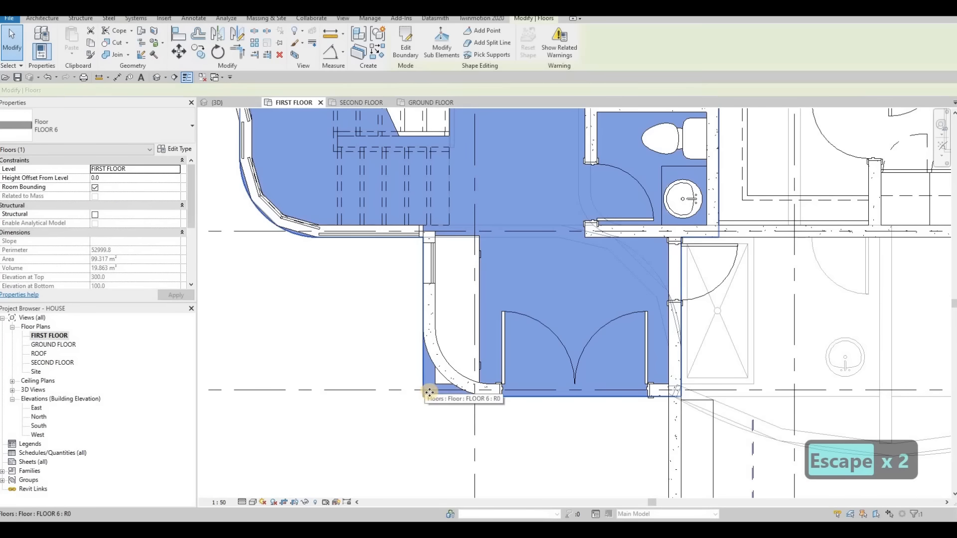
pyautogui.press('c')
pyautogui.press('s')
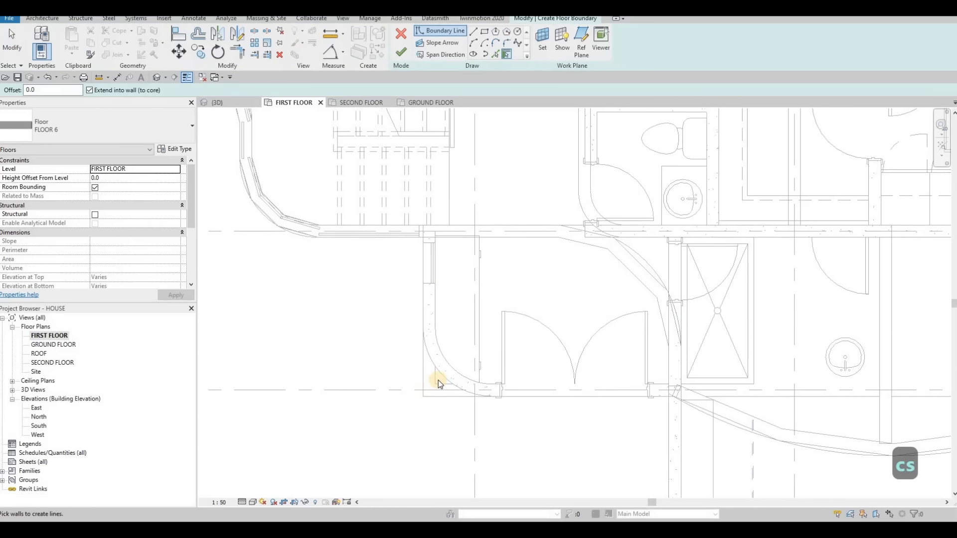
pyautogui.press('Escape')
pyautogui.press('Escape')
pyautogui.press('Escape')
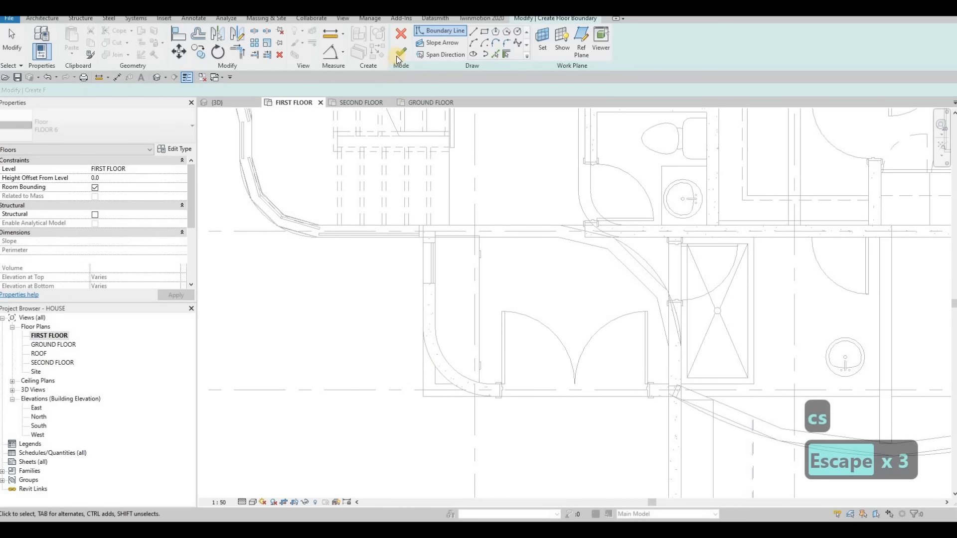
pyautogui.press('Escape')
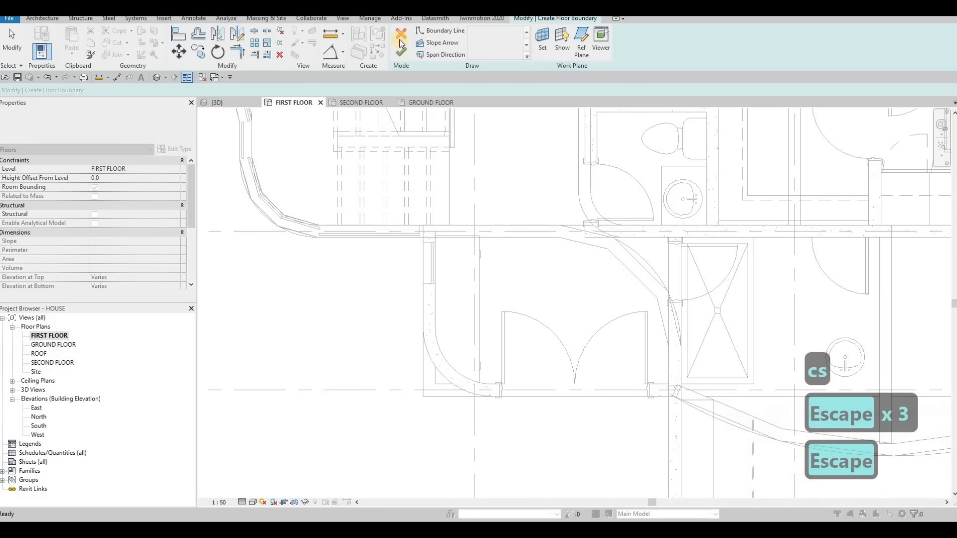
pyautogui.press('Escape')
pyautogui.press('Escape')
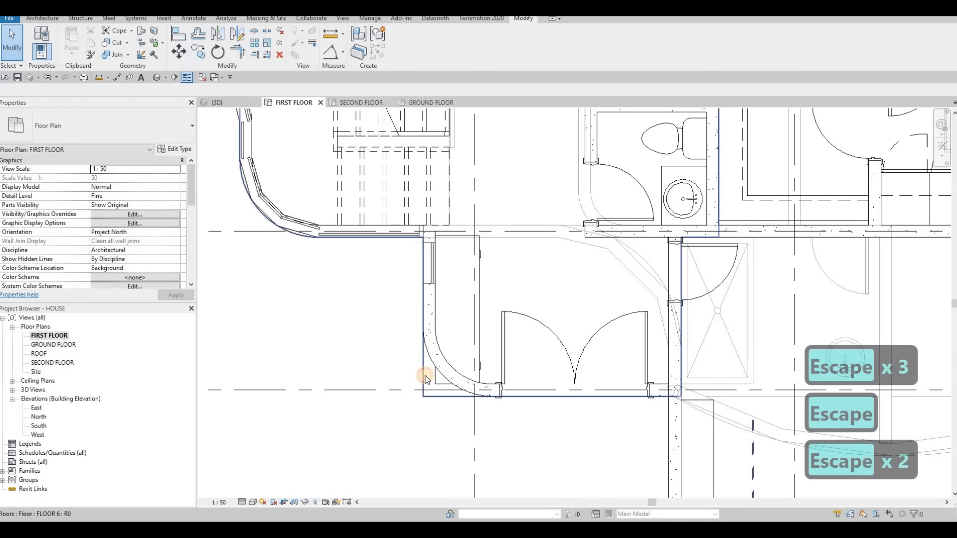
# Step: Edit the FLOOR 6 boundary in the FIRST FLOOR plan to follow the rounded wall's outer arc, trimming off the entrance block's square corner
pyautogui.click(423, 365)
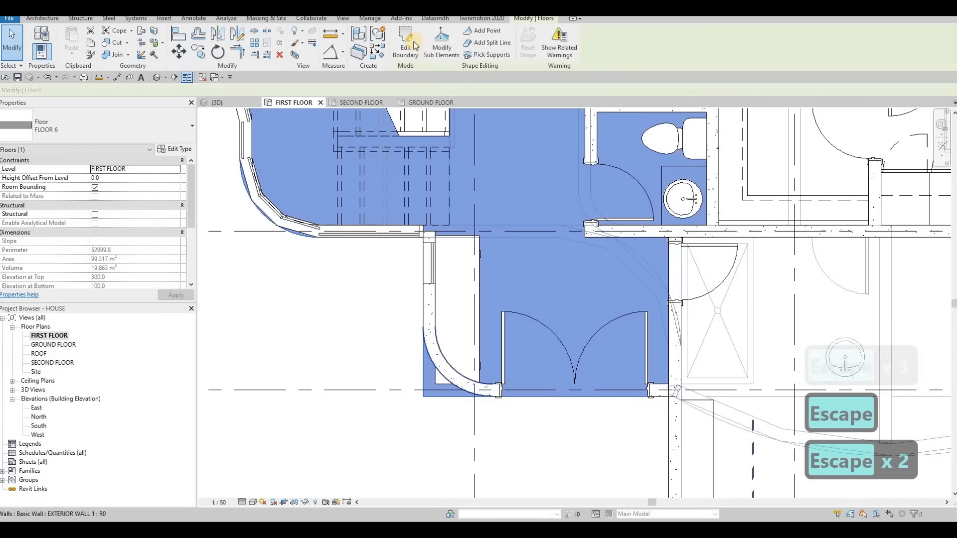
pyautogui.doubleClick(499, 126)
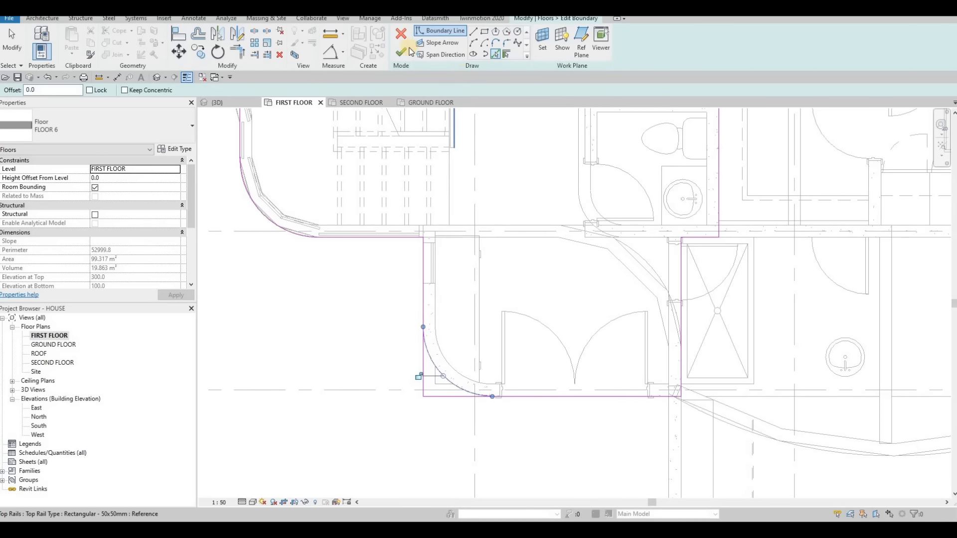
pyautogui.press('Escape')
pyautogui.press('Escape')
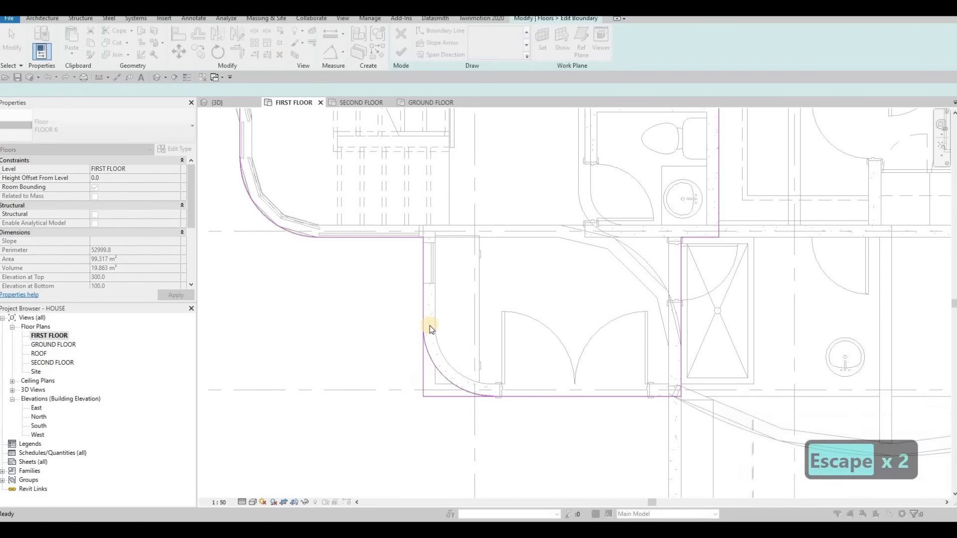
pyautogui.press('t')
pyautogui.press('r')
pyautogui.click(424, 345)
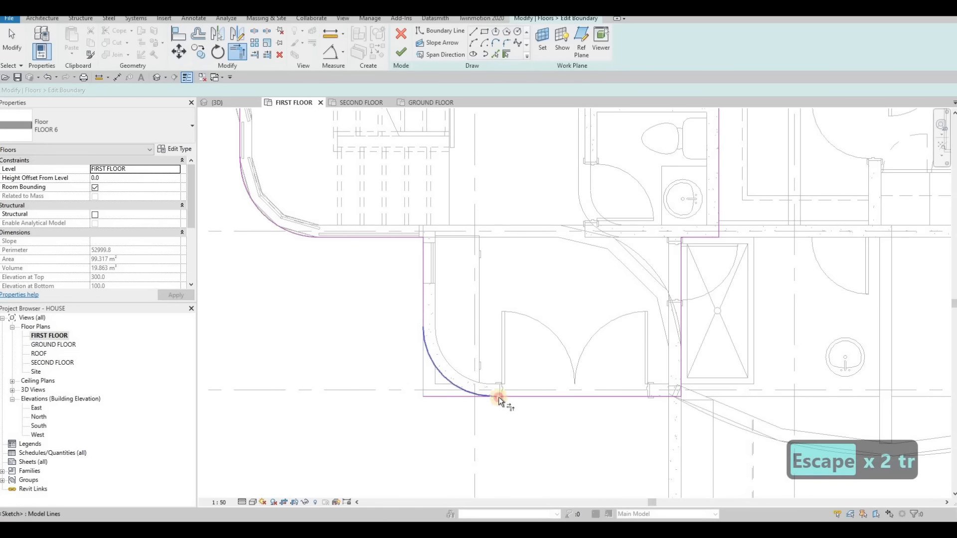
pyautogui.click(401, 52)
pyautogui.press('Escape')
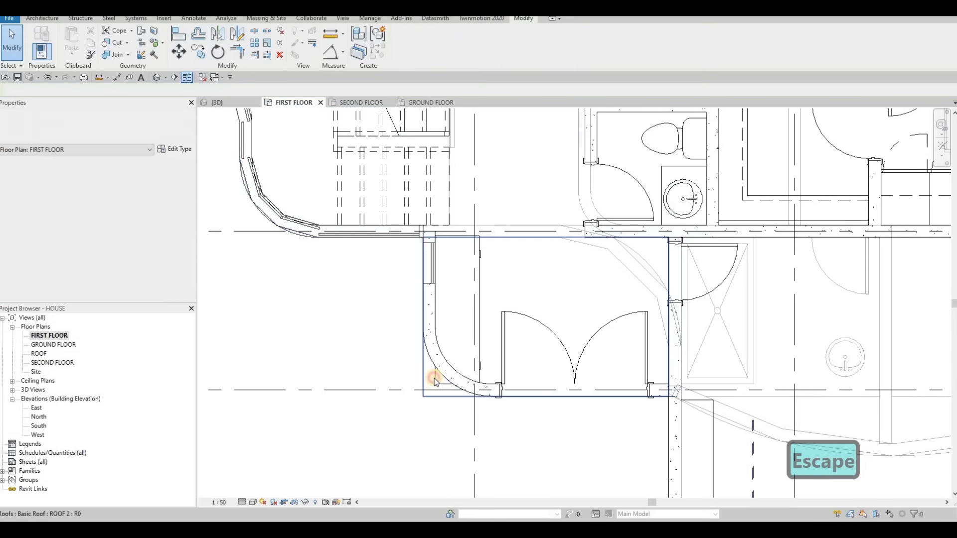
# Step: Set the width of the M_Credenza type beside the entrance doors to 1600 mm
pyautogui.click(451, 369)
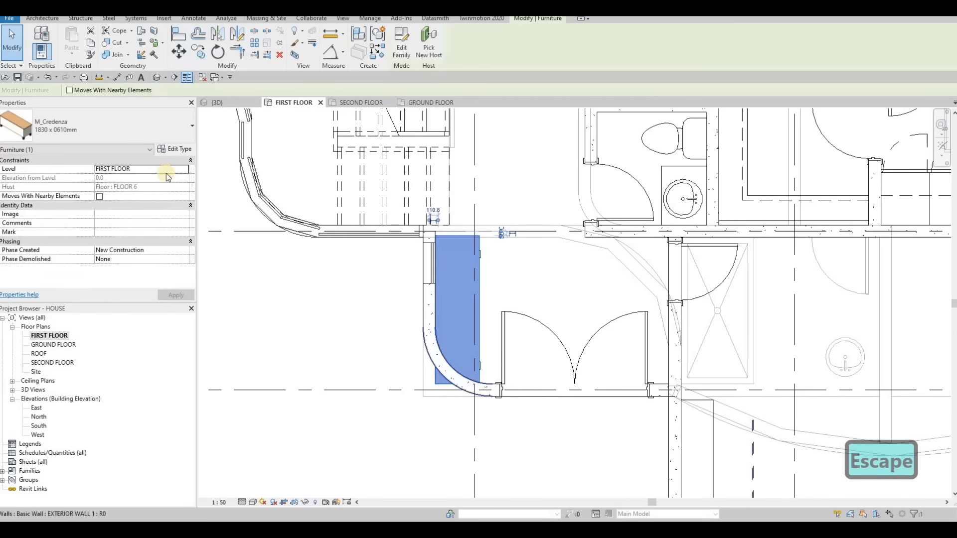
pyautogui.click(174, 149)
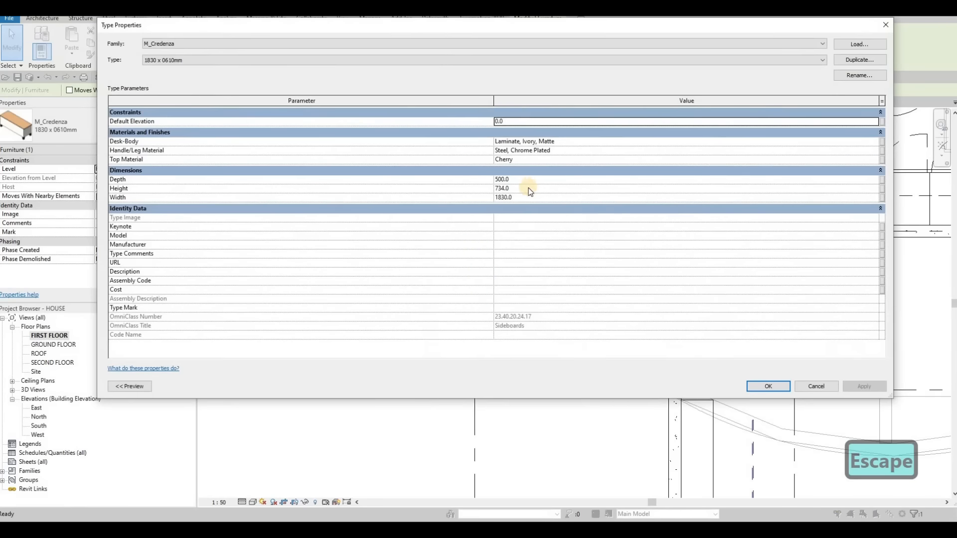
pyautogui.click(527, 198)
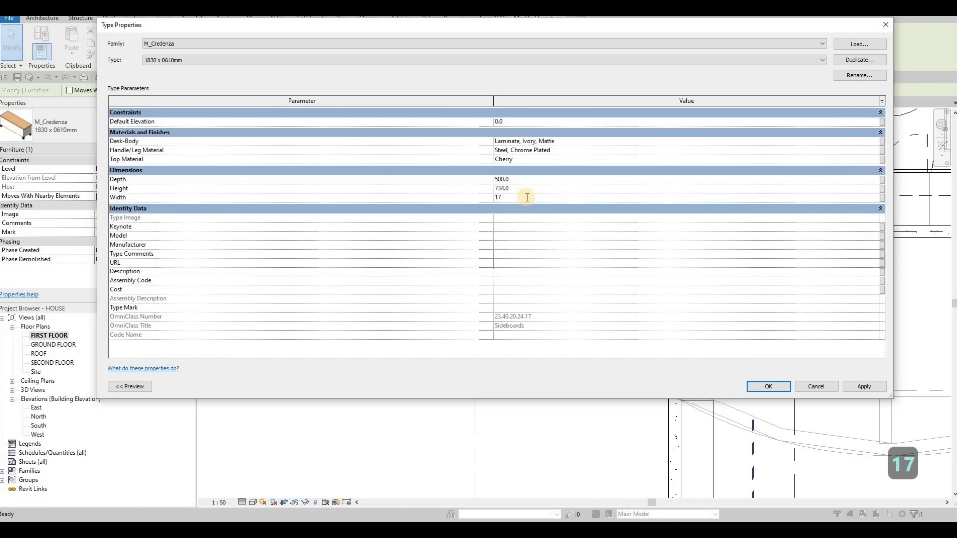
pyautogui.press('BackSpace')
pyautogui.write('600')
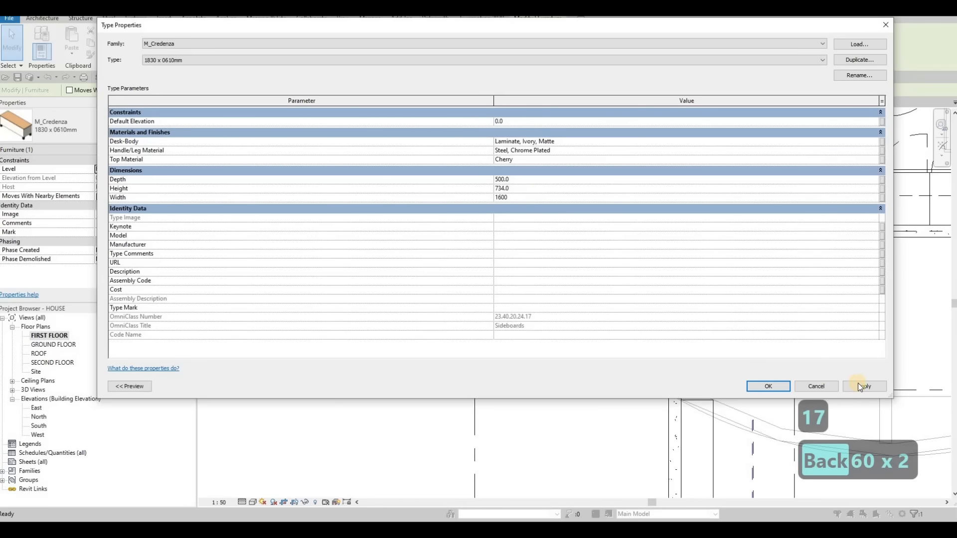
pyautogui.click(858, 386)
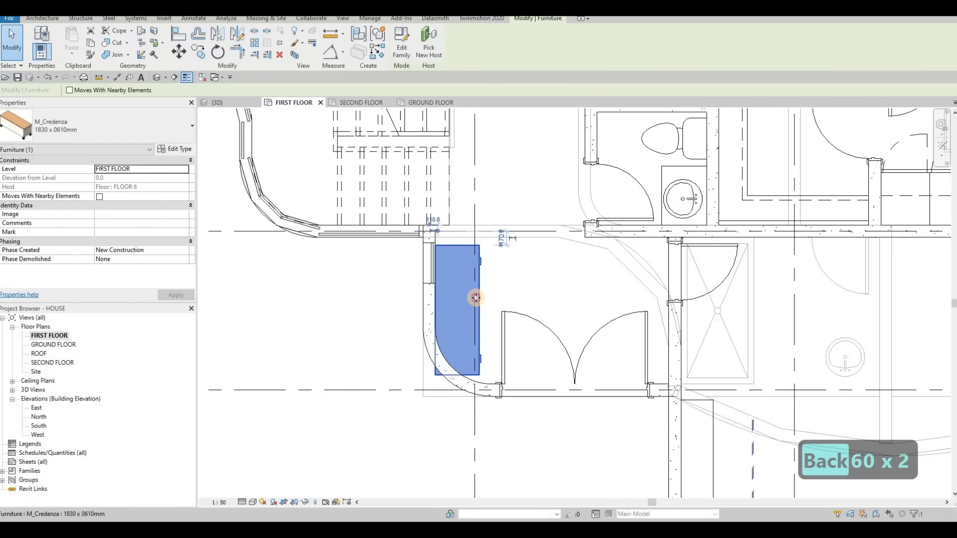
# Step: Set the credenza type's width to 1400 mm and shift the credenza along the side wall, away from the rounded corner
pyautogui.press('Escape')
pyautogui.click(480, 288)
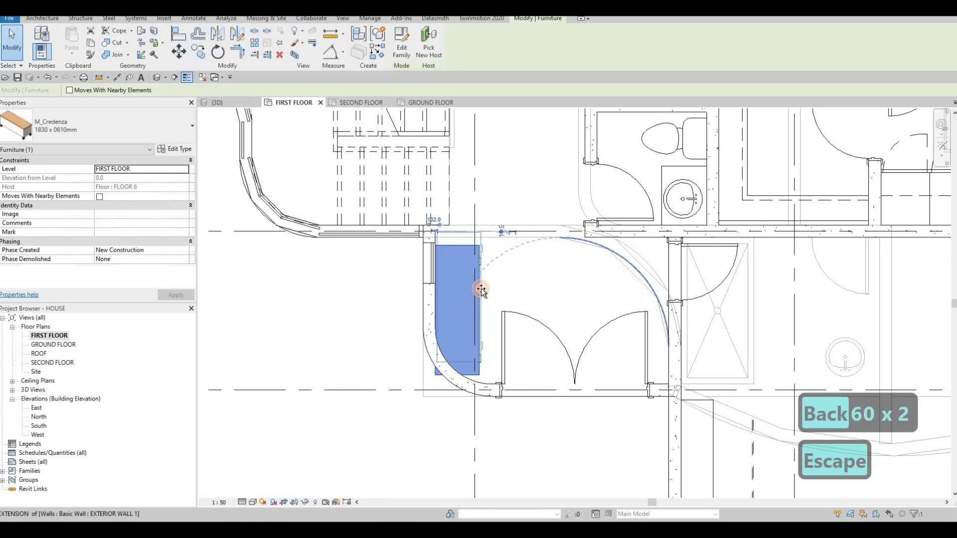
pyautogui.moveTo(480, 288); pyautogui.dragTo(478, 298)
pyautogui.press('Escape')
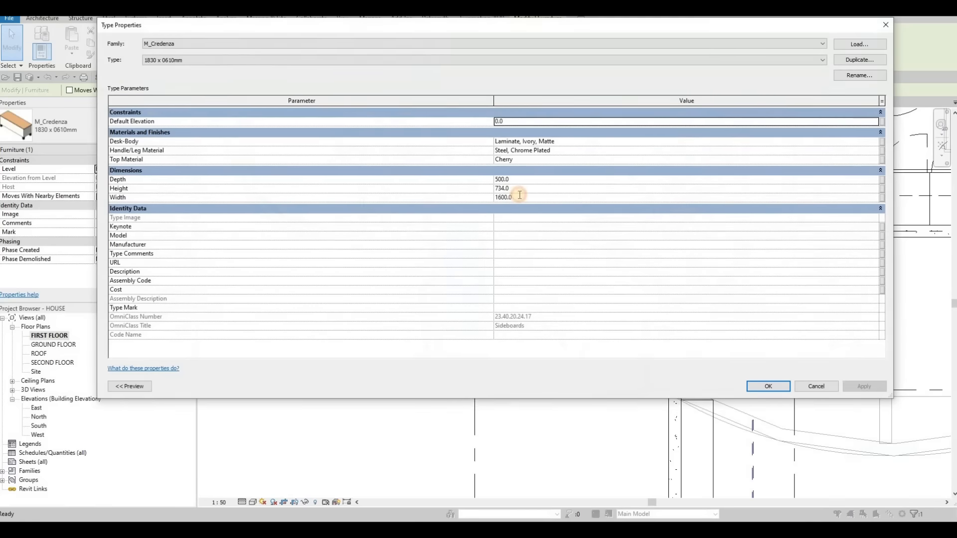
pyautogui.click(518, 196)
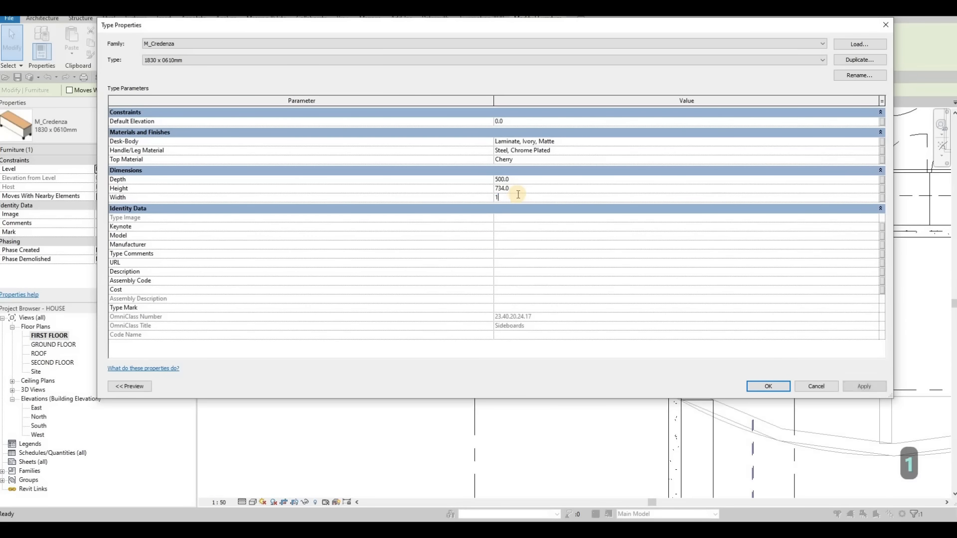
pyautogui.write('140')
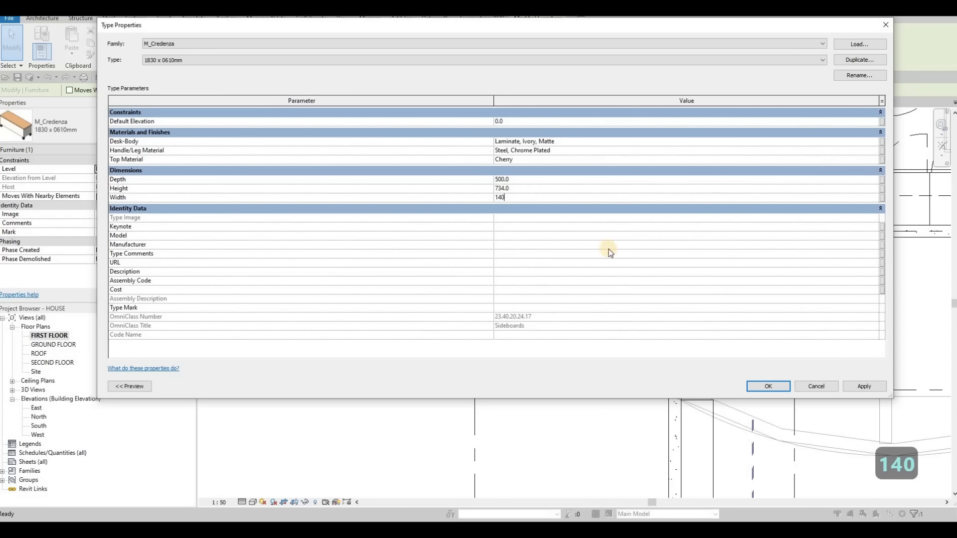
pyautogui.write('0')
pyautogui.click(775, 390)
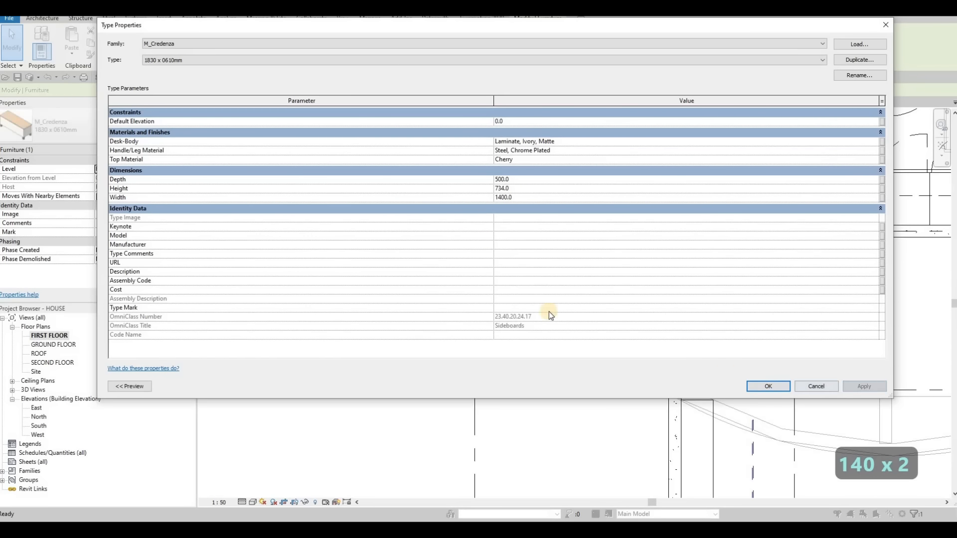
pyautogui.moveTo(435, 248); pyautogui.dragTo(427, 247)
pyautogui.moveTo(240, 142); pyautogui.dragTo(416, 170, button='middle')
pyautogui.scroll(-1, 415, 170)
pyautogui.press('Escape')
# Step: In the 3D view, delete the remaining curtain wall window in the entrance block's side wall
pyautogui.click(231, 104)
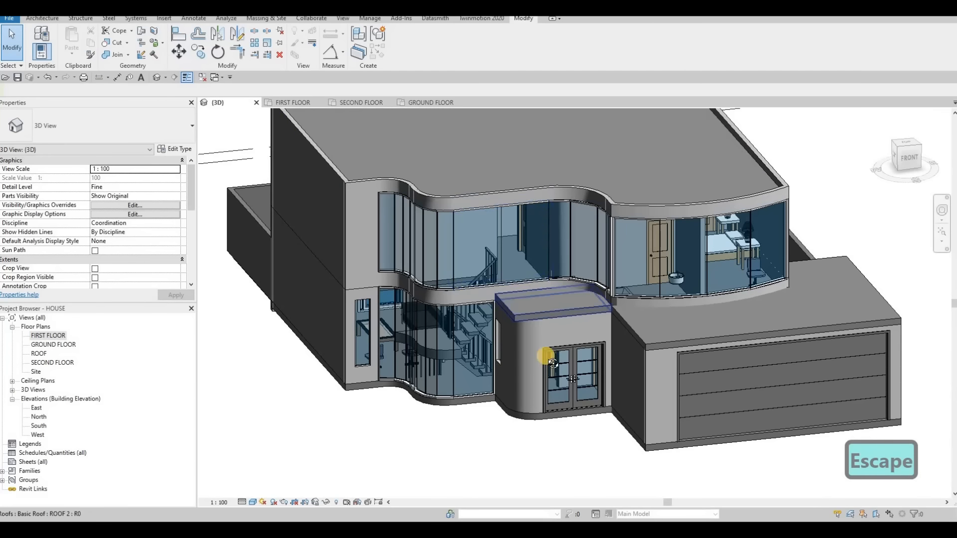
pyautogui.press('Escape')
pyautogui.keyDown('shift'); pyautogui.moveTo(551, 359); pyautogui.dragTo(503, 344, button='middle'); pyautogui.keyUp('shift')
pyautogui.click(498, 353)
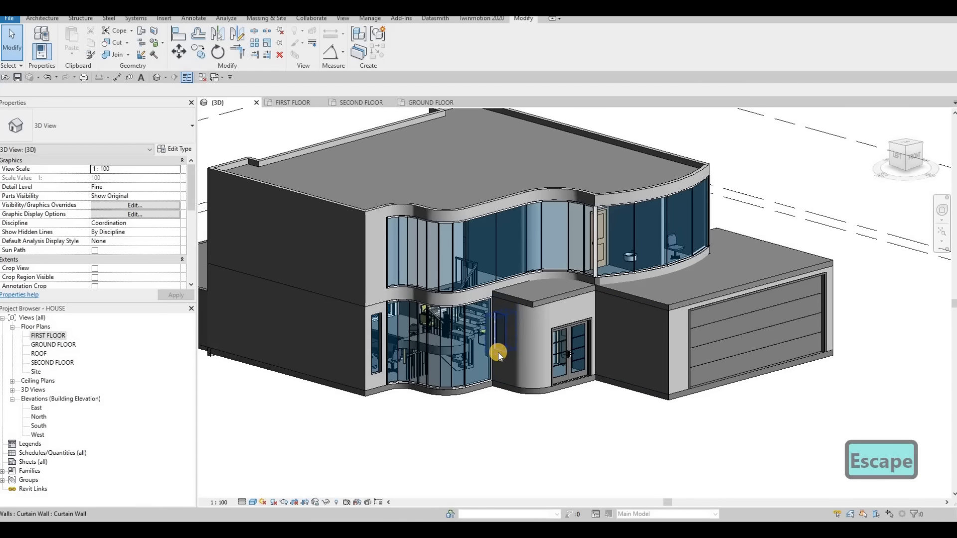
pyautogui.press('Delete')
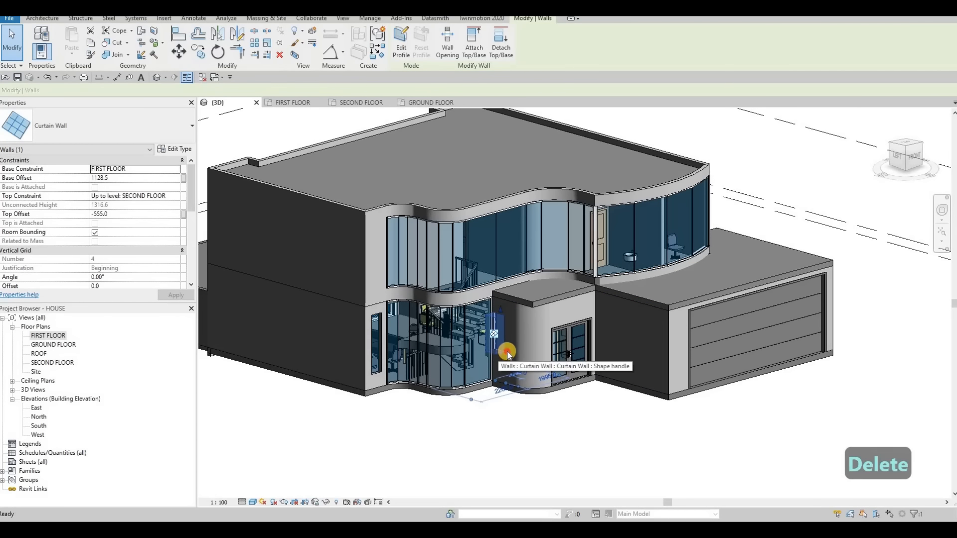
# Step: Edit the footprint of the entrance roof ROOF 2 in the GROUND FLOOR plan, adding a boundary arc along the rounded wall's outer face
pyautogui.click(537, 330)
pyautogui.moveTo(535, 337)
pyautogui.keyDown('shift'); pyautogui.mouseDown(button='middle')
pyautogui.moveTo(524, 342)
pyautogui.moveTo(524, 332)
pyautogui.mouseUp(button='middle'); pyautogui.keyUp('shift')
pyautogui.click(540, 304)
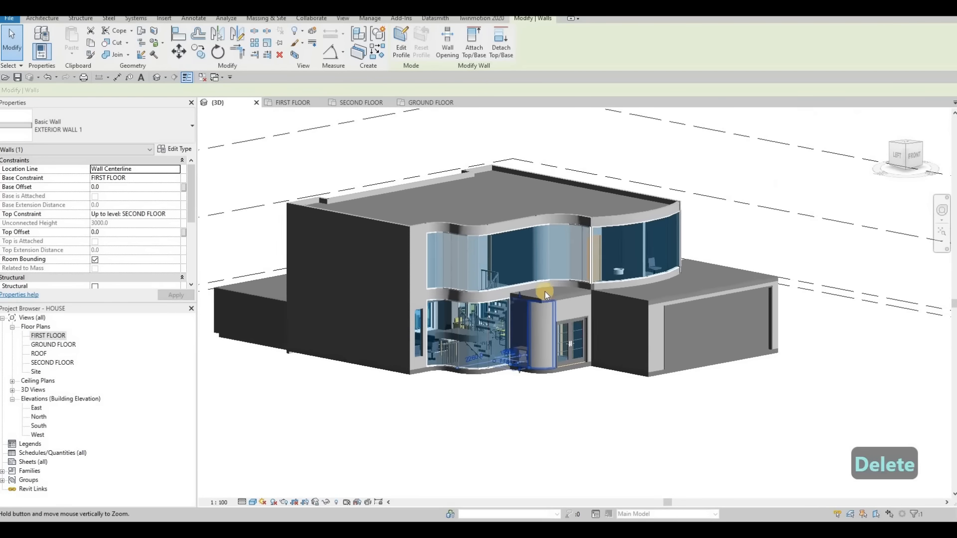
pyautogui.scroll(3, 545, 292)
pyautogui.click(405, 53)
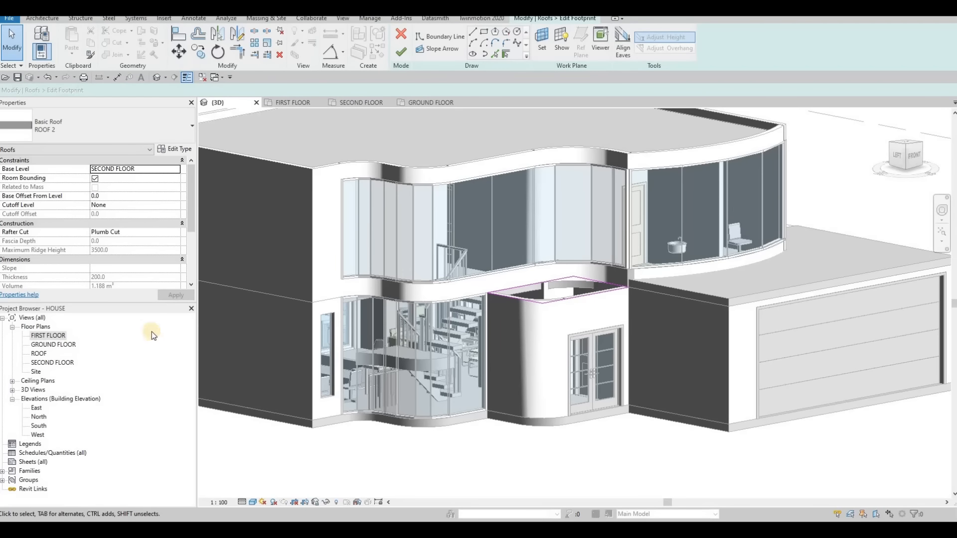
pyautogui.doubleClick(55, 344)
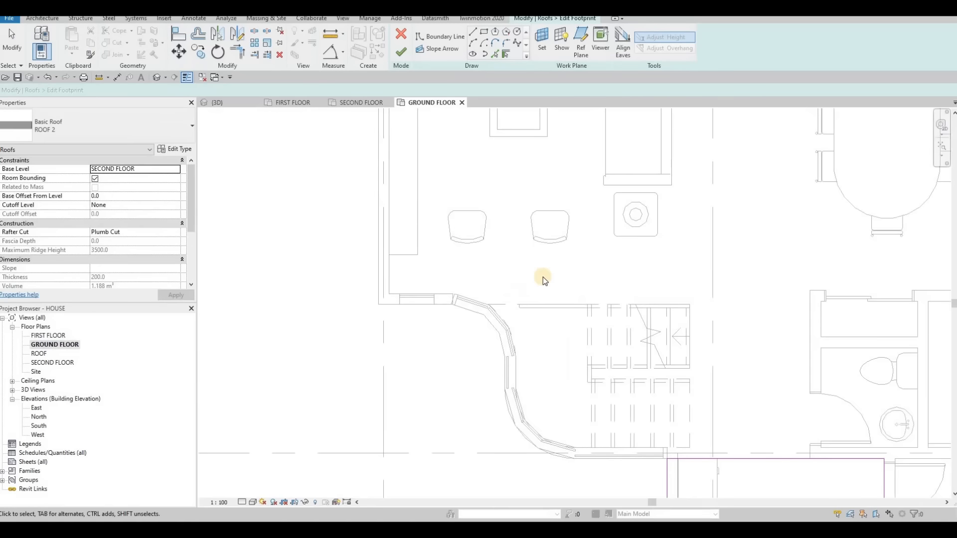
pyautogui.scroll(3, 528, 244)
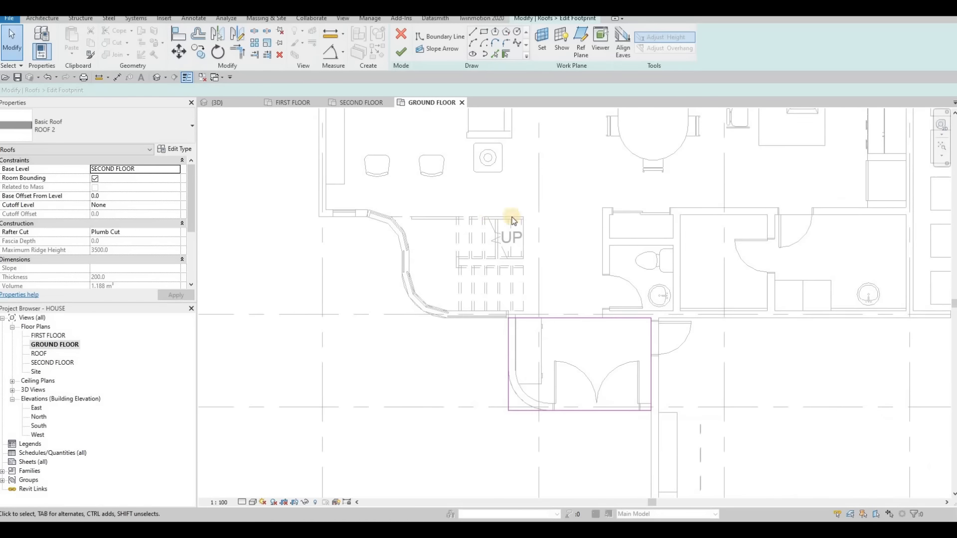
pyautogui.click(497, 54)
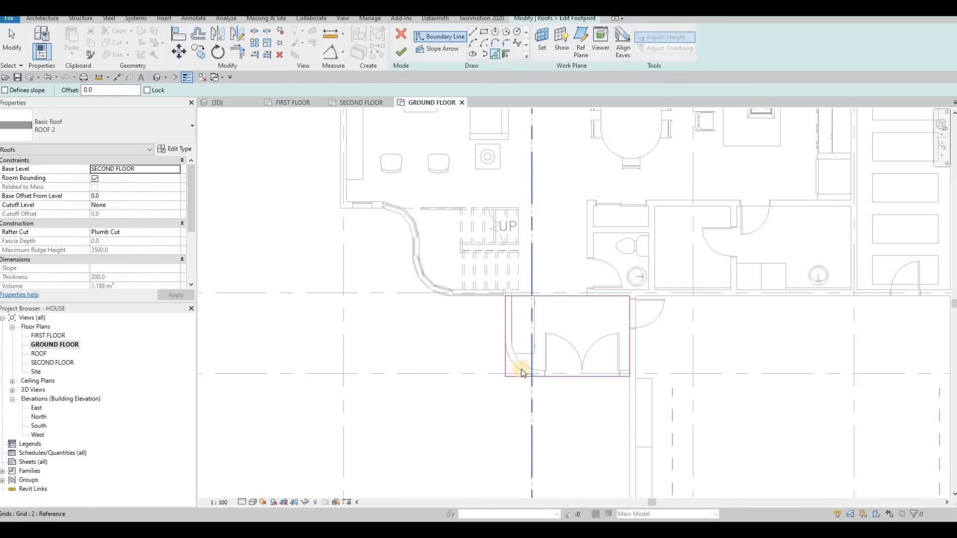
pyautogui.press('Escape')
pyautogui.press('Escape')
pyautogui.press('Escape')
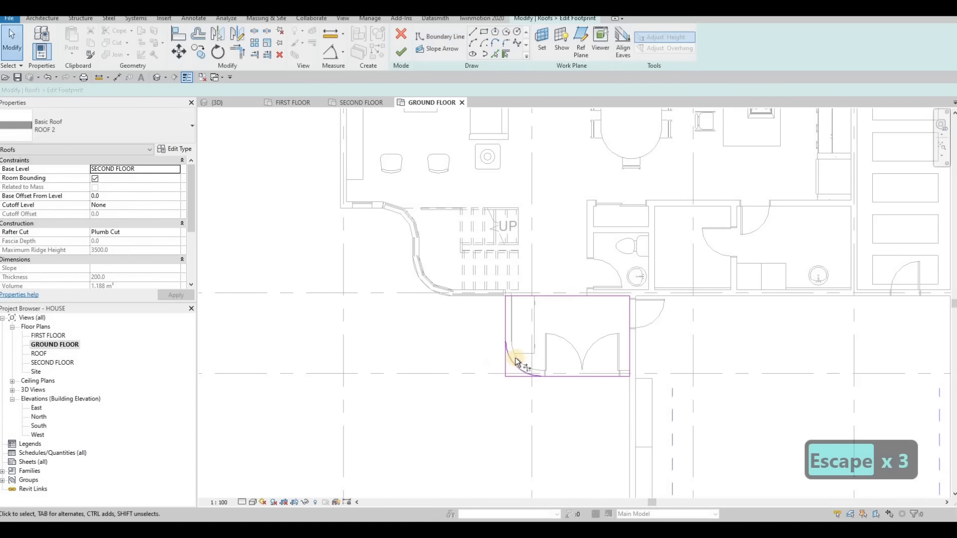
# Step: Trim the straight roof boundary lines to the corner arc and finish the ROOF 2 footprint
pyautogui.press('t')
pyautogui.press('r')
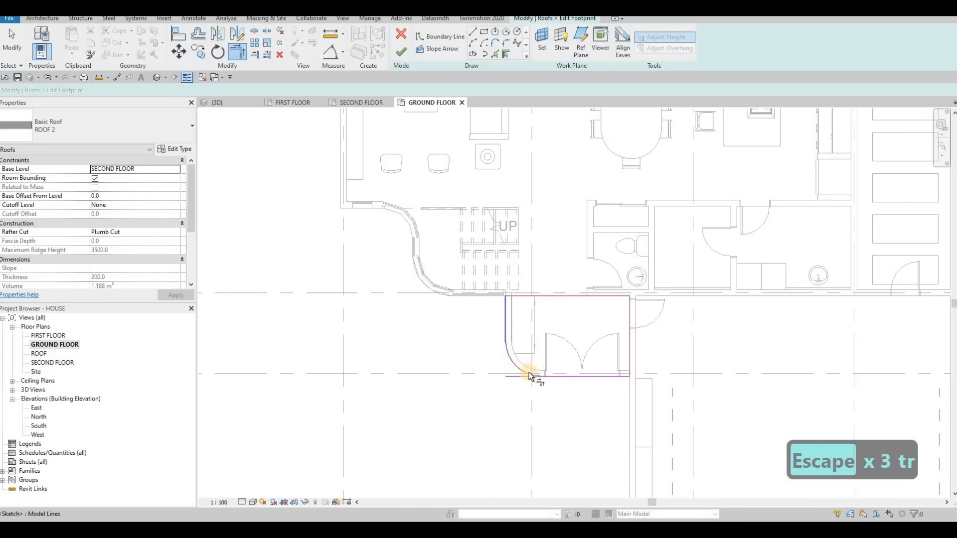
pyautogui.click(552, 378)
pyautogui.click(527, 368)
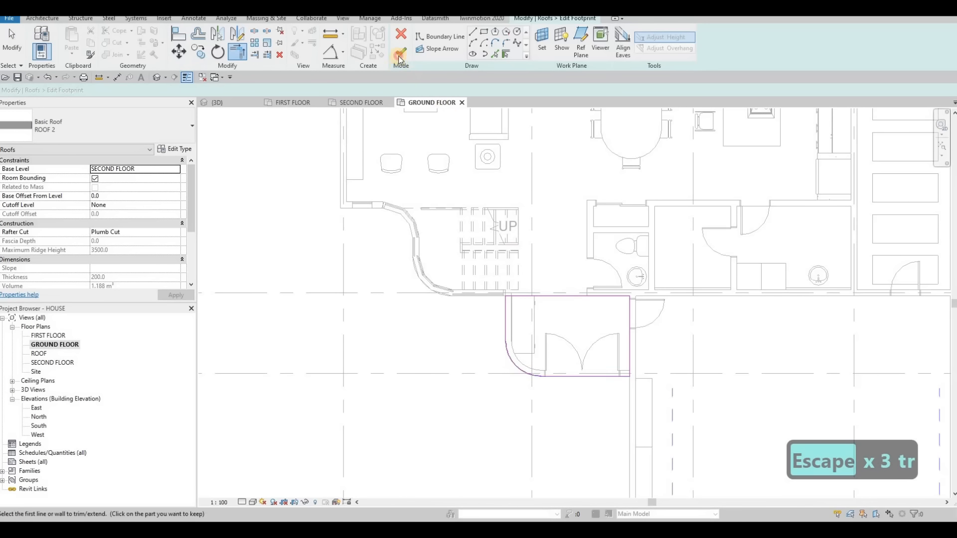
pyautogui.click(401, 51)
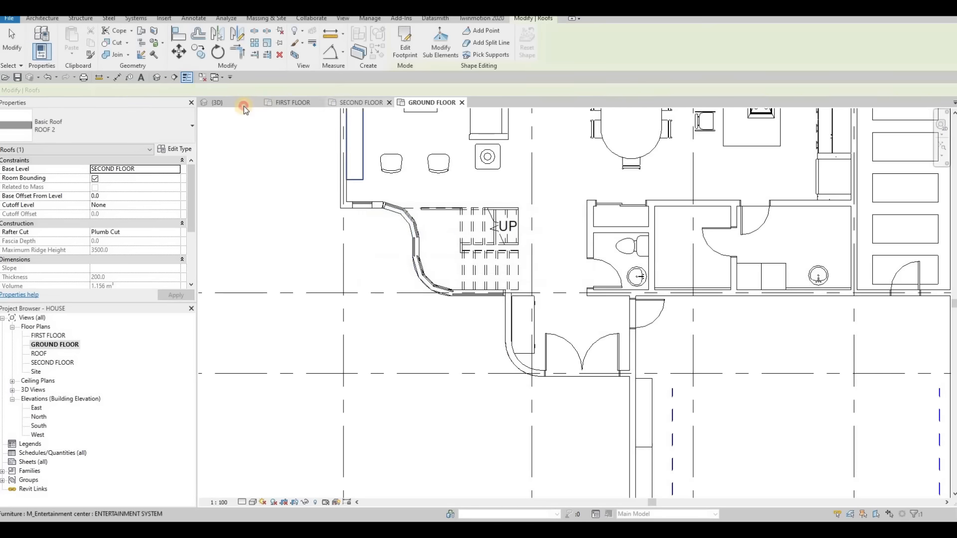
# Step: Return to the 3D view and examine the entrance block's rounded roof edge and corner wall
pyautogui.click(244, 107)
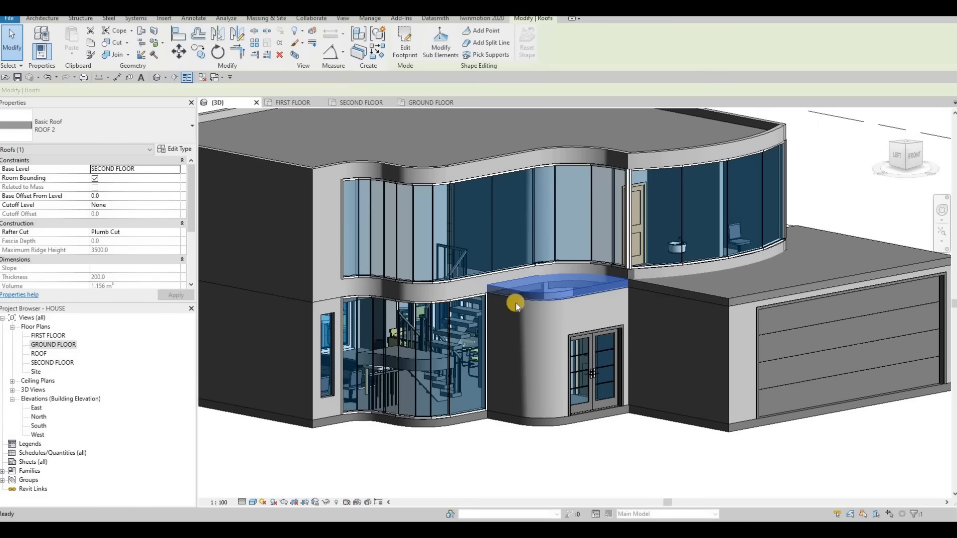
pyautogui.press('Escape')
pyautogui.press('Escape')
pyautogui.moveTo(516, 364)
pyautogui.keyDown('shift'); pyautogui.mouseDown(button='middle')
pyautogui.moveTo(527, 331)
pyautogui.moveTo(508, 348)
pyautogui.moveTo(517, 347)
pyautogui.mouseUp(button='middle'); pyautogui.keyUp('shift')
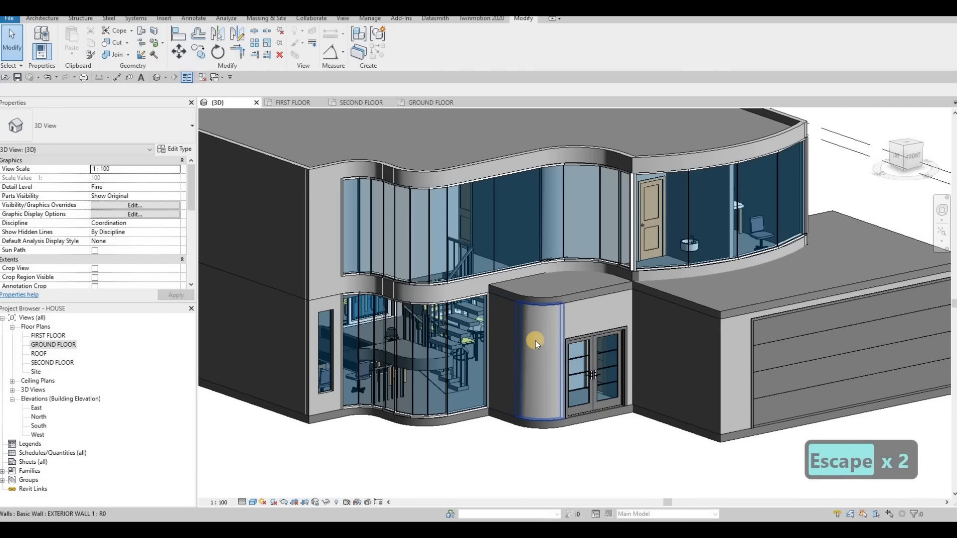
# Step: Split the entrance block's rounded corner wall with a vertical cut in the 3D view
pyautogui.press('s')
pyautogui.press('l')
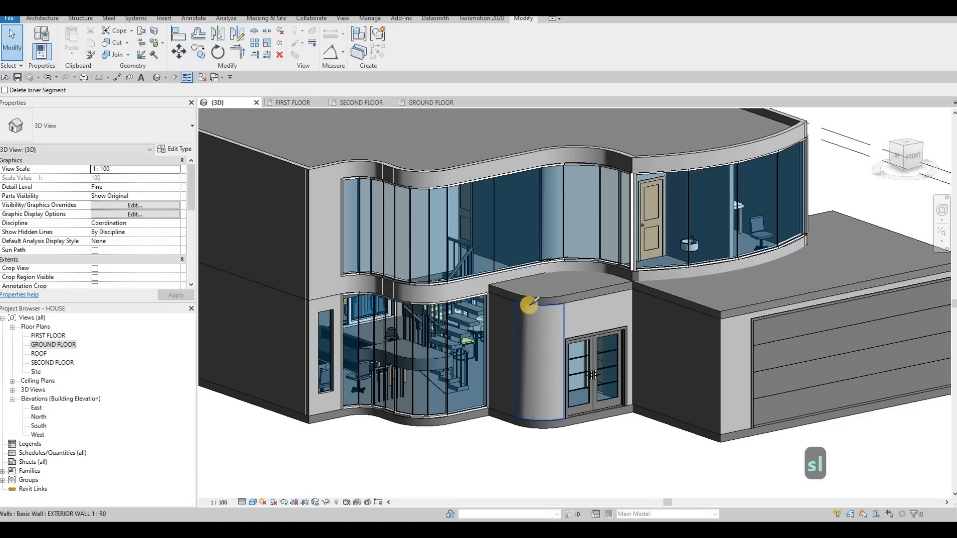
pyautogui.scroll(3, 523, 301)
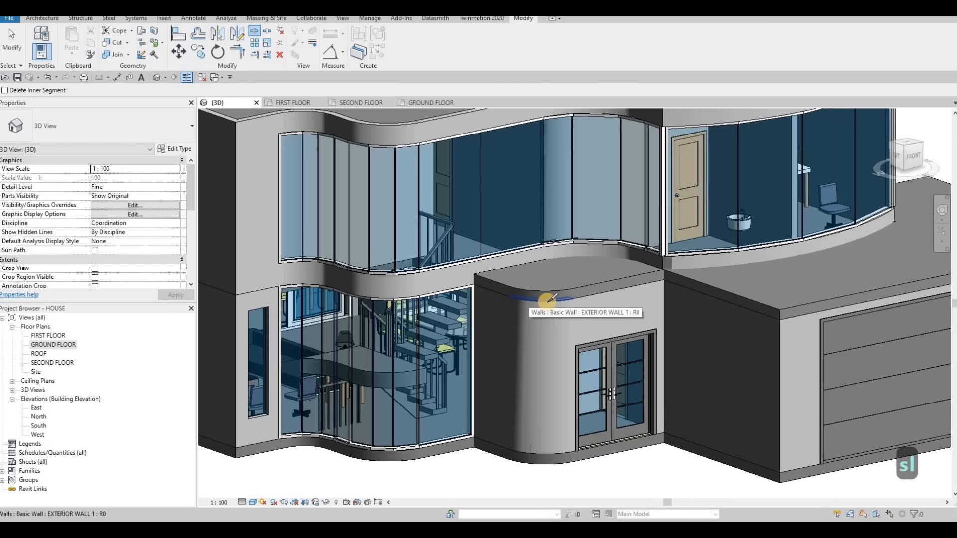
pyautogui.click(552, 299)
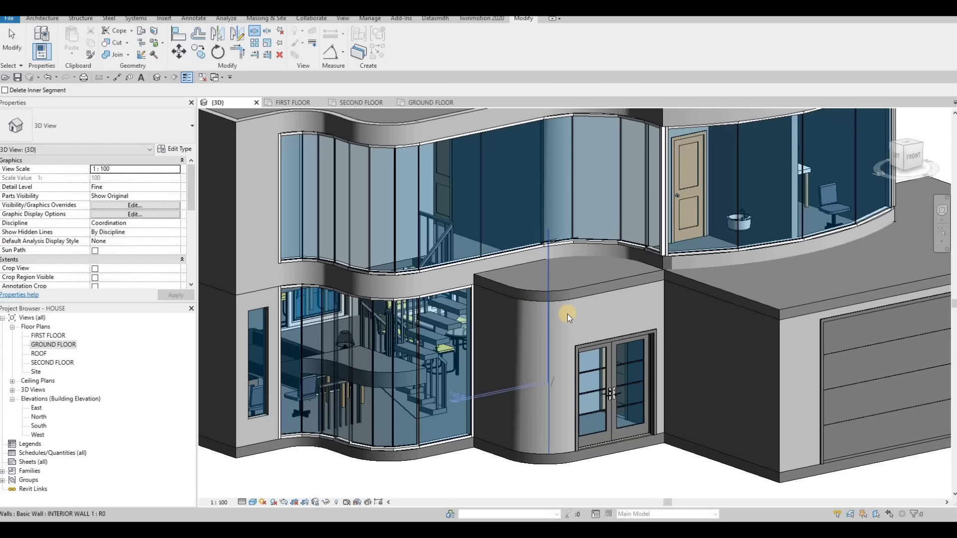
pyautogui.press('Escape')
pyautogui.press('Escape')
# Step: Change the entrance block's side wall and rounded corner wall segments to the curtain wall type Storefront
pyautogui.click(515, 315)
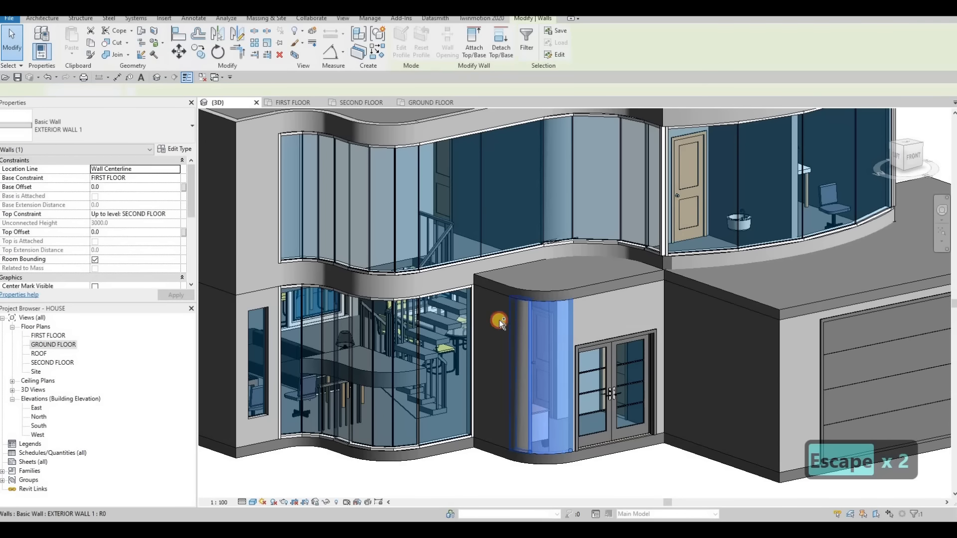
pyautogui.click(72, 122)
pyautogui.scroll(-5, 98, 262)
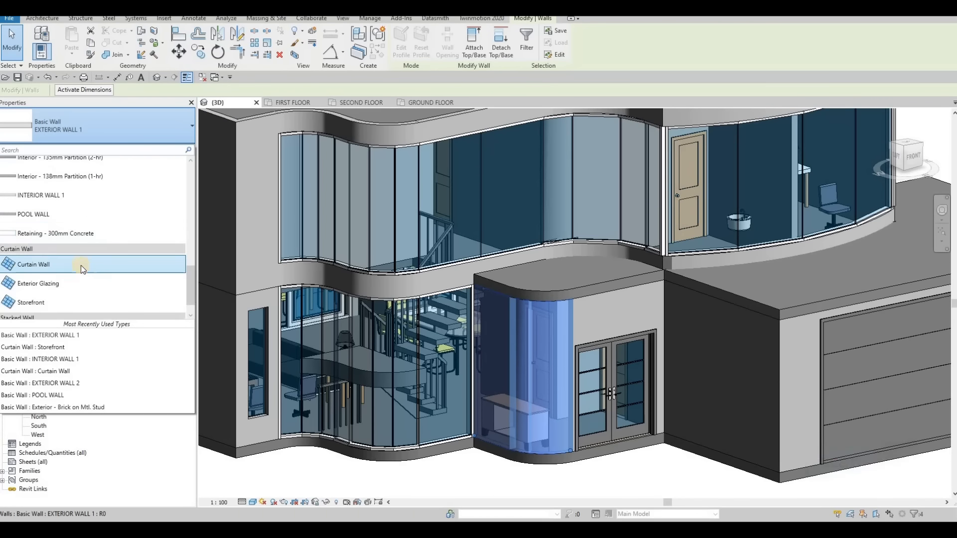
pyautogui.click(59, 302)
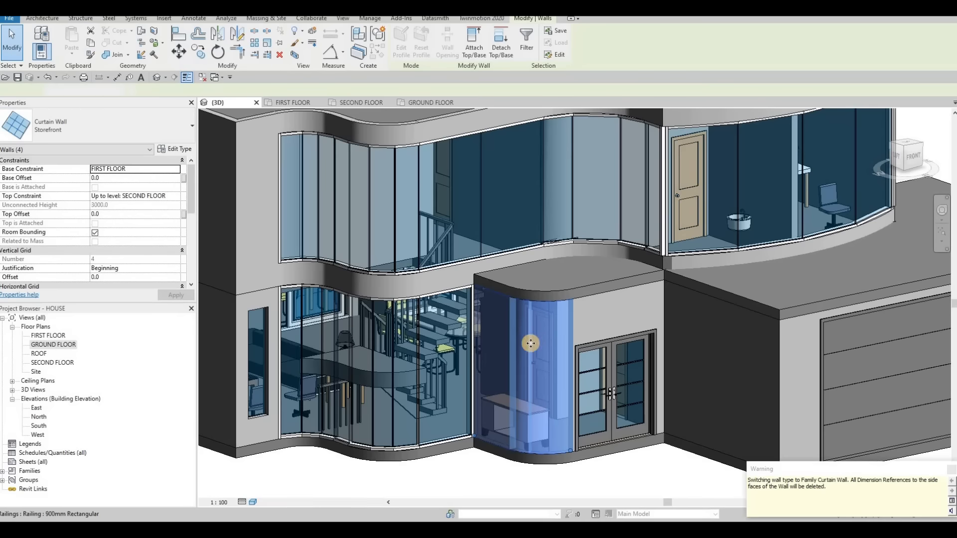
# Step: Select all 50mm x 150mm rectangular mullions visible in the 3D view and unpin them
pyautogui.press('Escape')
pyautogui.press('Escape')
pyautogui.click(496, 320)
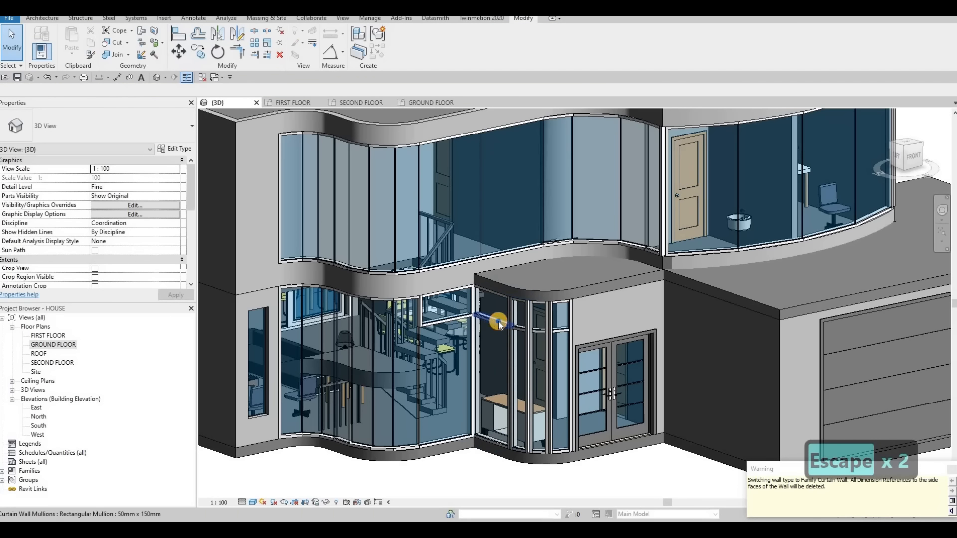
pyautogui.rightClick(520, 284)
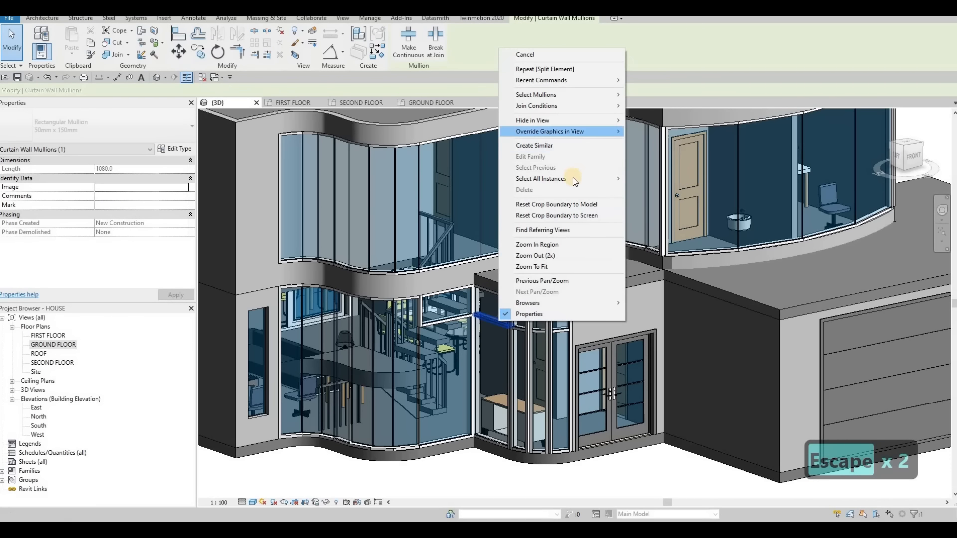
pyautogui.click(649, 178)
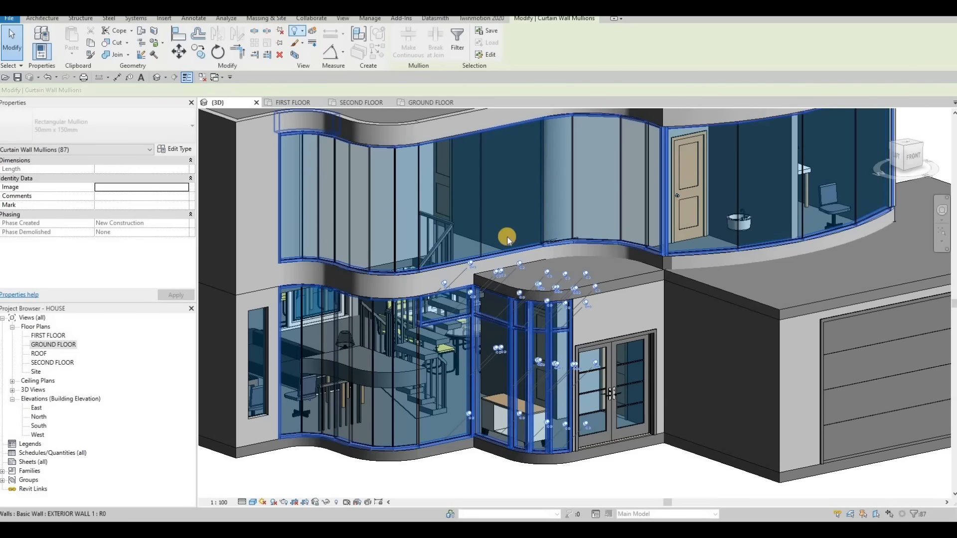
pyautogui.press('Escape')
pyautogui.press('Escape')
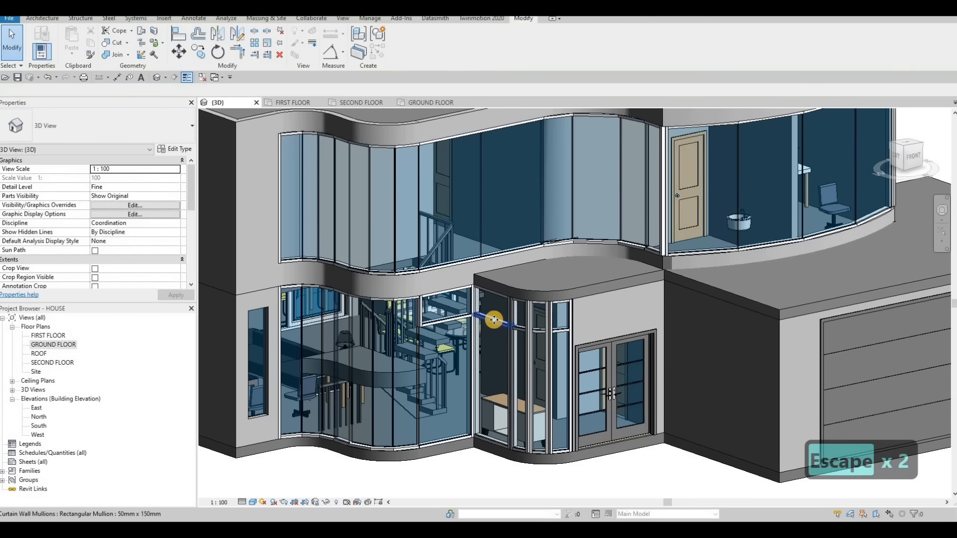
# Step: Delete the horizontal mullions on the entrance block's side wall and the adjoining ground-floor facade glazing, plus that facade's intermediate vertical mullion
pyautogui.click(440, 319)
pyautogui.press('Delete')
pyautogui.scroll(3, 441, 323)
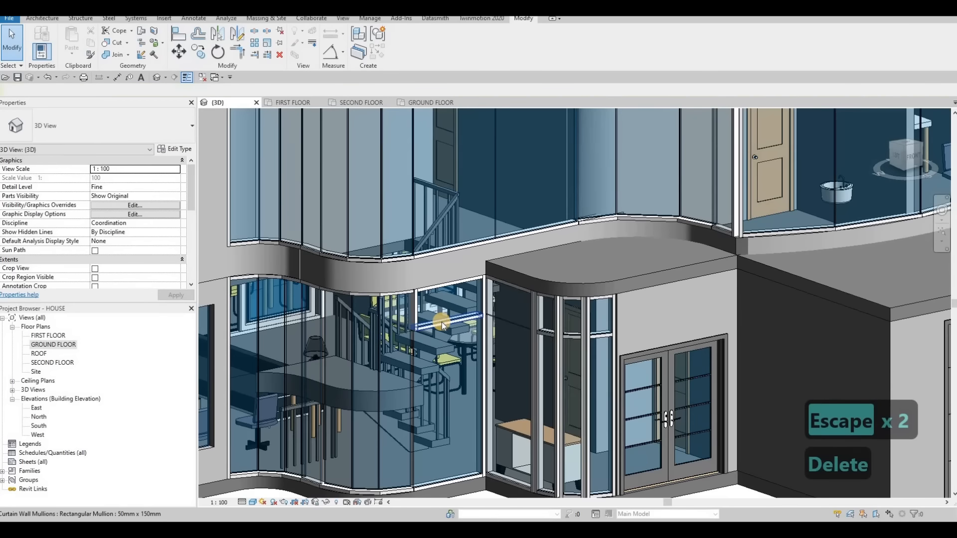
pyautogui.click(454, 323)
pyautogui.press('Delete')
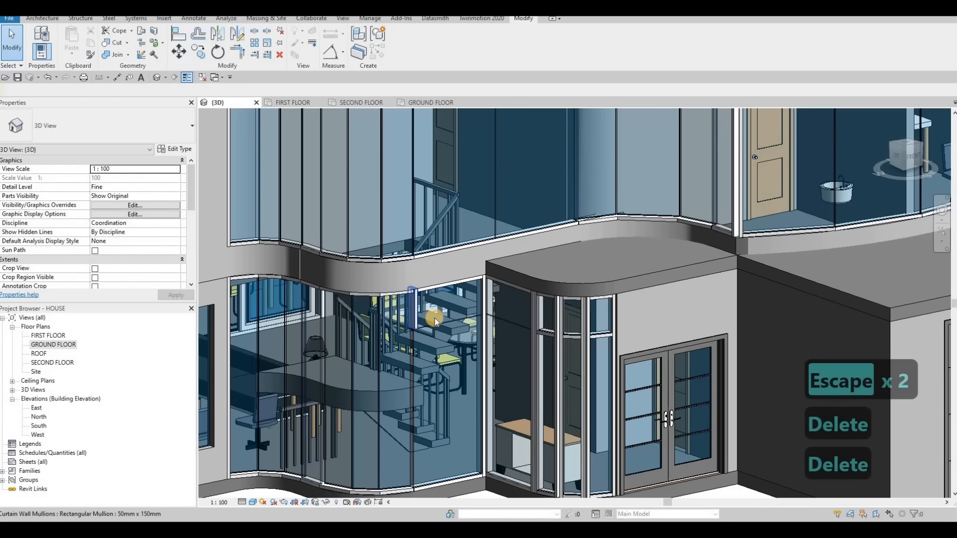
pyautogui.click(434, 320)
pyautogui.press('Delete')
pyautogui.moveTo(508, 325); pyautogui.dragTo(530, 307, button='middle')
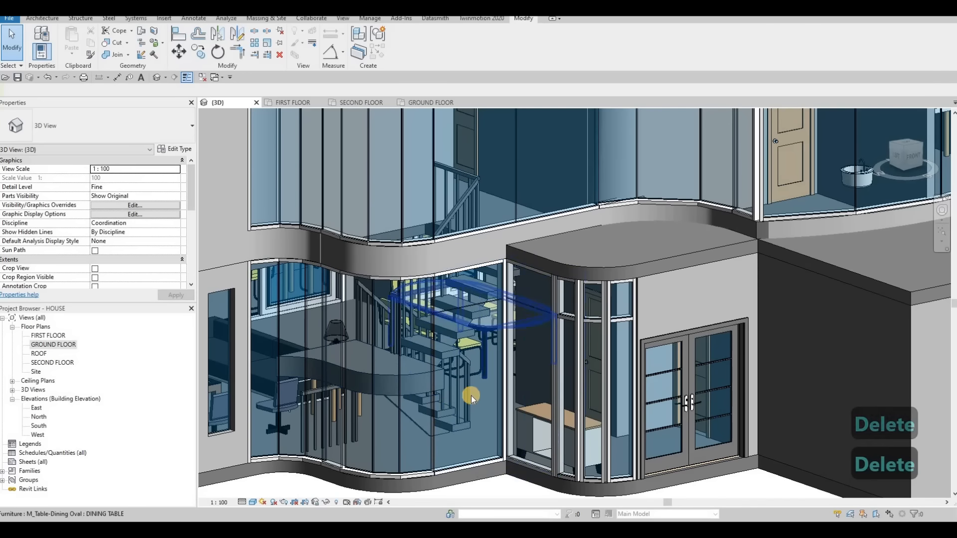
# Step: Delete the horizontal mullion of the first rounded corner segment and the vertical mullions where it meets the entrance block's side wall
pyautogui.keyDown('shift'); pyautogui.moveTo(397, 367); pyautogui.dragTo(582, 305, button='middle'); pyautogui.keyUp('shift')
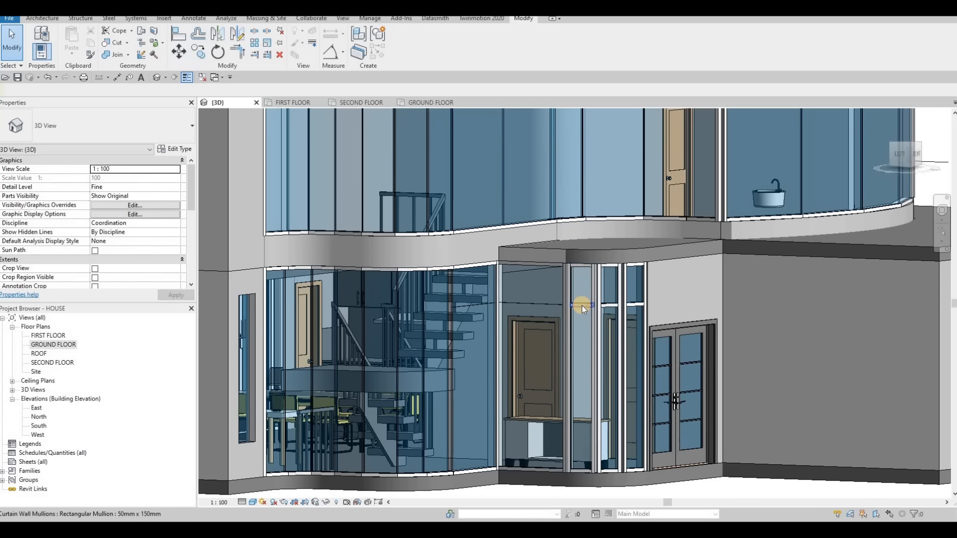
pyautogui.click(581, 305)
pyautogui.press('Delete')
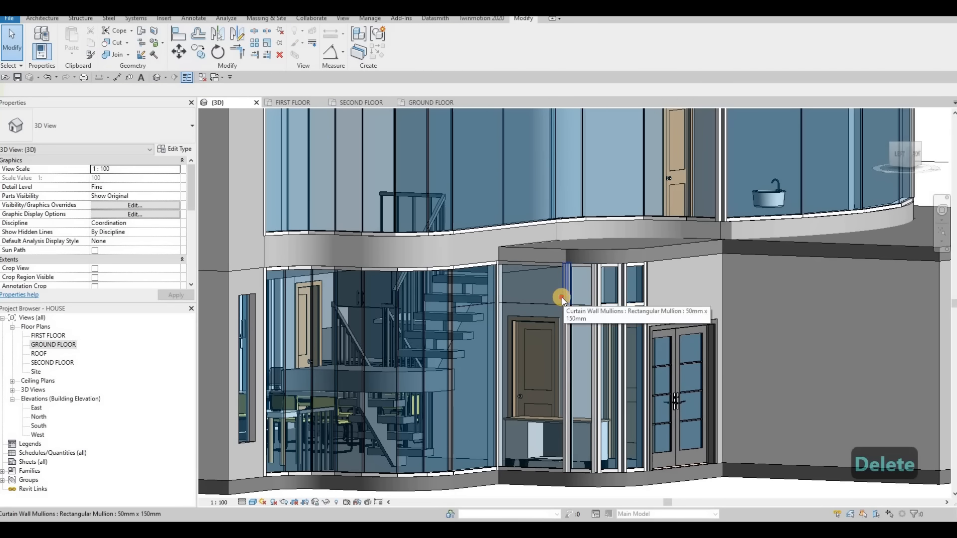
pyautogui.click(564, 322)
pyautogui.press('Delete')
pyautogui.click(564, 307)
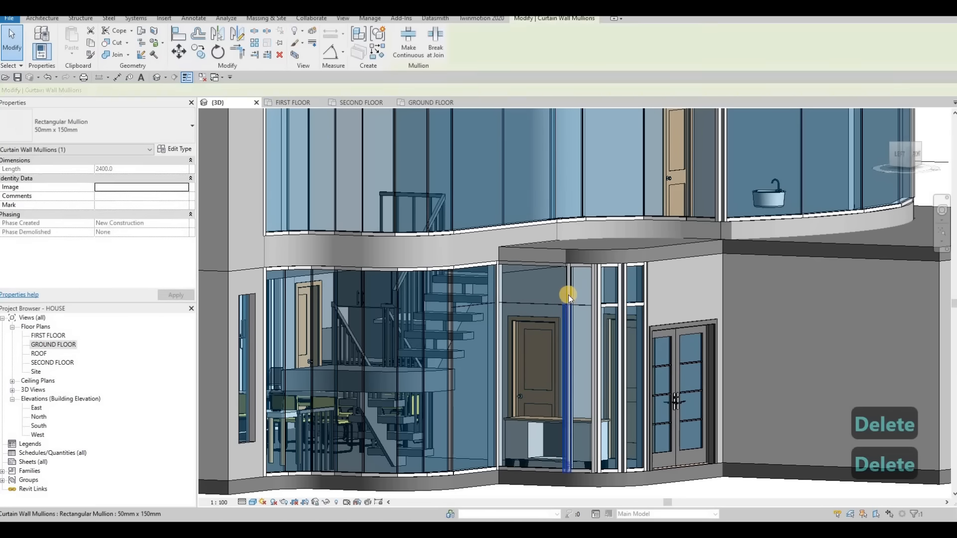
pyautogui.press('Delete')
pyautogui.click(566, 314)
pyautogui.press('Delete')
pyautogui.click(588, 290)
pyautogui.press('Delete')
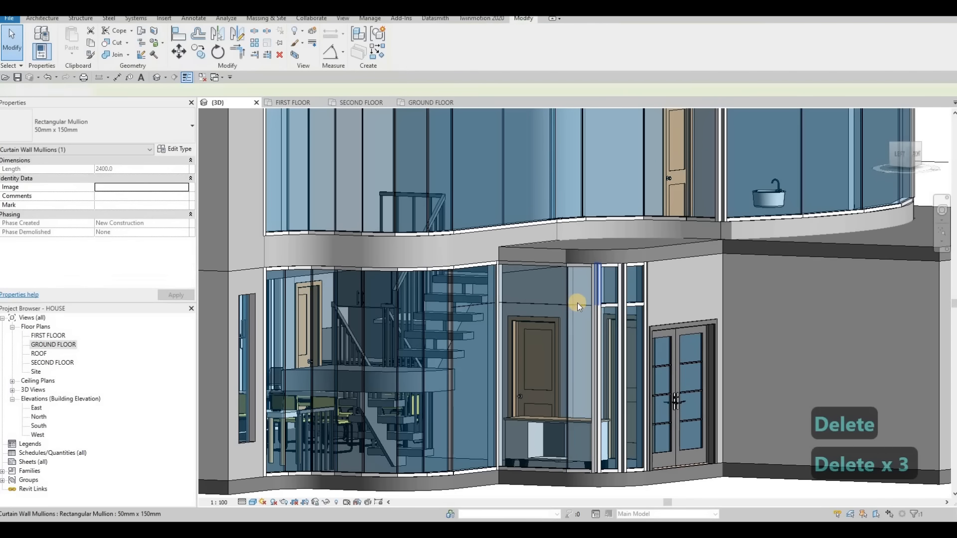
# Step: Unpin and delete the horizontal curtain grid lines of the first corner segment and the entrance block's side wall
pyautogui.click(609, 274)
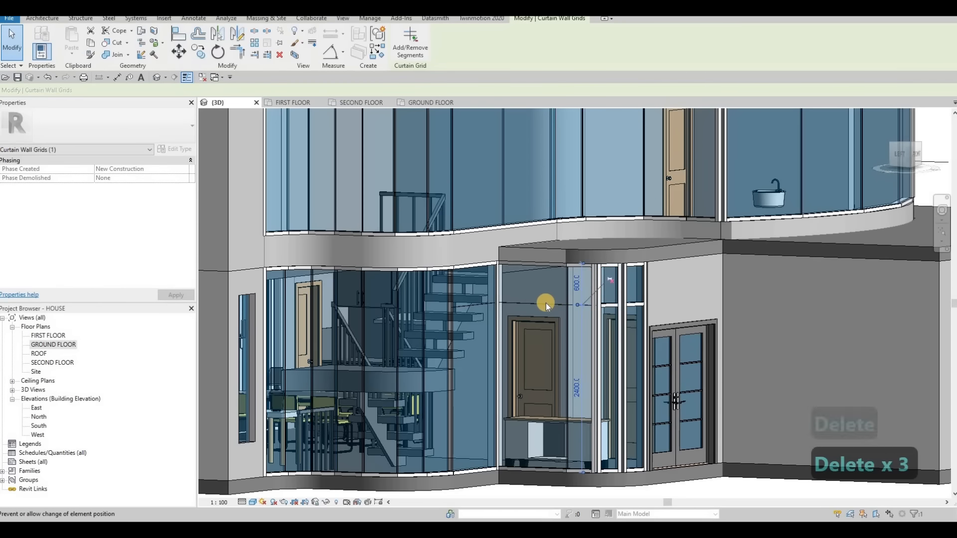
pyautogui.press('Delete')
pyautogui.click(557, 274)
pyautogui.press('Delete')
pyautogui.press('Delete')
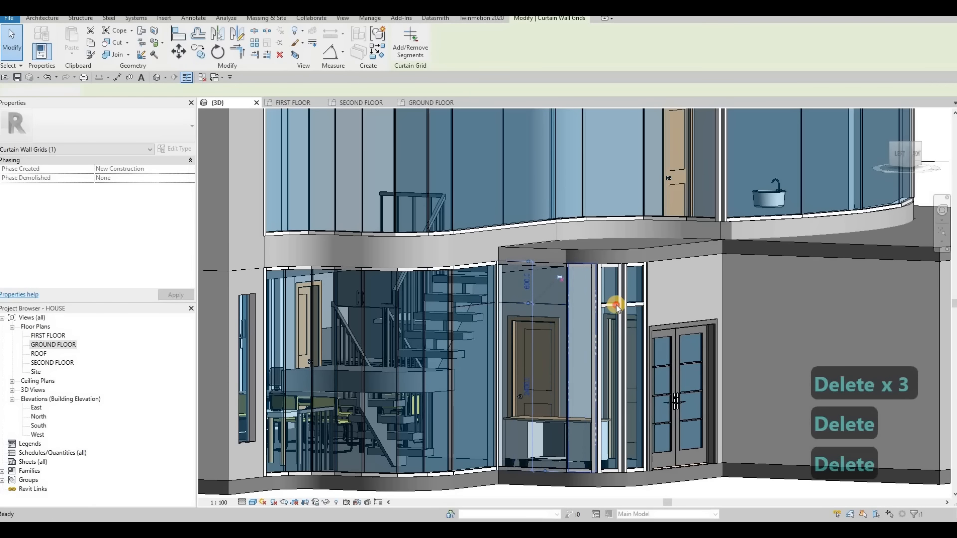
# Step: Delete the horizontal mullions of the two corner segments nearest the double door and the vertical mullions at their shared joint
pyautogui.click(632, 305)
pyautogui.press('Delete')
pyautogui.click(621, 292)
pyautogui.press('Delete')
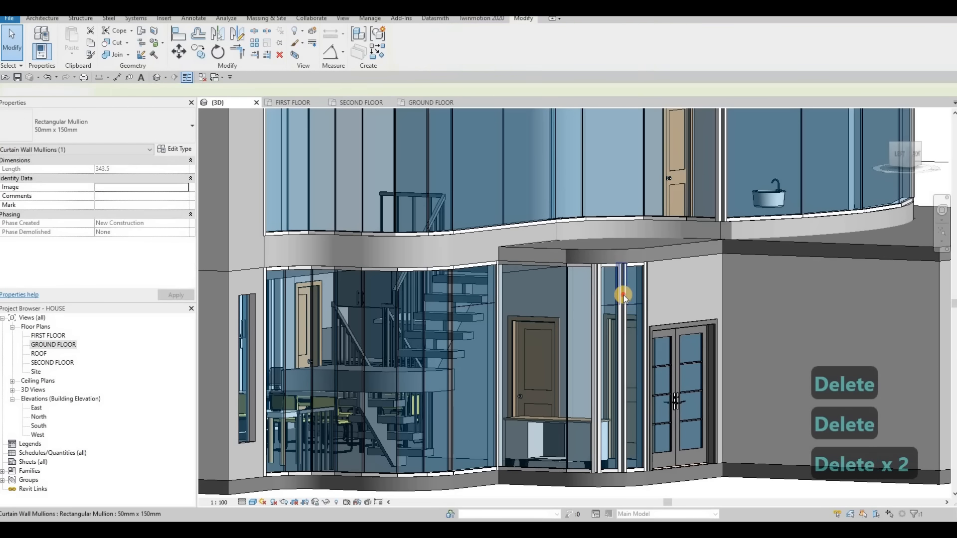
pyautogui.press('Delete')
pyautogui.click(621, 313)
pyautogui.press('Delete')
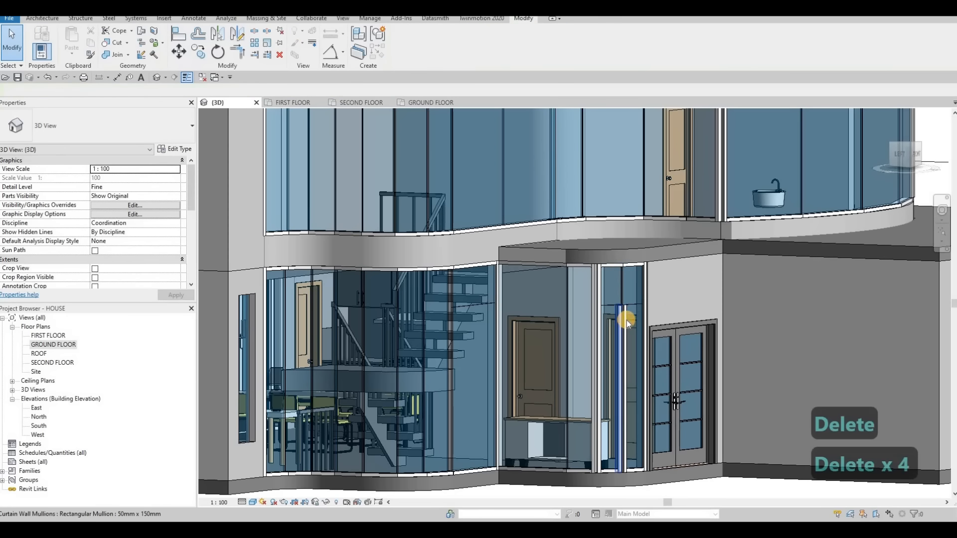
pyautogui.press('Delete')
pyautogui.click(608, 308)
pyautogui.press('Delete')
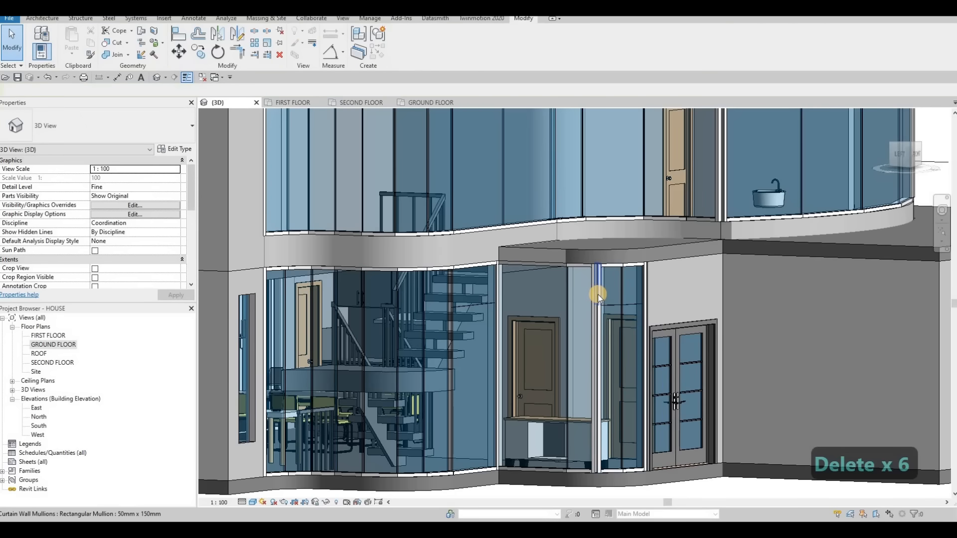
# Step: Delete the vertical mullions at the joint between the first and middle segments of the rounded corner
pyautogui.click(597, 294)
pyautogui.press('Delete')
pyautogui.click(597, 311)
pyautogui.press('Delete')
pyautogui.click(620, 293)
pyautogui.press('Delete')
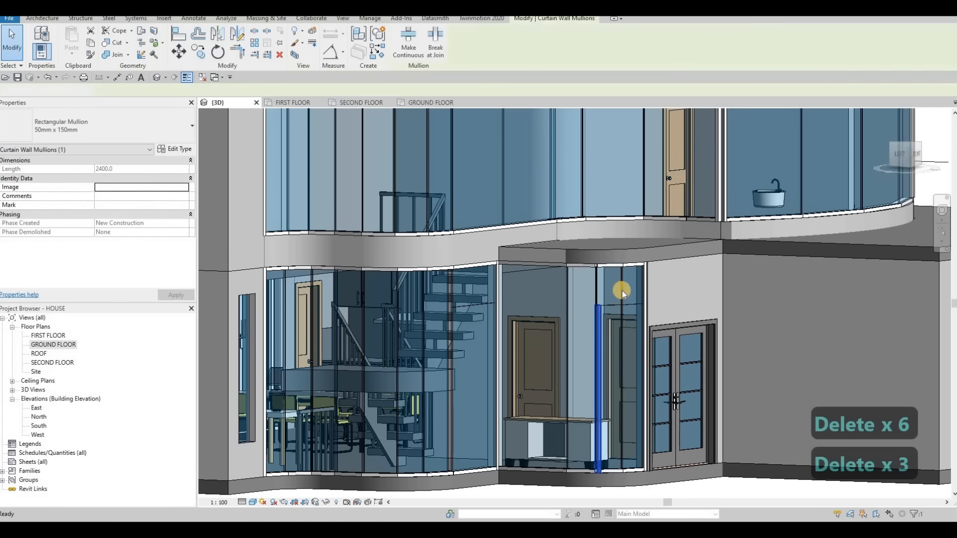
# Step: Unpin and delete the horizontal curtain grid lines of the two corner segments nearest the double door
pyautogui.click(657, 277)
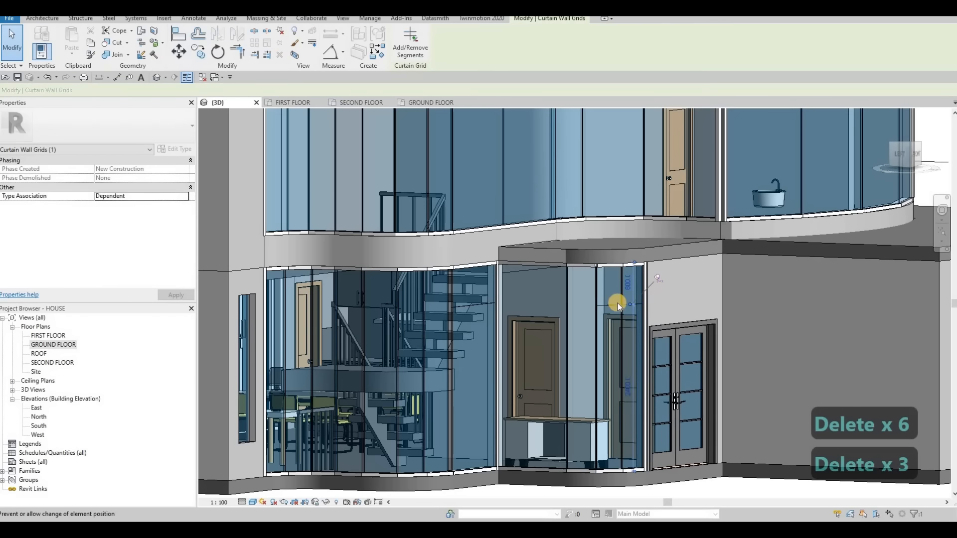
pyautogui.press('Delete')
pyautogui.click(633, 277)
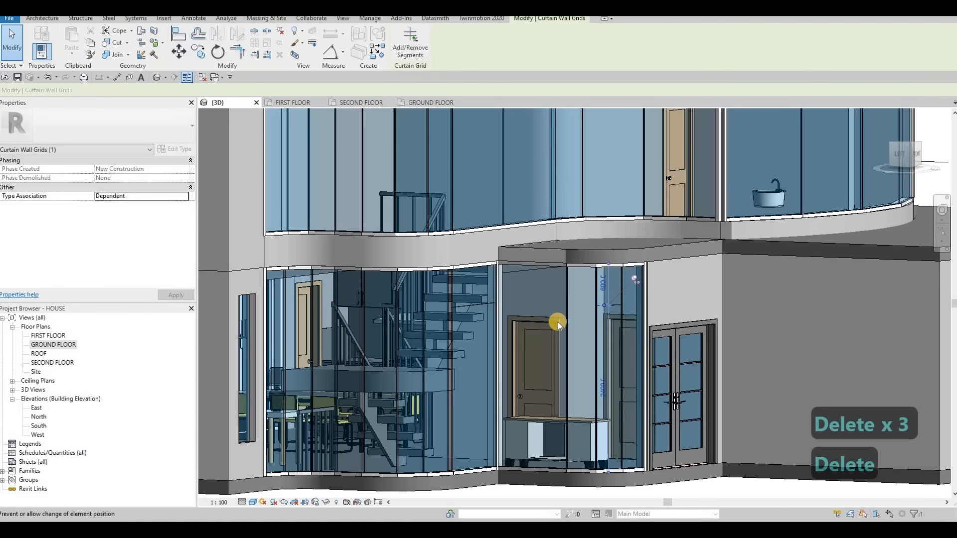
pyautogui.press('Delete')
# Step: In the GROUND FLOOR plan, nudge the entrance credenza inward from the rounded corner and 20 mm off the side glazing, dismissing the save reminder
pyautogui.keyDown('shift'); pyautogui.moveTo(531, 339); pyautogui.dragTo(132, 506, button='middle'); pyautogui.keyUp('shift')
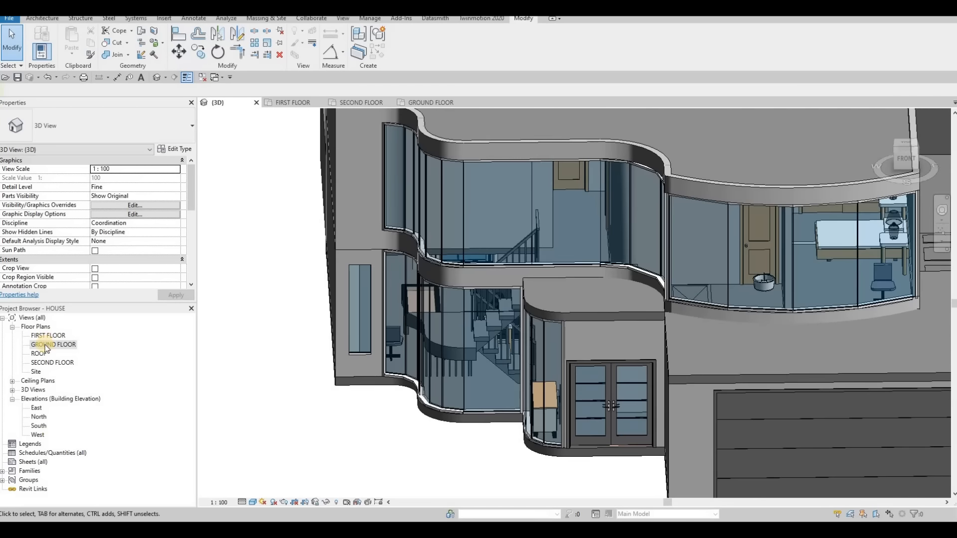
pyautogui.doubleClick(156, 348)
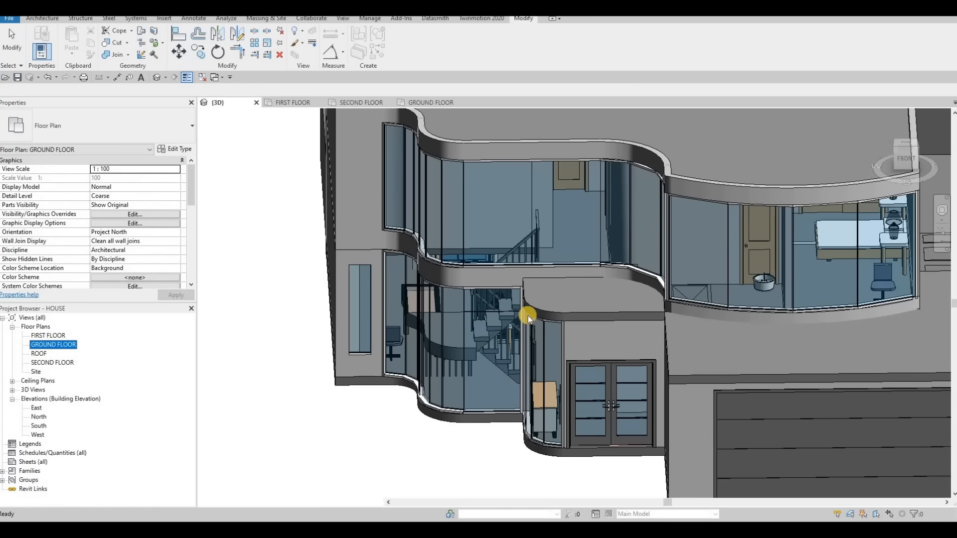
pyautogui.scroll(2, 528, 316)
pyautogui.click(528, 315)
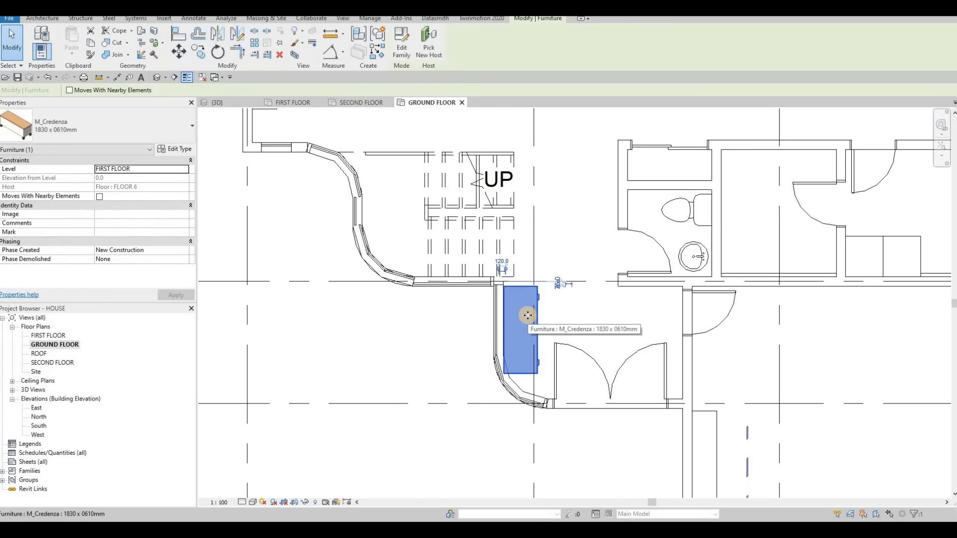
pyautogui.press('Up')
pyautogui.press('Up')
pyautogui.press('Right')
pyautogui.press('Right')
pyautogui.press('Up')
pyautogui.press('Up')
pyautogui.press('Left')
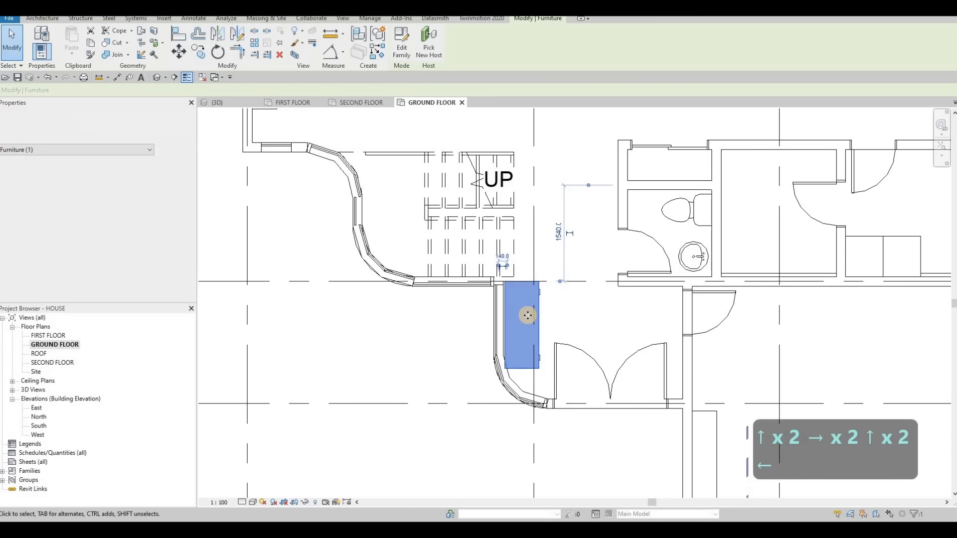
pyautogui.press('Up')
pyautogui.press('Up')
pyautogui.press('Left')
pyautogui.press('Right')
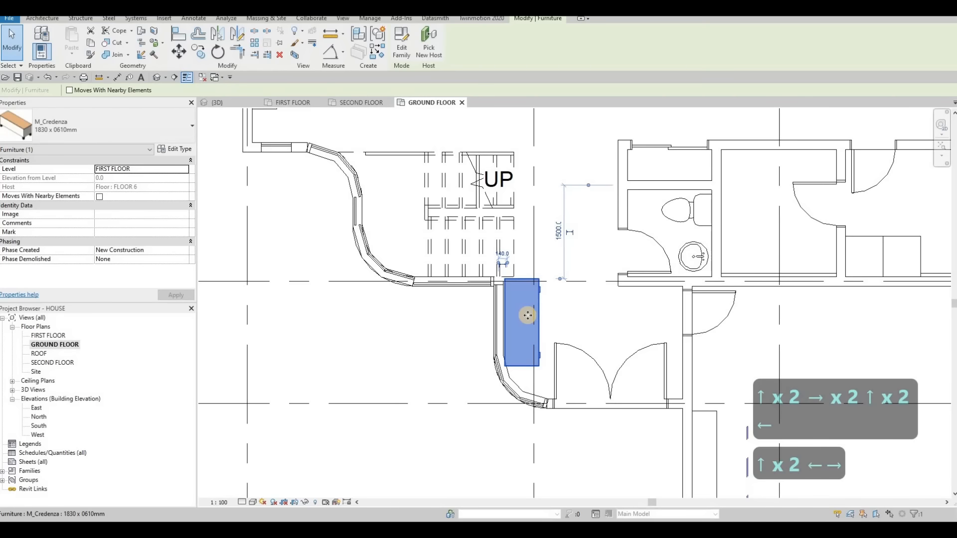
pyautogui.press('Escape')
pyautogui.press('Escape')
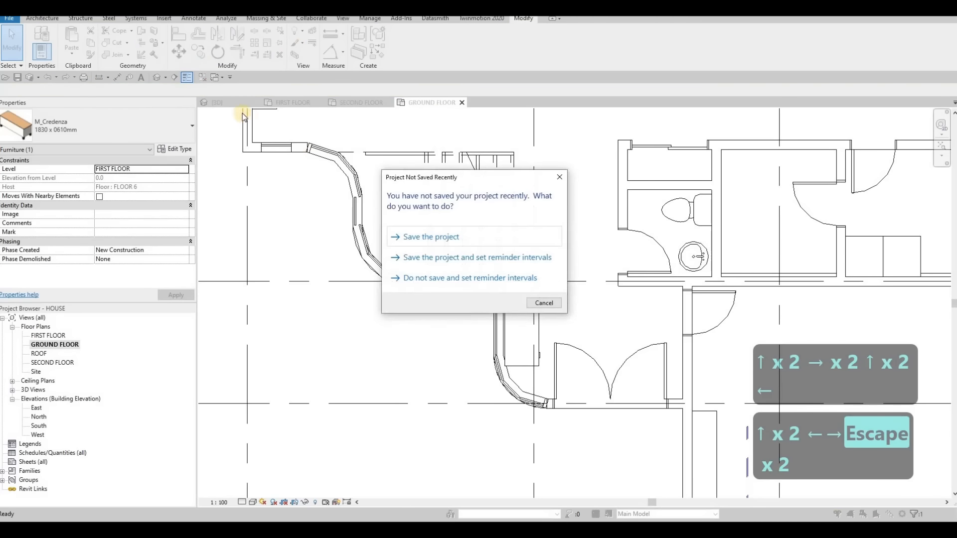
pyautogui.press('Escape')
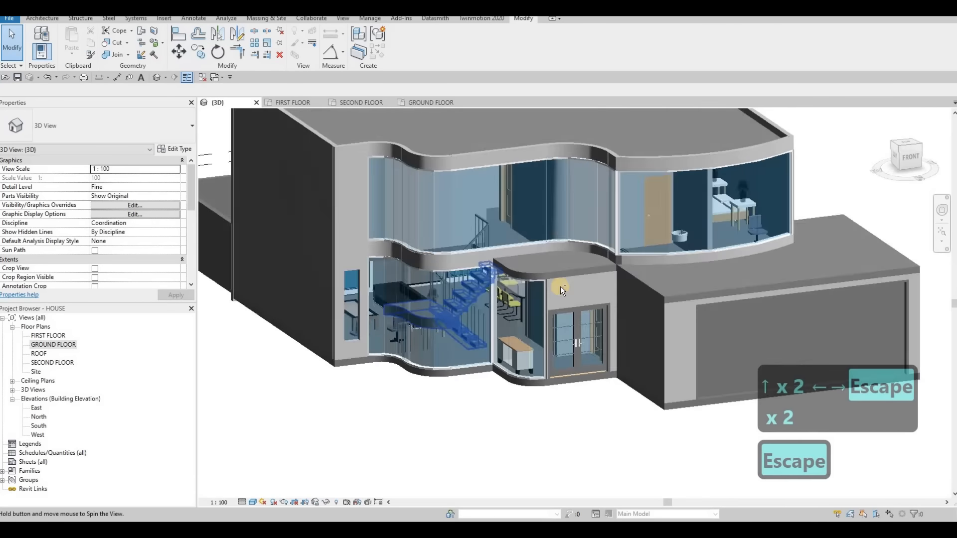
# Step: Delete the garage door from the garage's front wall in the 3D view
pyautogui.keyDown('shift'); pyautogui.moveTo(489, 345); pyautogui.dragTo(543, 257, button='middle'); pyautogui.keyUp('shift')
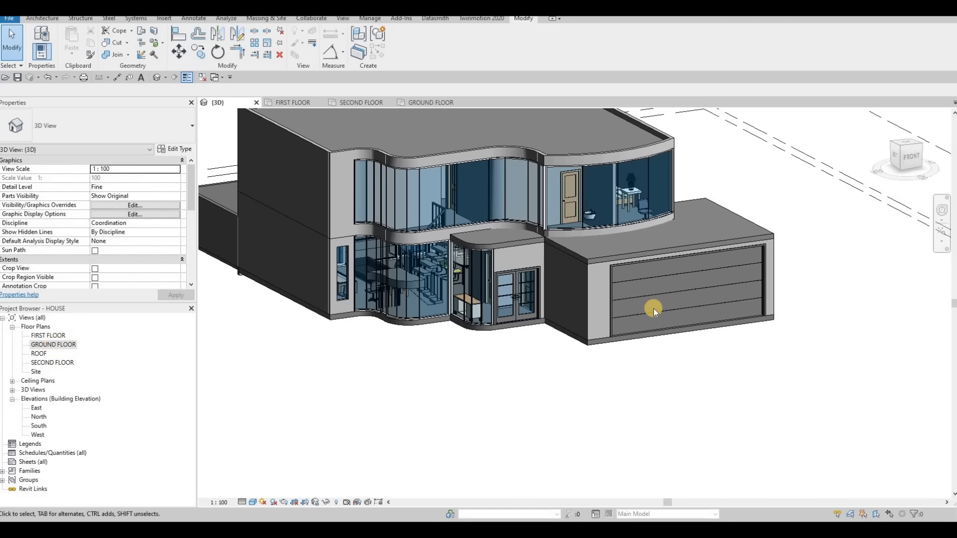
pyautogui.click(609, 324)
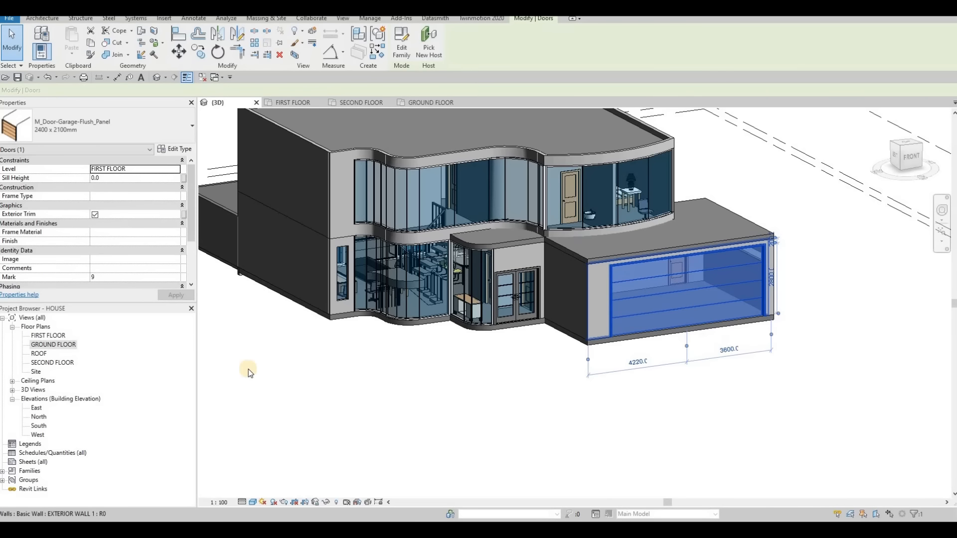
pyautogui.press('Delete')
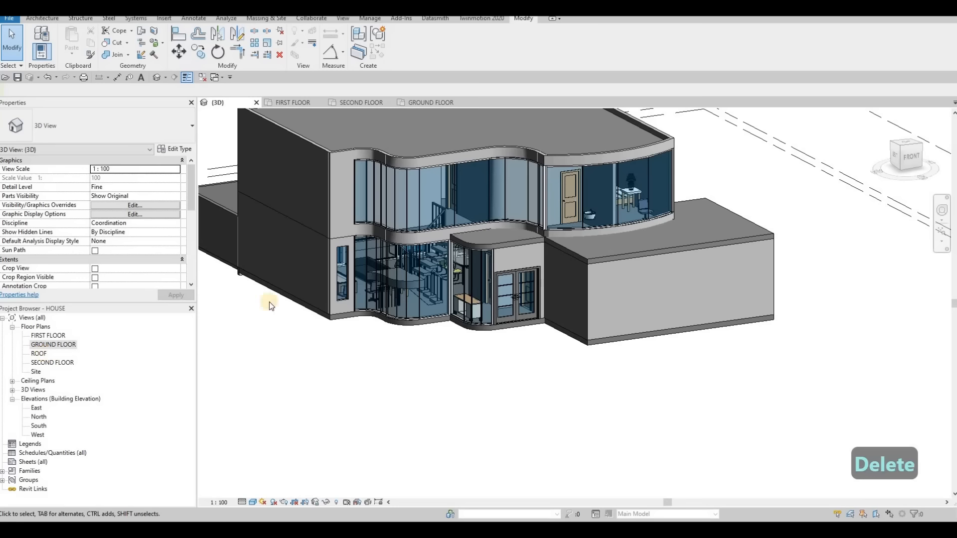
# Step: Open the FIRST FLOOR plan at the garage and check the view's underlay range settings
pyautogui.doubleClick(48, 335)
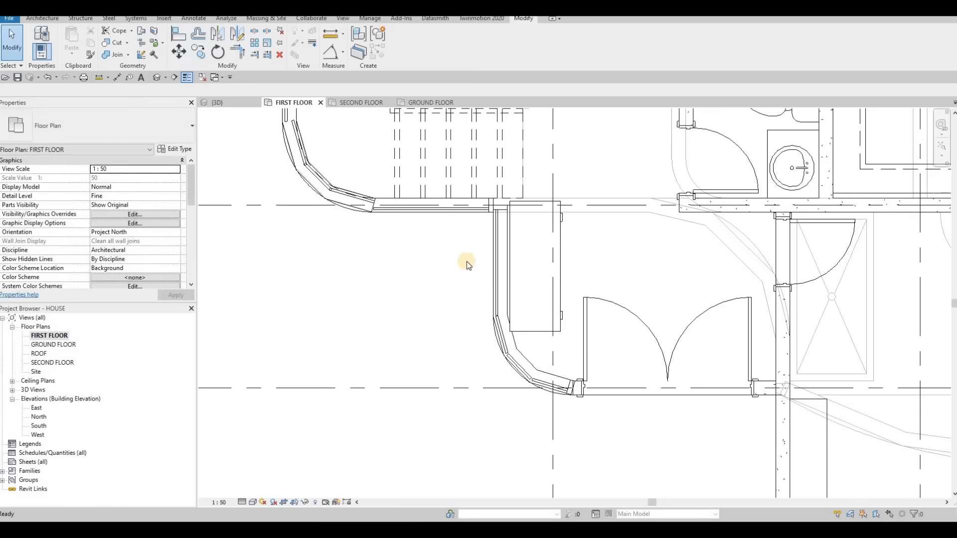
pyautogui.moveTo(567, 301); pyautogui.dragTo(465, 250, button='middle')
pyautogui.scroll(-4, 468, 254)
pyautogui.press('Escape')
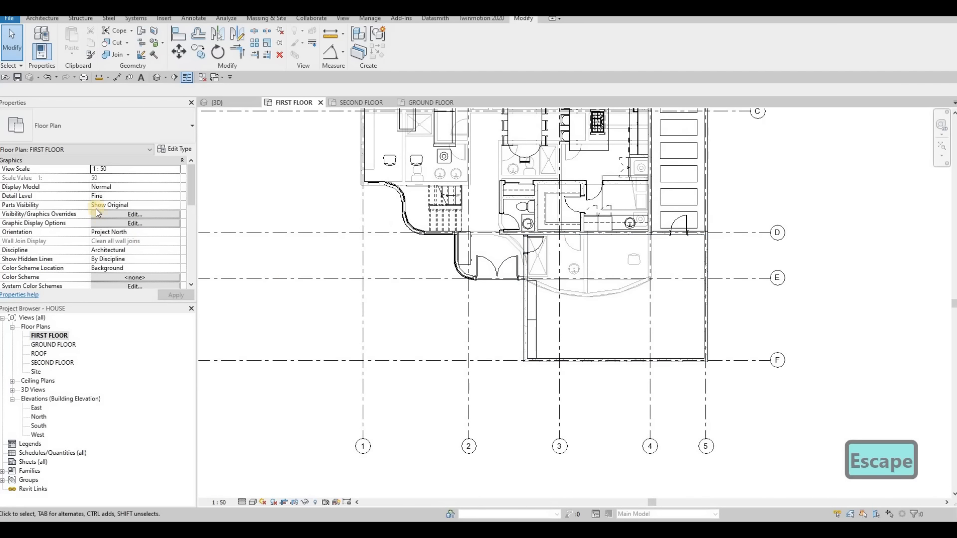
pyautogui.scroll(-5, 129, 210)
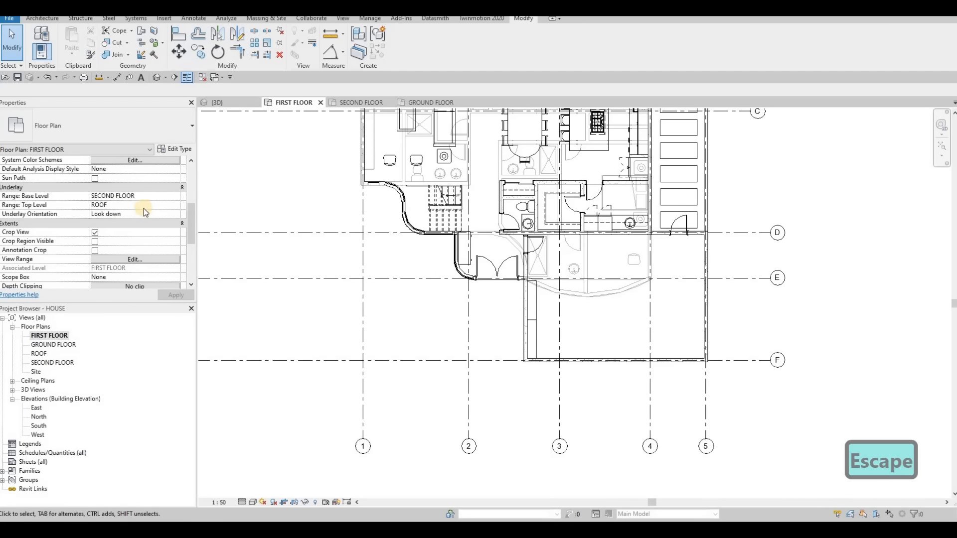
pyautogui.scroll(2, 560, 334)
pyautogui.press('Escape')
pyautogui.press('Escape')
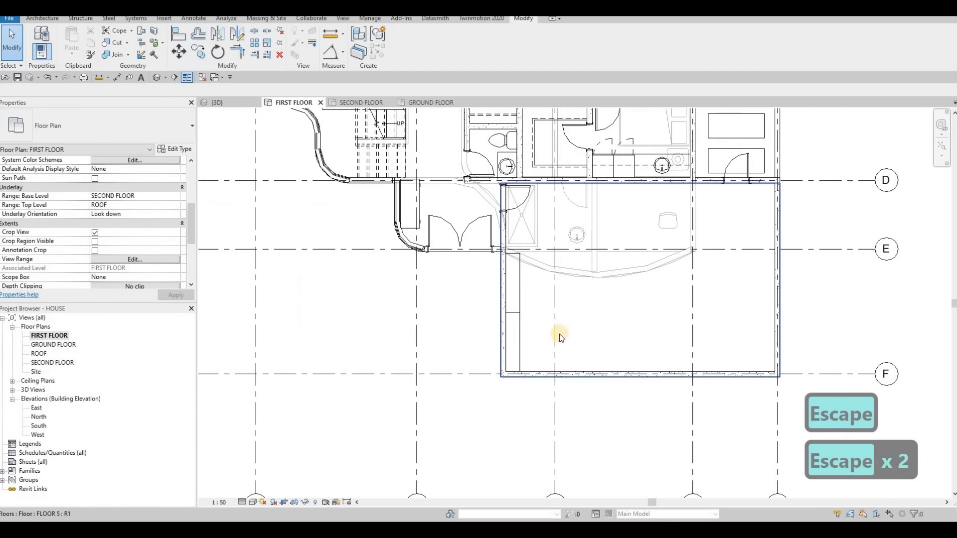
pyautogui.press('t')
pyautogui.press('r')
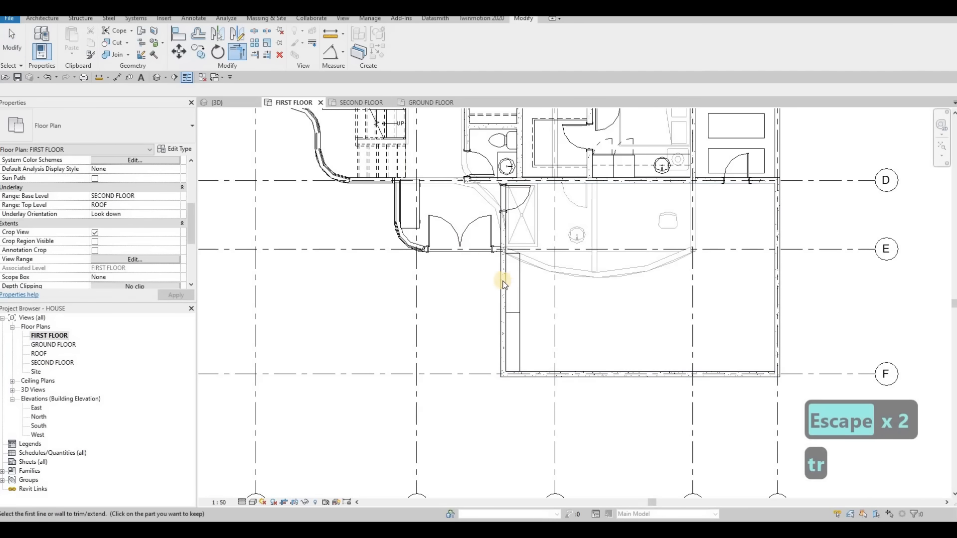
pyautogui.press('Escape')
pyautogui.press('Escape')
pyautogui.press('Escape')
# Step: Round the garage's front corner nearest the entrance with a 1000 mm fillet arc between the EXTERIOR WALL 1 walls
pyautogui.click(503, 281)
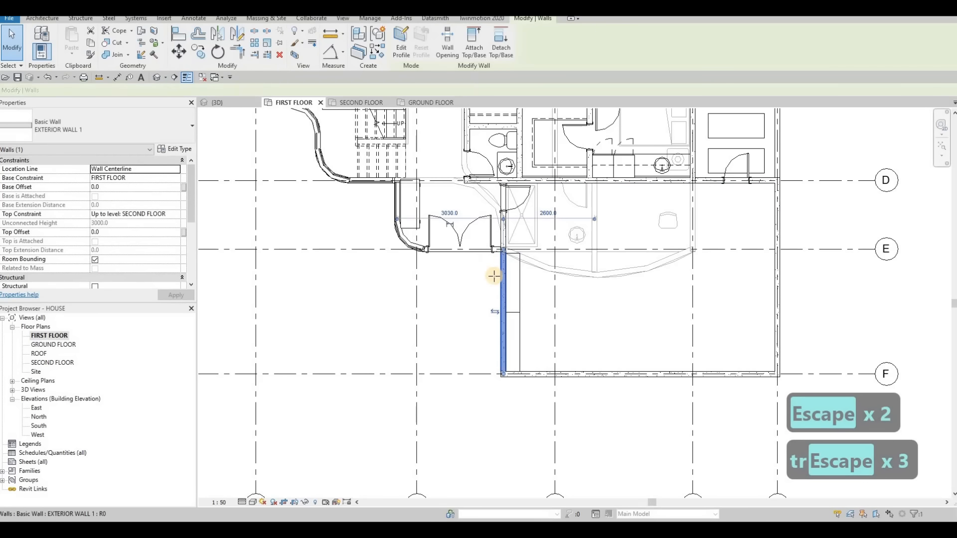
pyautogui.press('c')
pyautogui.press('s')
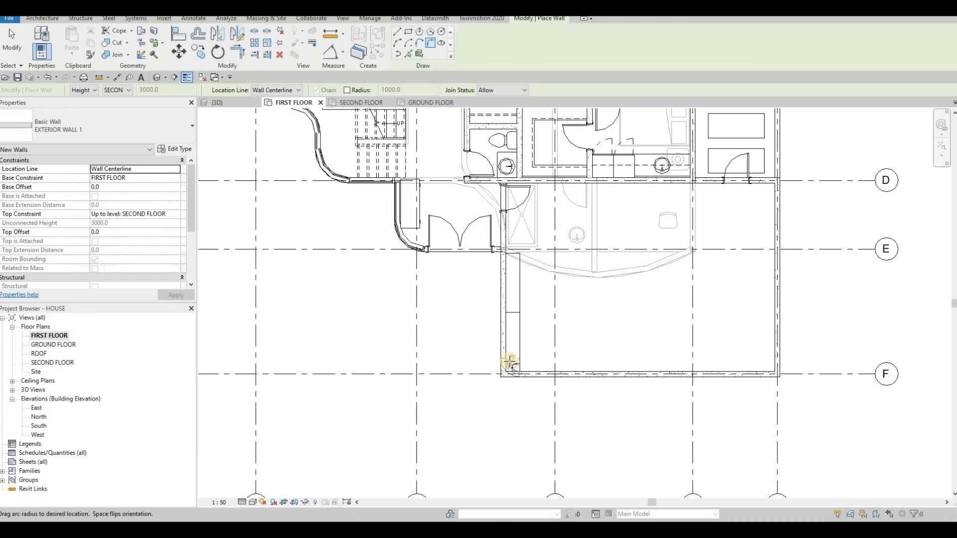
pyautogui.click(509, 362)
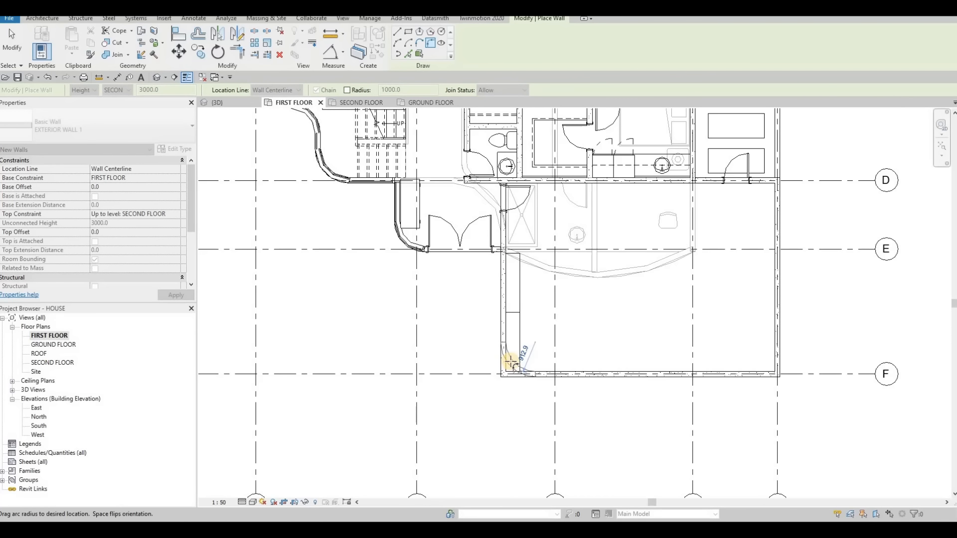
pyautogui.click(510, 363)
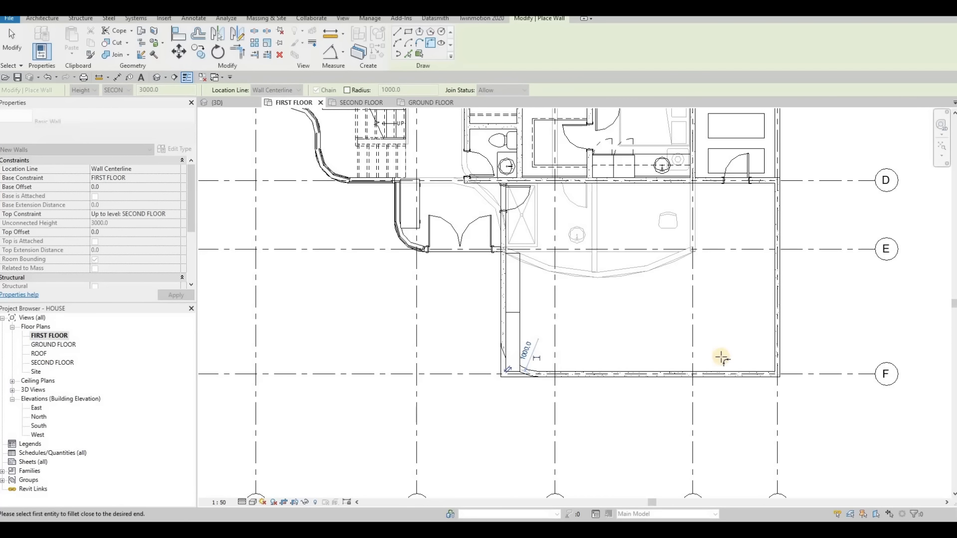
# Step: Fillet the garage's other front corner at grid F and set its wall arc radius to 1000 mm
pyautogui.click(779, 373)
pyautogui.click(774, 359)
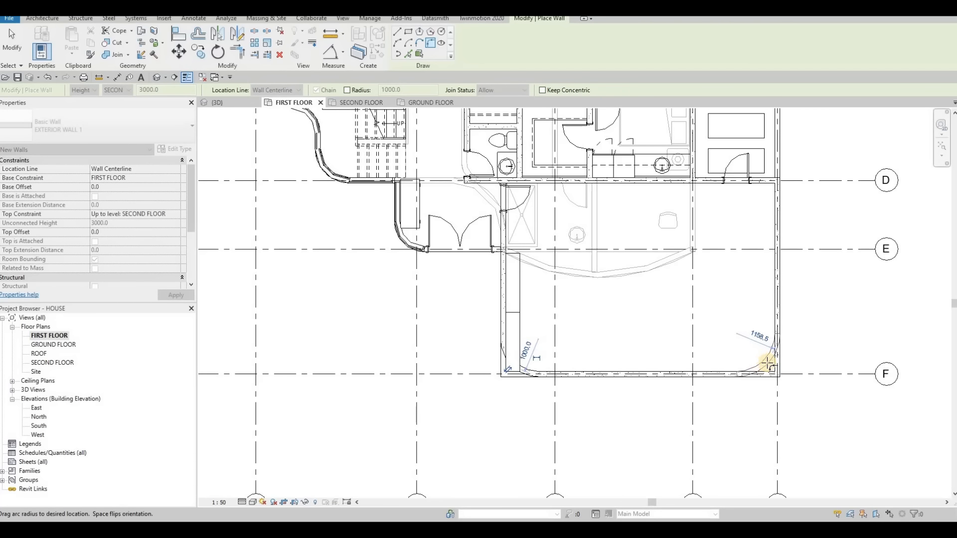
pyautogui.click(754, 358)
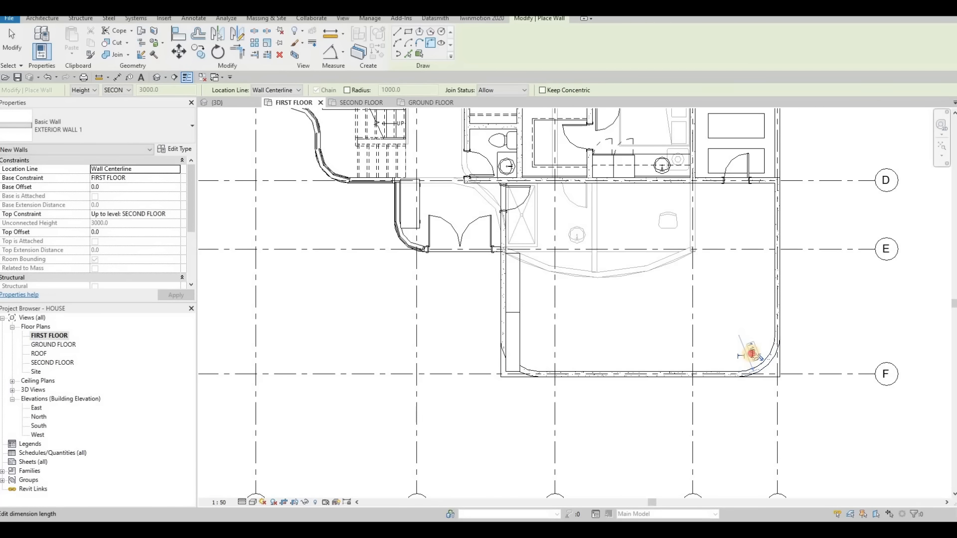
pyautogui.write('100')
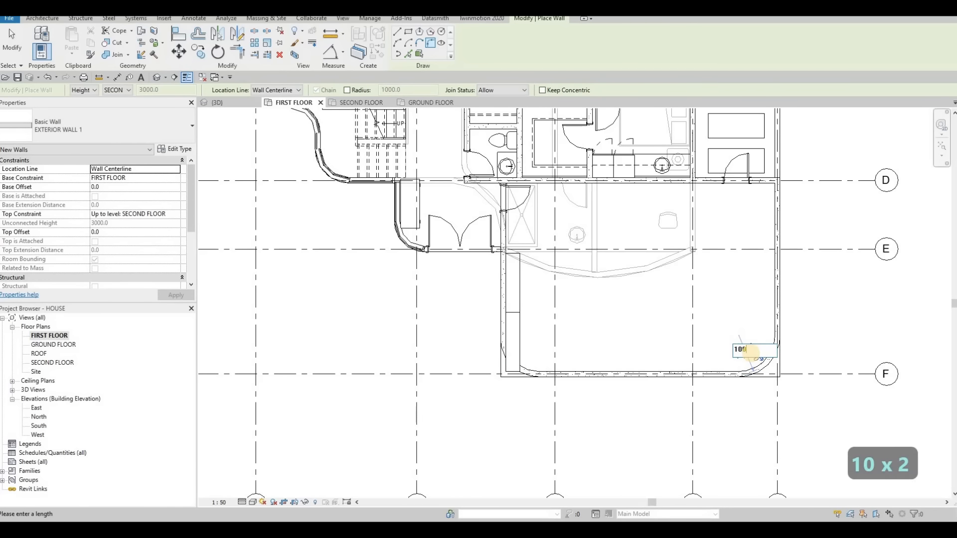
pyautogui.press('Return')
pyautogui.press('Escape')
pyautogui.press('Escape')
pyautogui.press('Escape')
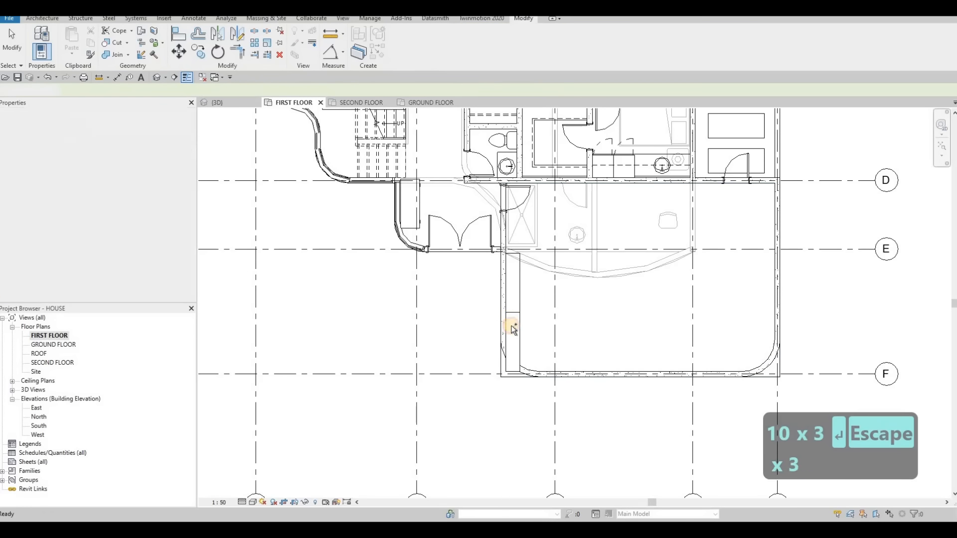
# Step: Nudge both garage shelving units along the side wall toward grid D, clear of the rounded corner
pyautogui.click(515, 335)
pyautogui.keyDown('ctrl'); pyautogui.click(513, 333); pyautogui.keyUp('ctrl')
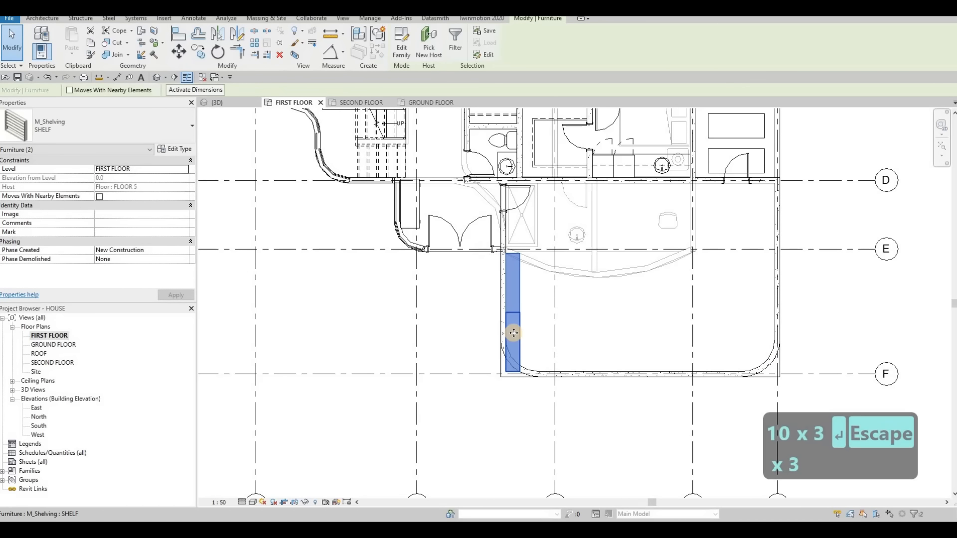
pyautogui.press('Up')
pyautogui.press('Up')
pyautogui.press('Up')
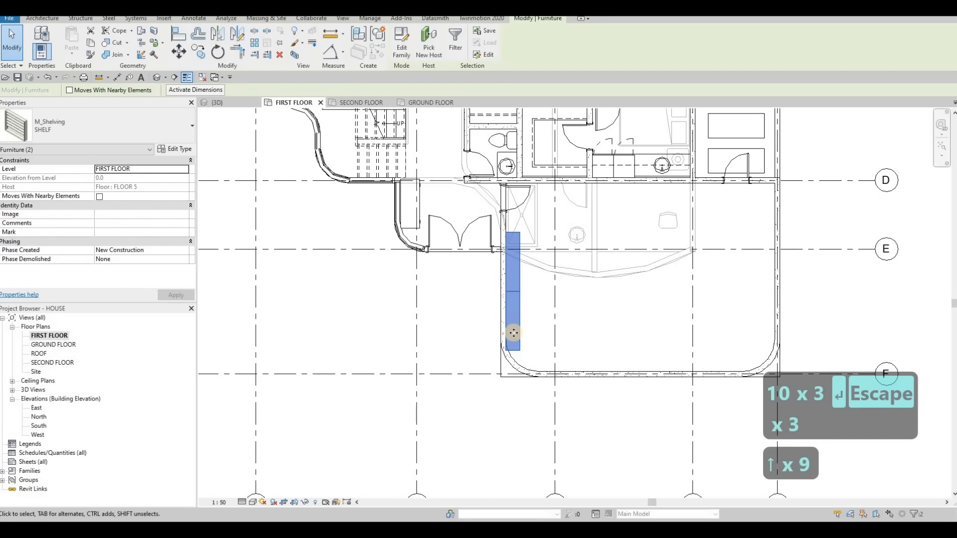
pyautogui.press('Up')
pyautogui.press('Up')
pyautogui.press('Up')
pyautogui.press('Up')
pyautogui.press('Up')
pyautogui.press('Up')
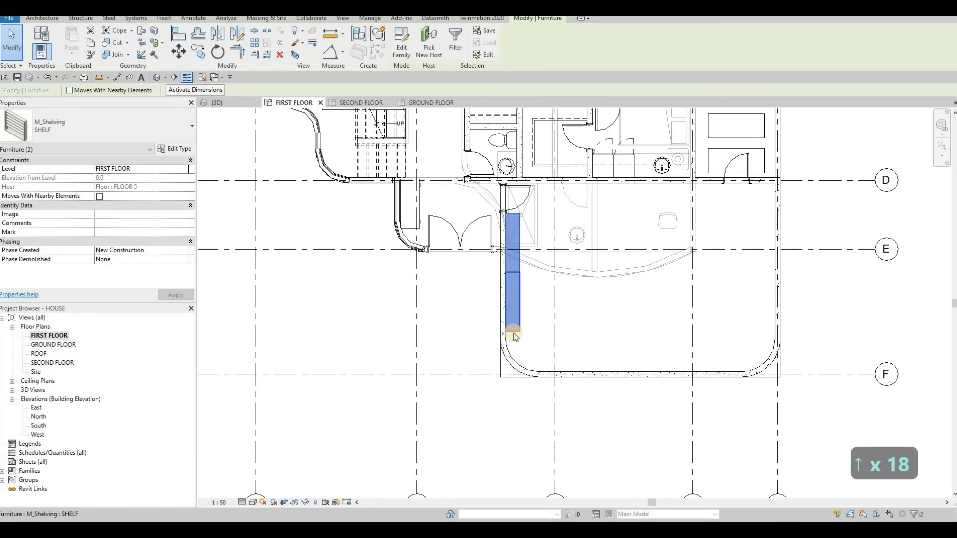
pyautogui.press('Escape')
pyautogui.press('Escape')
# Step: Edit the garage floor's boundary and add arcs picked from the outer faces of both rounded wall corners
pyautogui.click(353, 169)
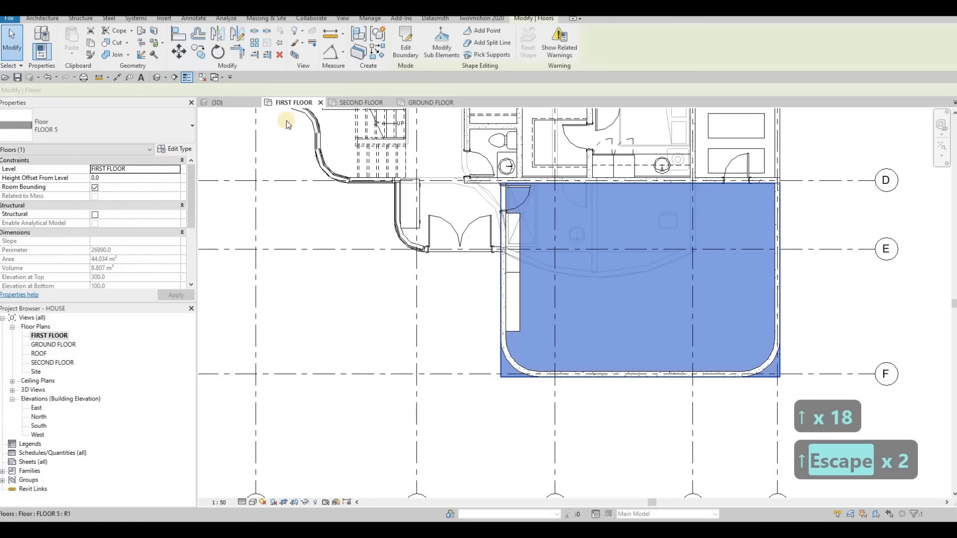
pyautogui.doubleClick(502, 324)
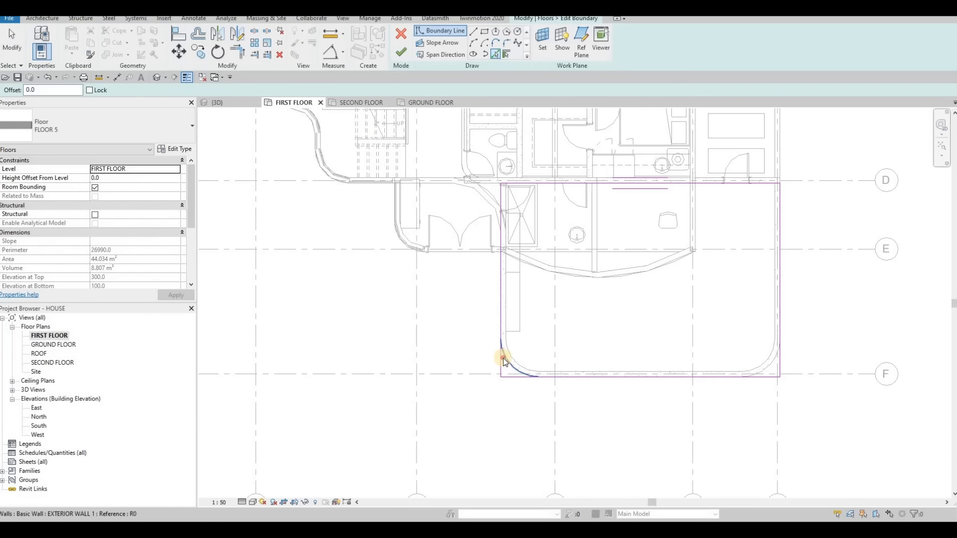
pyautogui.click(770, 363)
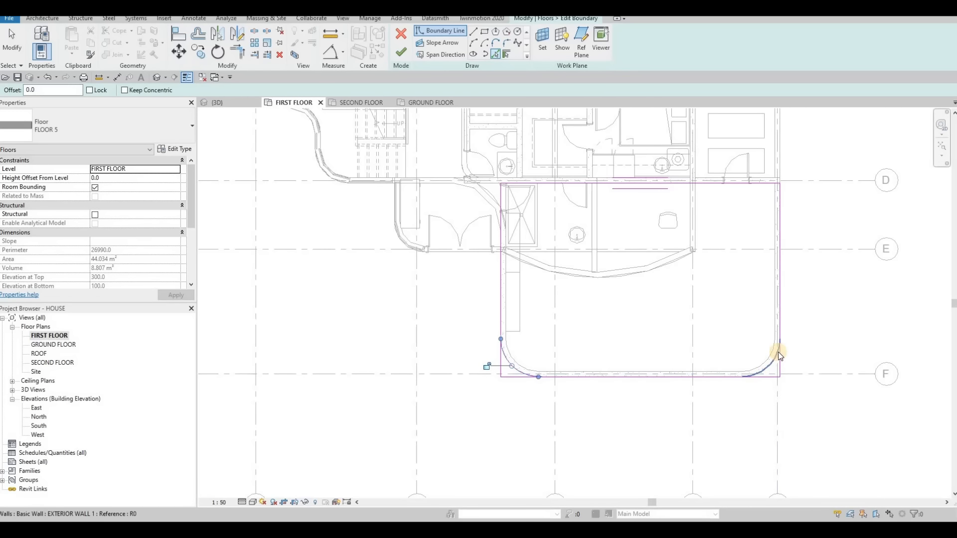
# Step: Trim the first-floor slab boundary's right edge and front edge to the rounded corner where the side wall meets grid F
pyautogui.press('Escape')
pyautogui.press('Escape')
pyautogui.press('Escape')
pyautogui.press('t')
pyautogui.press('r')
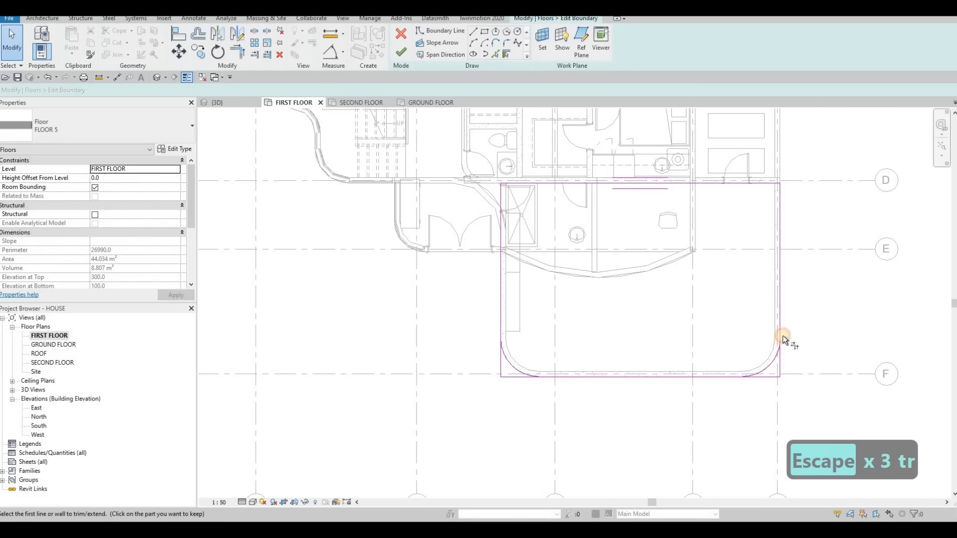
pyautogui.click(782, 334)
pyautogui.click(754, 371)
pyautogui.click(729, 378)
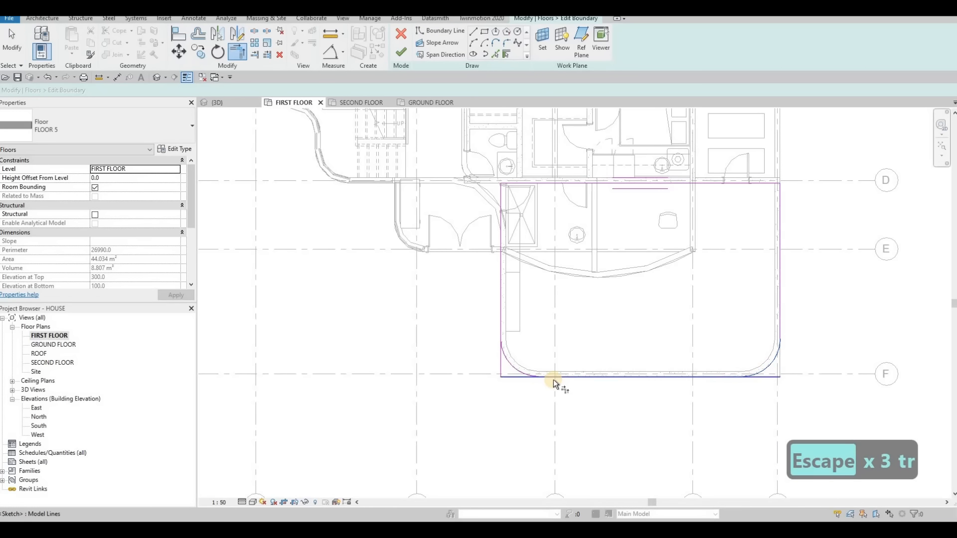
# Step: Trim the slab boundary to the other rounded corner on grid F and finish the floor sketch
pyautogui.click(530, 376)
pyautogui.click(502, 354)
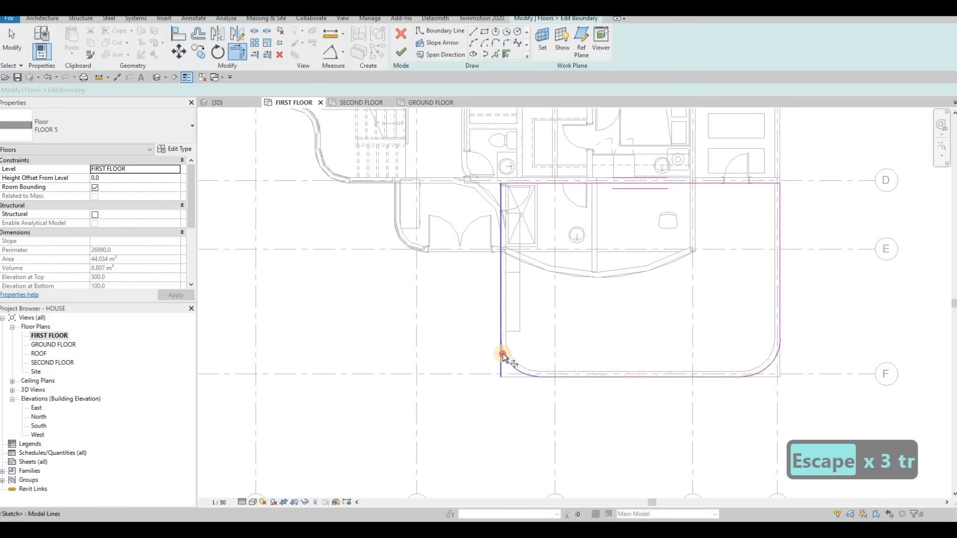
pyautogui.click(501, 328)
pyautogui.click(402, 56)
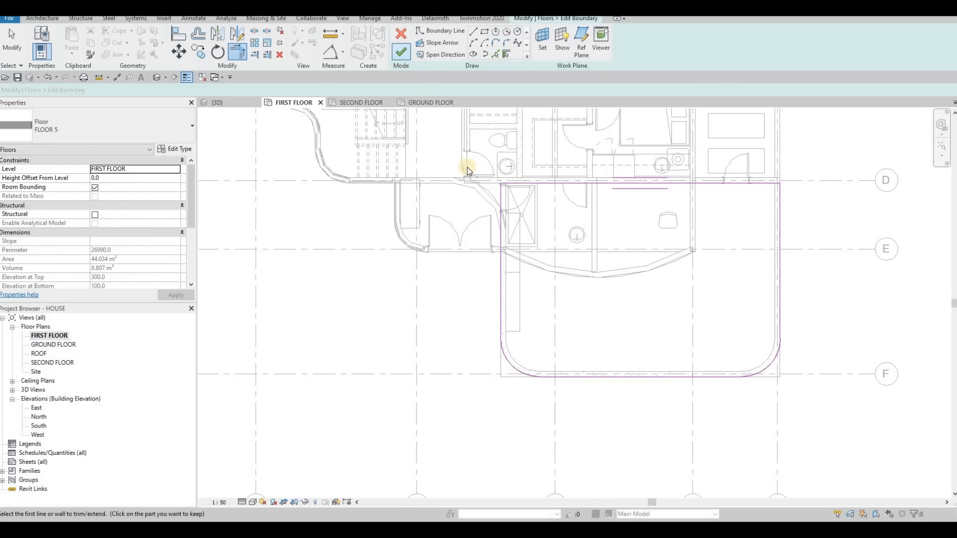
pyautogui.press('Escape')
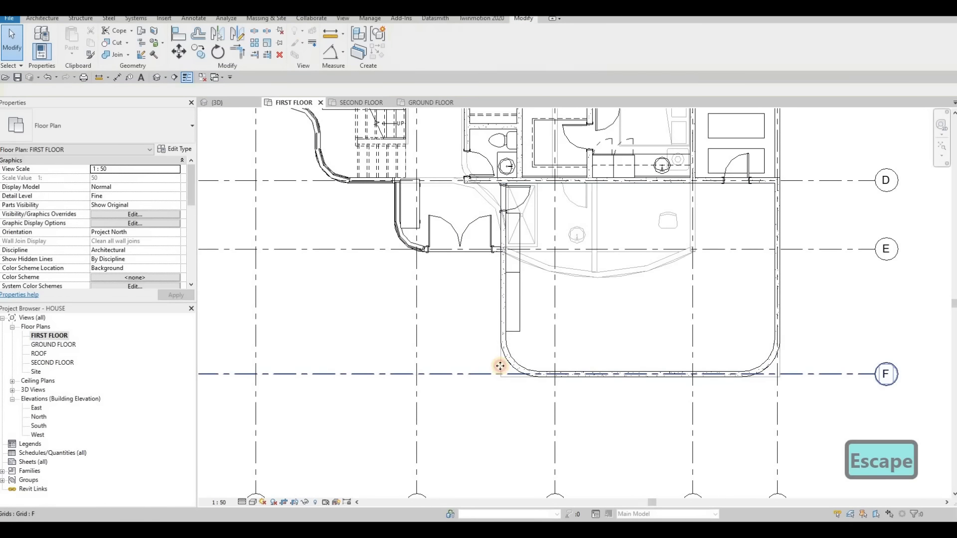
# Step: Edit the footprint of the low roof over the front volume and add boundary arcs picked from the two rounded wall corners
pyautogui.click(420, 180)
pyautogui.doubleClick(586, 269)
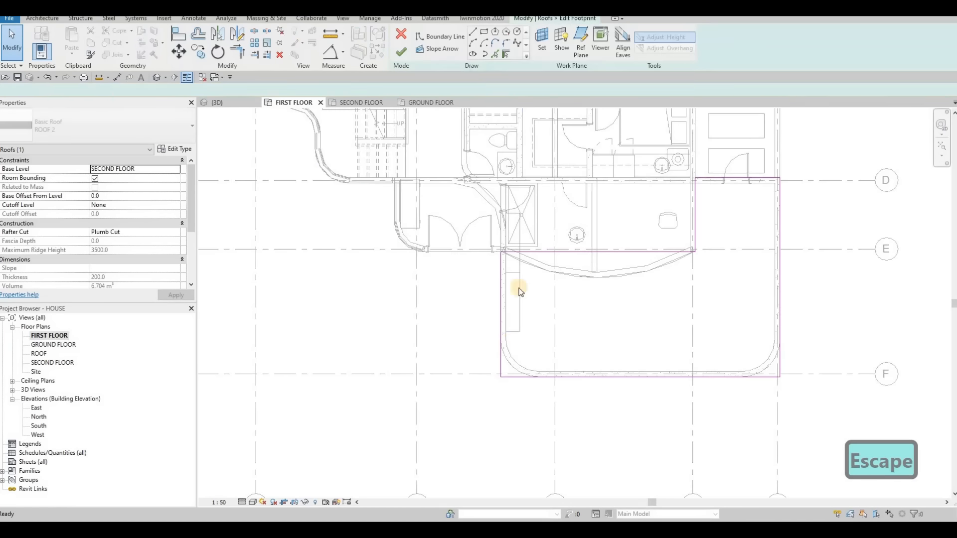
pyautogui.click(514, 365)
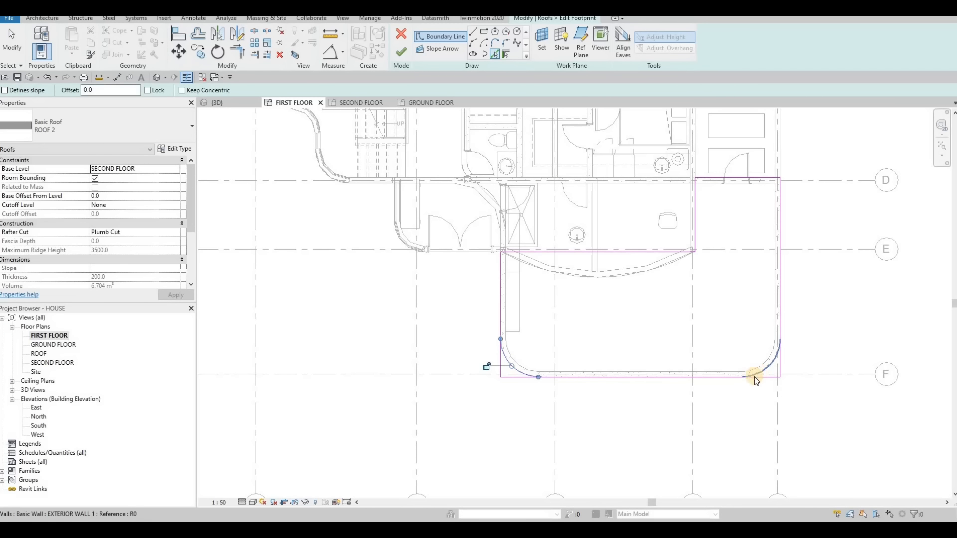
# Step: Trim the roof footprint's straight edges to both corner arcs and finish the sketch without attaching the walls to the roof
pyautogui.press('Escape')
pyautogui.press('Escape')
pyautogui.press('t')
pyautogui.press('r')
pyautogui.click(778, 342)
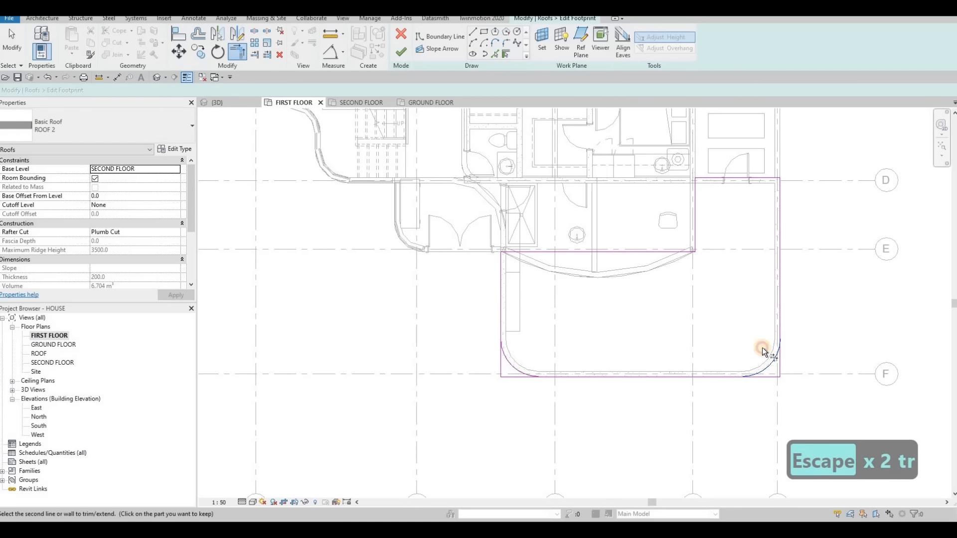
pyautogui.click(764, 350)
pyautogui.click(554, 379)
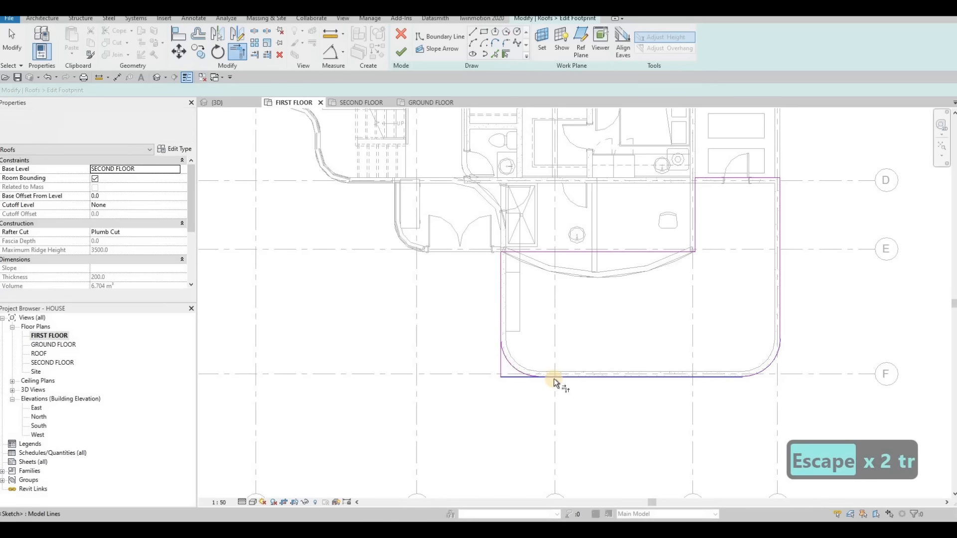
pyautogui.click(498, 330)
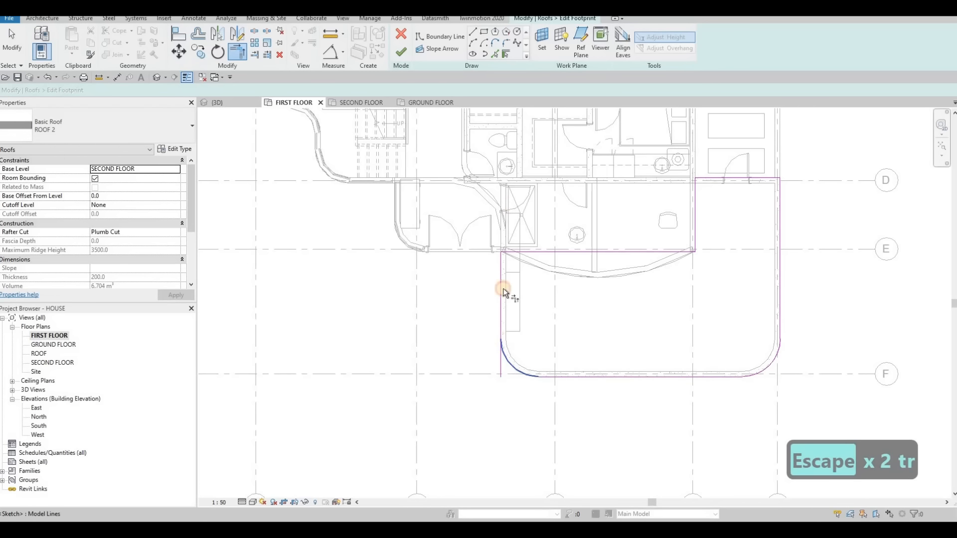
pyautogui.click(502, 288)
pyautogui.click(401, 51)
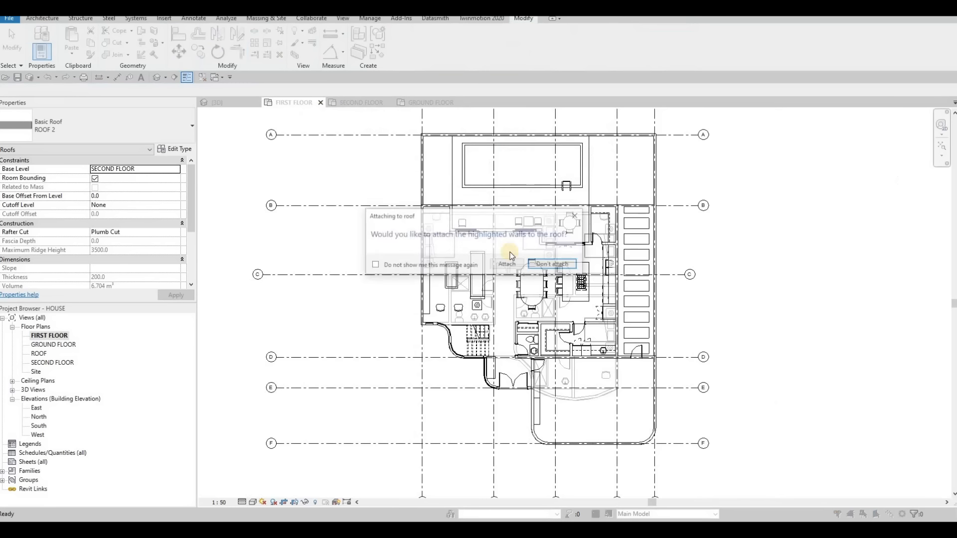
pyautogui.click(554, 265)
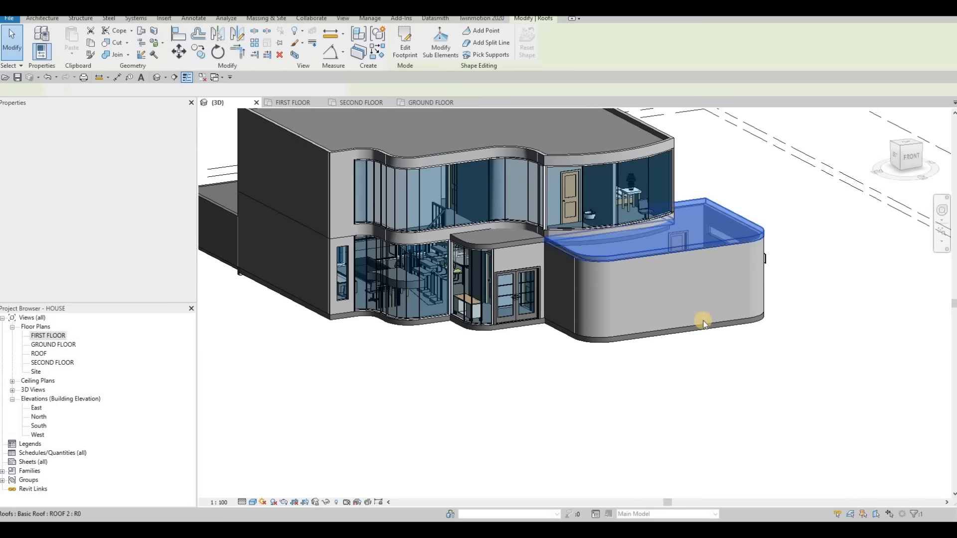
pyautogui.press('Escape')
# Step: In the East elevation, shorten the front volume's horizontal strip curtain wall to 3900 mm, starting 1300 mm from grid F
pyautogui.keyDown('shift'); pyautogui.moveTo(649, 349); pyautogui.dragTo(676, 340, button='middle'); pyautogui.keyUp('shift')
pyautogui.click(672, 340)
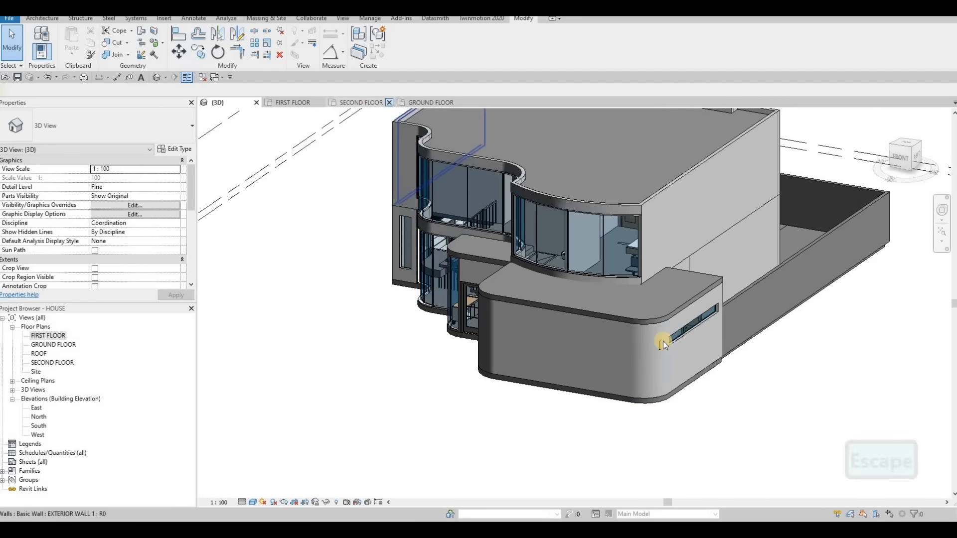
pyautogui.keyDown('shift'); pyautogui.moveTo(664, 346); pyautogui.dragTo(511, 382, button='middle'); pyautogui.keyUp('shift')
pyautogui.scroll(3, 511, 380)
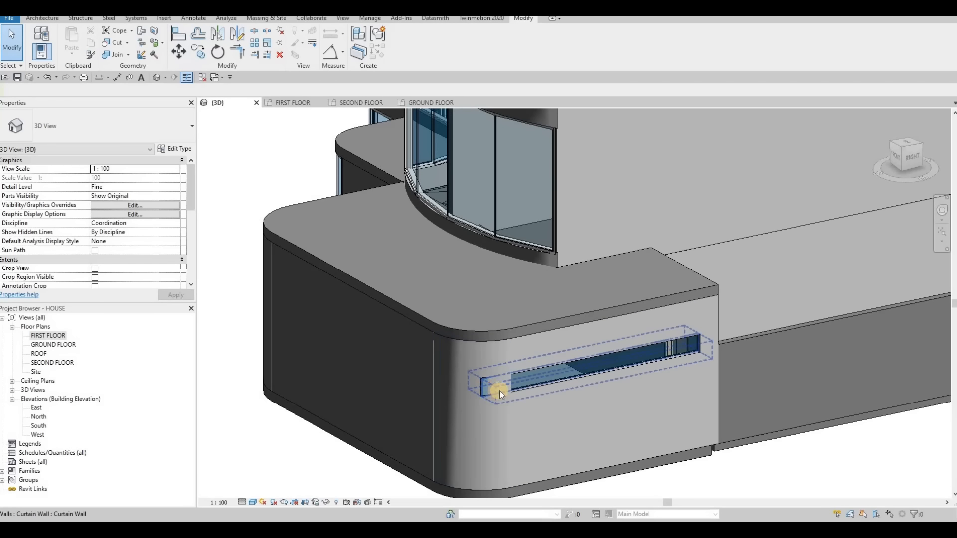
pyautogui.click(492, 386)
pyautogui.click(287, 102)
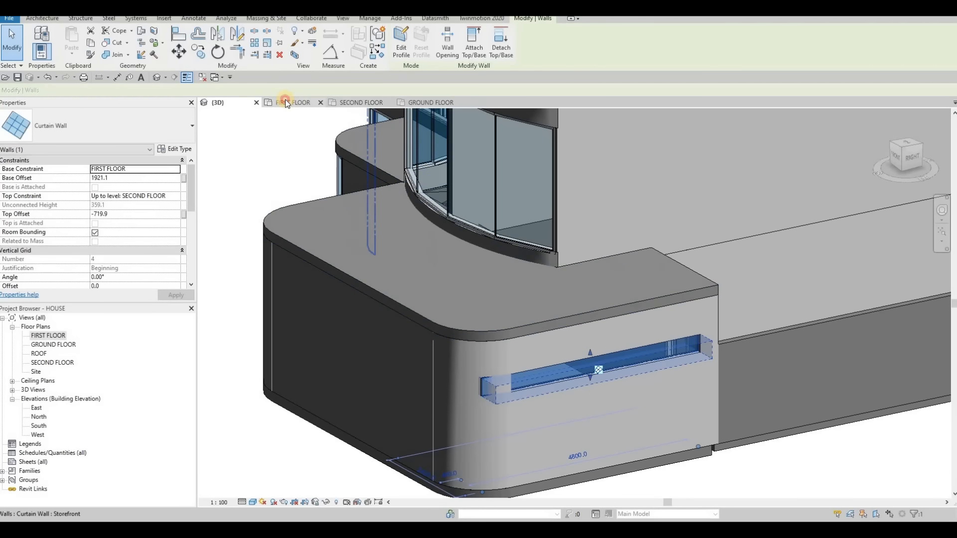
pyautogui.scroll(2, 768, 332)
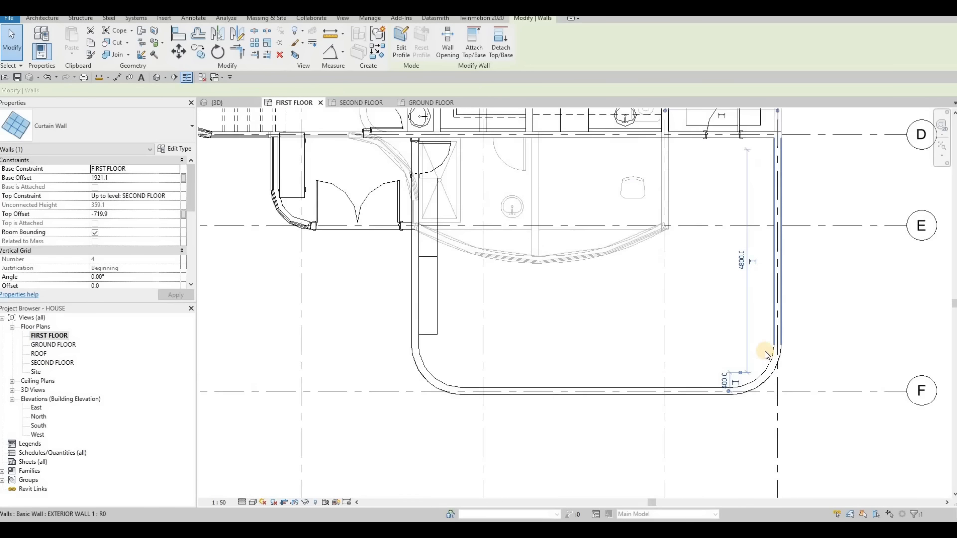
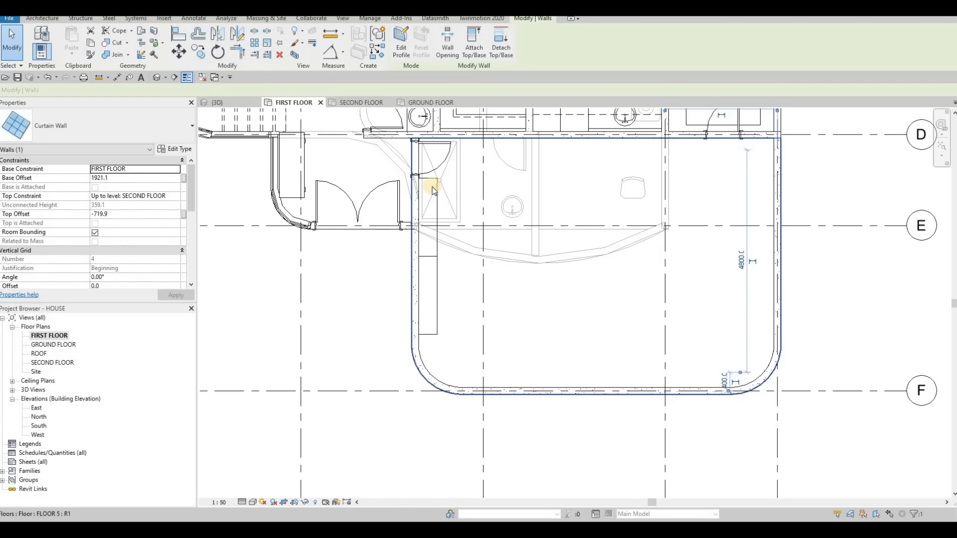
pyautogui.doubleClick(37, 408)
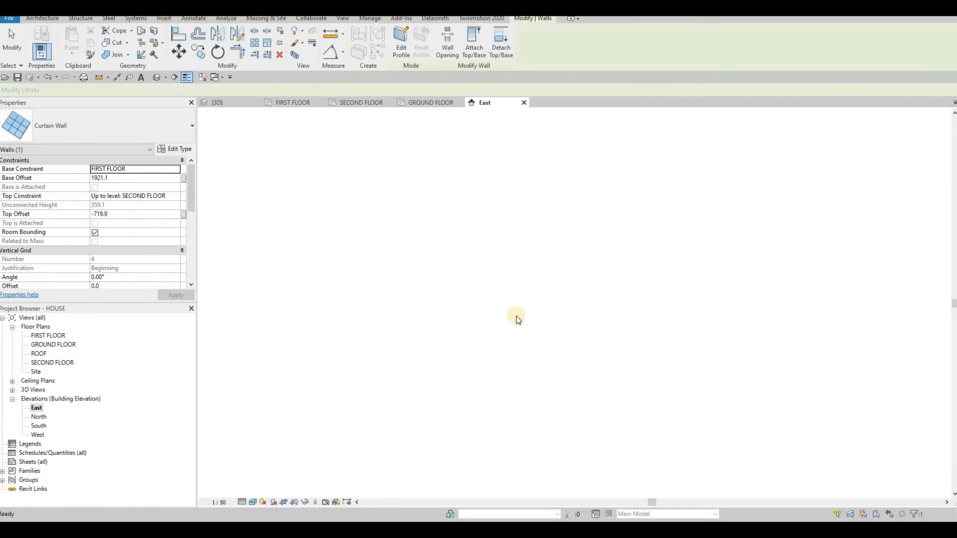
pyautogui.scroll(6, 557, 459)
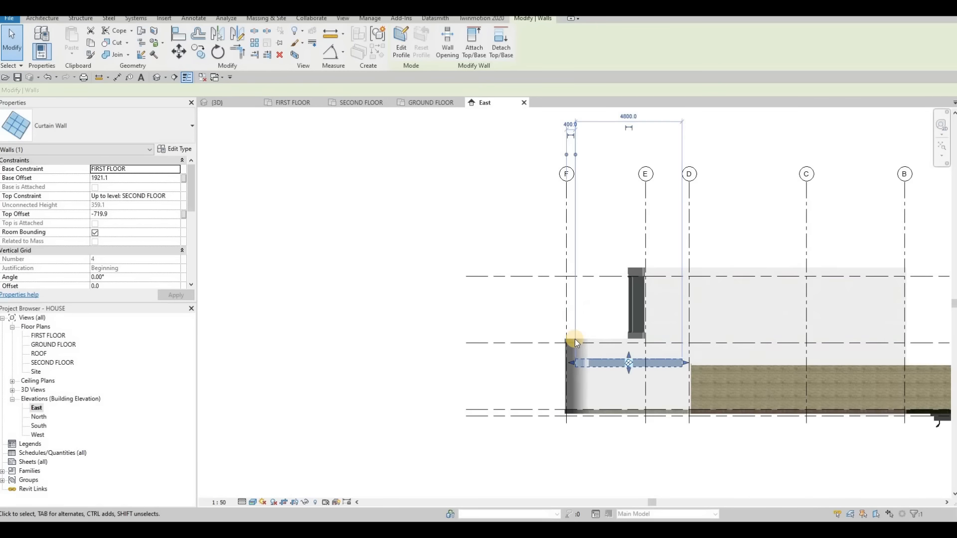
pyautogui.moveTo(607, 344); pyautogui.dragTo(617, 343)
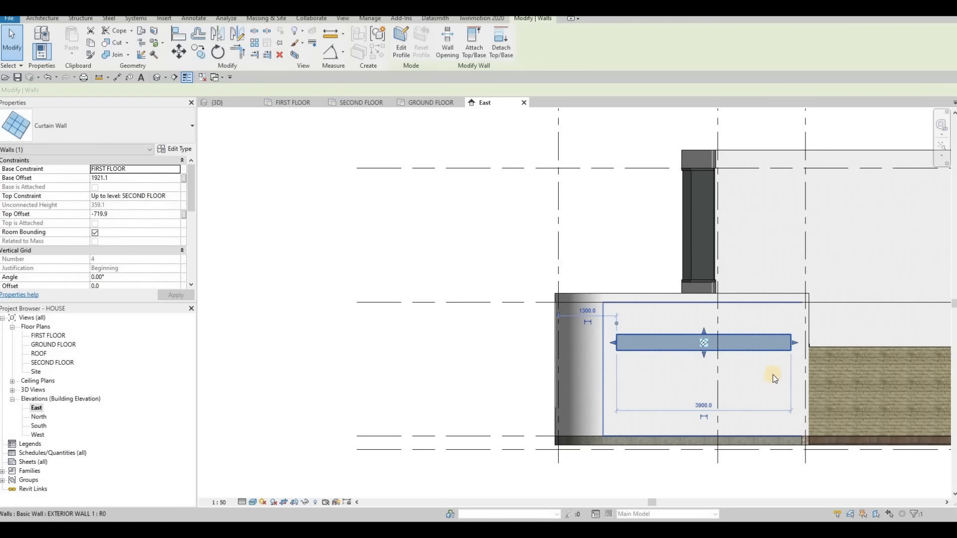
pyautogui.press('Escape')
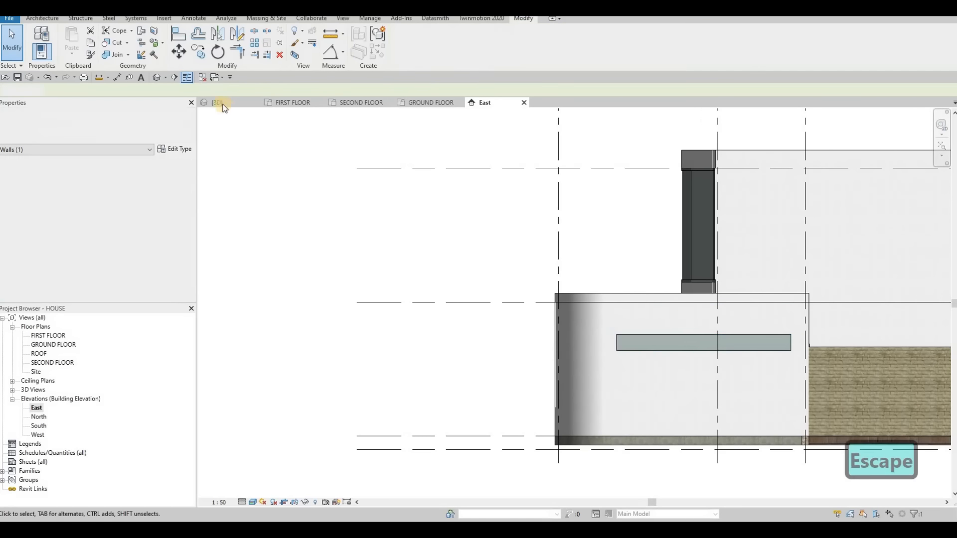
# Step: Examine the front volume's rounded roof corners, shortened strip window and the front facade in 3D
pyautogui.click(217, 102)
pyautogui.press('Escape')
pyautogui.moveTo(610, 384); pyautogui.dragTo(674, 273, button='middle')
pyautogui.scroll(-4, 598, 292)
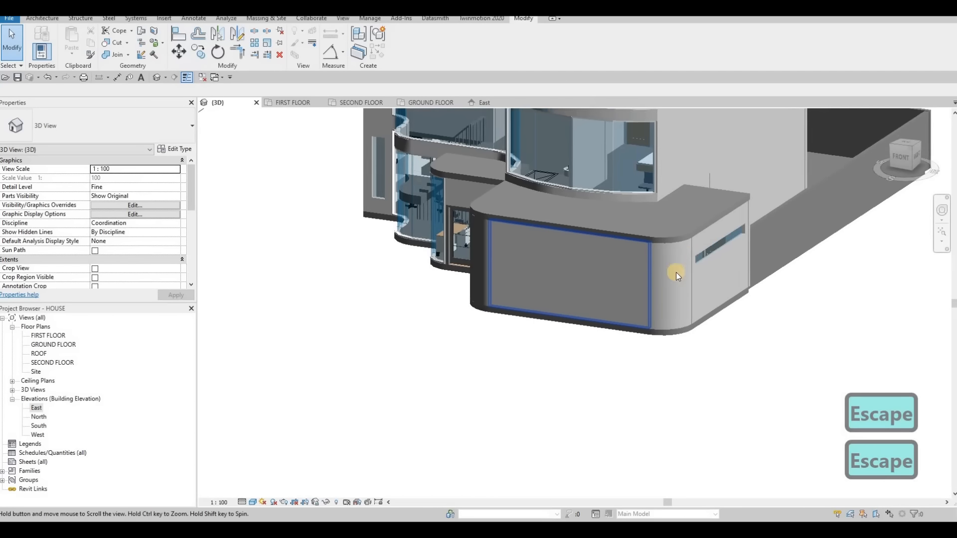
pyautogui.scroll(-2, 674, 273)
pyautogui.scroll(3, 659, 282)
pyautogui.scroll(2, 660, 282)
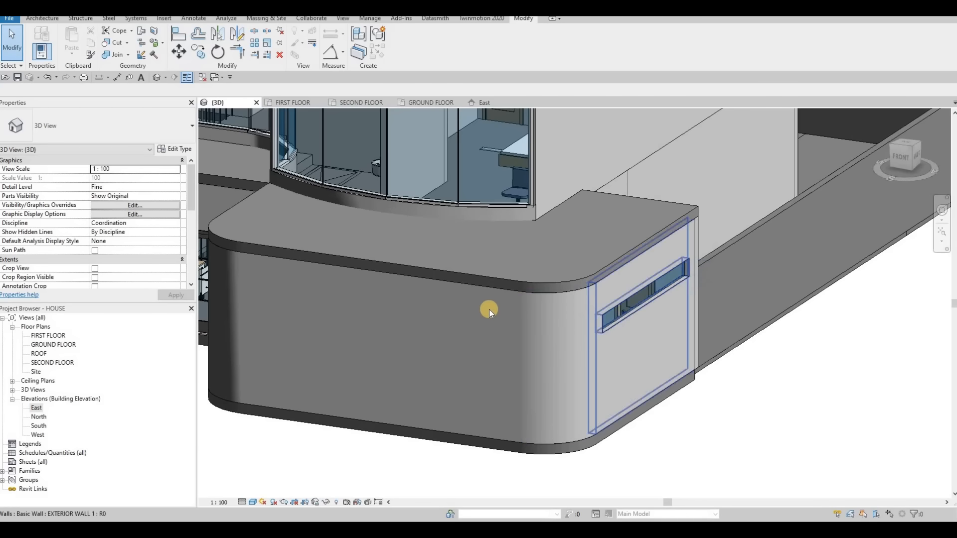
pyautogui.scroll(-3, 489, 310)
pyautogui.keyDown('shift'); pyautogui.moveTo(498, 319); pyautogui.dragTo(555, 304, button='middle'); pyautogui.keyUp('shift')
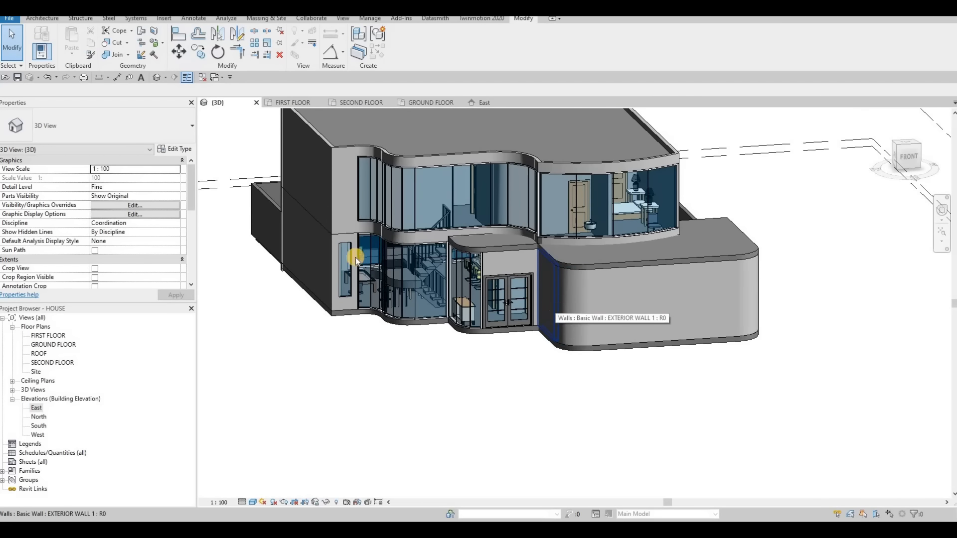
# Step: Split the second-floor end wall beside the curved glazing horizontally in line with the glazing's upper and lower edges
pyautogui.scroll(4, 347, 253)
pyautogui.keyDown('shift'); pyautogui.moveTo(331, 288); pyautogui.dragTo(366, 239, button='middle'); pyautogui.keyUp('shift')
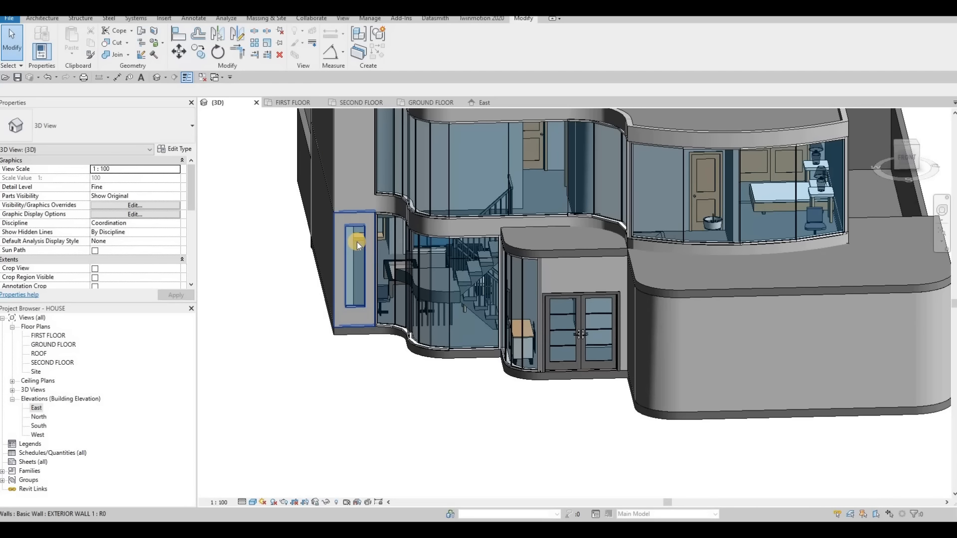
pyautogui.press('Tab')
pyautogui.press('Tab')
pyautogui.keyDown('shift'); pyautogui.moveTo(379, 273); pyautogui.dragTo(377, 212, button='middle'); pyautogui.keyUp('shift')
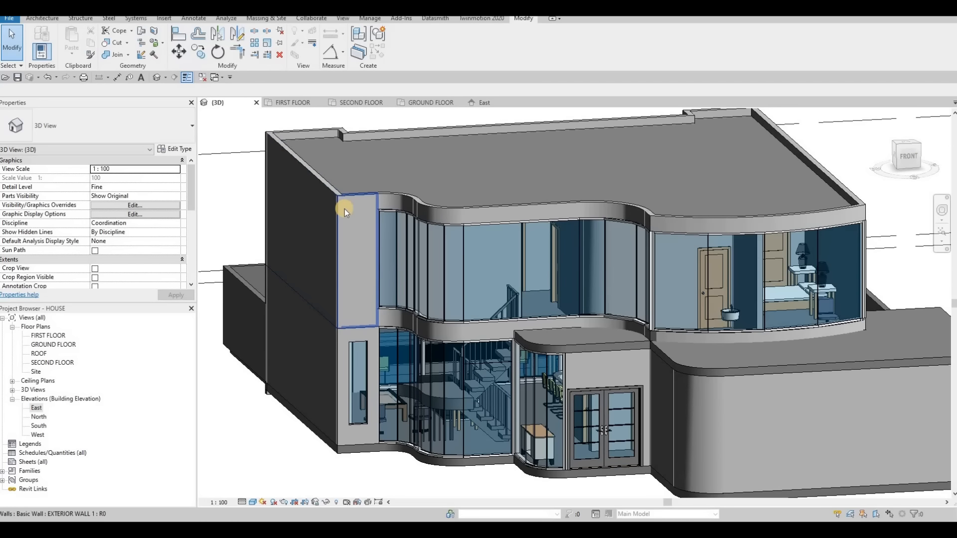
pyautogui.press('s')
pyautogui.press('l')
pyautogui.scroll(3, 339, 212)
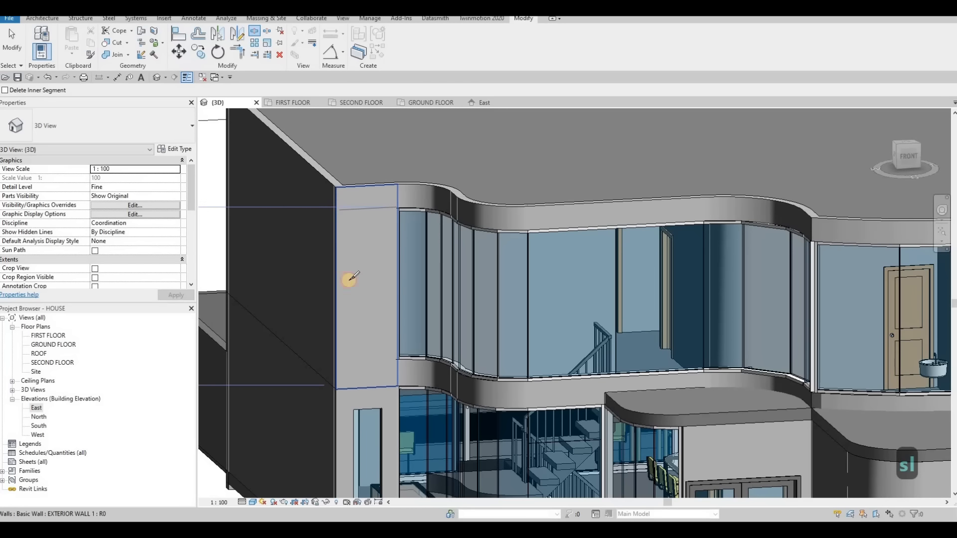
pyautogui.click(340, 364)
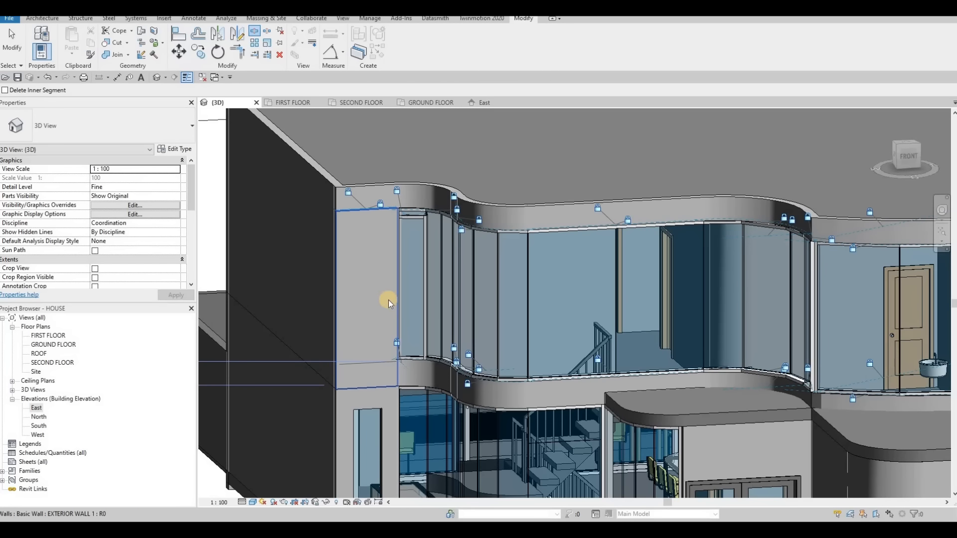
pyautogui.press('Escape')
pyautogui.press('Escape')
pyautogui.press('Escape')
# Step: Change the middle segment of the split second-floor end wall to the Curtain Wall: Storefront type
pyautogui.scroll(-4, 396, 285)
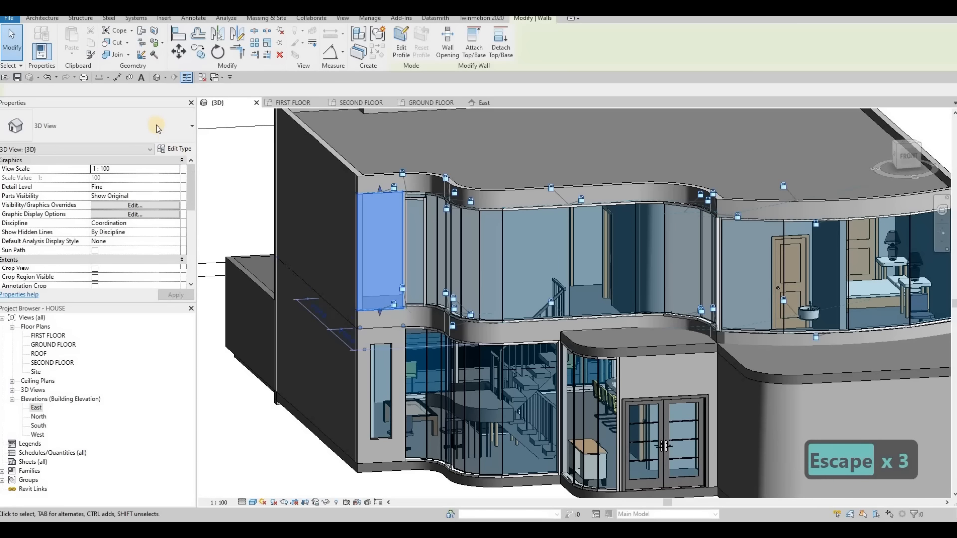
pyautogui.click(102, 127)
pyautogui.scroll(-10, 92, 277)
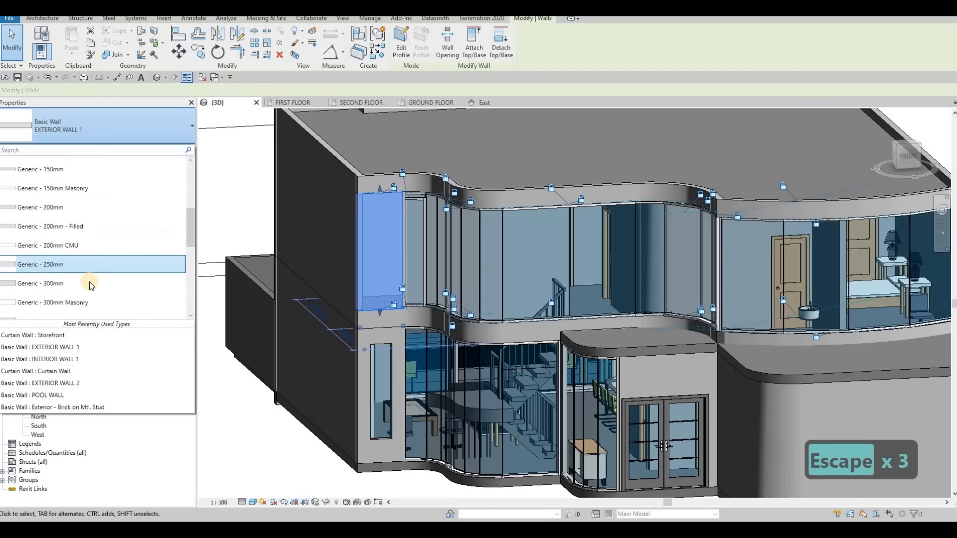
pyautogui.click(79, 280)
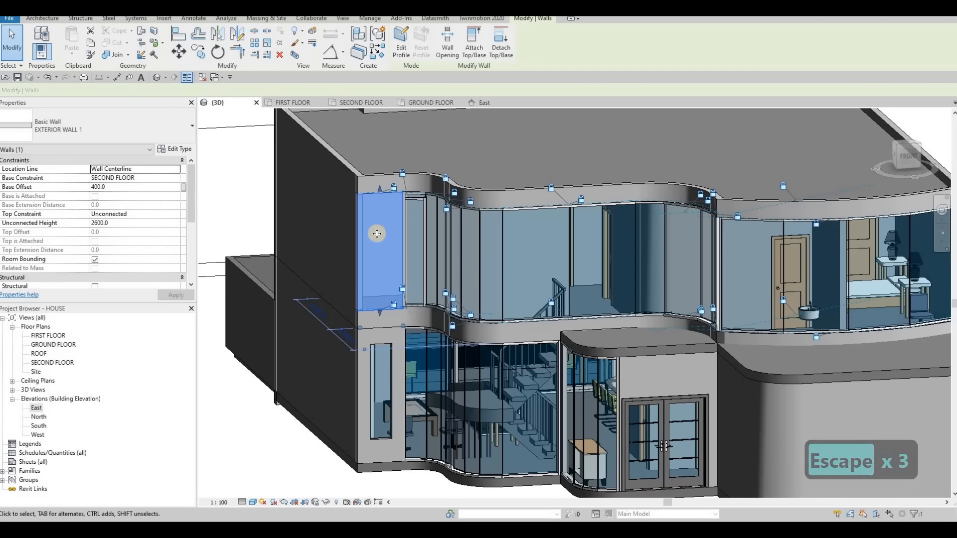
pyautogui.press('Escape')
pyautogui.press('Escape')
pyautogui.press('Escape')
# Step: Align the bottom edge of the new storefront panel with the top of the wall band below it
pyautogui.scroll(3, 406, 320)
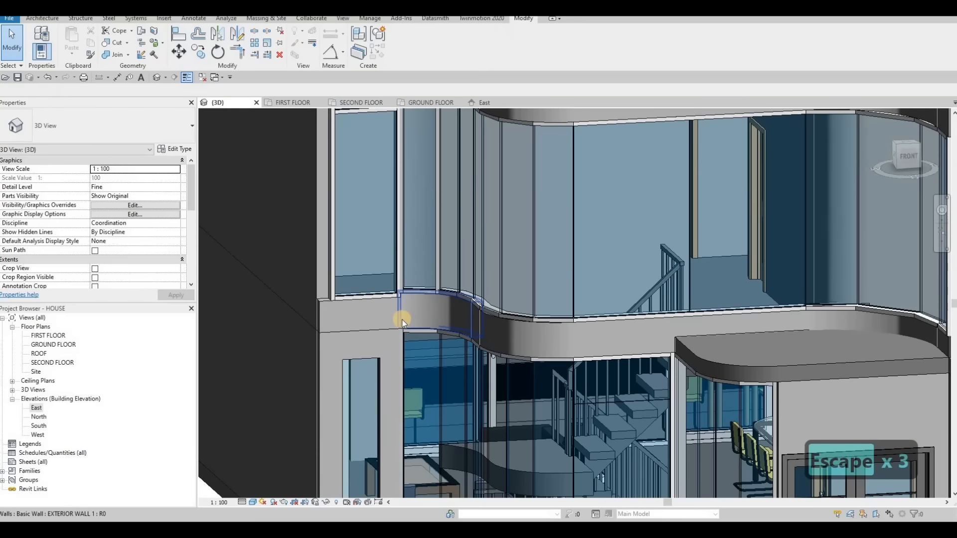
pyautogui.press('a')
pyautogui.press('l')
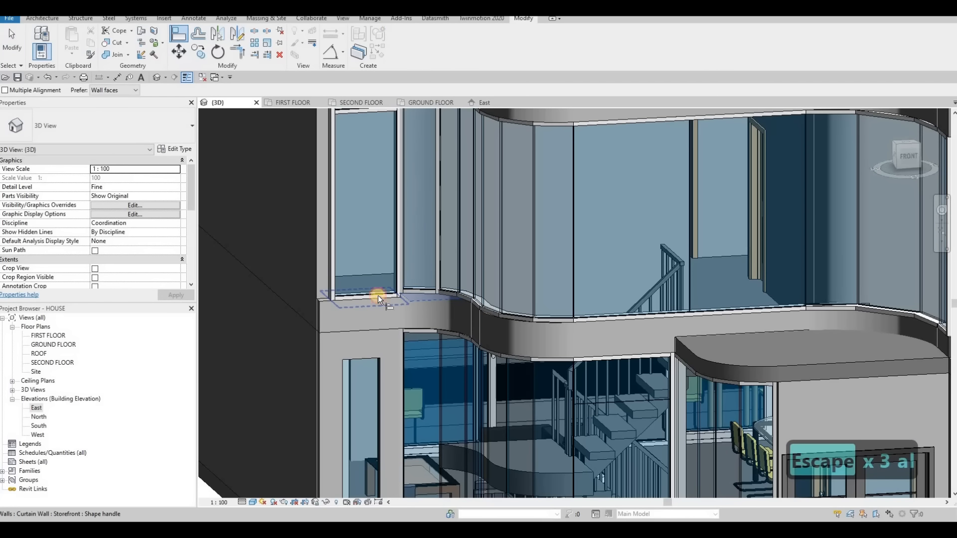
pyautogui.click(397, 298)
pyautogui.moveTo(399, 173); pyautogui.dragTo(411, 260, button='middle')
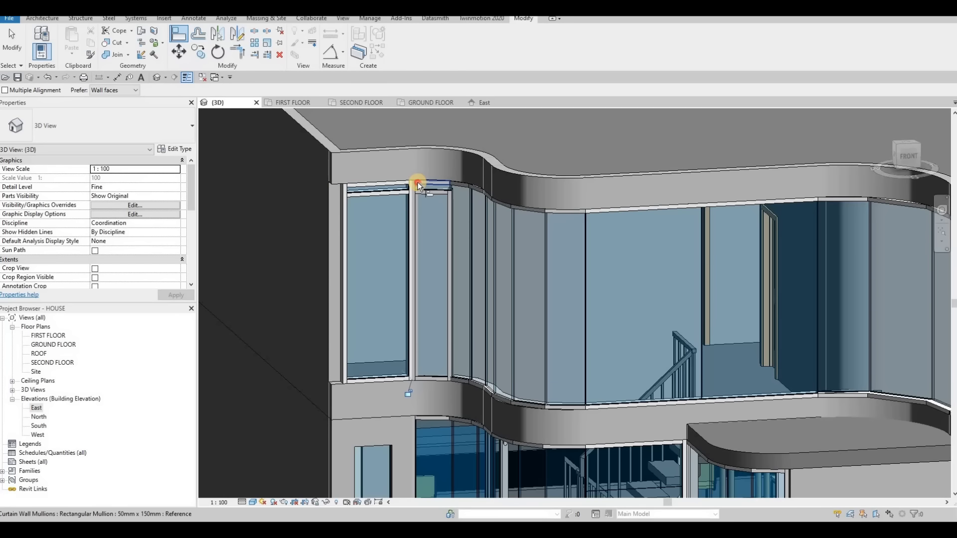
pyautogui.press('Escape')
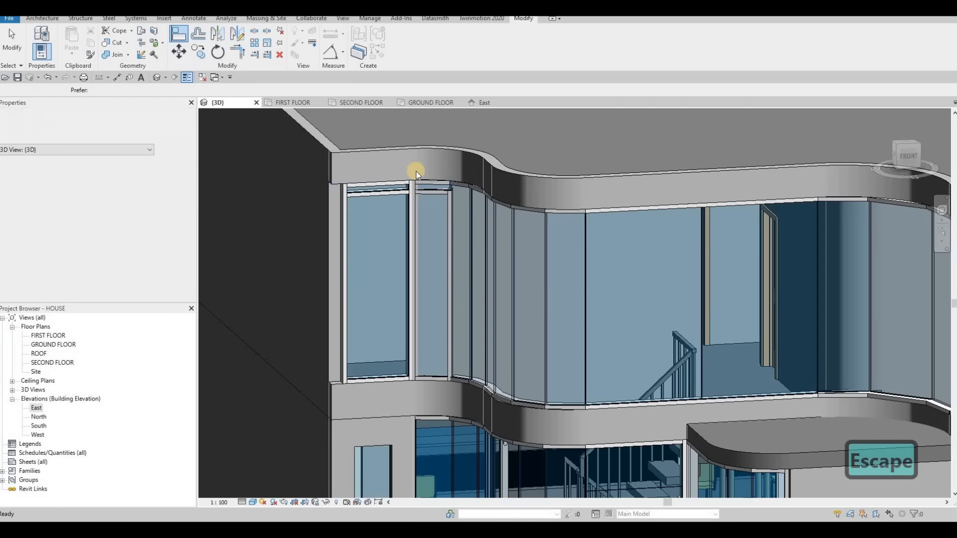
# Step: Delete the upper horizontal mullion and its grid line from the new second-floor storefront panel
pyautogui.press('Escape')
pyautogui.scroll(-3, 417, 164)
pyautogui.click(418, 152)
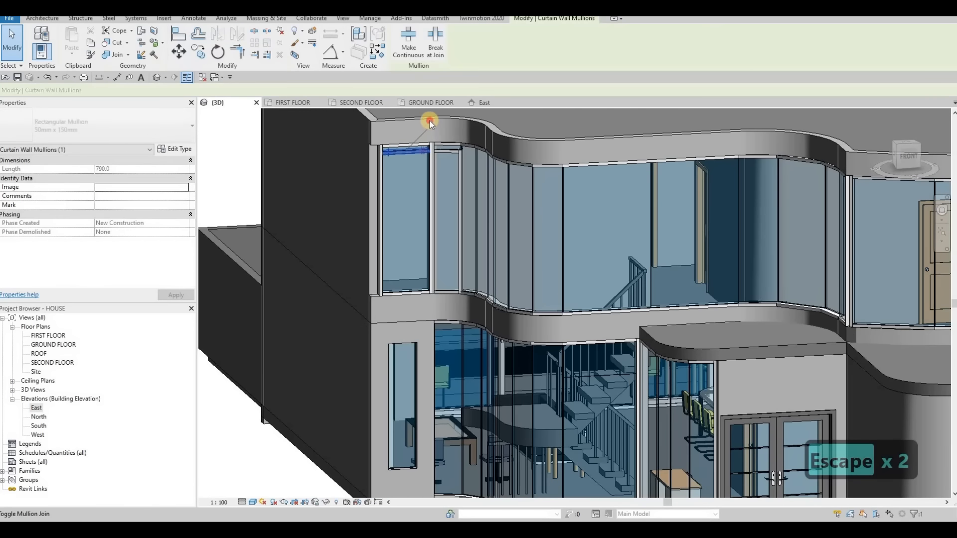
pyautogui.press('Delete')
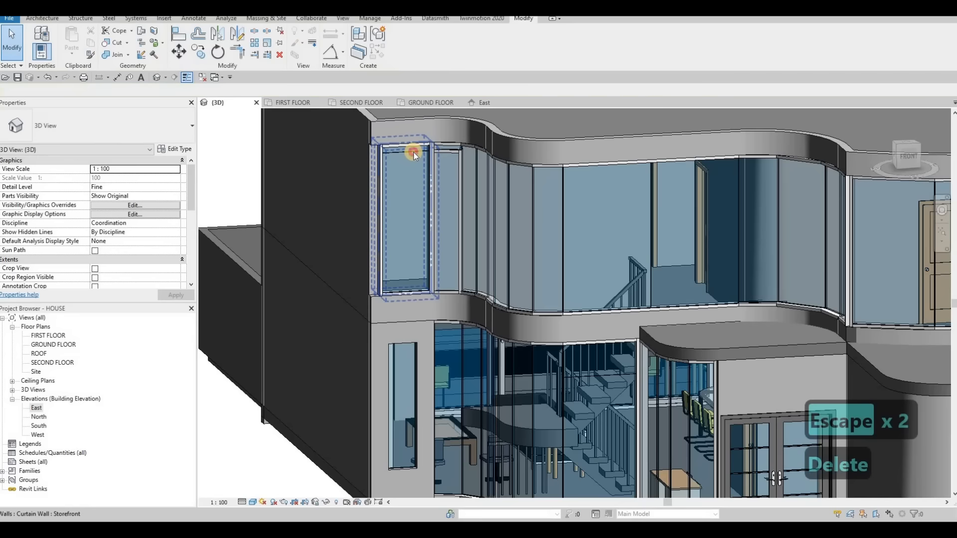
pyautogui.click(432, 127)
pyautogui.press('Delete')
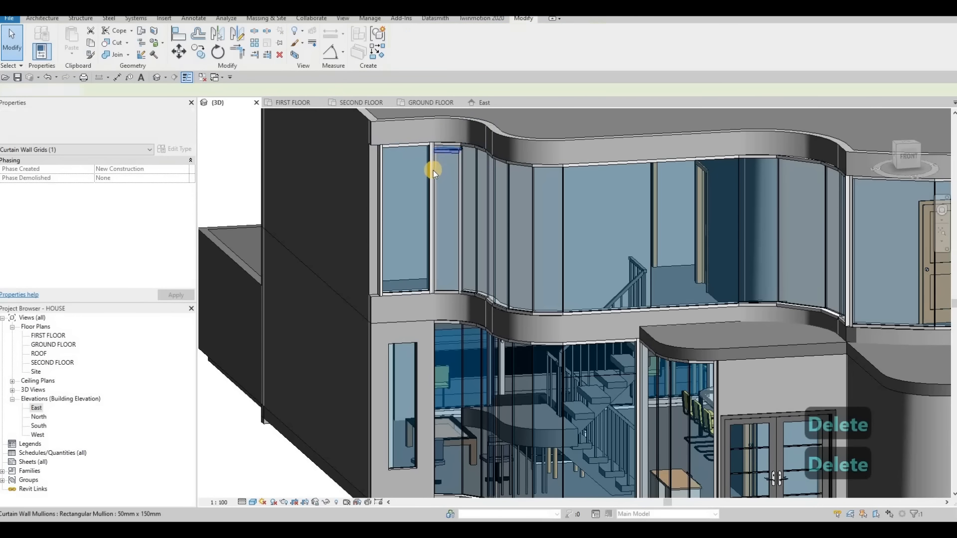
# Step: Delete the vertical mullions where the new storefront panel meets the first segment of the curved glazing, including the short piece at the top
pyautogui.click(453, 187)
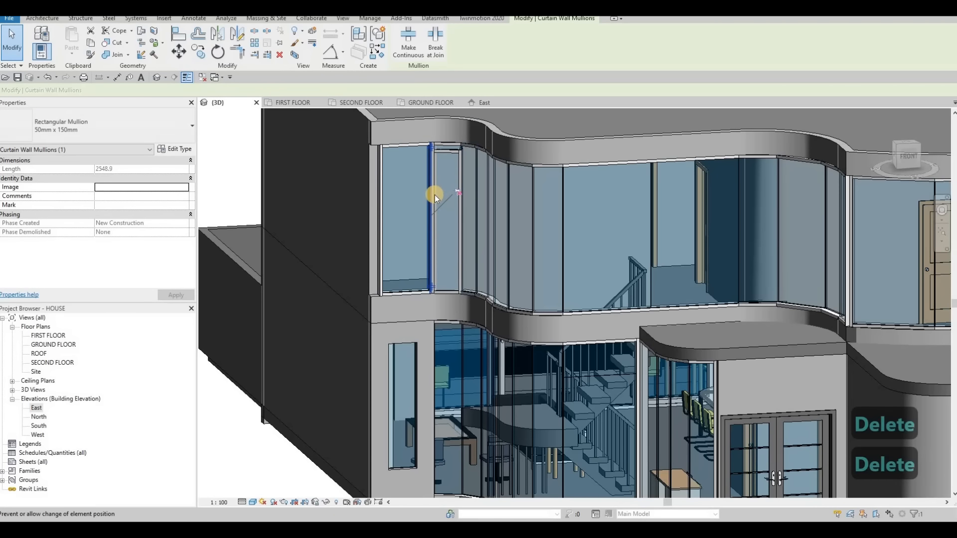
pyautogui.press('Delete')
pyautogui.click(447, 168)
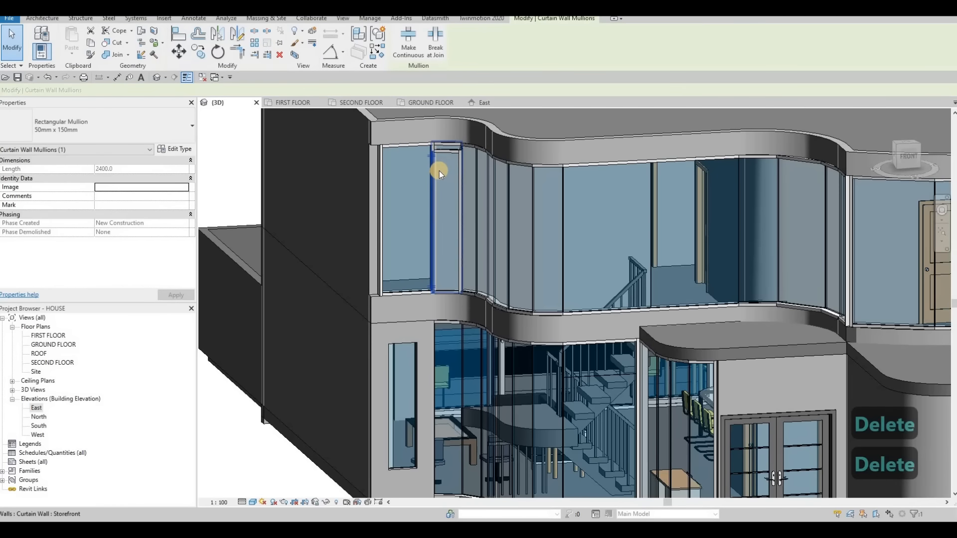
pyautogui.press('Delete')
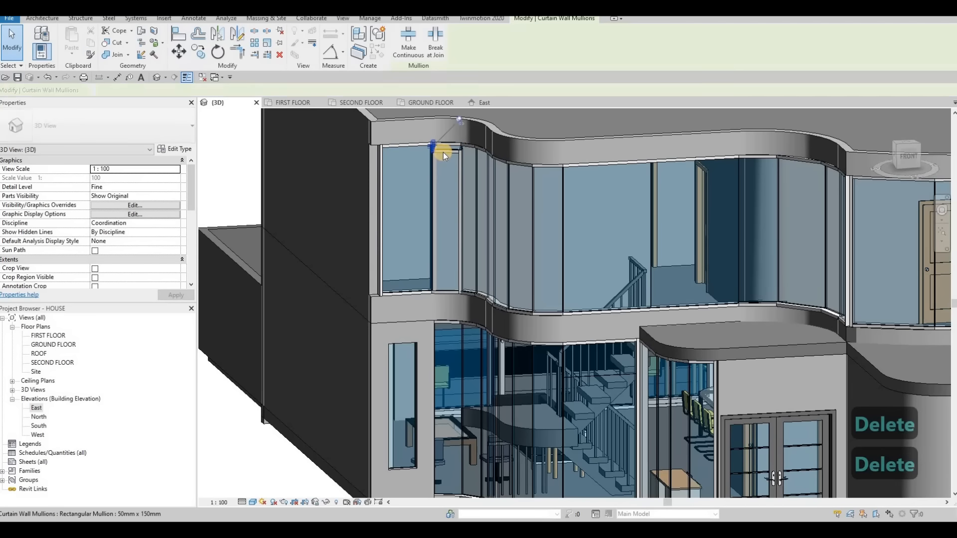
pyautogui.click(444, 152)
pyautogui.press('Delete')
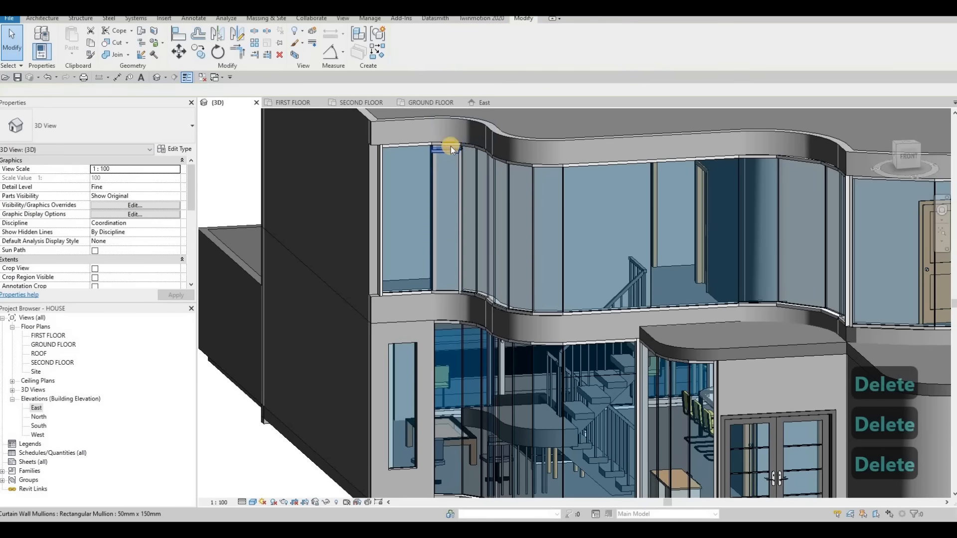
# Step: Delete the upper horizontal mullion, the remaining vertical mullion and the horizontal grid line from the first curved glazing segment
pyautogui.click(451, 146)
pyautogui.click(469, 124)
pyautogui.press('Delete')
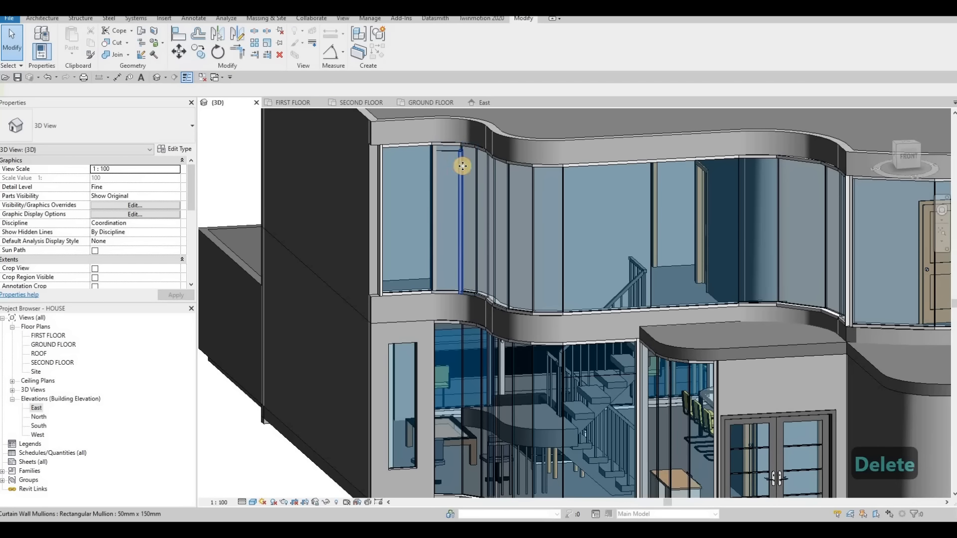
pyautogui.click(461, 167)
pyautogui.press('Delete')
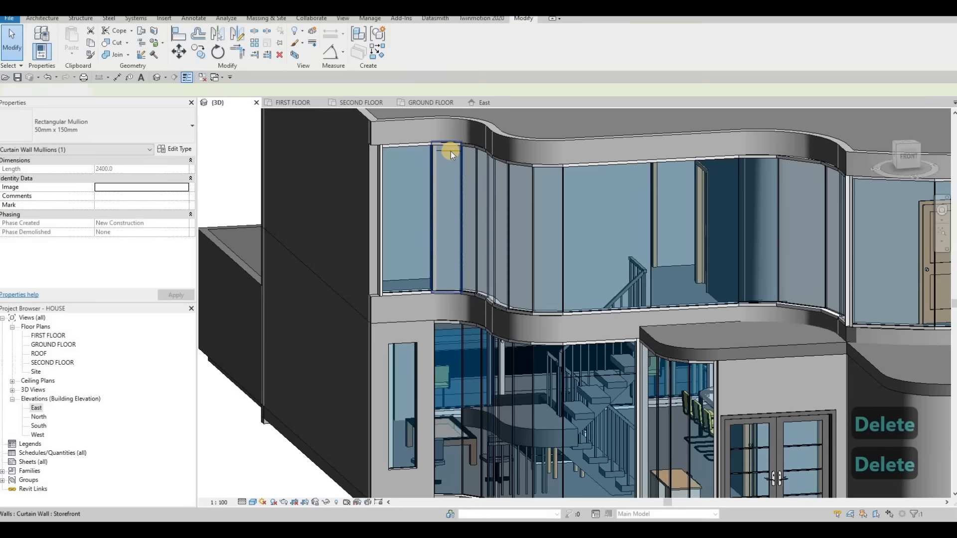
pyautogui.click(442, 150)
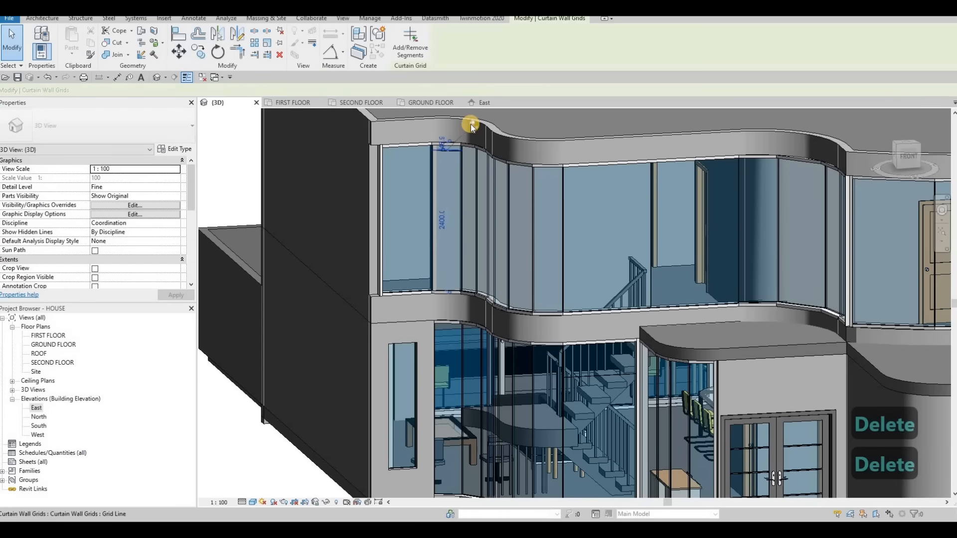
pyautogui.press('Delete')
# Step: Examine in 3D the corner where the new storefront panel, the curved glazing and the interior wall meet
pyautogui.scroll(-4, 474, 278)
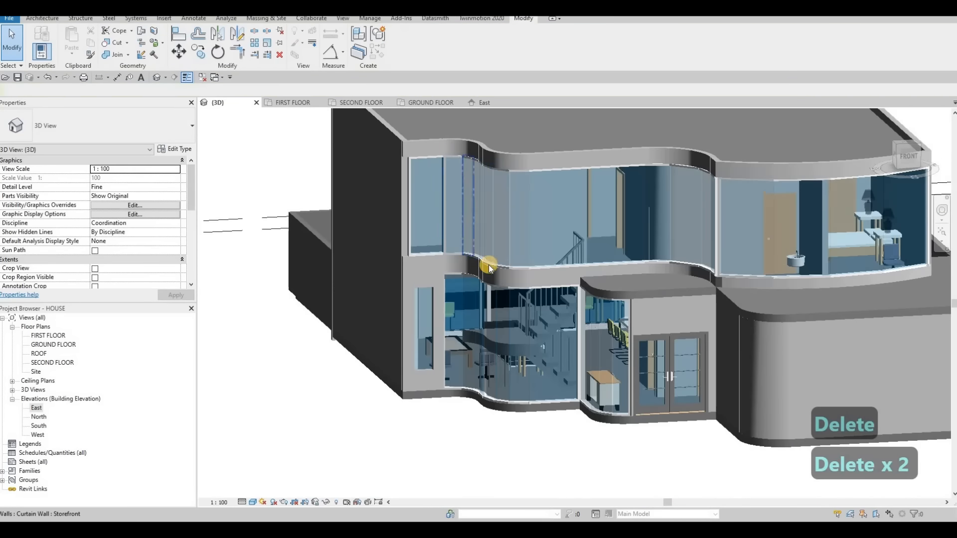
pyautogui.scroll(2, 394, 226)
pyautogui.scroll(5, 395, 227)
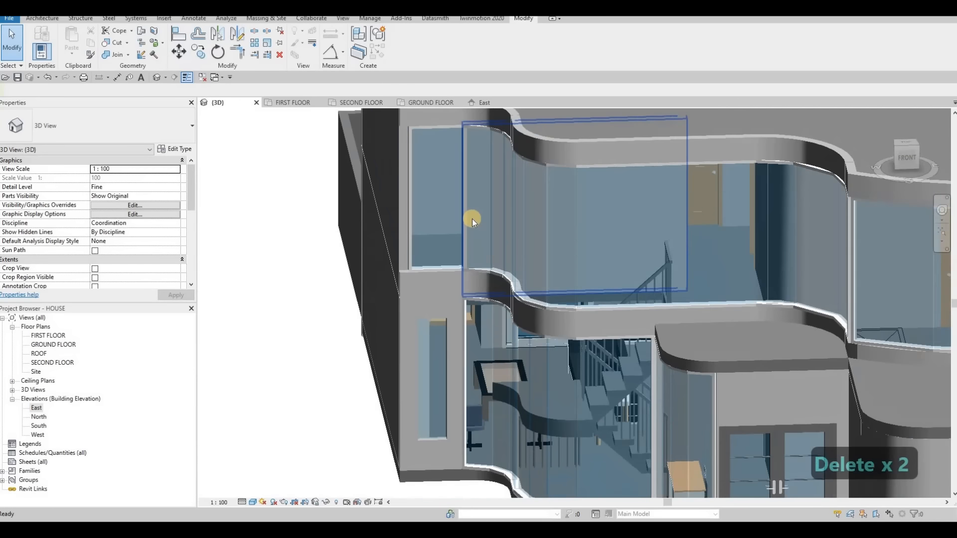
pyautogui.press('Tab')
pyautogui.press('Tab')
pyautogui.press('Tab')
pyautogui.press('Tab')
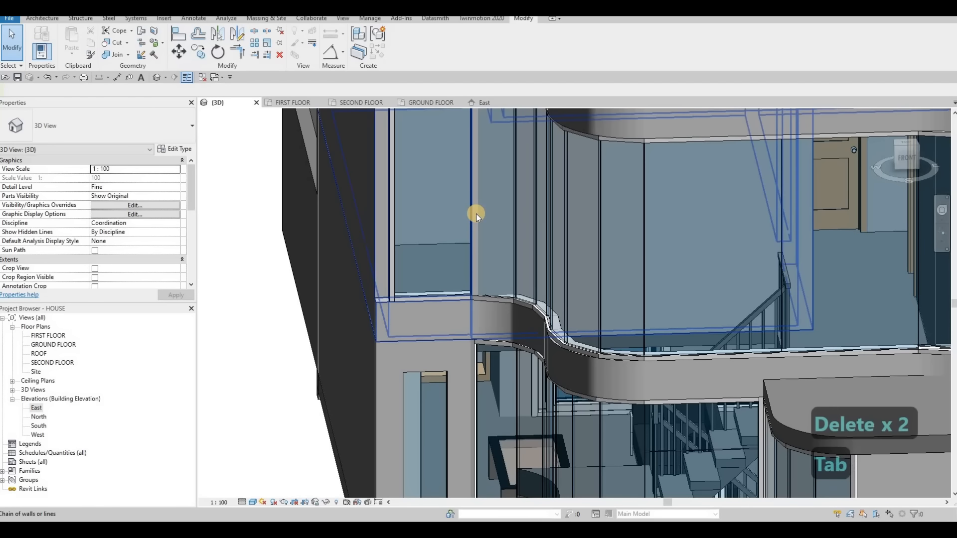
pyautogui.scroll(-1, 519, 344)
pyautogui.keyDown('shift'); pyautogui.moveTo(528, 335); pyautogui.dragTo(638, 388, button='middle'); pyautogui.keyUp('shift')
pyautogui.scroll(2, 397, 293)
pyautogui.press('Escape')
pyautogui.scroll(2, 400, 294)
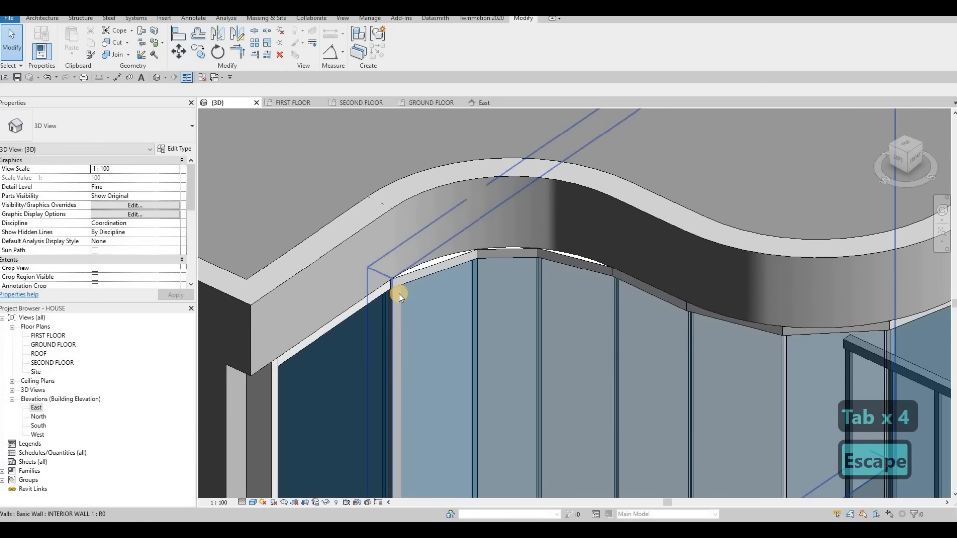
pyautogui.press('Tab')
pyautogui.press('Tab')
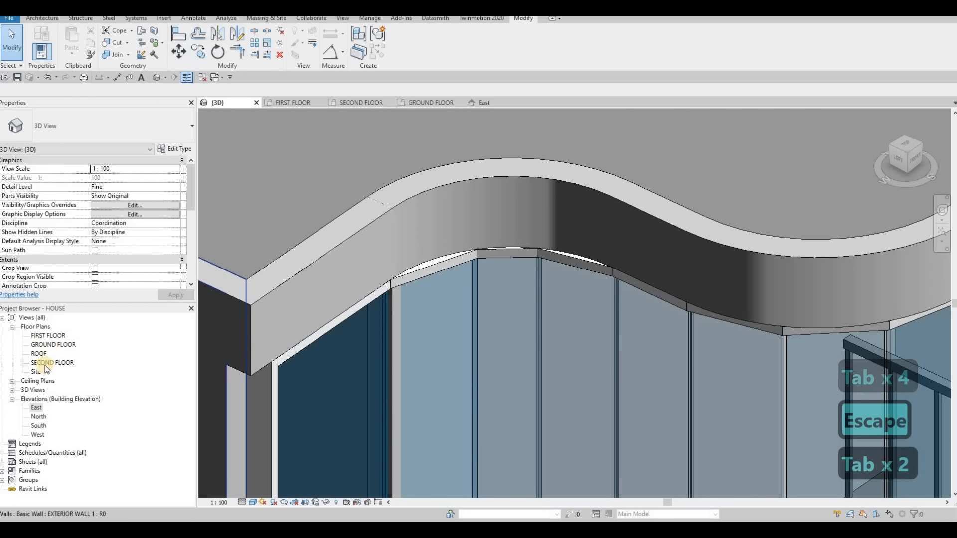
# Step: In the SECOND FLOOR plan, shorten the interior wall above the stairs so its end stops at the inner edge of the curved glazing
pyautogui.doubleClick(53, 362)
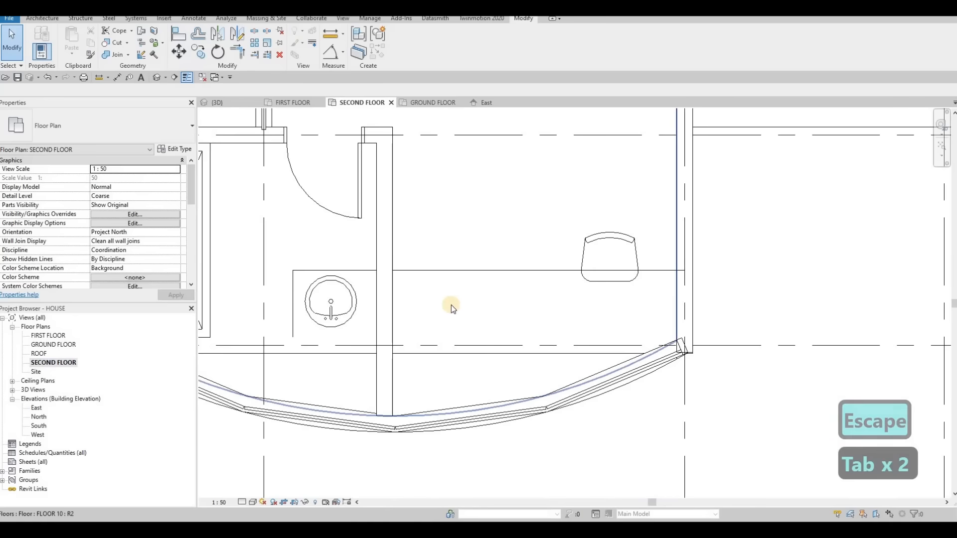
pyautogui.scroll(-4, 419, 284)
pyautogui.scroll(5, 334, 229)
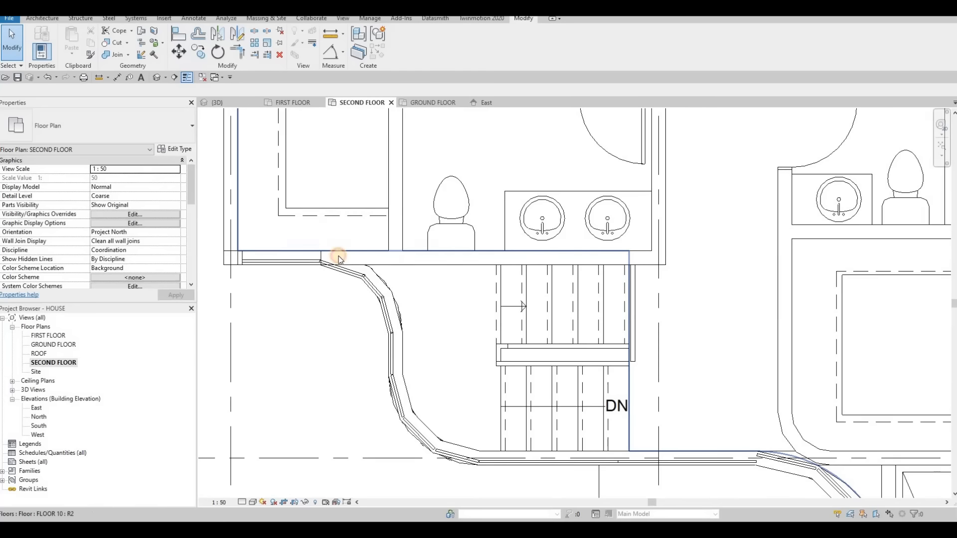
pyautogui.click(349, 255)
pyautogui.press('Escape')
pyautogui.click(355, 258)
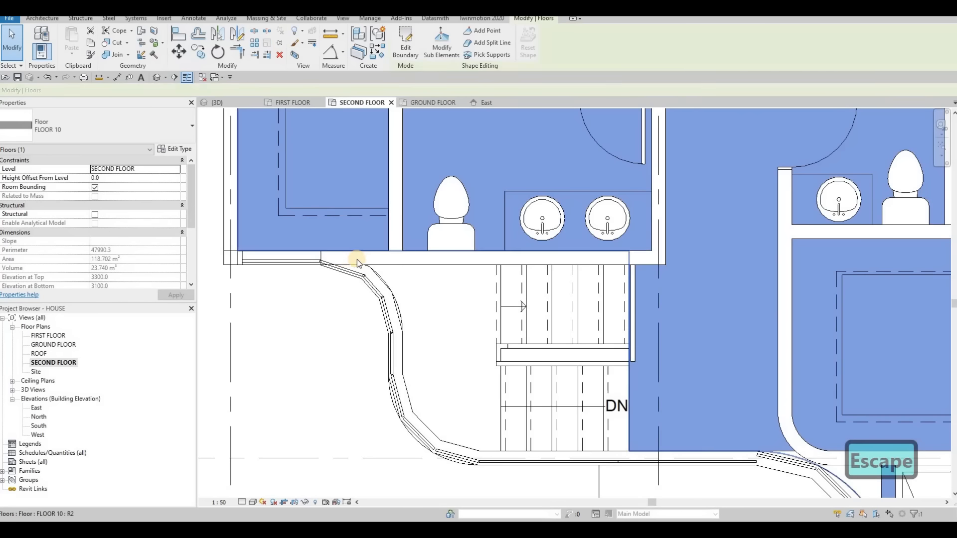
pyautogui.press('Escape')
pyautogui.click(328, 259)
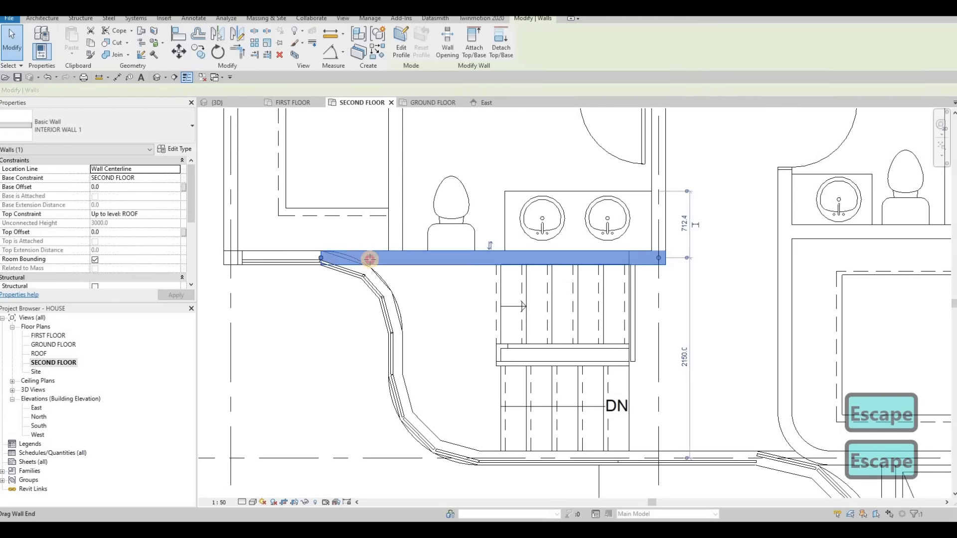
pyautogui.moveTo(369, 259); pyautogui.dragTo(372, 258)
pyautogui.press('Escape')
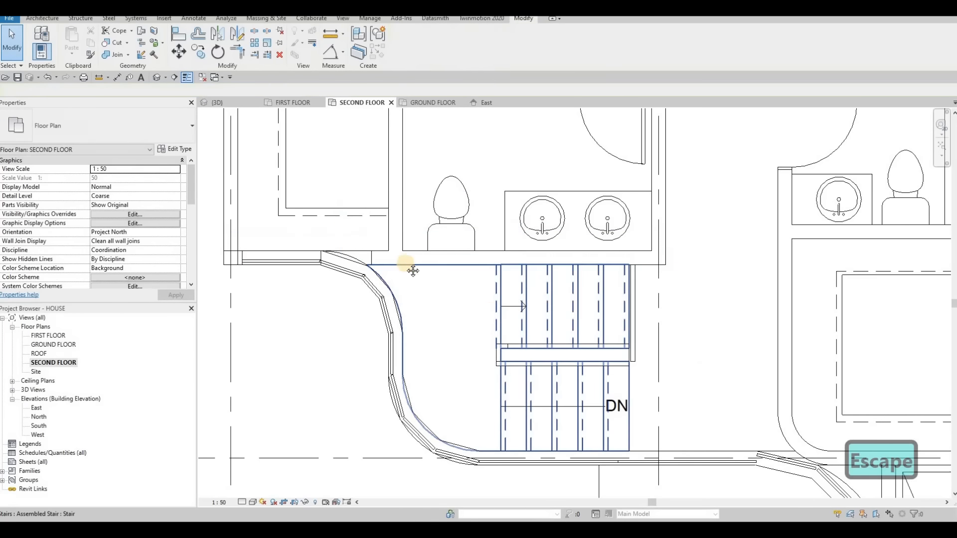
# Step: Rotate the shower stall in the front bathroom by 90 degrees and move it against the wall beside the door
pyautogui.scroll(-3, 593, 320)
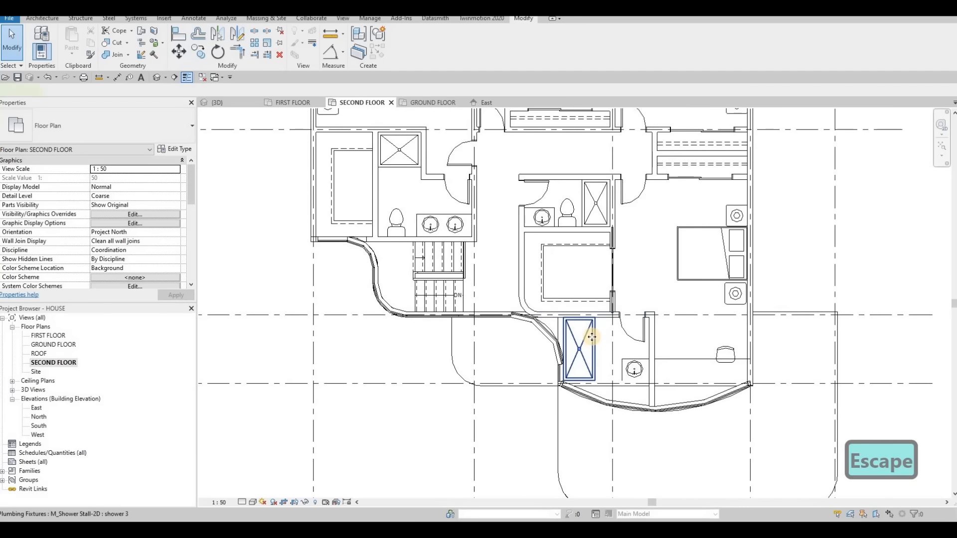
pyautogui.click(591, 337)
pyautogui.press('r')
pyautogui.press('o')
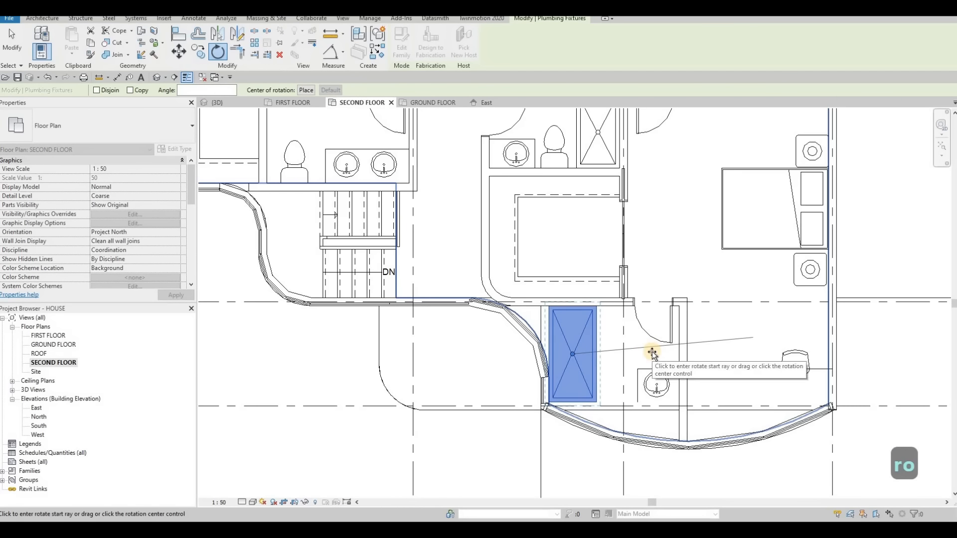
pyautogui.click(653, 353)
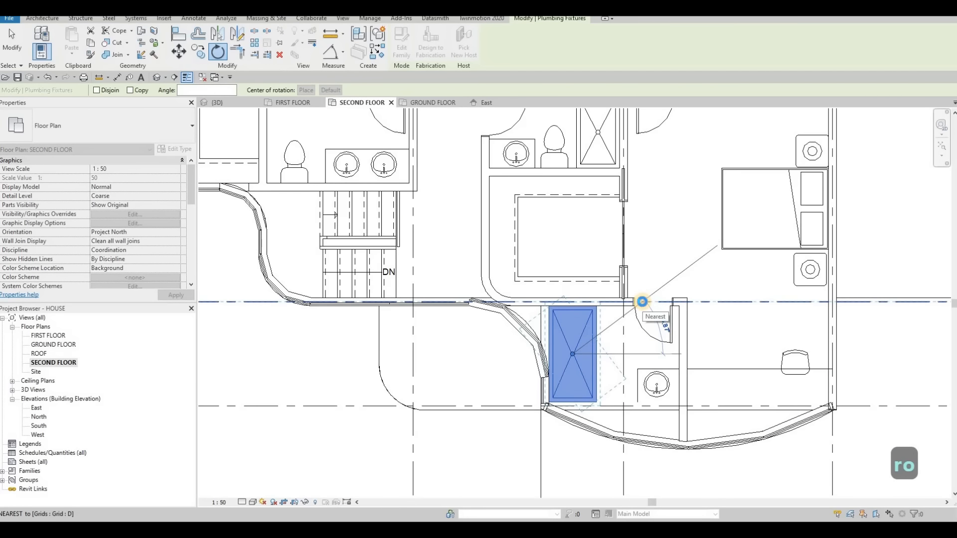
pyautogui.write('90')
pyautogui.press('Return')
pyautogui.moveTo(588, 331); pyautogui.dragTo(608, 320)
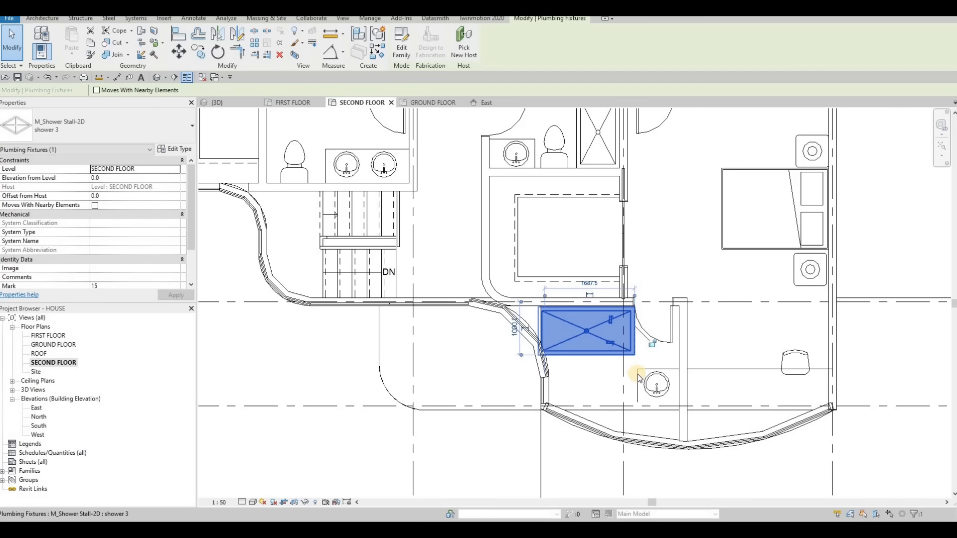
# Step: Delete the shower stall from the front bathroom
pyautogui.moveTo(643, 391); pyautogui.dragTo(639, 380, button='middle')
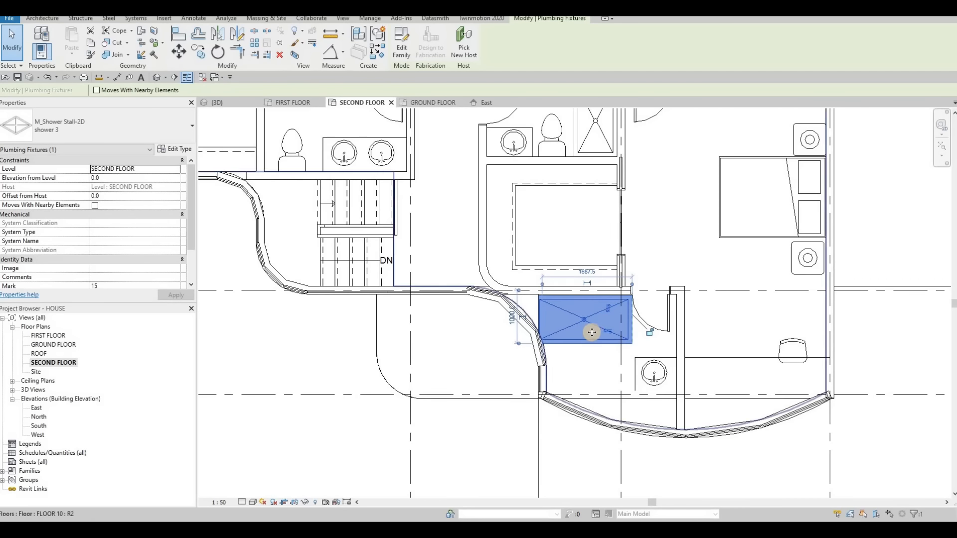
pyautogui.press('Delete')
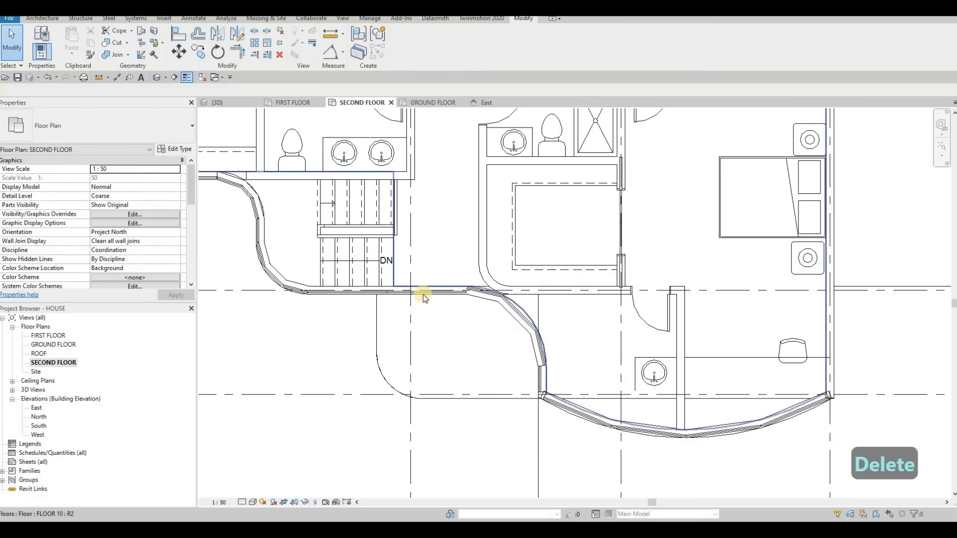
pyautogui.click(538, 304)
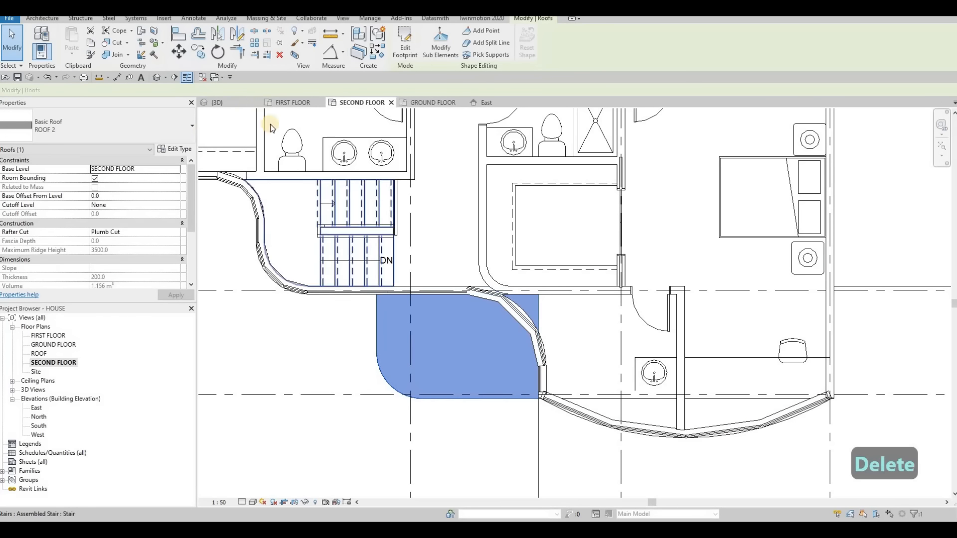
pyautogui.press('Escape')
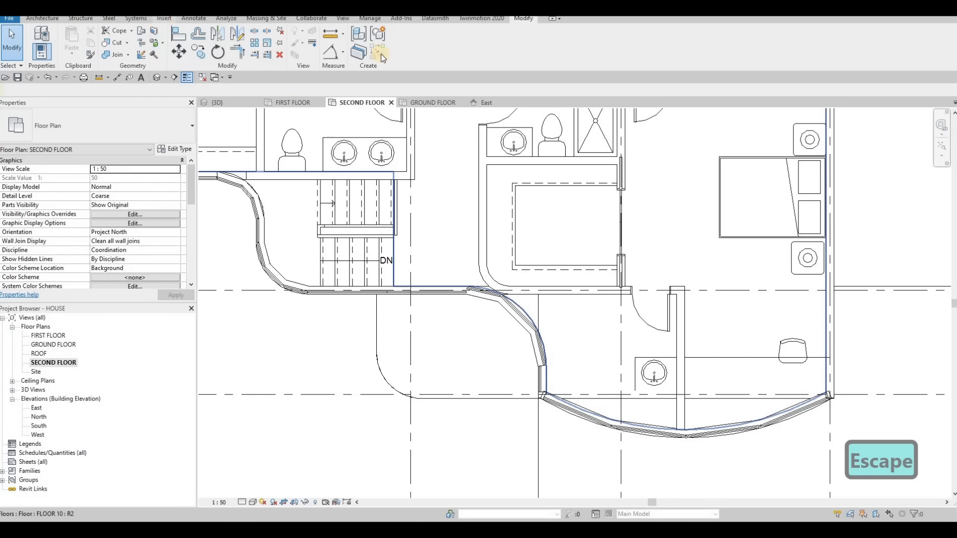
# Step: Load the M_Tub-Free Standing-3D family from the library's Plumbing, Architectural, Fixtures, Bathtubs folder
pyautogui.press('Escape')
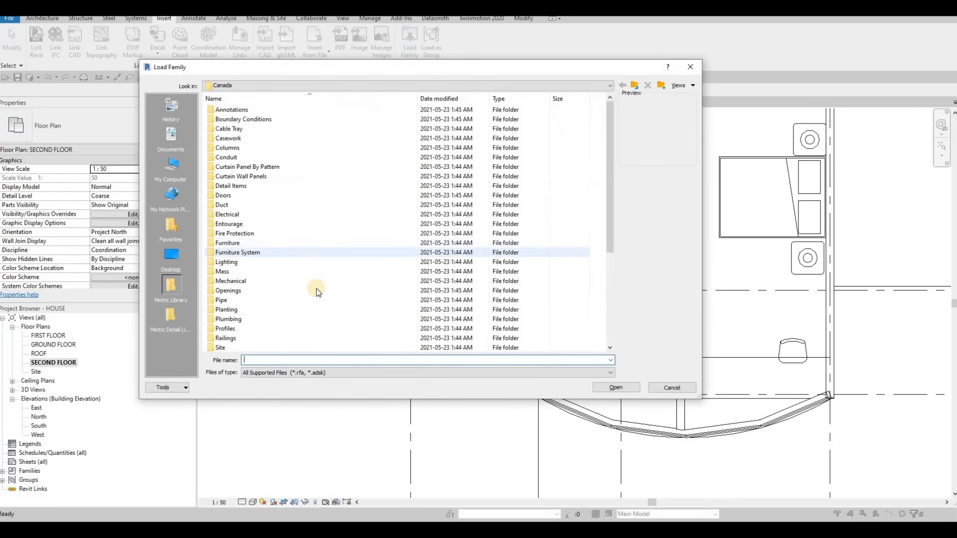
pyautogui.scroll(-6, 255, 277)
pyautogui.scroll(3, 240, 264)
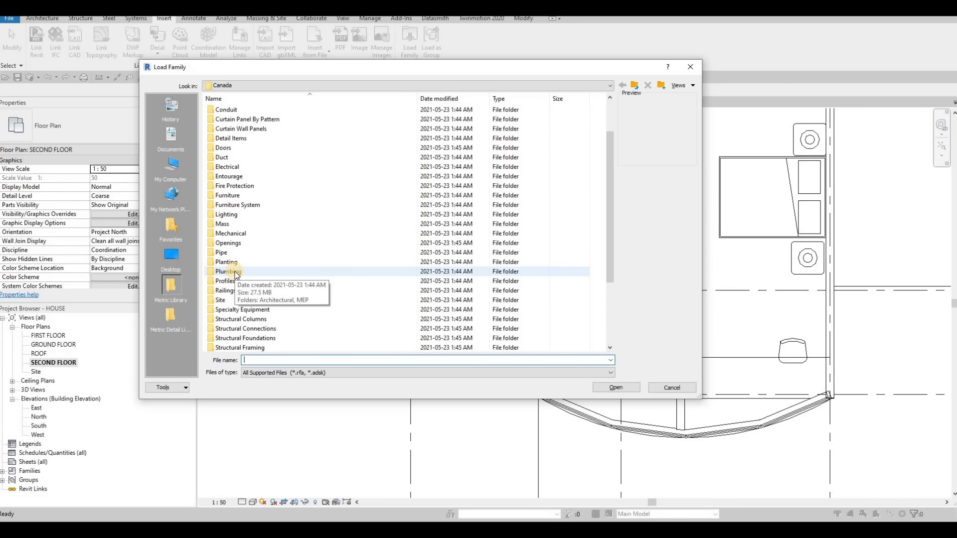
pyautogui.doubleClick(254, 271)
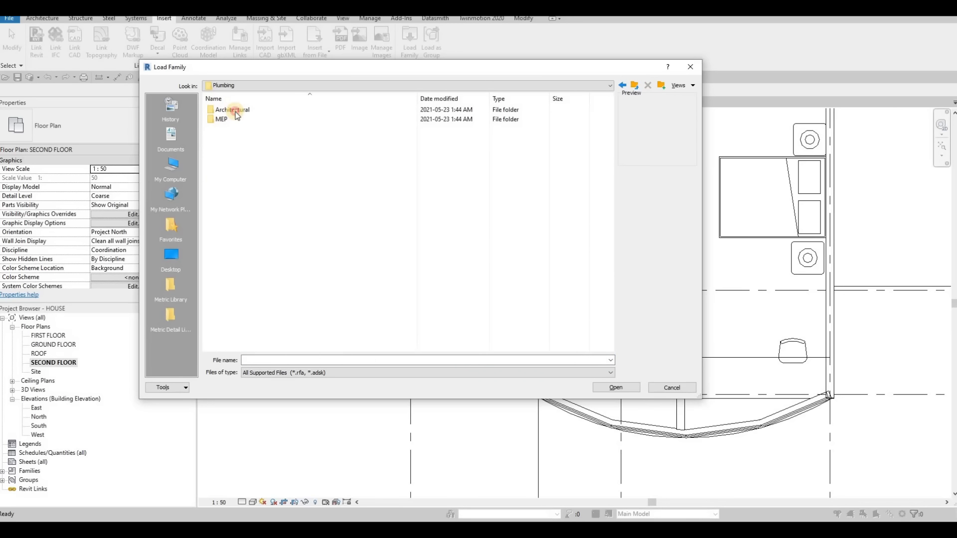
pyautogui.doubleClick(237, 114)
pyautogui.click(241, 121)
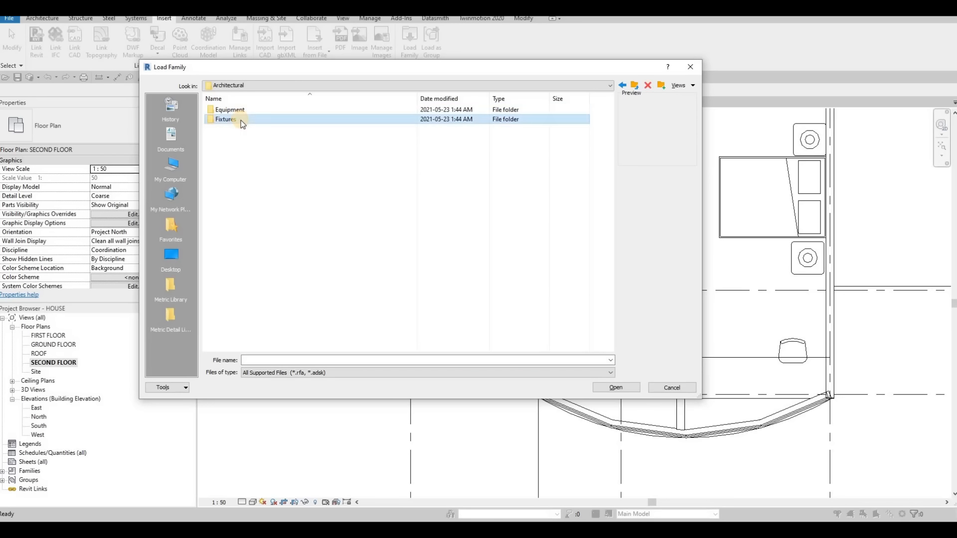
pyautogui.doubleClick(240, 121)
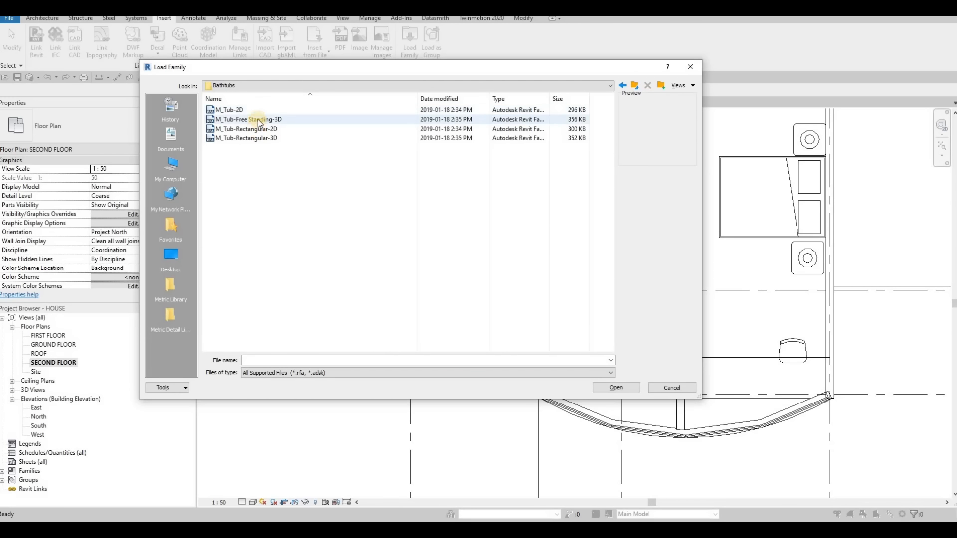
pyautogui.click(257, 121)
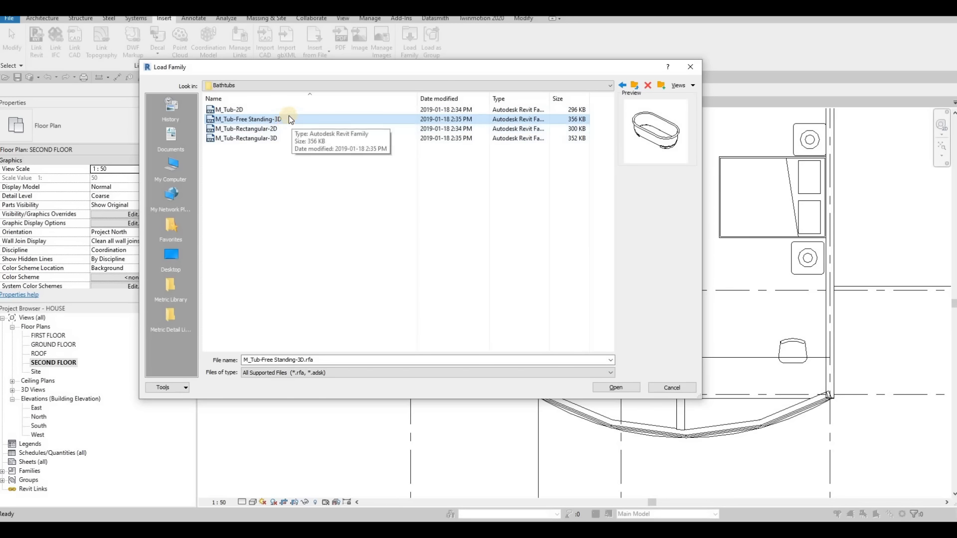
pyautogui.click(621, 388)
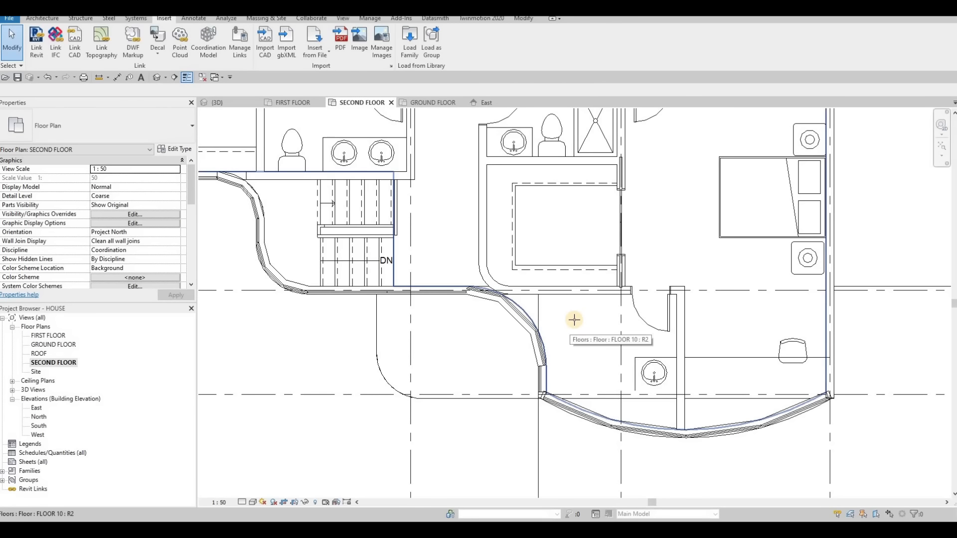
# Step: Place the M_Tub-Free Standing-3D tub in the front bathroom, turned lengthwise beside the curved glazing
pyautogui.press('c')
pyautogui.press('m')
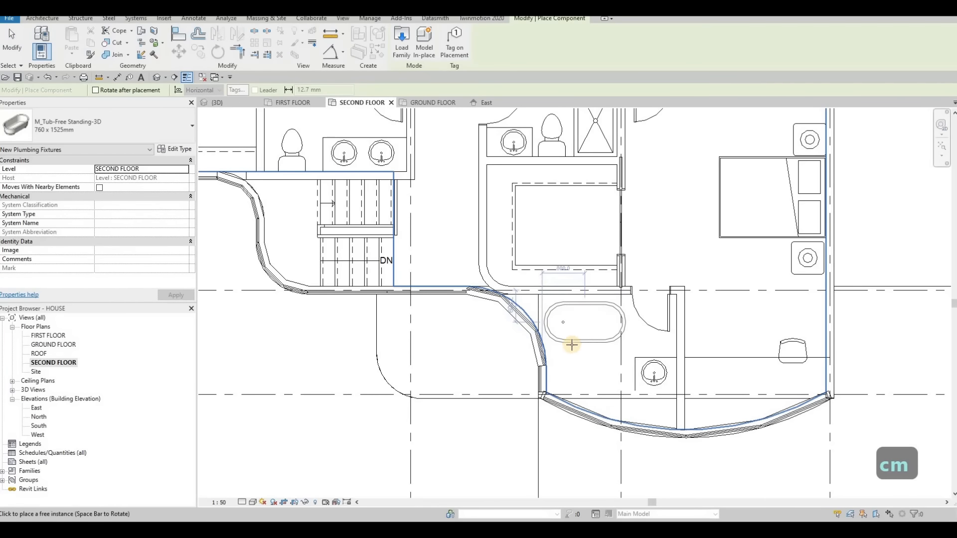
pyautogui.press('space')
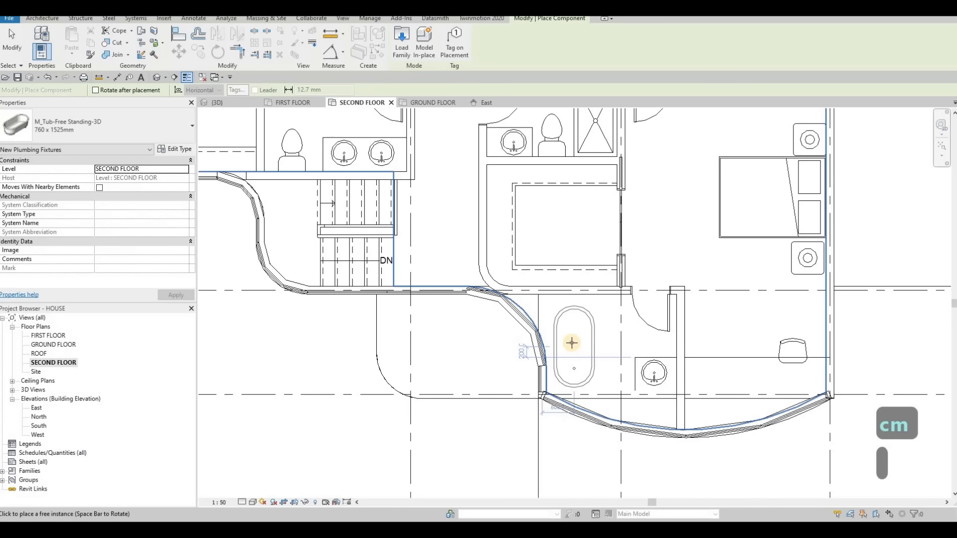
pyautogui.click(612, 361)
pyautogui.press('Escape')
pyautogui.press('Escape')
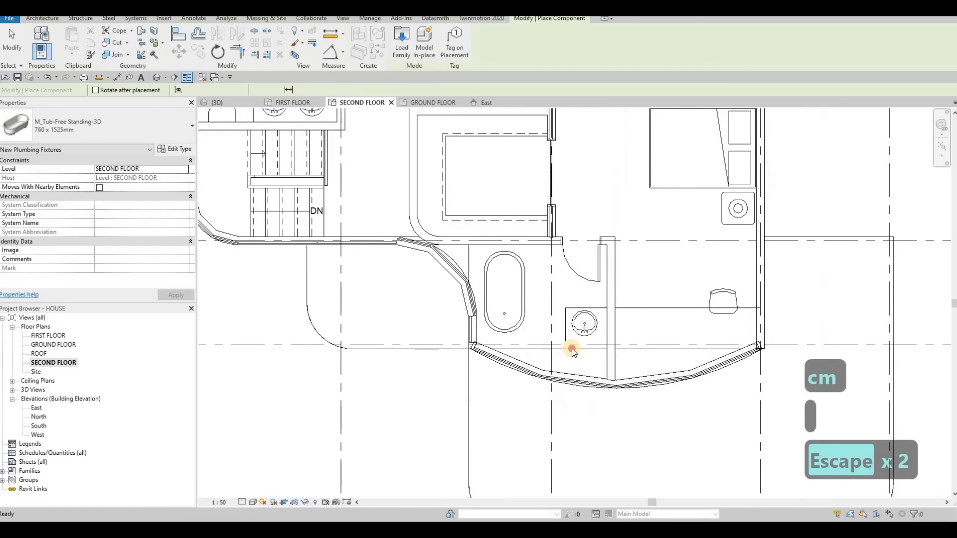
pyautogui.press('Escape')
pyautogui.click(571, 348)
pyautogui.press('Escape')
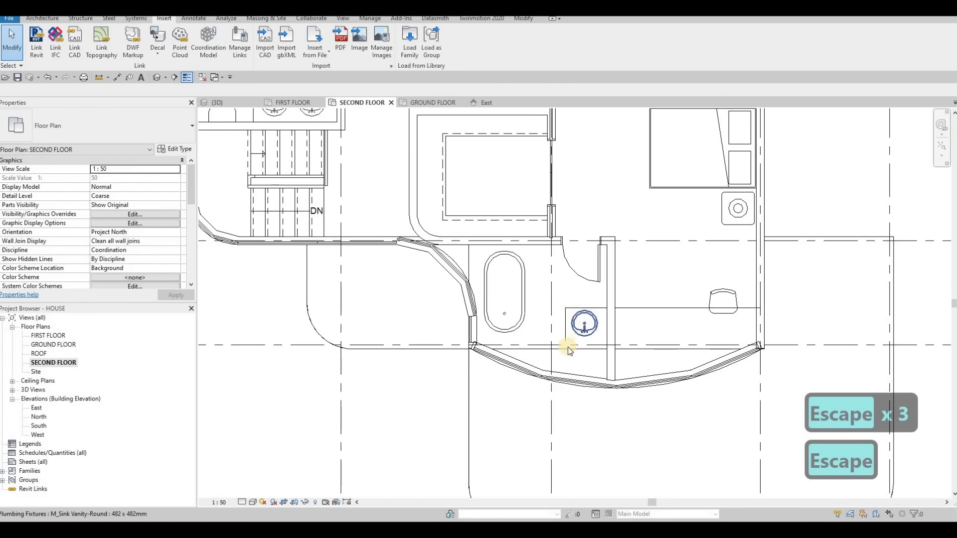
# Step: Rotate the round vanity sink in the front bathroom by 90 degrees so its faucet faces the partition wall
pyautogui.scroll(2, 571, 351)
pyautogui.click(585, 358)
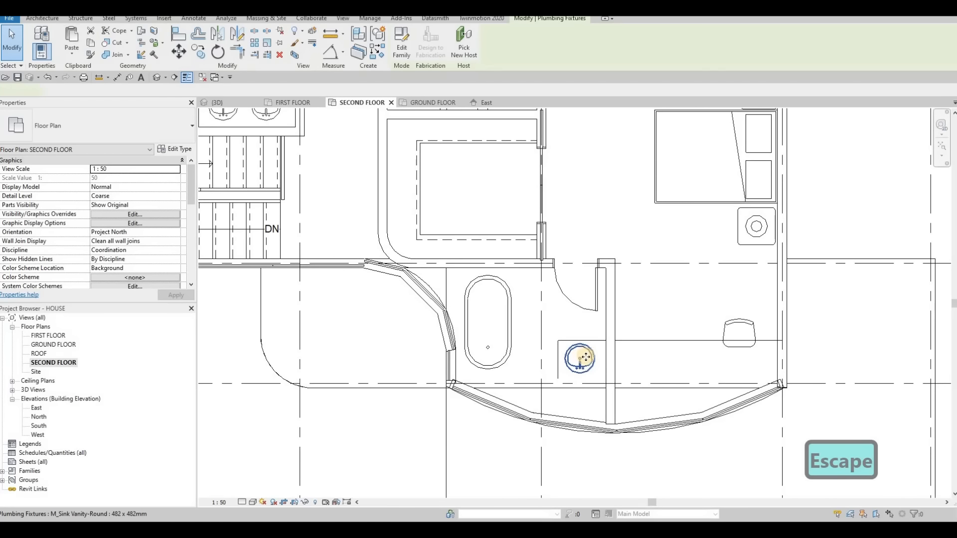
pyautogui.click(585, 358)
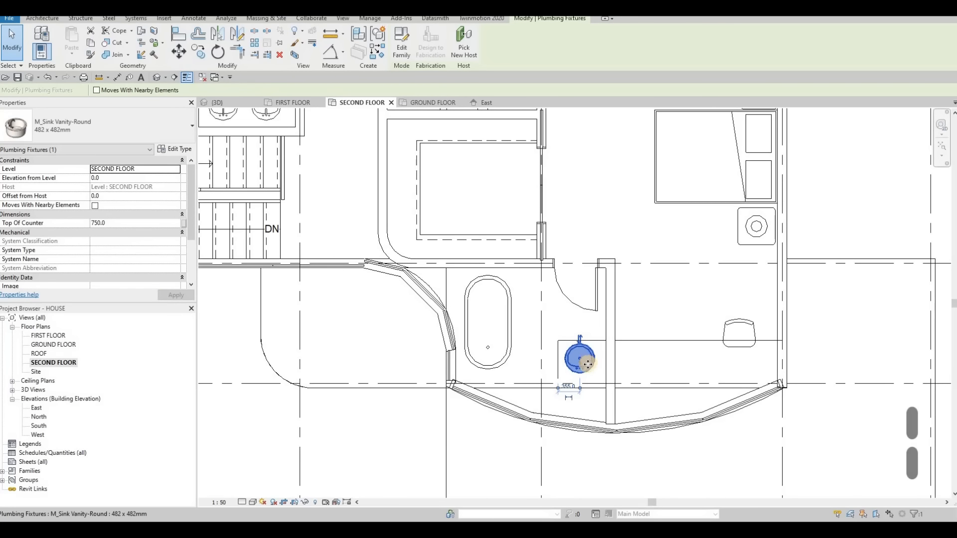
pyautogui.press('o')
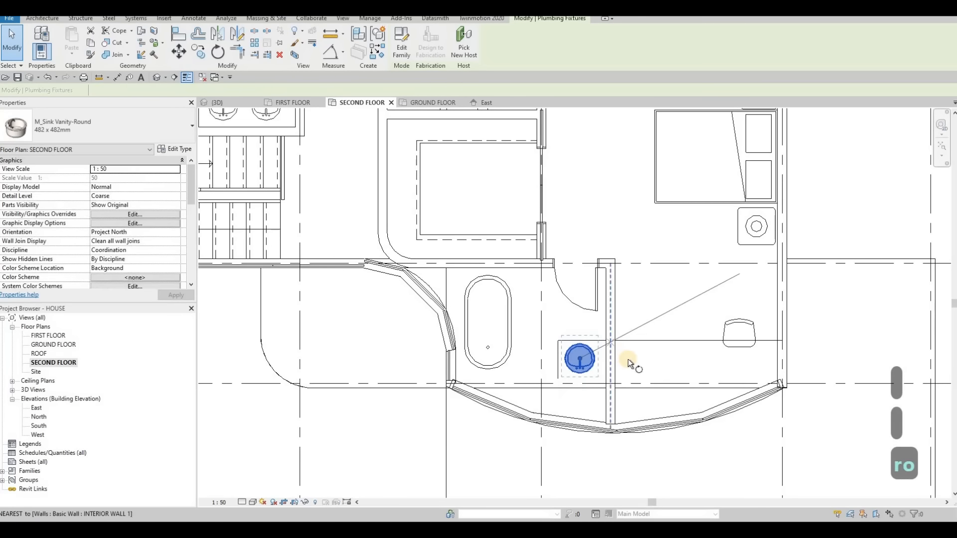
pyautogui.click(628, 359)
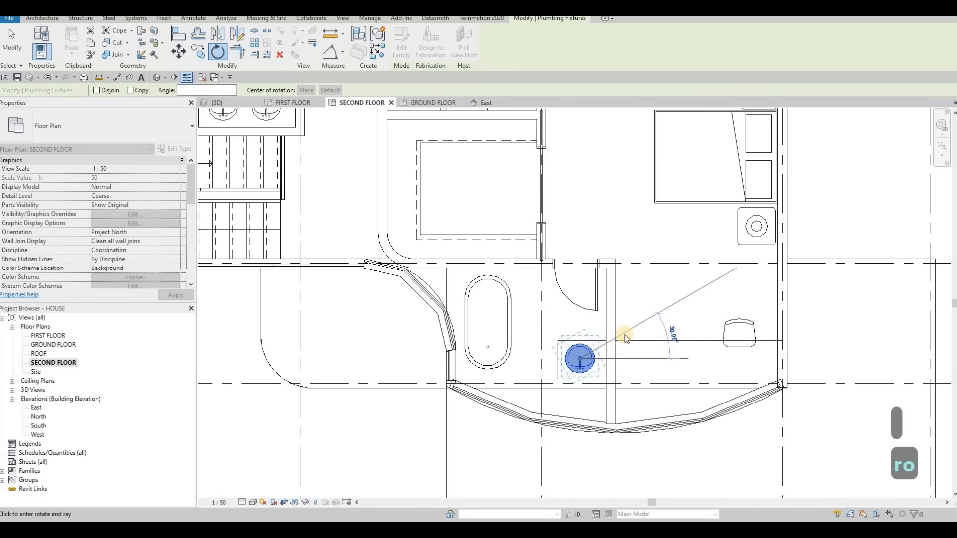
pyautogui.write('90')
pyautogui.press('Return')
pyautogui.press('Escape')
pyautogui.press('Escape')
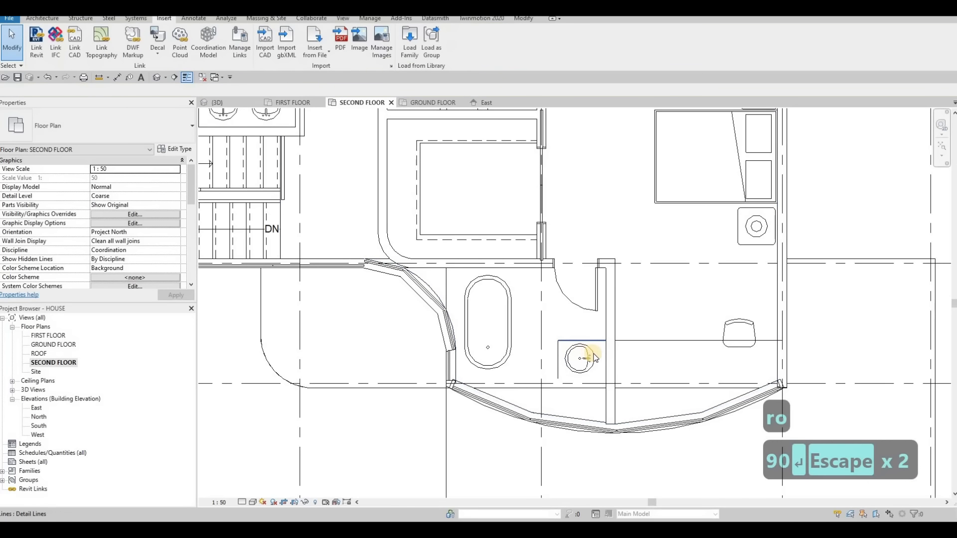
pyautogui.press('Escape')
# Step: Move the round sink along the partition wall toward the curved glazing and place a copy of it directly above
pyautogui.click(590, 357)
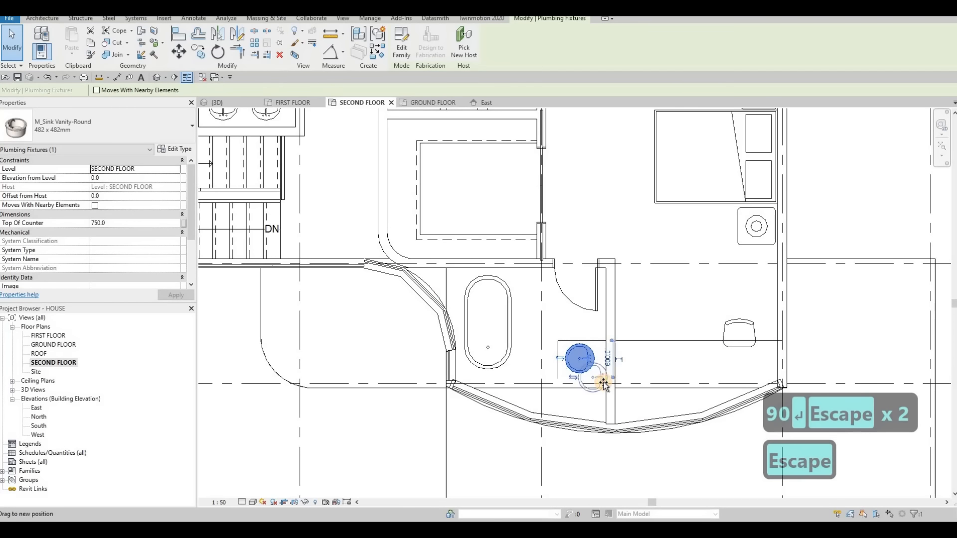
pyautogui.moveTo(604, 385); pyautogui.dragTo(596, 382)
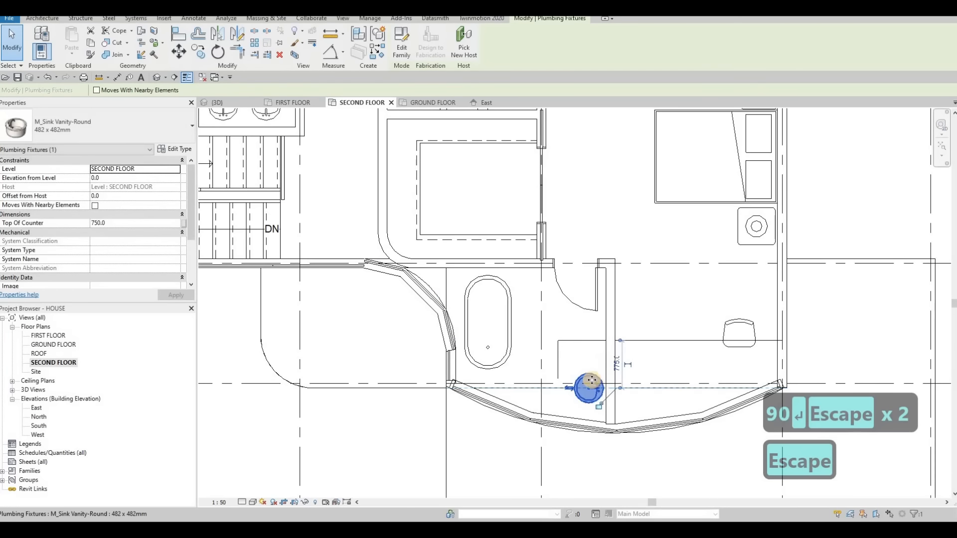
pyautogui.press('c')
pyautogui.press('o')
pyautogui.click(588, 380)
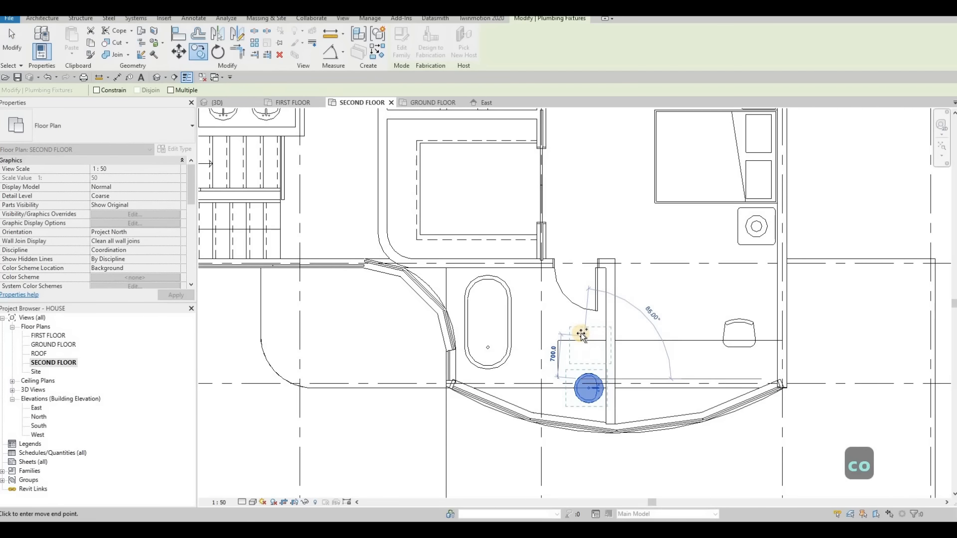
pyautogui.click(581, 339)
pyautogui.press('Escape')
pyautogui.press('Escape')
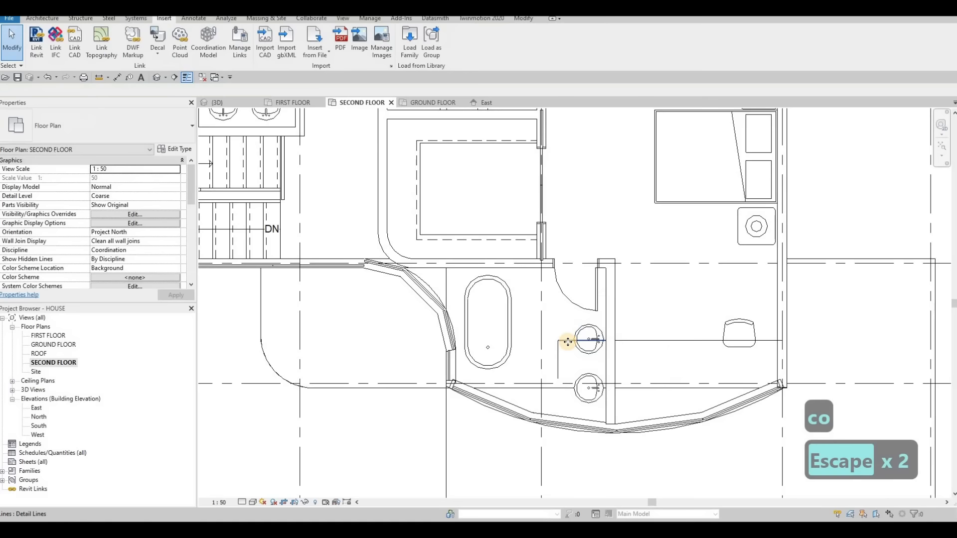
# Step: Move the vanity counter's upper edge line above the upper sink and extend its side line down to the curved glazing
pyautogui.click(568, 341)
pyautogui.moveTo(569, 319); pyautogui.dragTo(568, 317)
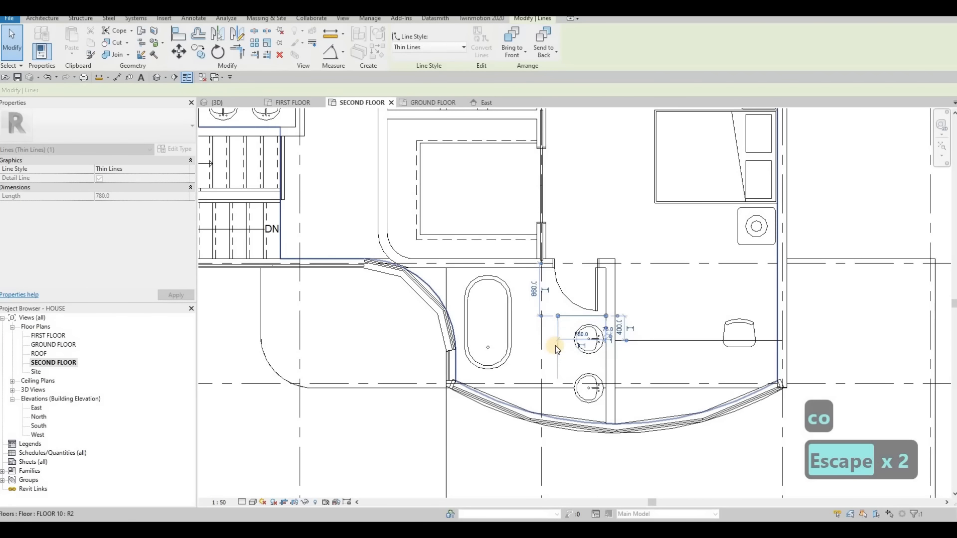
pyautogui.click(557, 376)
pyautogui.moveTo(556, 379); pyautogui.dragTo(557, 416)
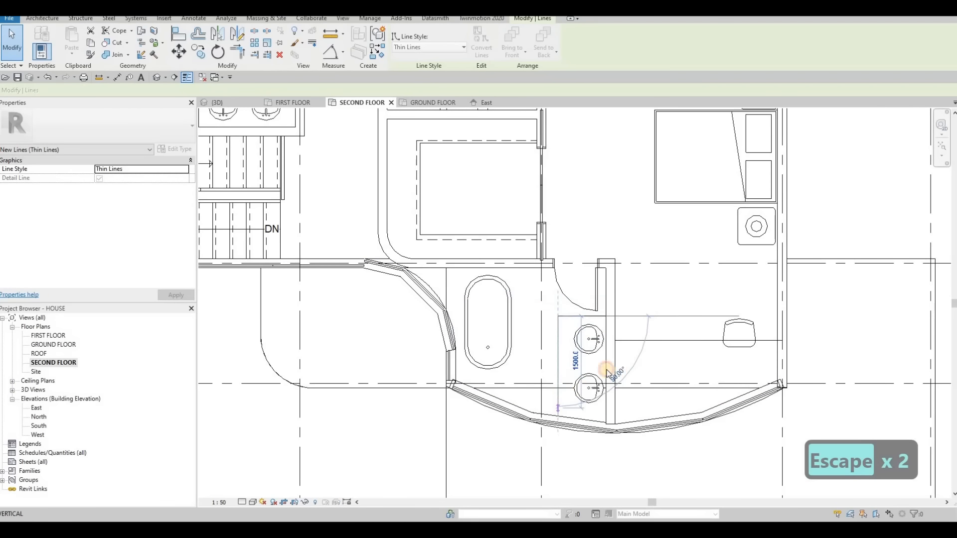
pyautogui.press('Escape')
pyautogui.scroll(-1, 627, 344)
pyautogui.moveTo(680, 344); pyautogui.dragTo(622, 352, button='middle')
pyautogui.press('Escape')
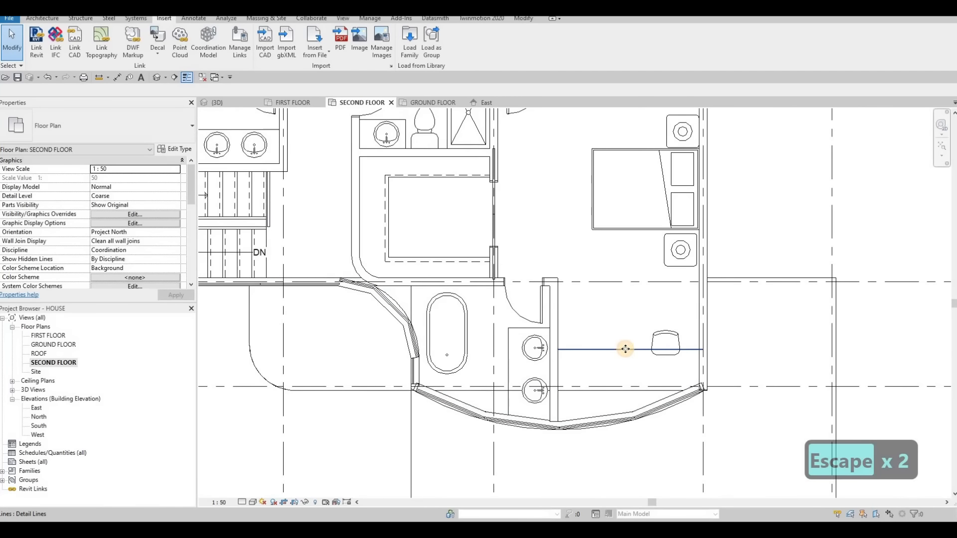
# Step: Shift the bedroom's desk line and its chair closer to the curved front glazing
pyautogui.moveTo(625, 349); pyautogui.dragTo(591, 373)
pyautogui.press('Escape')
pyautogui.click(665, 342)
pyautogui.press('Escape')
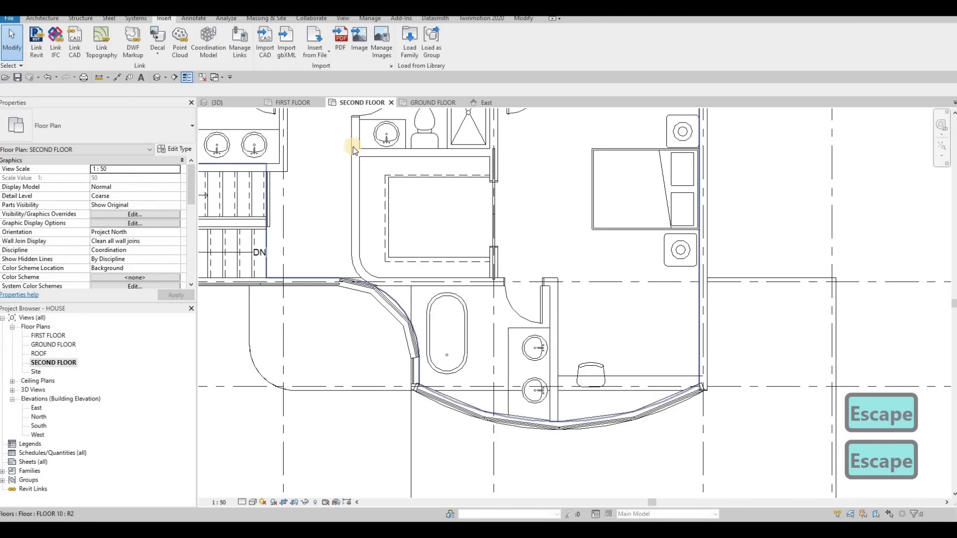
pyautogui.press('Escape')
# Step: In the 3D view, delete the narrow curtain wall window from the first-floor exterior wall at the front corner
pyautogui.click(237, 103)
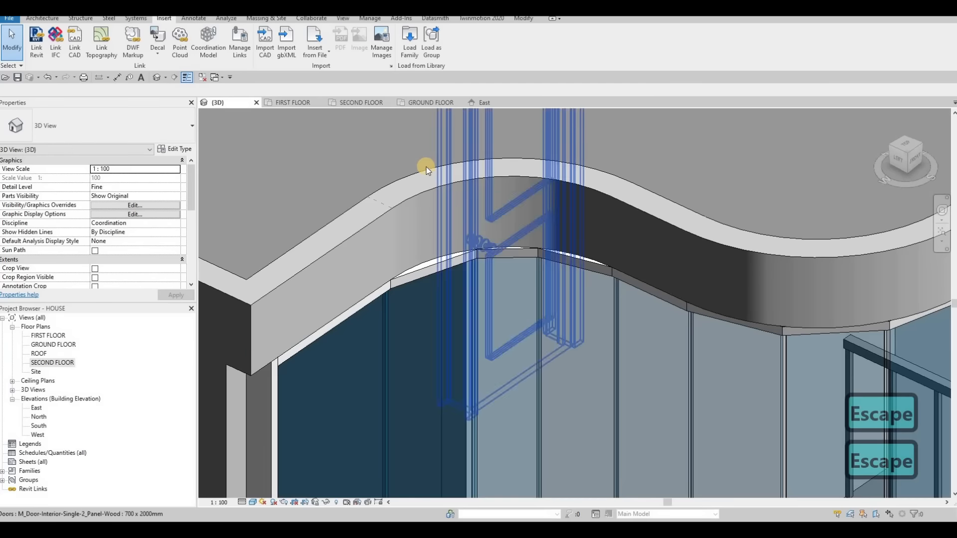
pyautogui.scroll(-5, 434, 174)
pyautogui.moveTo(444, 185)
pyautogui.keyDown('shift'); pyautogui.mouseDown(button='middle')
pyautogui.moveTo(513, 224)
pyautogui.moveTo(575, 199)
pyautogui.moveTo(460, 188)
pyautogui.moveTo(453, 199)
pyautogui.mouseUp(button='middle'); pyautogui.keyUp('shift')
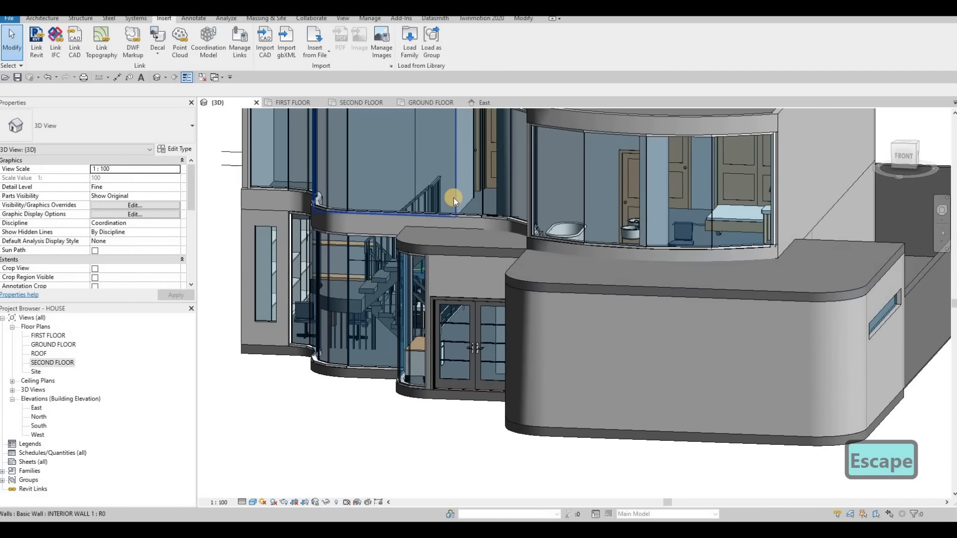
pyautogui.keyDown('shift'); pyautogui.moveTo(471, 231); pyautogui.dragTo(407, 212, button='middle'); pyautogui.keyUp('shift')
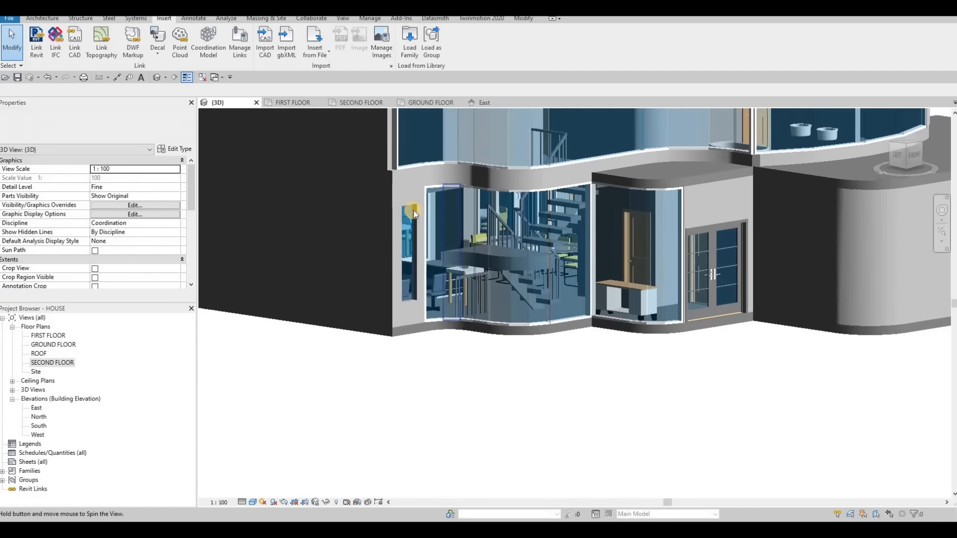
pyautogui.scroll(5, 411, 202)
pyautogui.click(403, 195)
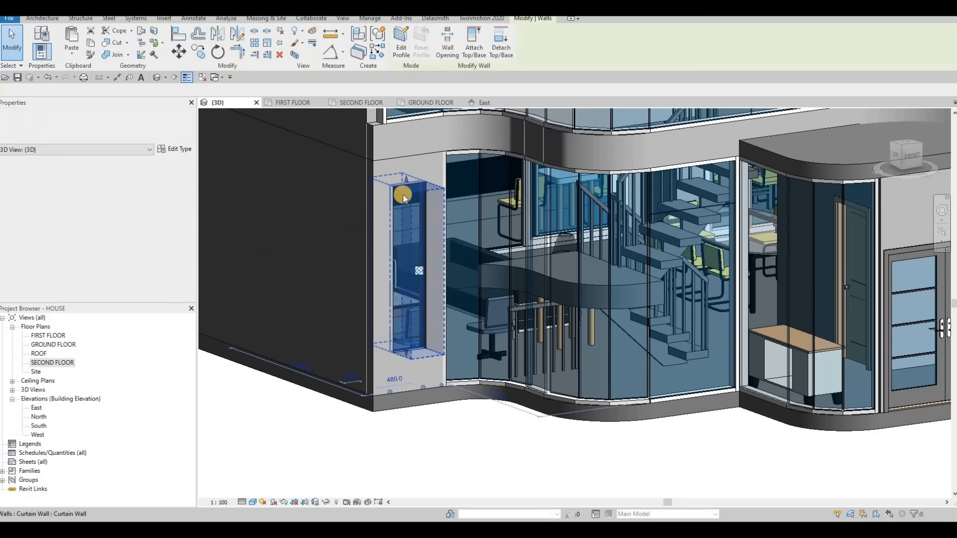
pyautogui.press('Delete')
# Step: Change the short first-floor exterior wall at the front corner to the Curtain Wall Storefront type, deleting the elements in error
pyautogui.click(442, 188)
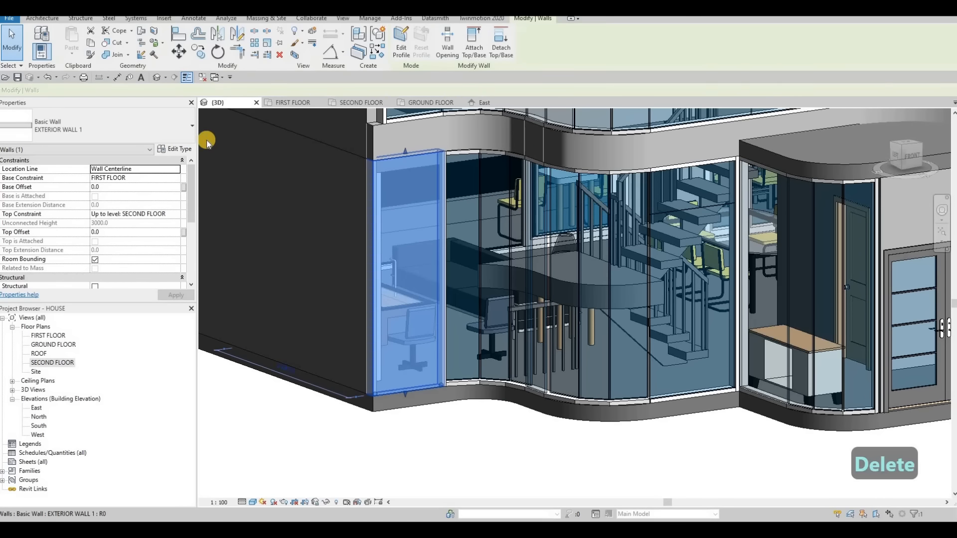
pyautogui.click(85, 126)
pyautogui.scroll(-10, 65, 280)
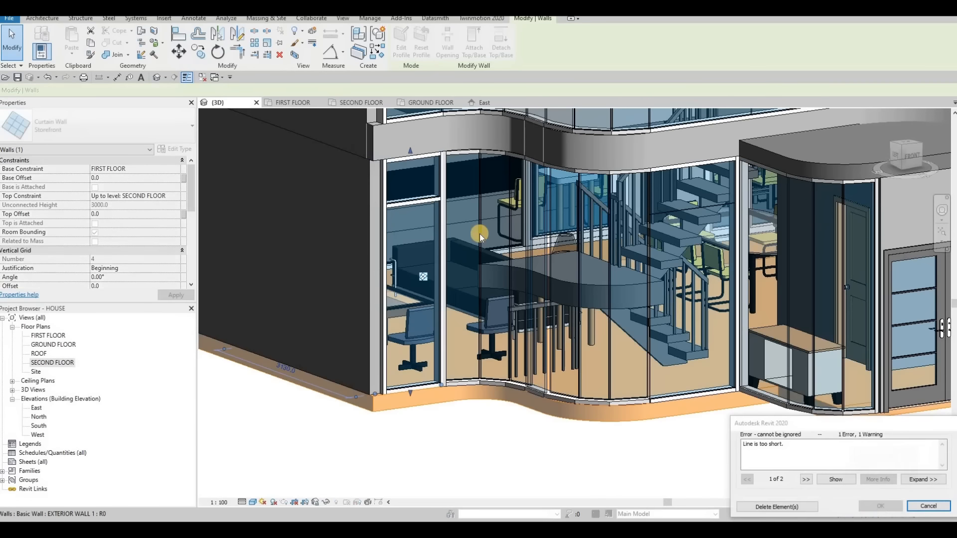
pyautogui.press('Escape')
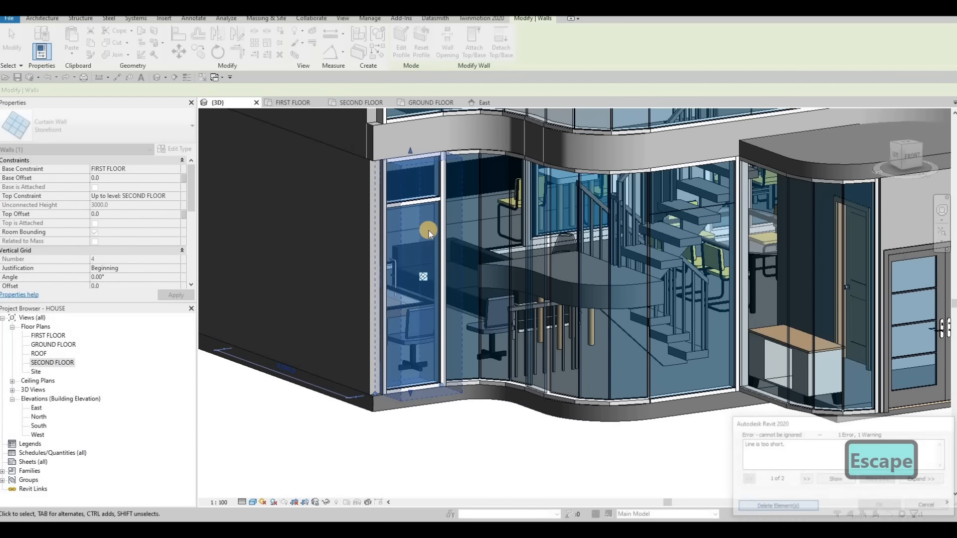
pyautogui.press('Escape')
pyautogui.press('Escape')
# Step: Delete the horizontal mullion in the new storefront wall and the doubled vertical mullions where it meets the curved glazing
pyautogui.click(434, 177)
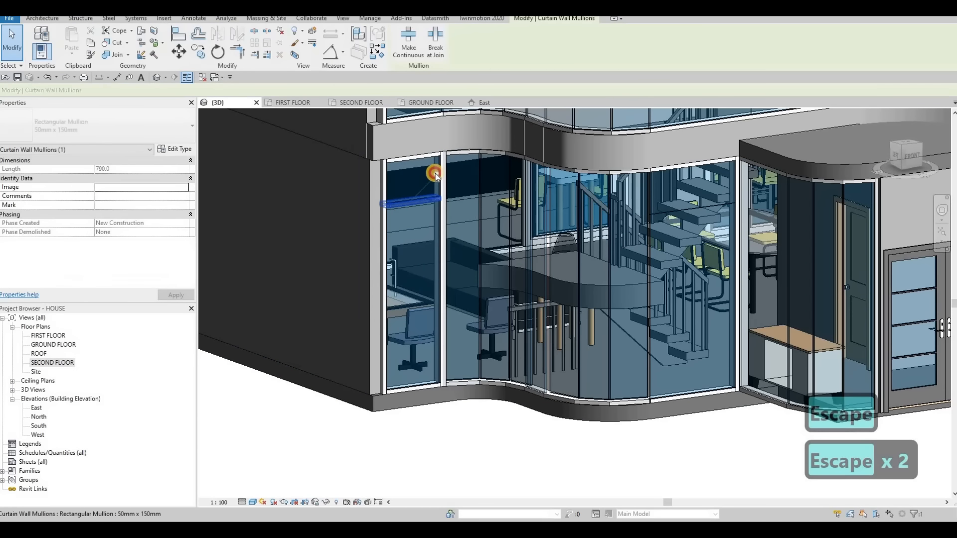
pyautogui.press('Delete')
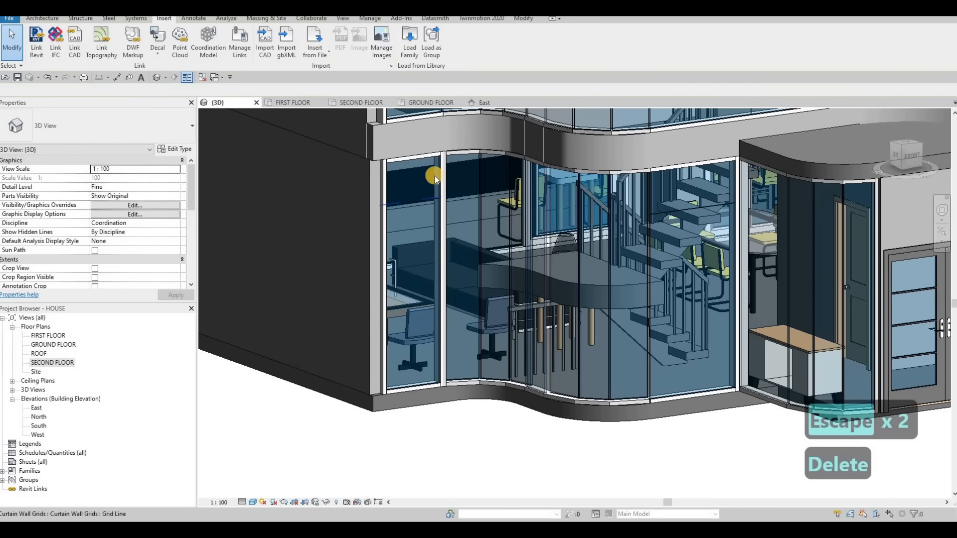
pyautogui.click(445, 189)
pyautogui.press('Delete')
pyautogui.click(445, 194)
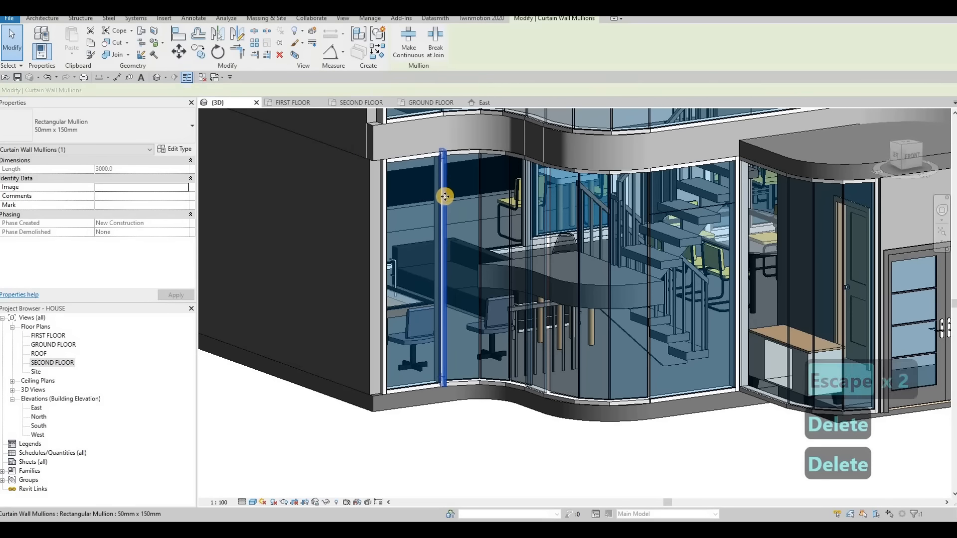
pyautogui.press('Delete')
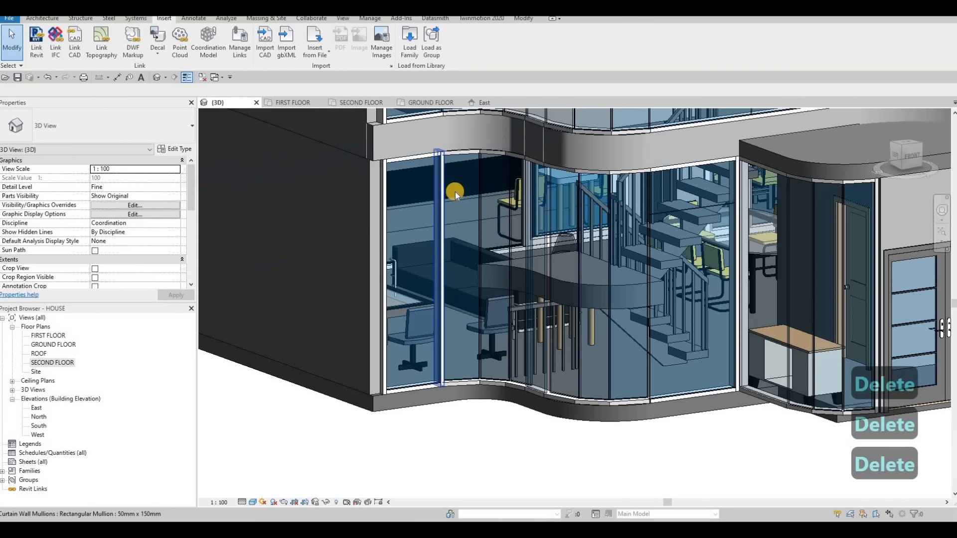
pyautogui.click(453, 199)
pyautogui.press('Delete')
pyautogui.press('Delete')
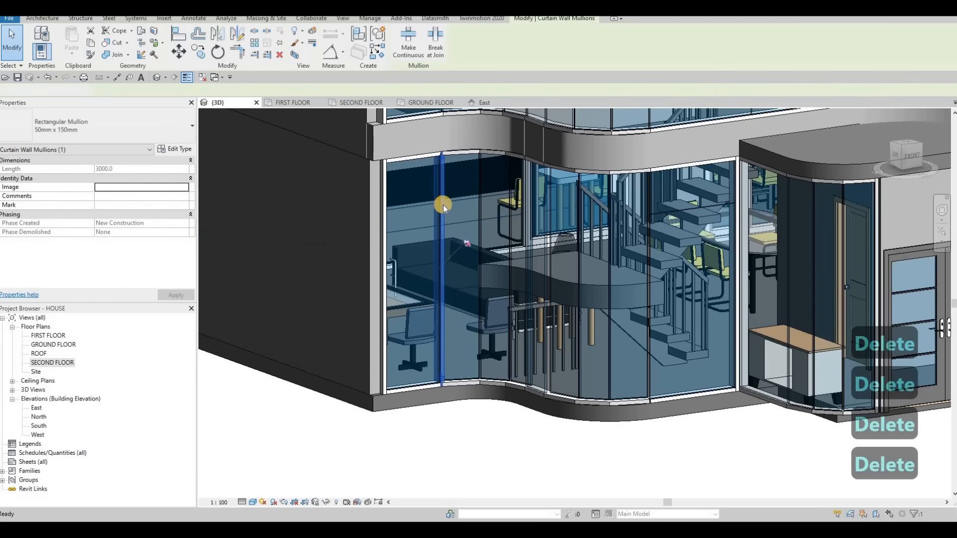
# Step: Examine the front facade's curved glazing on both storeys and the projecting rounded volume from several angles
pyautogui.keyDown('shift'); pyautogui.moveTo(529, 299); pyautogui.dragTo(648, 216, button='middle'); pyautogui.keyUp('shift')
pyautogui.scroll(5, 647, 216)
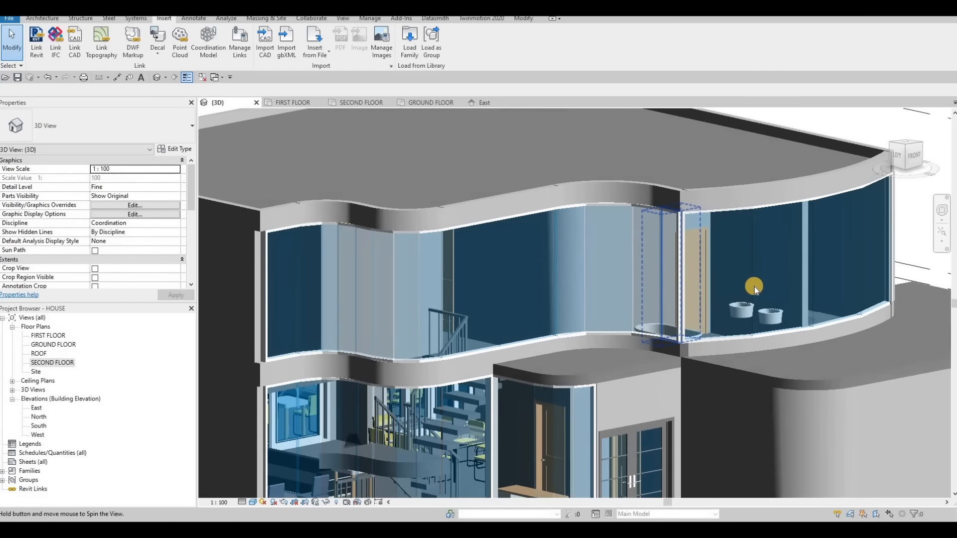
pyautogui.moveTo(754, 287); pyautogui.dragTo(727, 288, button='middle')
pyautogui.scroll(-2, 728, 288)
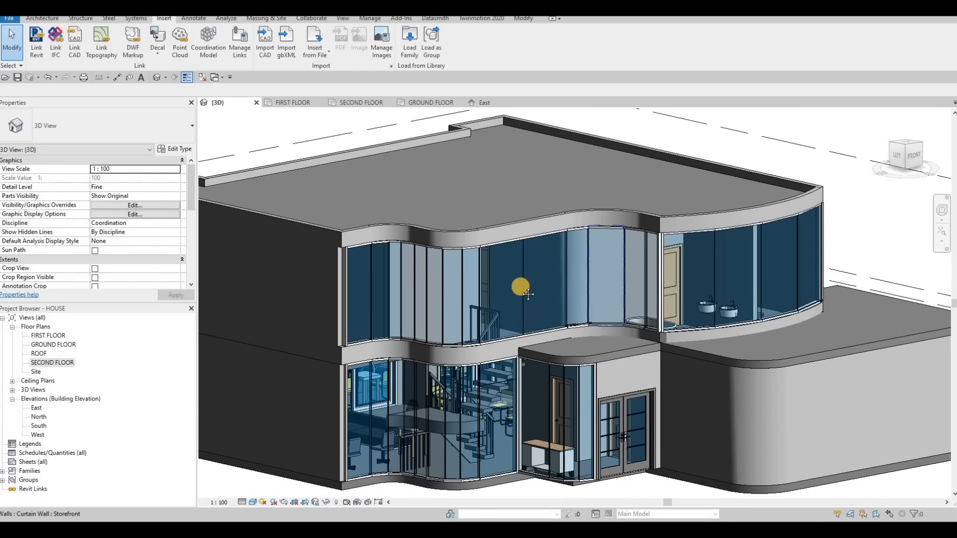
pyautogui.keyDown('shift'); pyautogui.moveTo(528, 294); pyautogui.dragTo(455, 363, button='middle'); pyautogui.keyUp('shift')
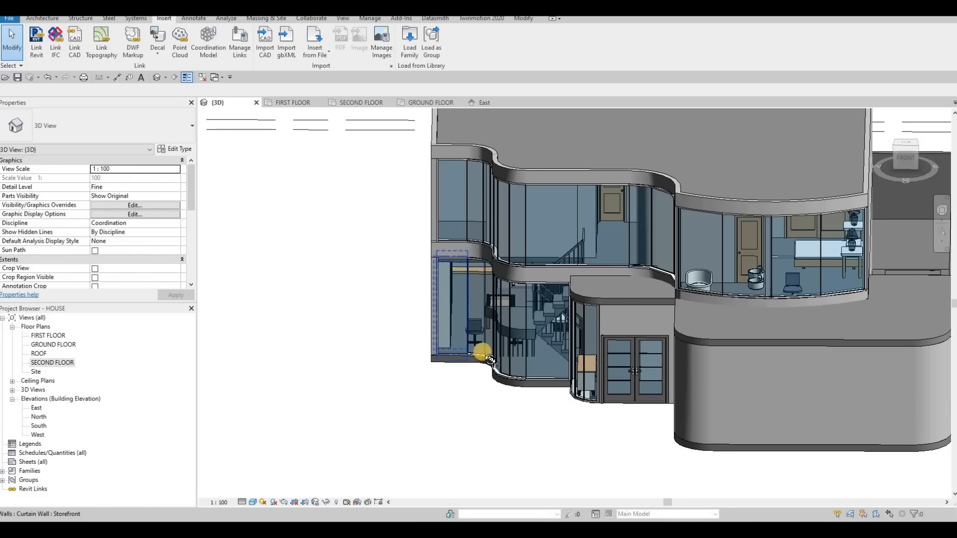
pyautogui.keyDown('shift'); pyautogui.moveTo(575, 342); pyautogui.dragTo(534, 325, button='middle'); pyautogui.keyUp('shift')
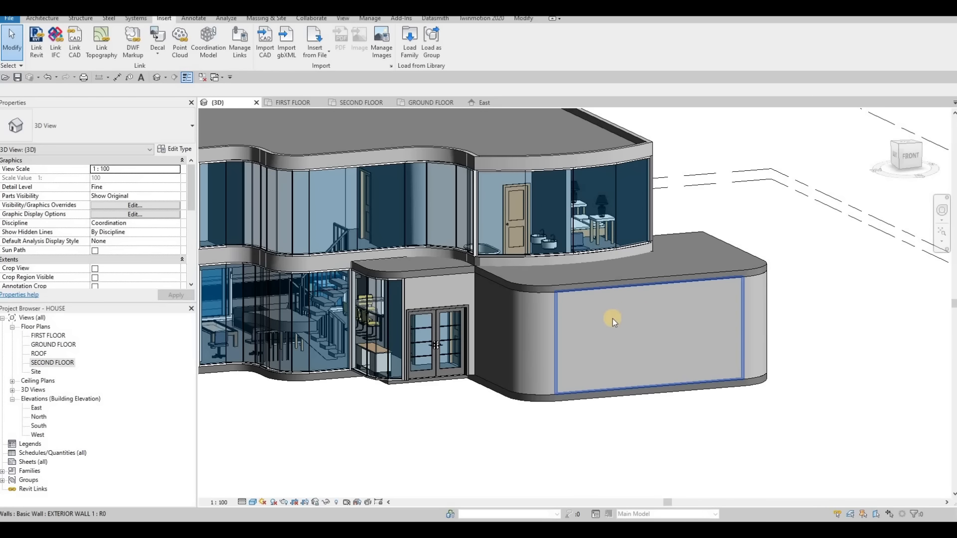
pyautogui.press('F1')
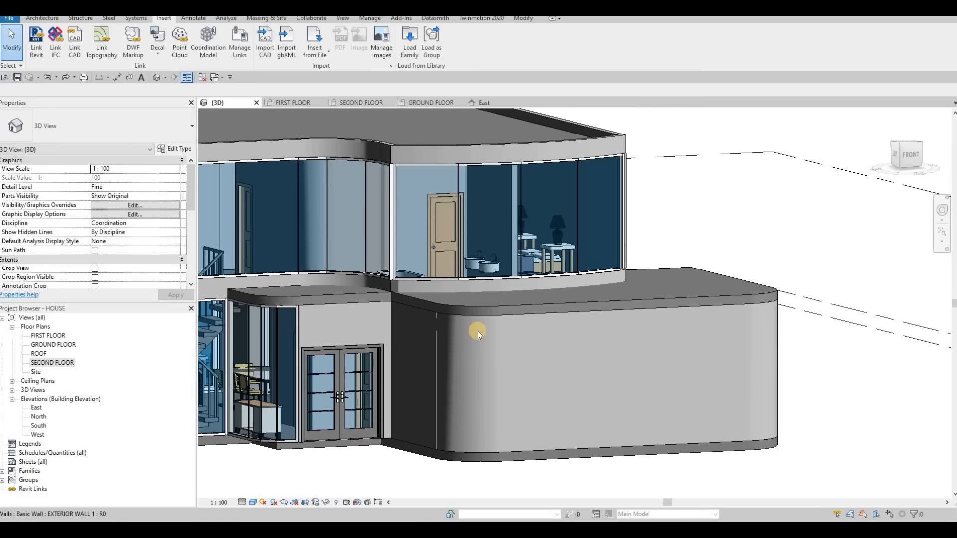
pyautogui.scroll(-1, 557, 323)
pyautogui.moveTo(555, 326); pyautogui.dragTo(637, 312, button='middle')
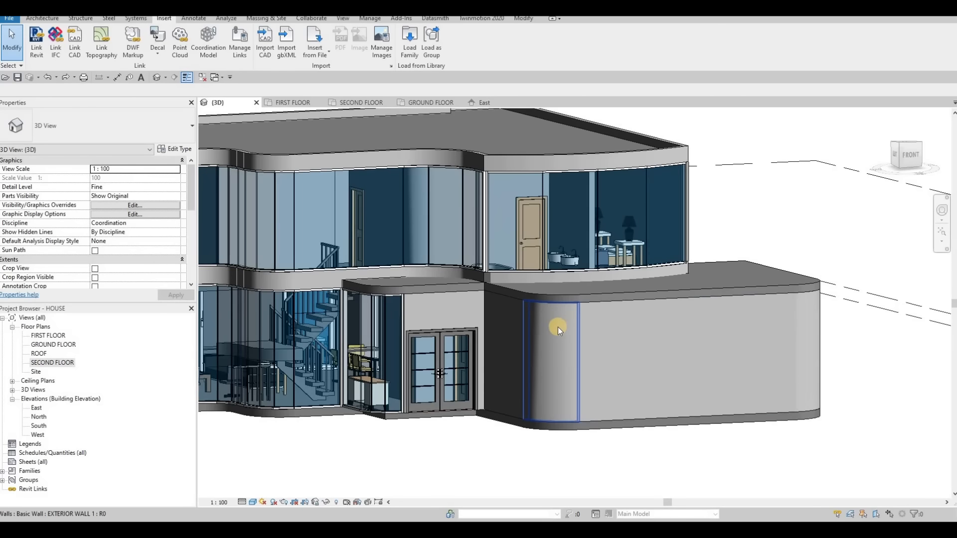
# Step: Find the glass garage door family in the Drive folder, load GARAGE DOOR GLASS from Downloads into the project and dismiss the save reminder
pyautogui.moveTo(581, 327); pyautogui.dragTo(609, 324, button='middle')
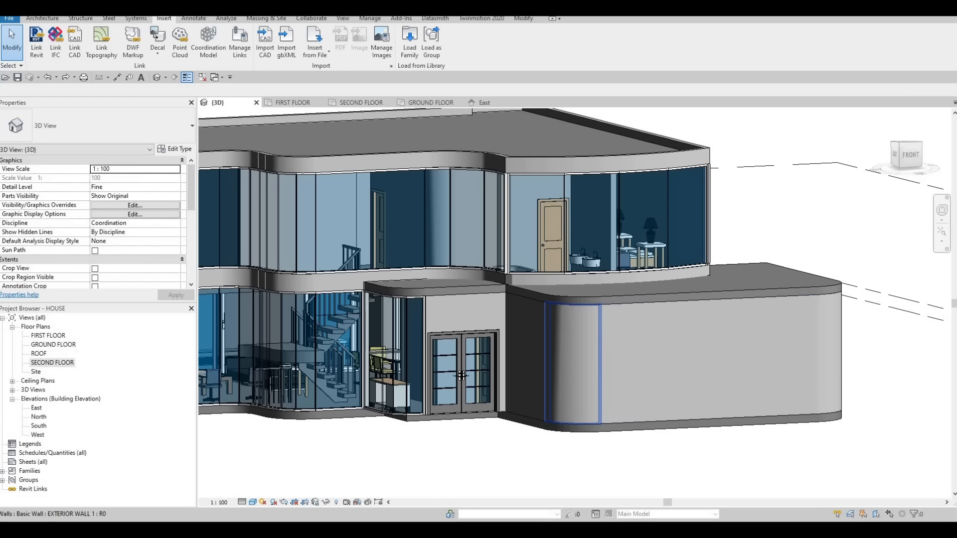
pyautogui.moveTo(954, 119); pyautogui.dragTo(234, 18)
pyautogui.scroll(1, 246, 141)
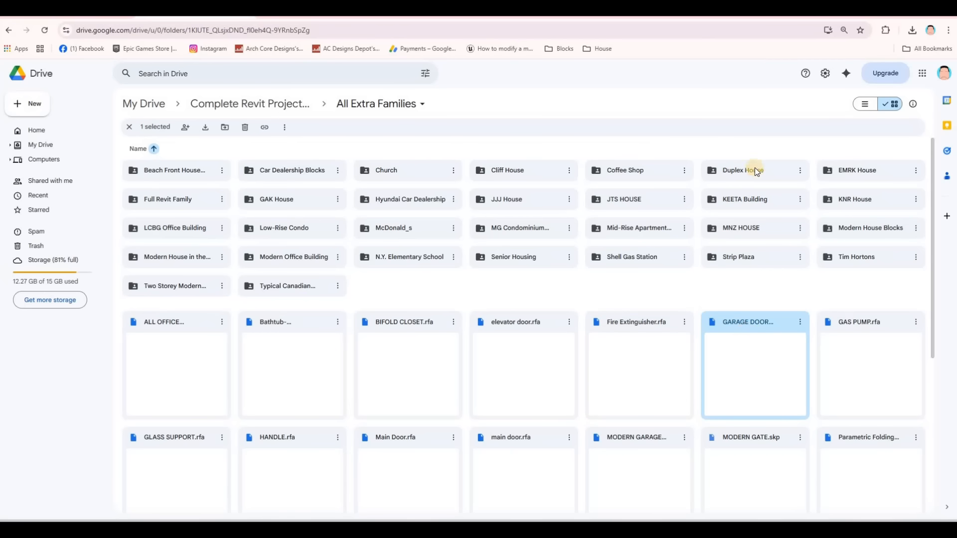
pyautogui.moveTo(738, 19); pyautogui.dragTo(573, 66)
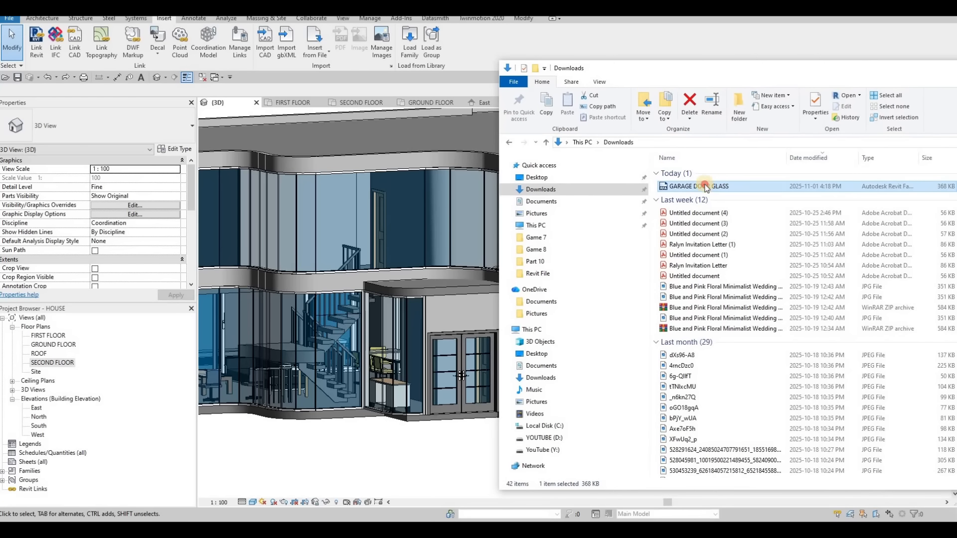
pyautogui.moveTo(704, 186); pyautogui.dragTo(348, 219)
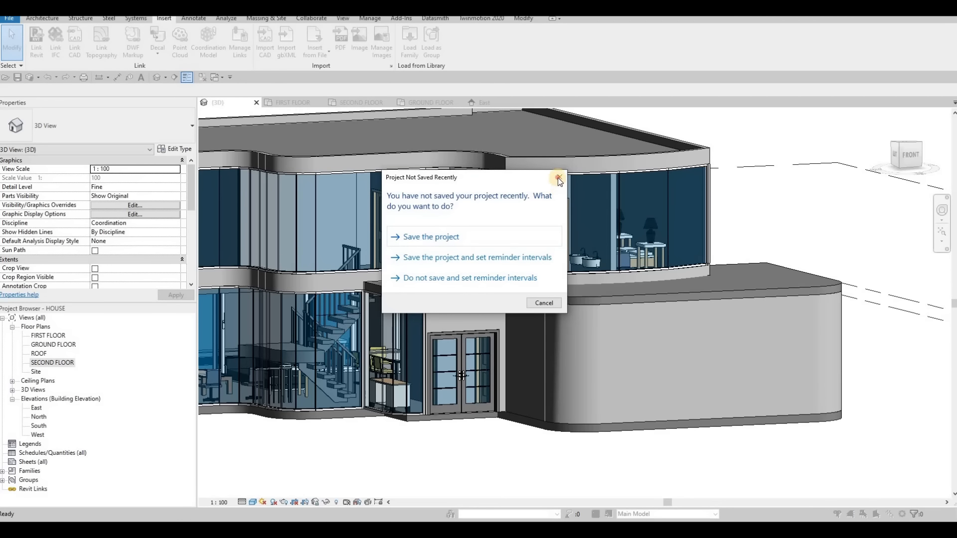
pyautogui.click(559, 177)
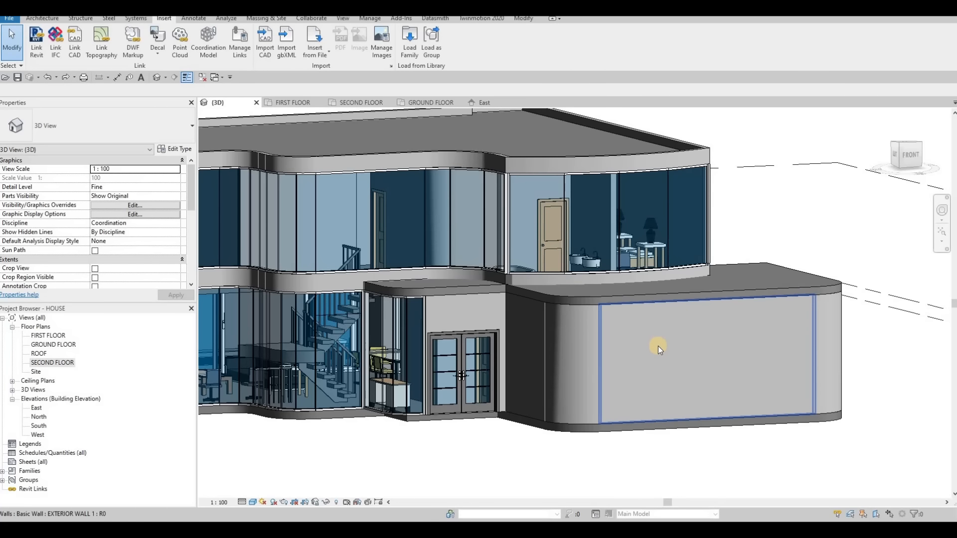
pyautogui.press('c')
pyautogui.press('m')
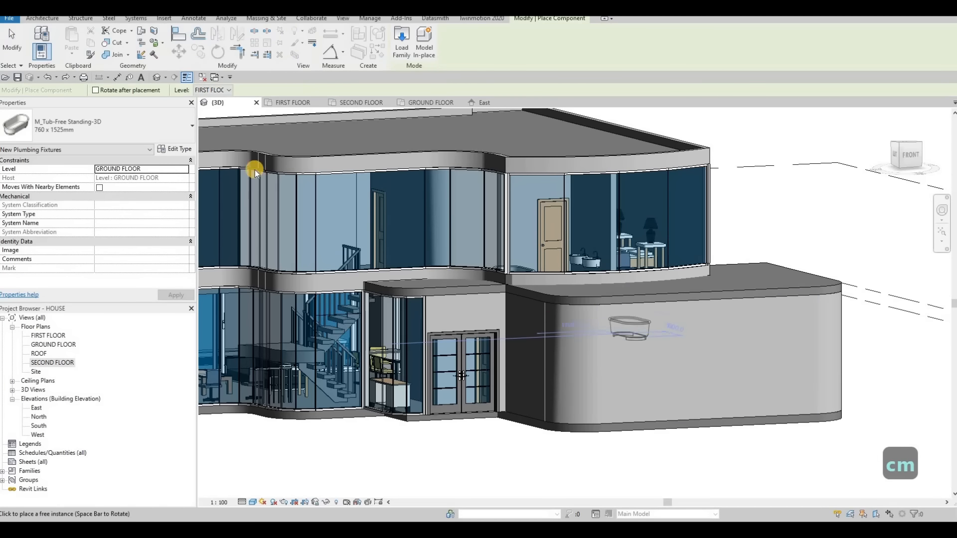
pyautogui.press('Escape')
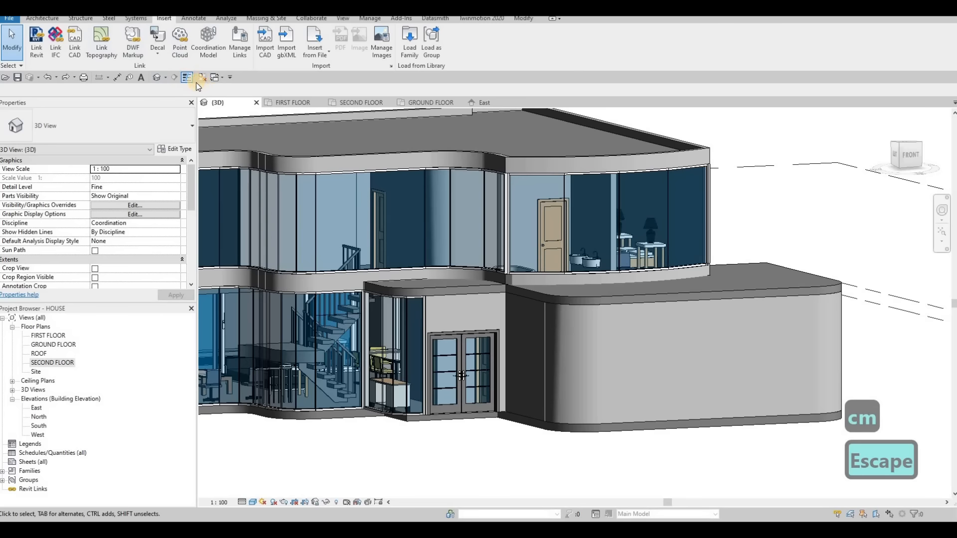
# Step: Place a GARAGE DOOR GLASS door in the front exterior wall of the projecting rounded volume and end door placement
pyautogui.press('d')
pyautogui.press('r')
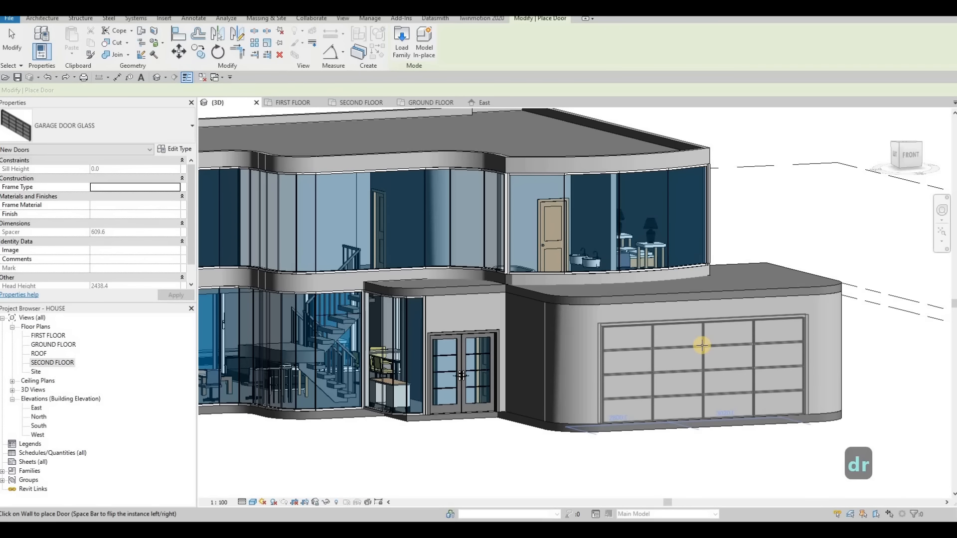
pyautogui.click(687, 416)
pyautogui.press('Escape')
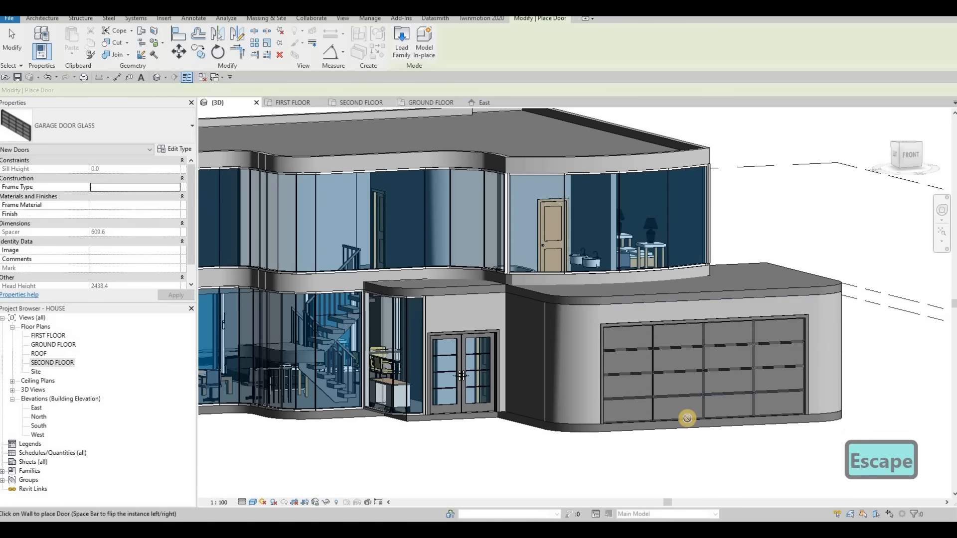
pyautogui.keyDown('shift'); pyautogui.moveTo(688, 419); pyautogui.dragTo(564, 285, button='middle'); pyautogui.keyUp('shift')
pyautogui.scroll(3, 564, 286)
pyautogui.press('Escape')
pyautogui.press('Escape')
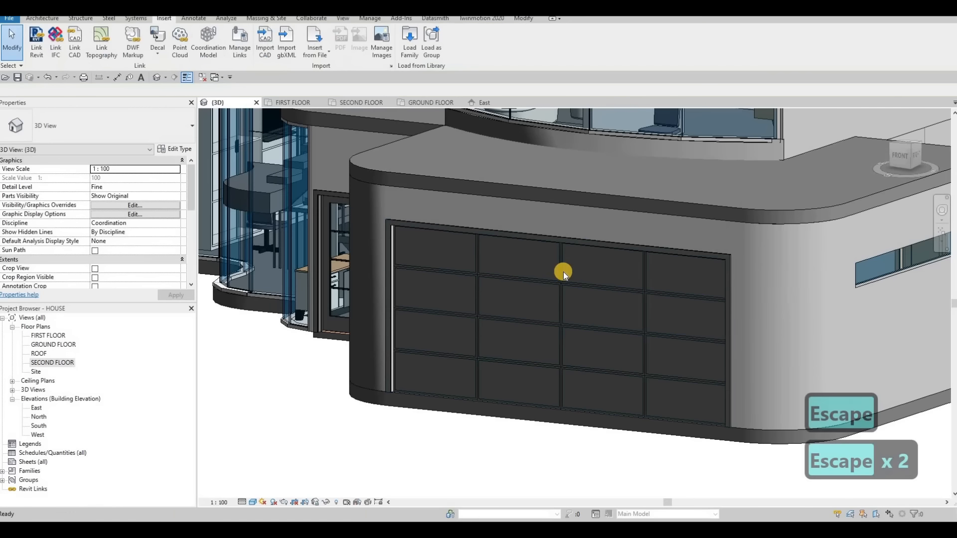
# Step: Examine the garage door in the front wall from both sides and in relation to the whole facade
pyautogui.click(637, 288)
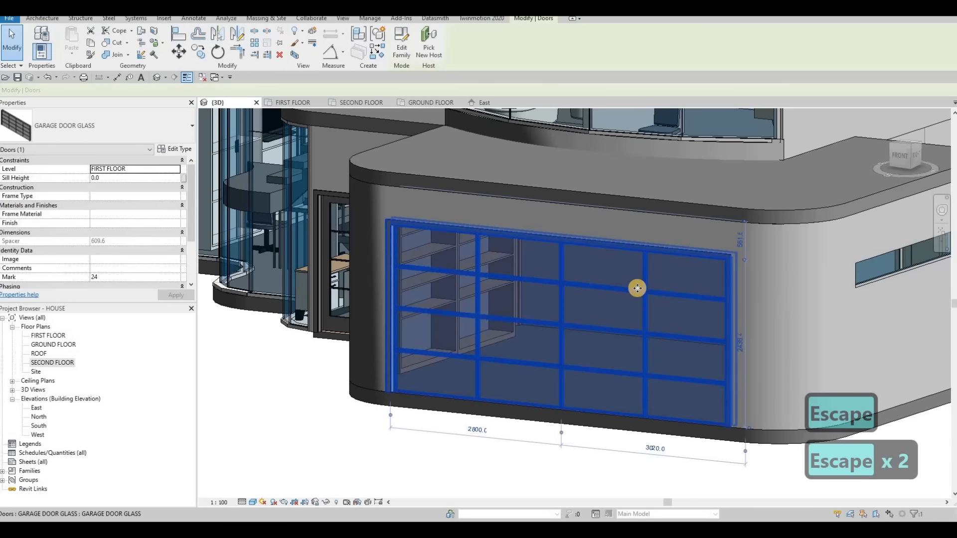
pyautogui.keyDown('shift'); pyautogui.moveTo(651, 331); pyautogui.dragTo(637, 314, button='middle'); pyautogui.keyUp('shift')
pyautogui.keyDown('shift'); pyautogui.moveTo(710, 301); pyautogui.dragTo(662, 292, button='middle'); pyautogui.keyUp('shift')
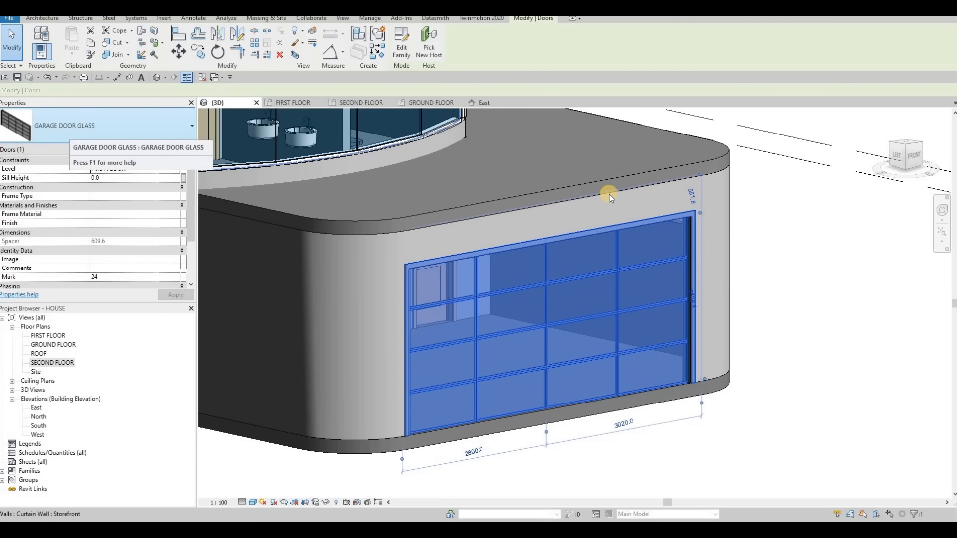
pyautogui.moveTo(483, 250); pyautogui.dragTo(357, 208, button='middle')
pyautogui.scroll(-1, 563, 235)
pyautogui.press('Escape')
pyautogui.scroll(-5, 545, 278)
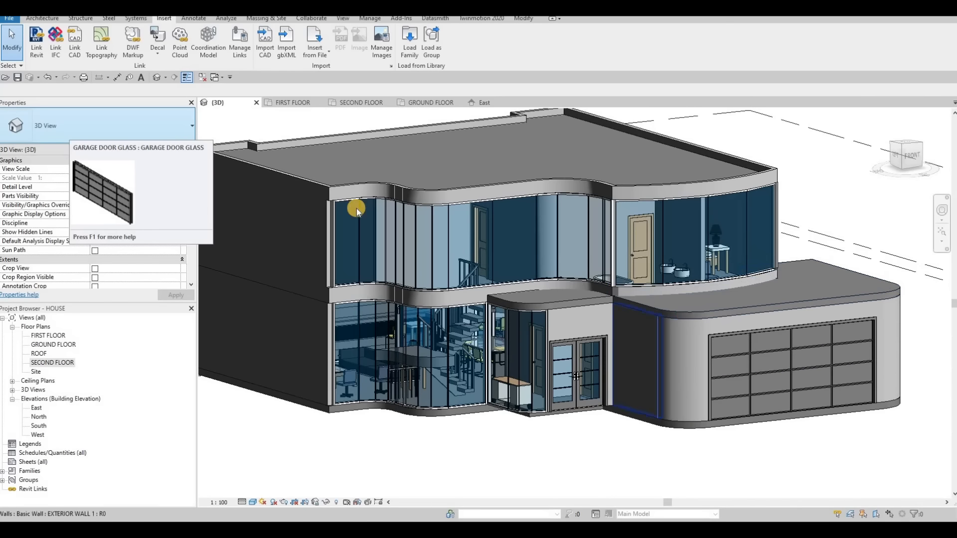
# Step: In the SECOND FLOOR plan, round the entrance roof footprint's inner corner with a 980 mm fillet arc and finish without attaching walls
pyautogui.keyDown('shift'); pyautogui.moveTo(641, 246); pyautogui.dragTo(637, 279, button='middle'); pyautogui.keyUp('shift')
pyautogui.click(637, 279)
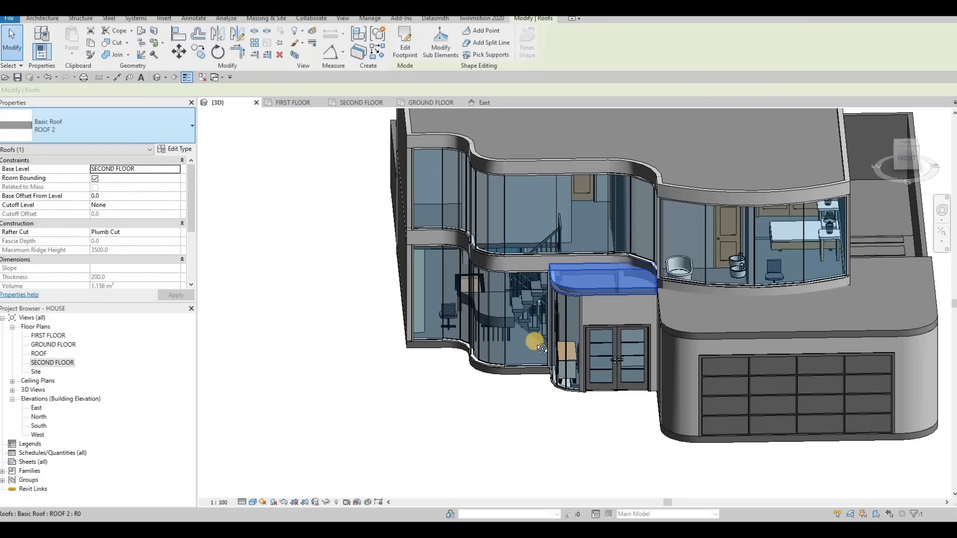
pyautogui.keyDown('shift'); pyautogui.moveTo(541, 349); pyautogui.dragTo(451, 75, button='middle'); pyautogui.keyUp('shift')
pyautogui.doubleClick(632, 278)
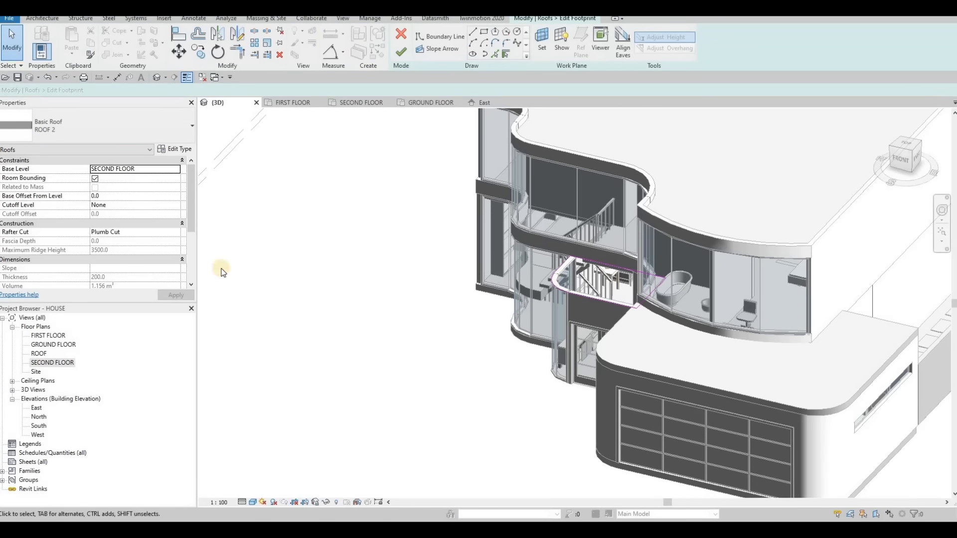
pyautogui.doubleClick(50, 363)
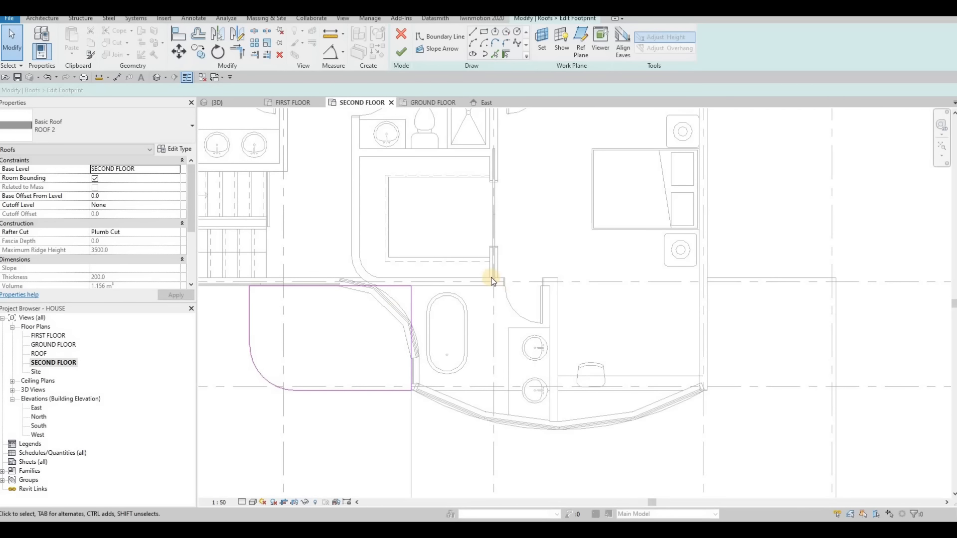
pyautogui.scroll(3, 491, 277)
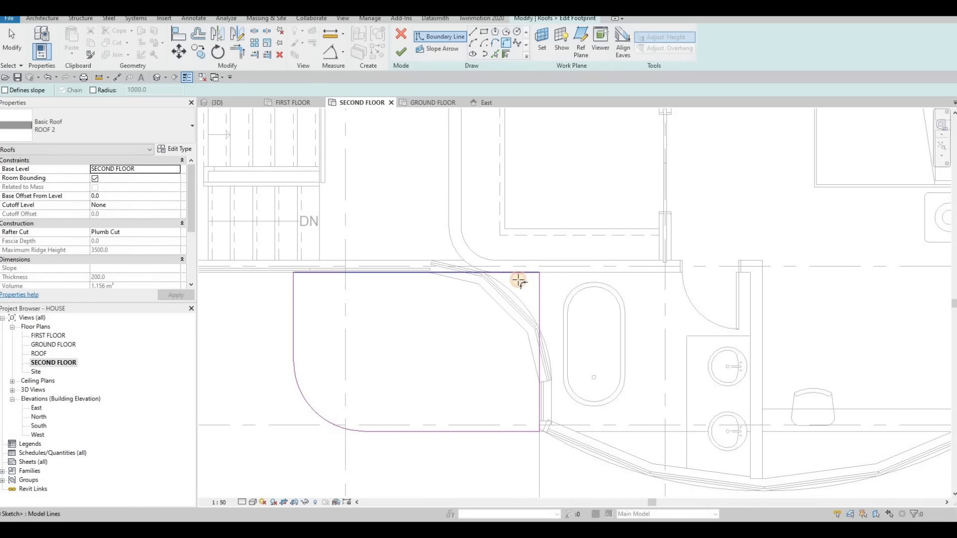
pyautogui.click(539, 305)
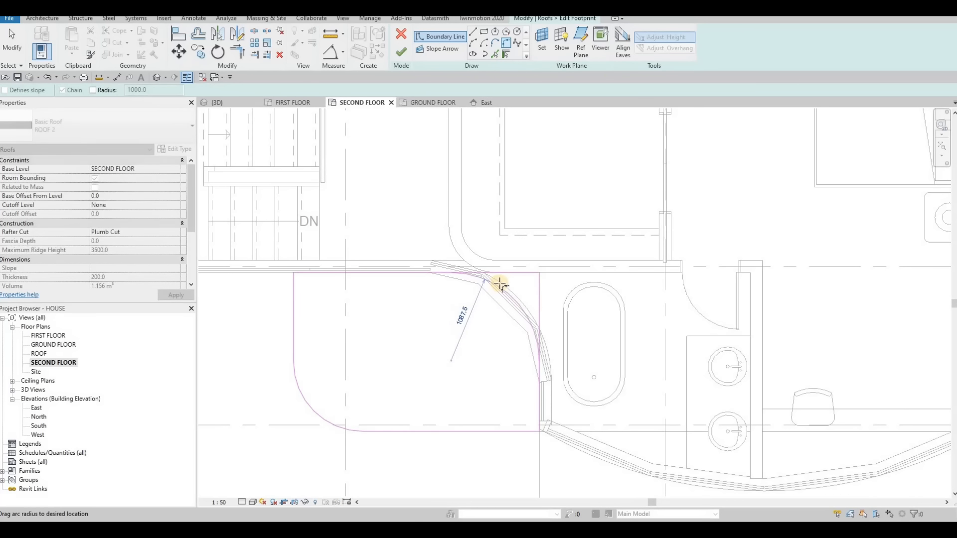
pyautogui.click(500, 284)
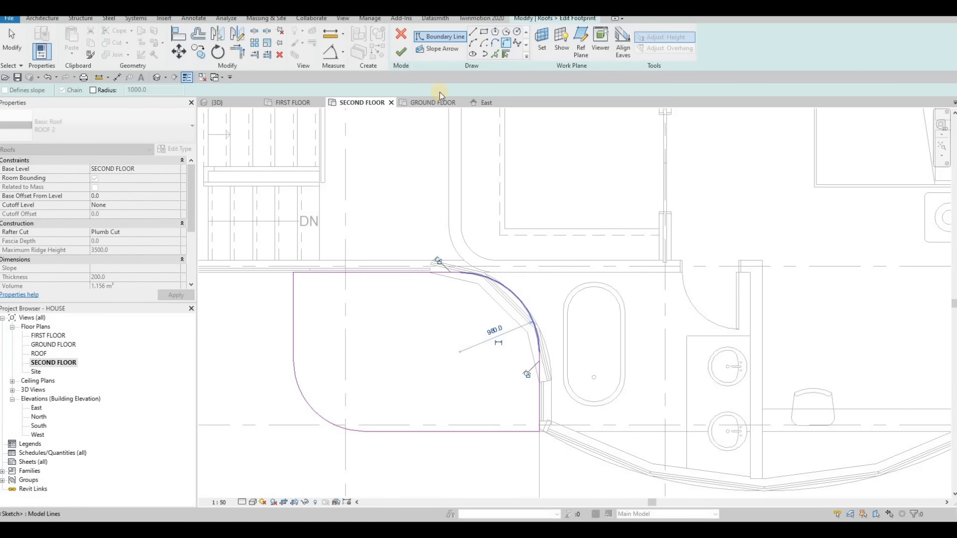
pyautogui.click(401, 52)
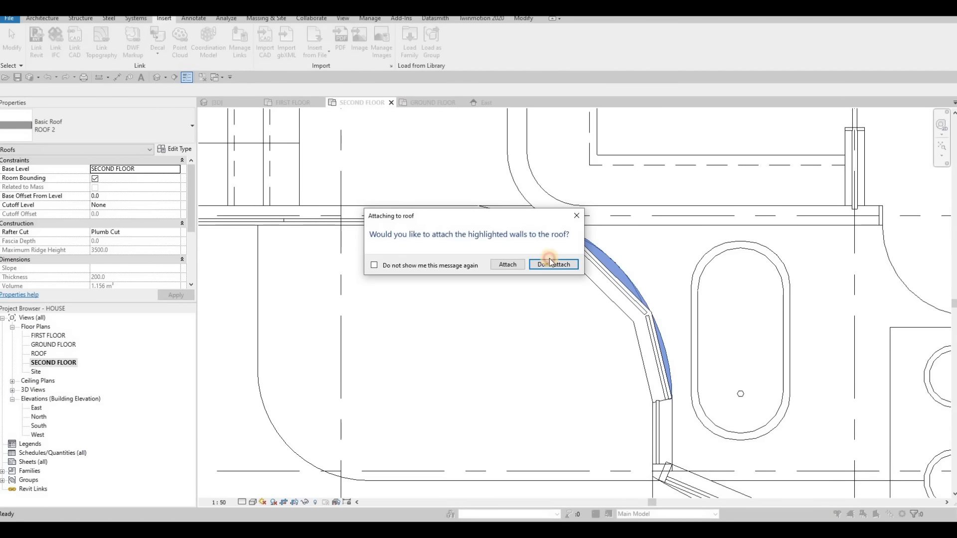
pyautogui.click(554, 265)
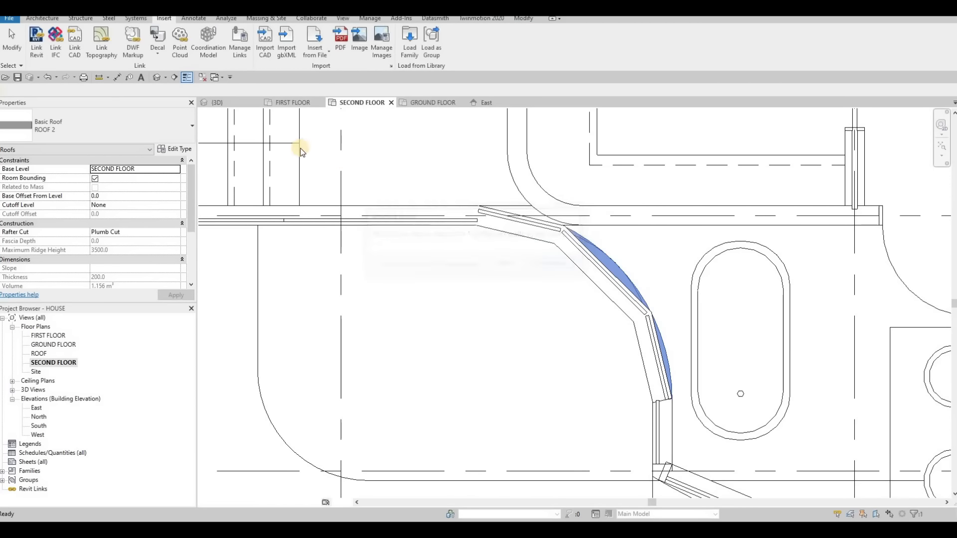
# Step: Select the roof over the garage volume in the 3D view and open its footprint for editing in the SECOND FLOOR plan
pyautogui.scroll(-2, 352, 349)
pyautogui.hotkey('ctrl', 'Tab')
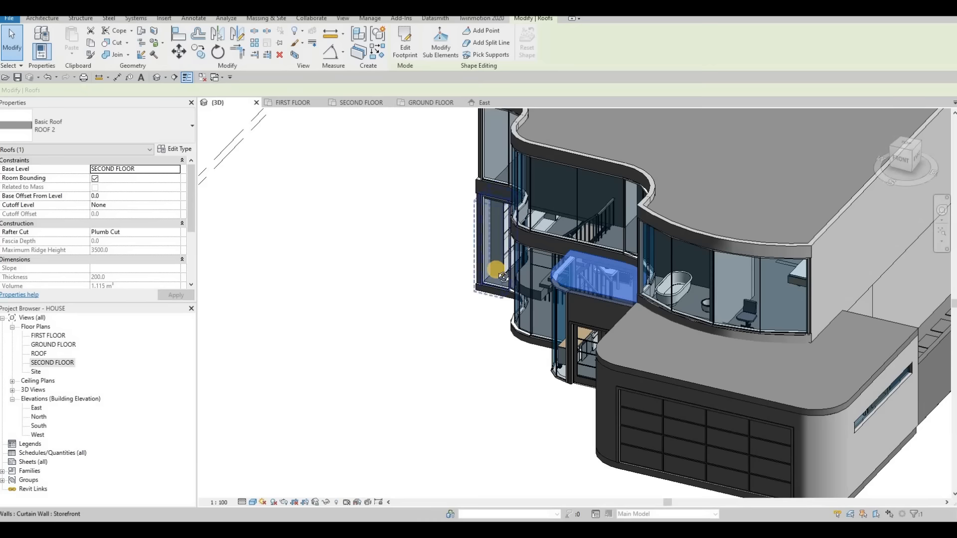
pyautogui.keyDown('shift'); pyautogui.moveTo(441, 272); pyautogui.dragTo(643, 324, button='middle'); pyautogui.keyUp('shift')
pyautogui.press('Escape')
pyautogui.scroll(3, 672, 328)
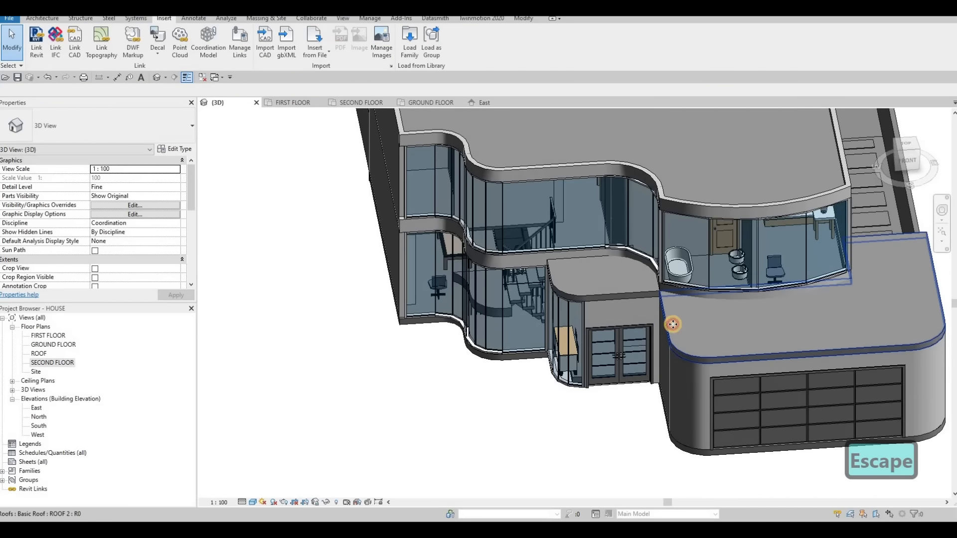
pyautogui.click(703, 393)
pyautogui.keyDown('shift'); pyautogui.moveTo(703, 393); pyautogui.dragTo(709, 268, button='middle'); pyautogui.keyUp('shift')
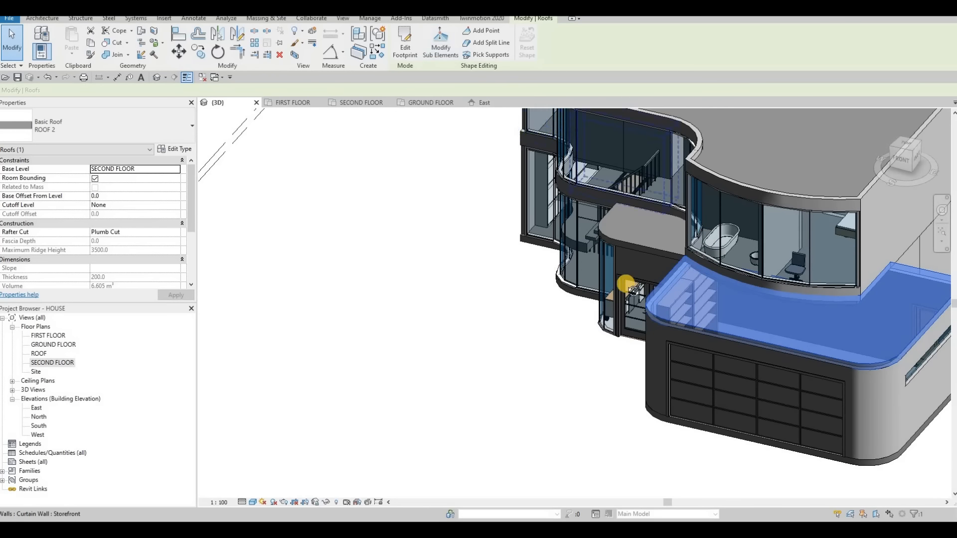
pyautogui.keyDown('shift'); pyautogui.moveTo(626, 284); pyautogui.dragTo(558, 164, button='middle'); pyautogui.keyUp('shift')
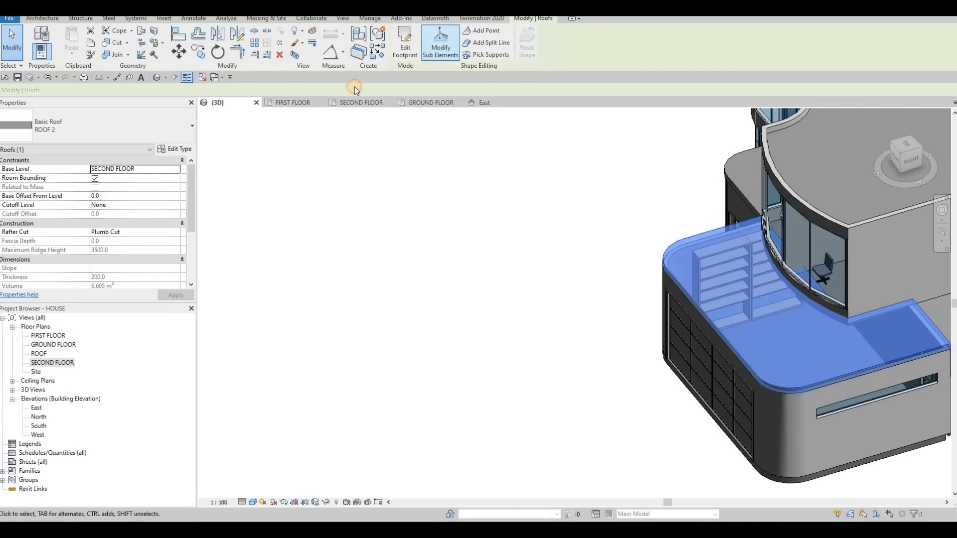
pyautogui.click(366, 105)
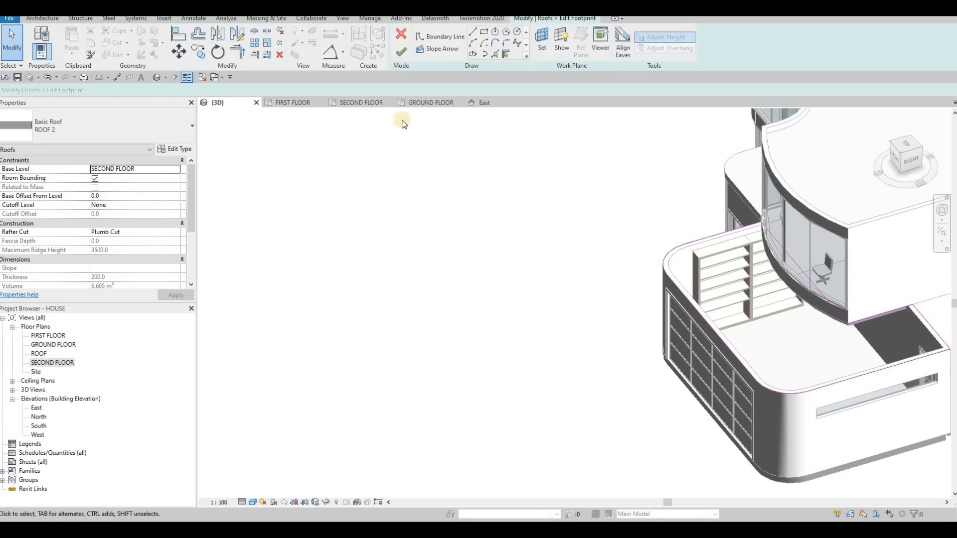
pyautogui.moveTo(549, 241); pyautogui.dragTo(410, 145, button='middle')
pyautogui.scroll(-1, 410, 146)
pyautogui.moveTo(483, 231); pyautogui.dragTo(460, 209, button='middle')
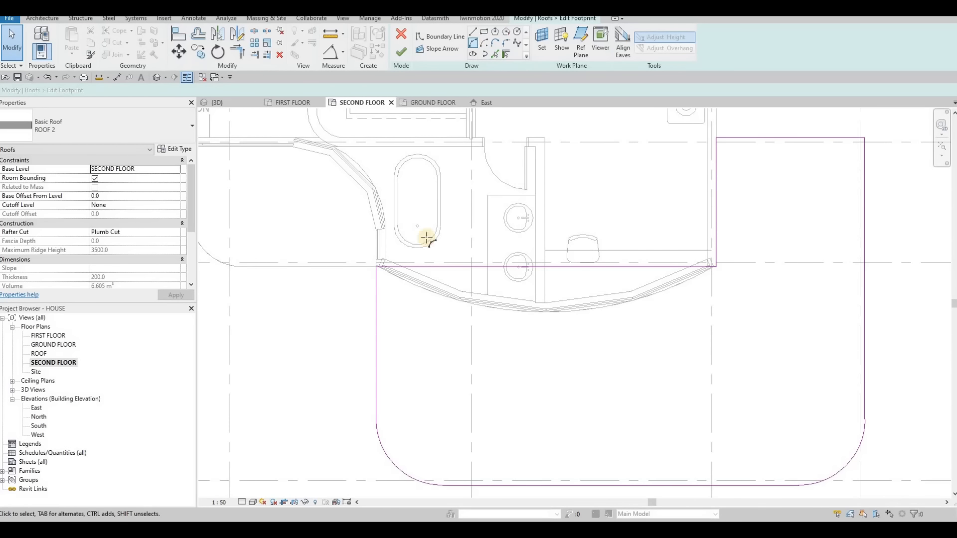
# Step: Replace the garage roof footprint's straight inner edge with an arc following the curved curtain wall, and finish without attaching walls
pyautogui.click(377, 267)
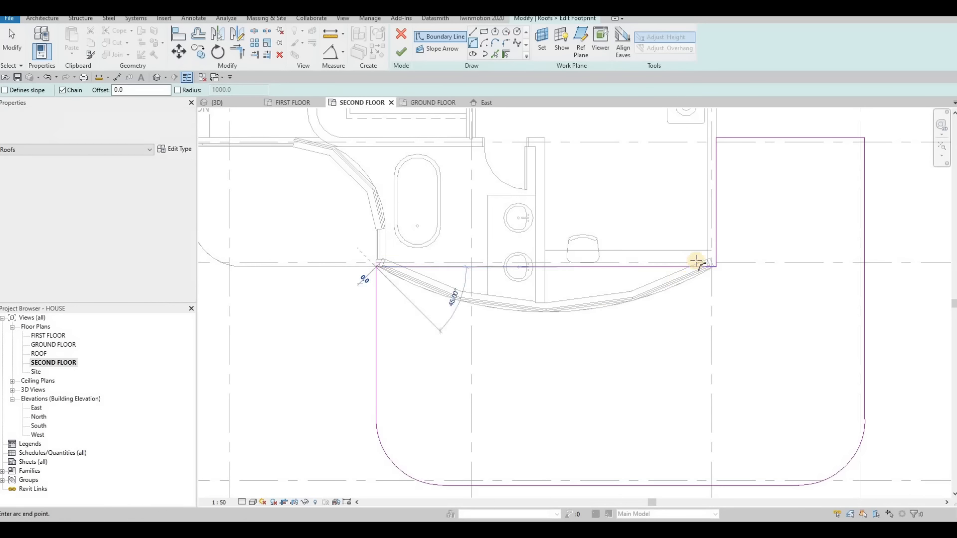
pyautogui.click(715, 266)
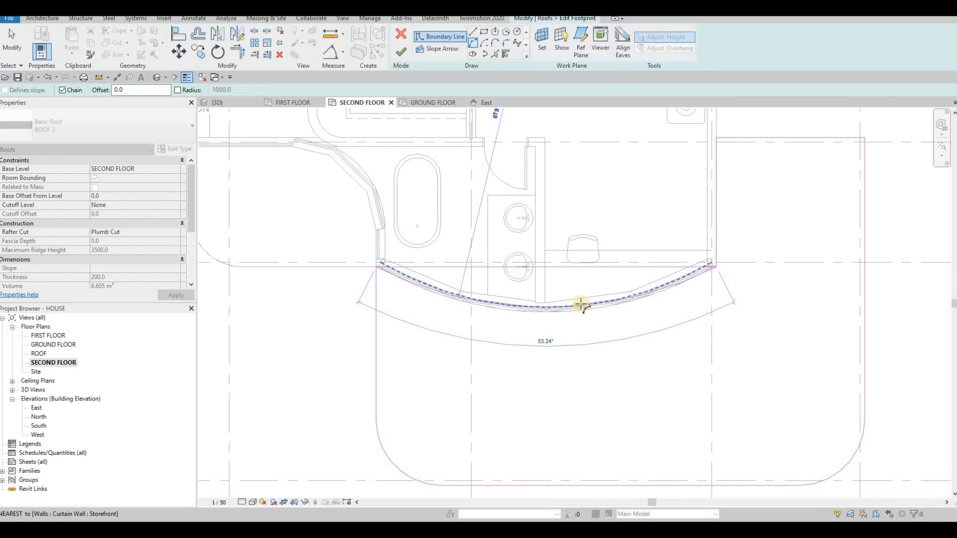
pyautogui.click(581, 305)
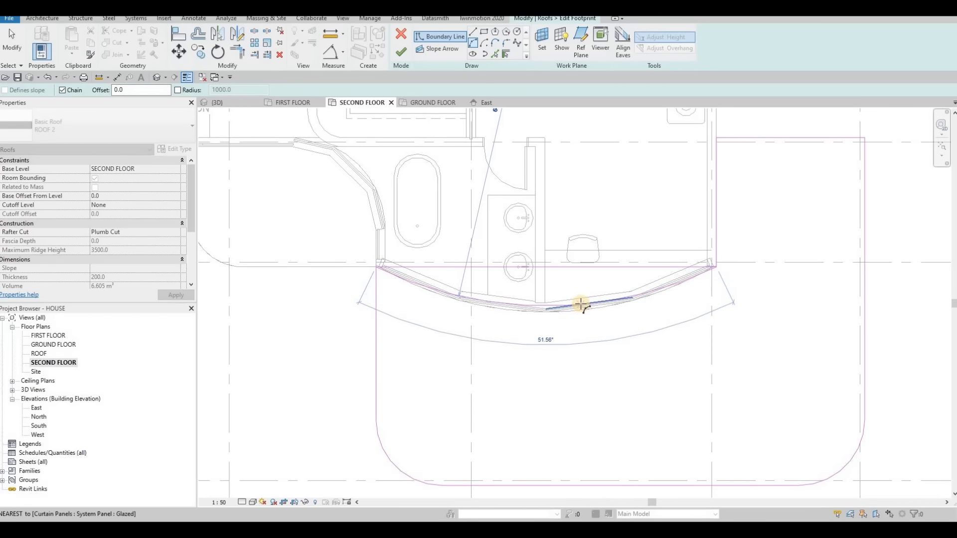
pyautogui.press('Escape')
pyautogui.press('Escape')
pyautogui.click(548, 268)
pyautogui.press('Delete')
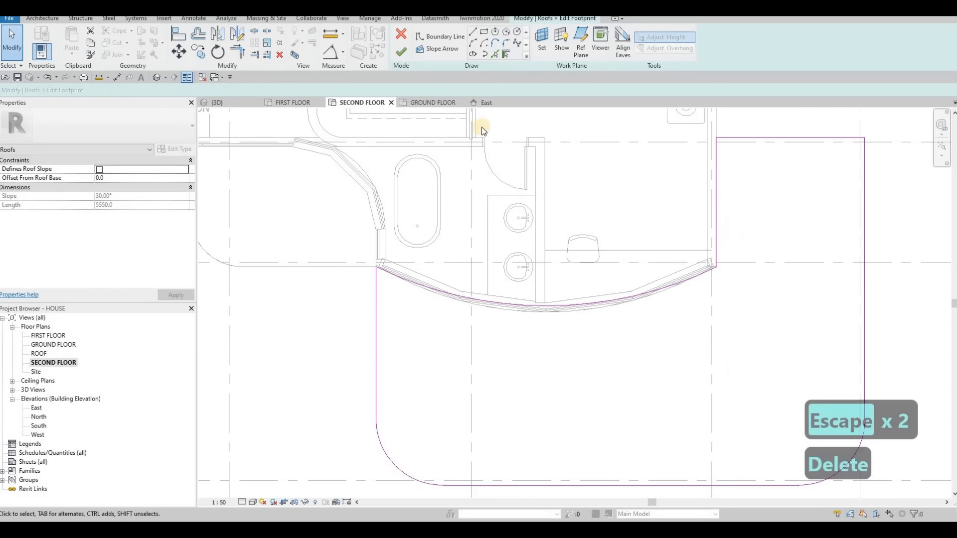
pyautogui.click(402, 51)
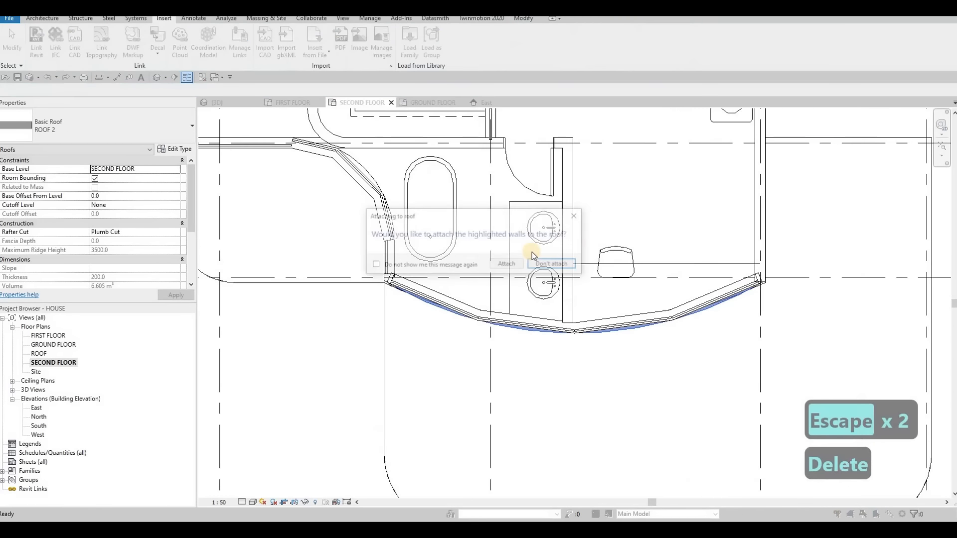
pyautogui.click(554, 264)
pyautogui.scroll(-1, 314, 133)
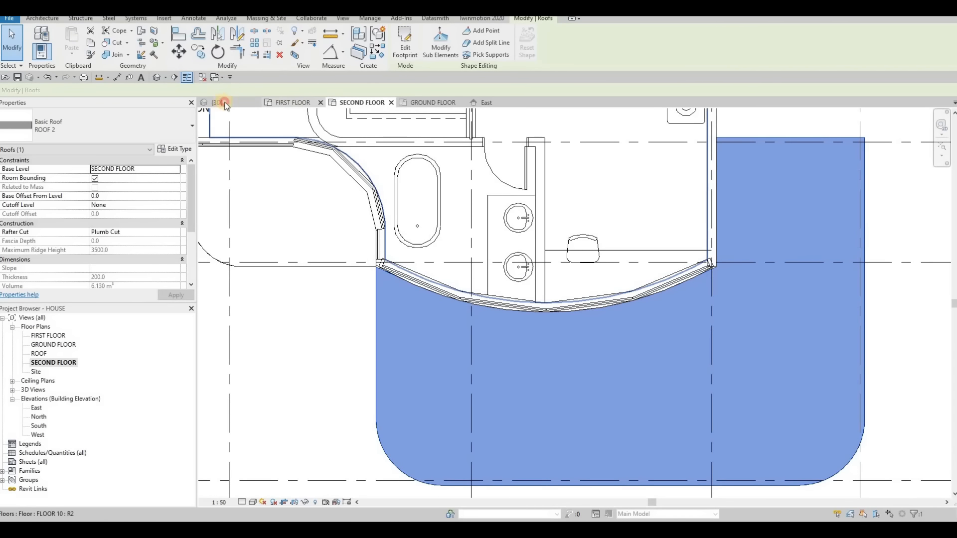
# Step: Select the ground-level house floor (FLOOR 6) in the 3D view and open its boundary for editing in the GROUND FLOOR plan
pyautogui.hotkey('ctrl', 'Tab')
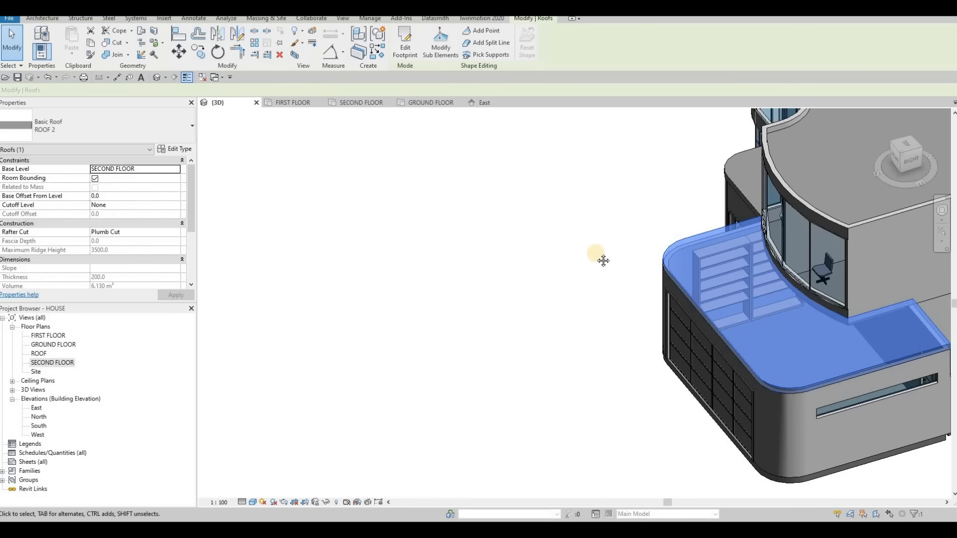
pyautogui.keyDown('shift'); pyautogui.moveTo(603, 261); pyautogui.dragTo(546, 335, button='middle'); pyautogui.keyUp('shift')
pyautogui.press('Escape')
pyautogui.click(546, 335)
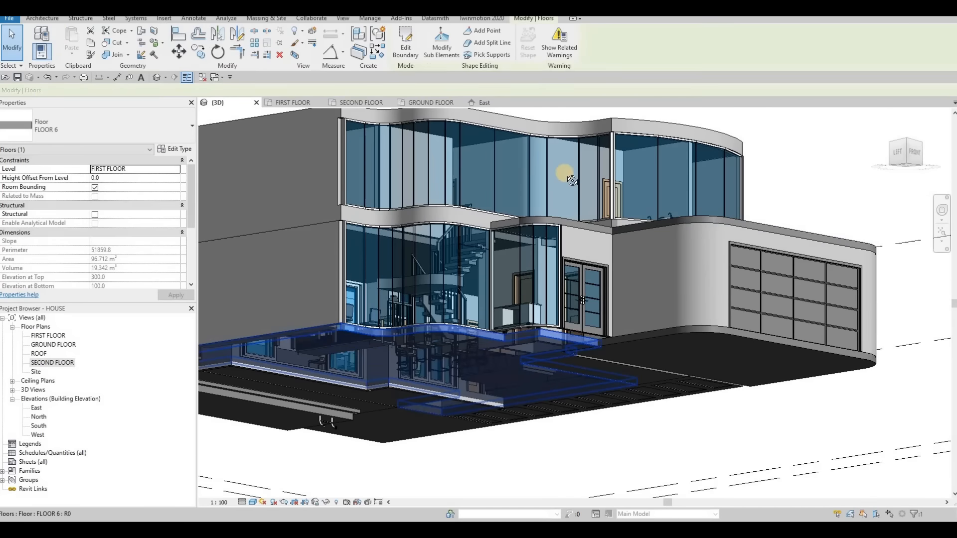
pyautogui.keyDown('shift'); pyautogui.moveTo(572, 180); pyautogui.dragTo(555, 190, button='middle'); pyautogui.keyUp('shift')
pyautogui.scroll(5, 554, 191)
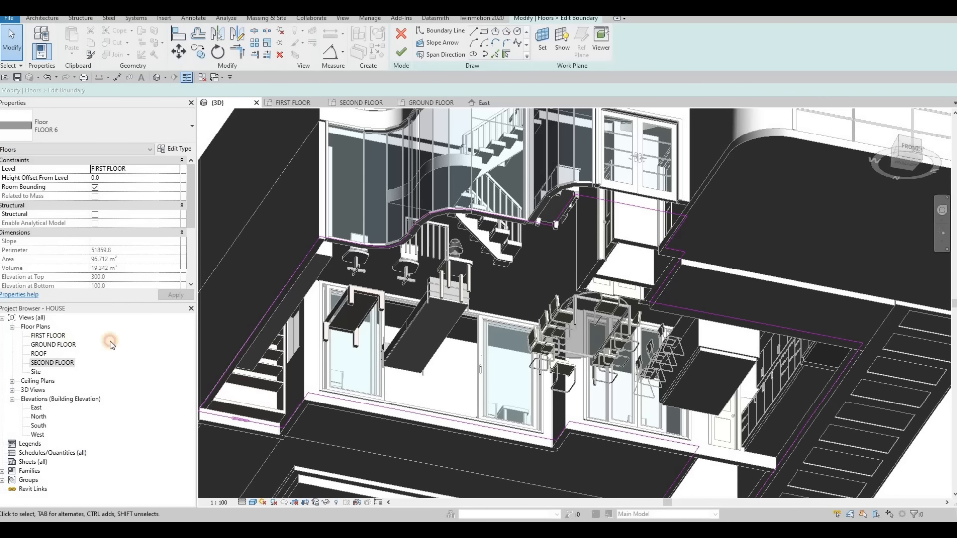
pyautogui.doubleClick(53, 345)
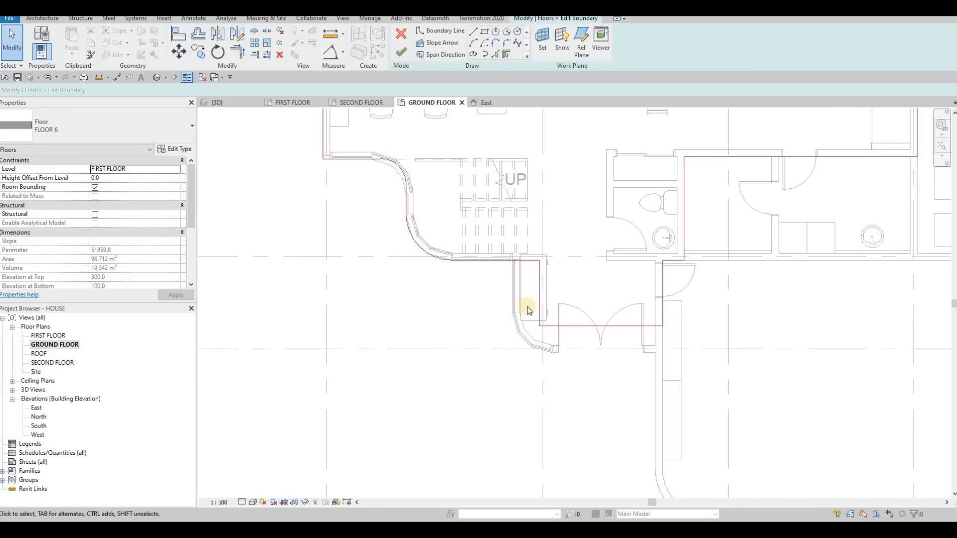
# Step: Move the floor boundary's side and front edges at the entrance outward to line up with the curtain wall and the front door wall
pyautogui.click(503, 301)
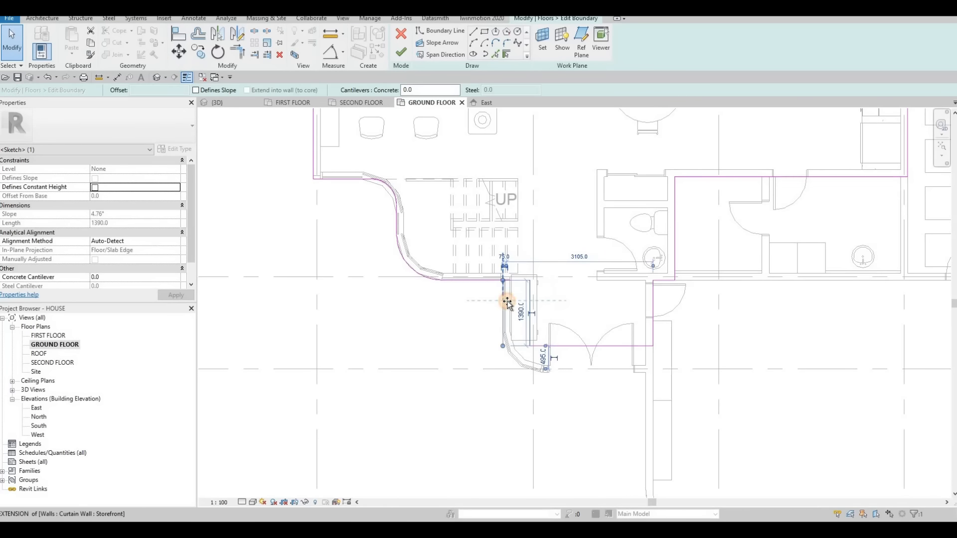
pyautogui.moveTo(509, 301); pyautogui.dragTo(511, 302)
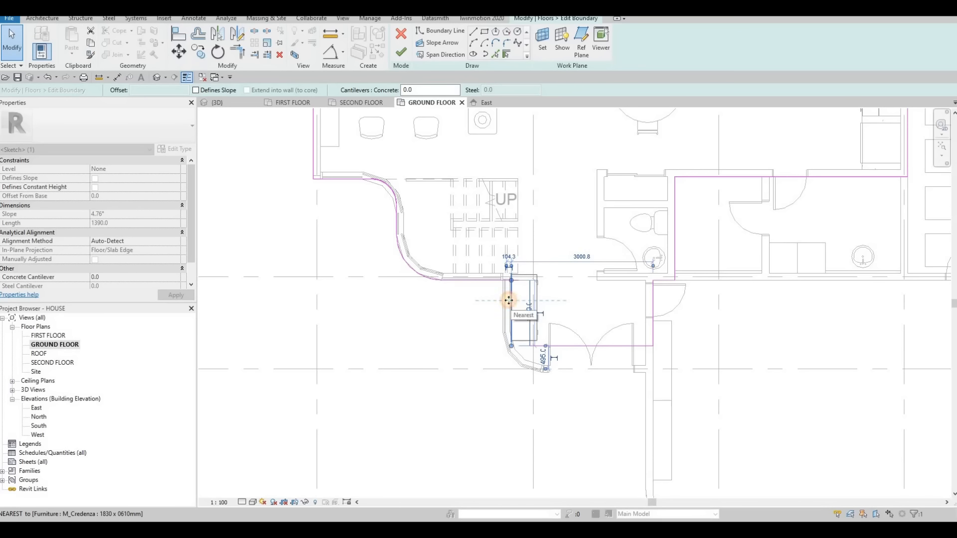
pyautogui.press('Left')
pyautogui.press('Left')
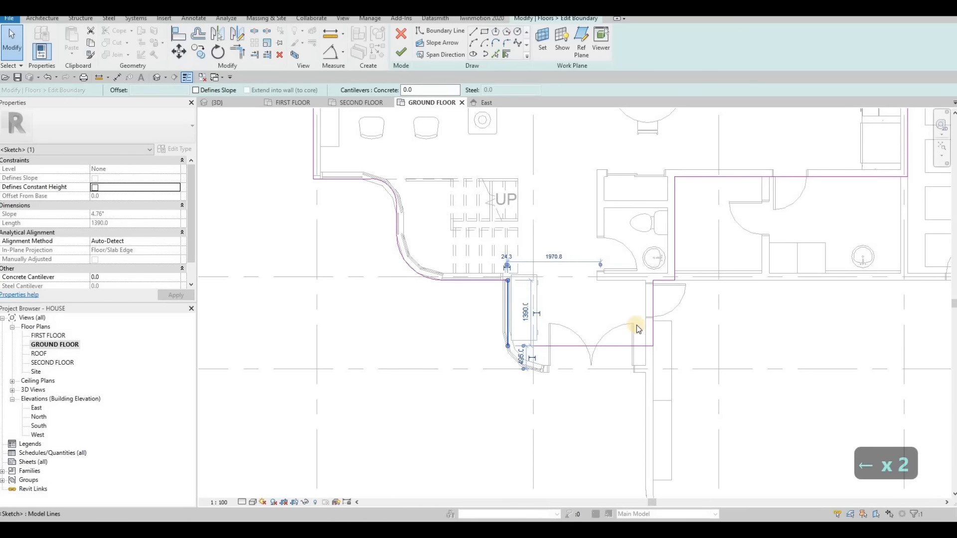
pyautogui.press('Escape')
pyautogui.click(618, 349)
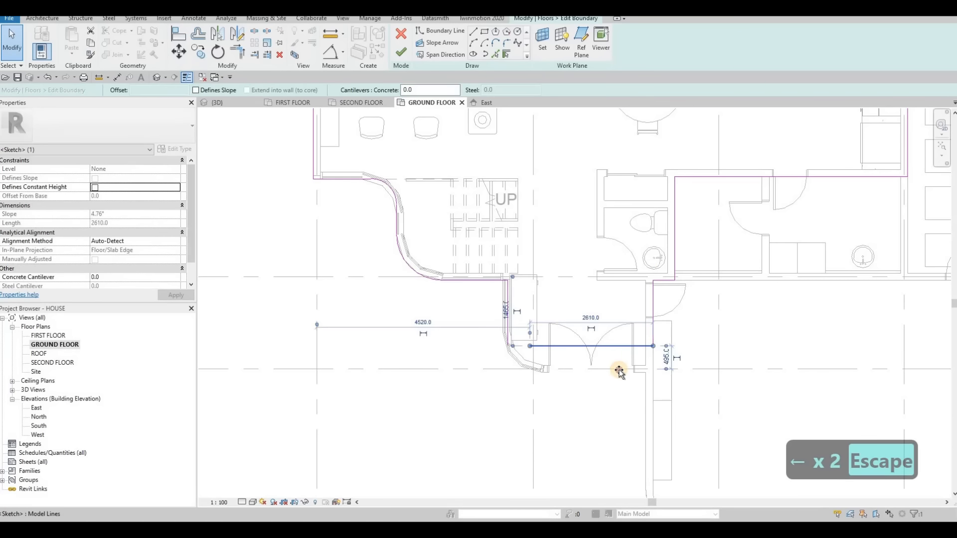
pyautogui.moveTo(618, 349); pyautogui.dragTo(671, 368)
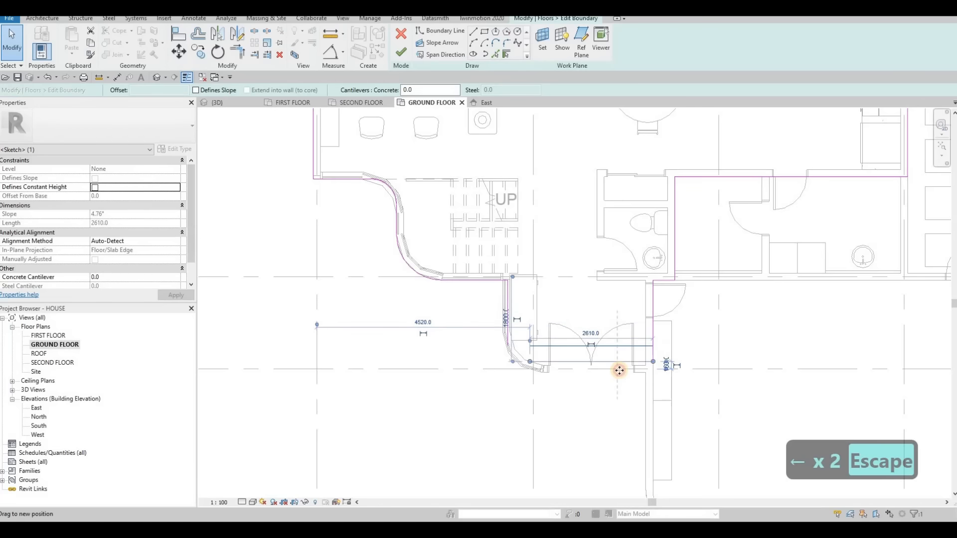
# Step: Round the entrance corner of the floor boundary with a fillet arc of about 880 mm radius along the curved curtain wall, and finish the sketch
pyautogui.click(507, 45)
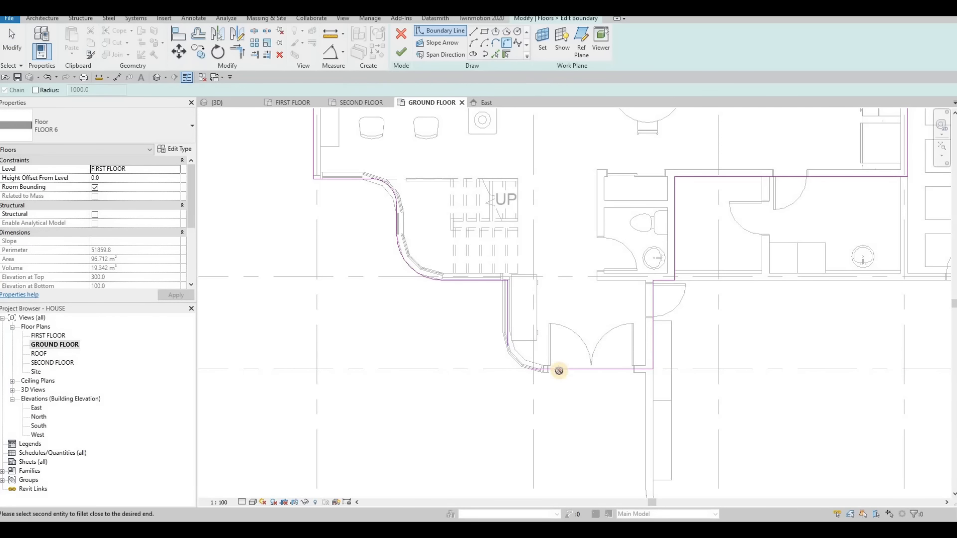
pyautogui.click(532, 368)
pyautogui.click(524, 363)
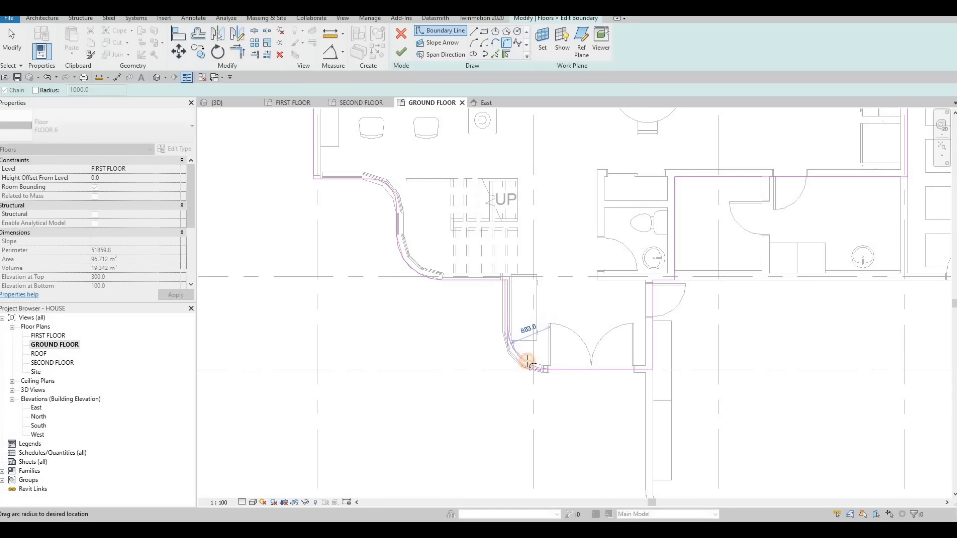
pyautogui.click(469, 215)
pyautogui.click(400, 52)
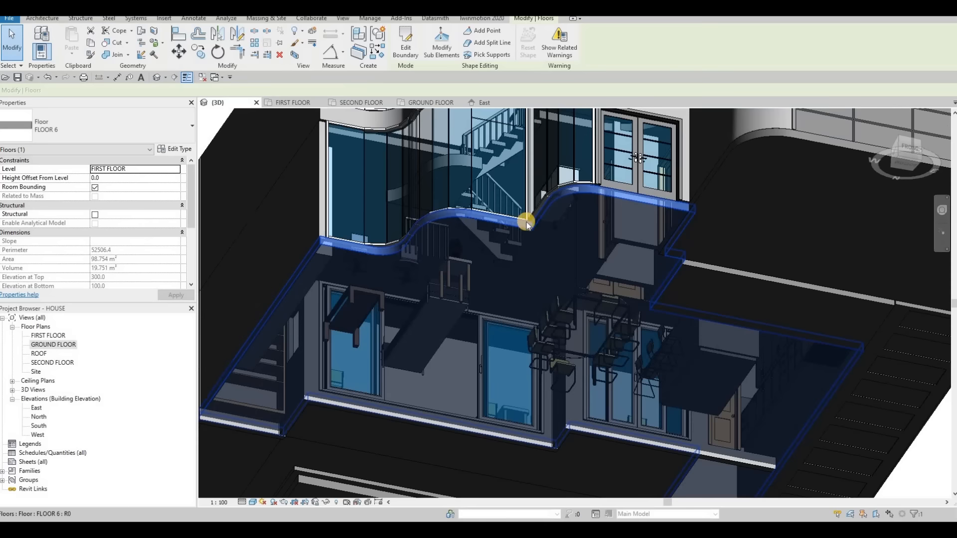
pyautogui.press('Escape')
# Step: Select the three staircase railings through the glazed facade in the 3D view and change their type to Glass Panel - Bottom Fill
pyautogui.keyDown('shift'); pyautogui.moveTo(525, 335); pyautogui.dragTo(734, 334, button='middle'); pyautogui.keyUp('shift')
pyautogui.scroll(4, 748, 344)
pyautogui.scroll(-6, 678, 341)
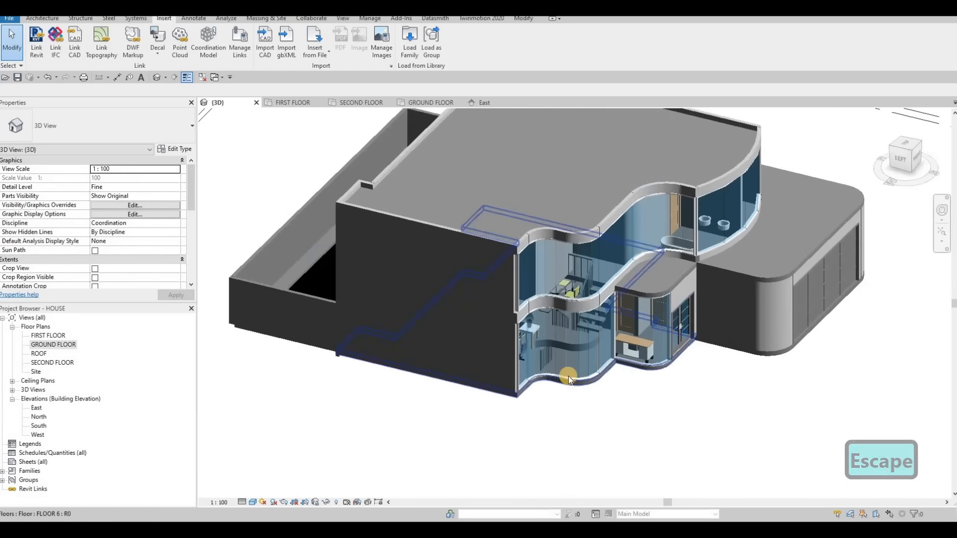
pyautogui.keyDown('shift'); pyautogui.moveTo(568, 376); pyautogui.dragTo(552, 210, button='middle'); pyautogui.keyUp('shift')
pyautogui.scroll(3, 552, 210)
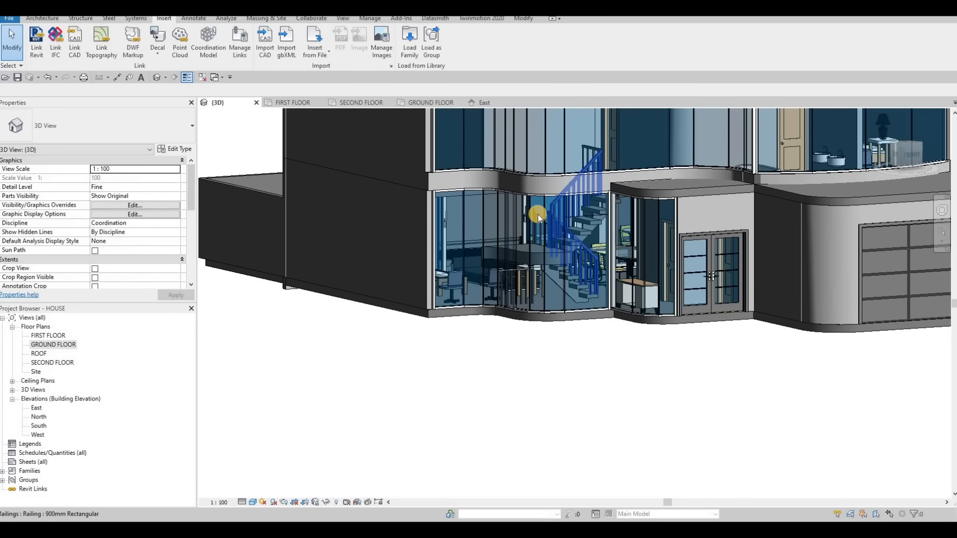
pyautogui.click(537, 214)
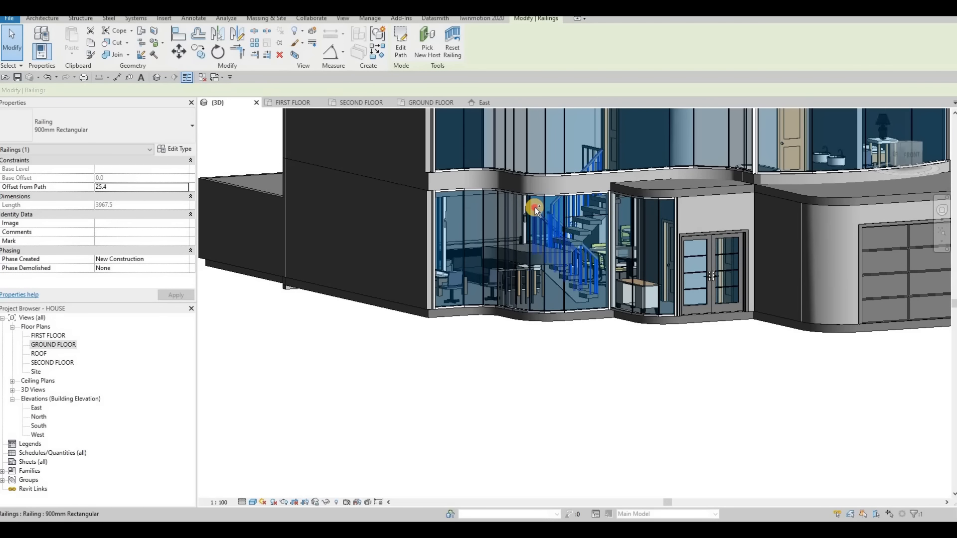
pyautogui.scroll(2, 534, 207)
pyautogui.keyDown('ctrl'); pyautogui.click(619, 121); pyautogui.keyUp('ctrl')
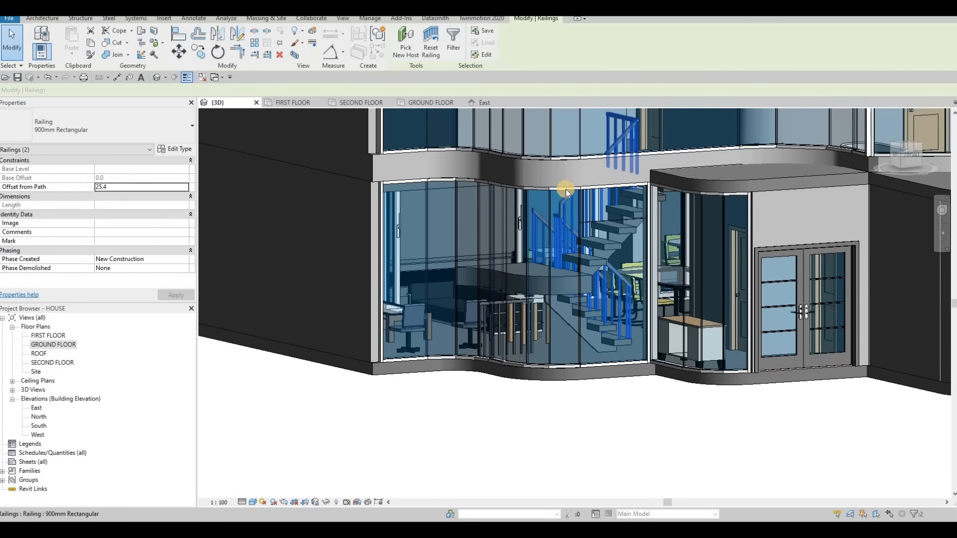
pyautogui.click(122, 129)
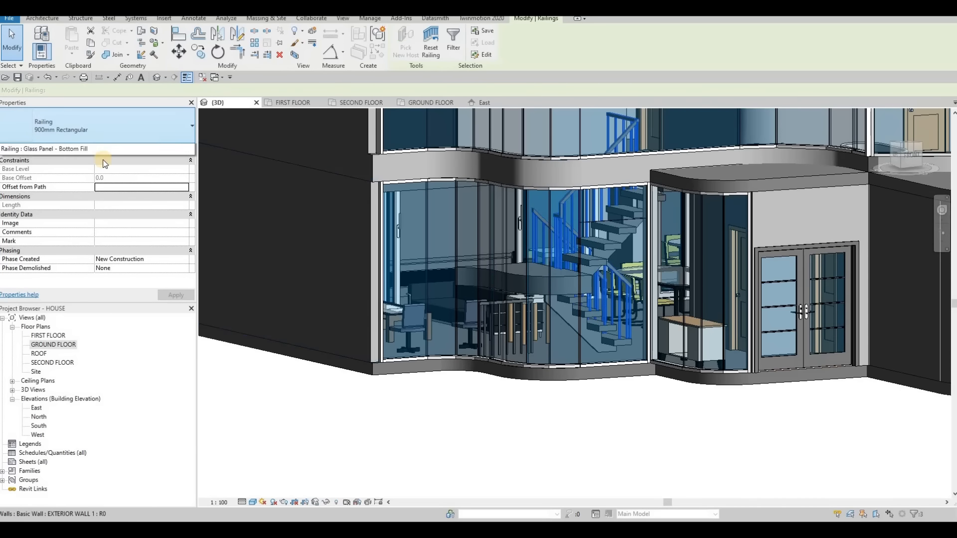
pyautogui.click(120, 199)
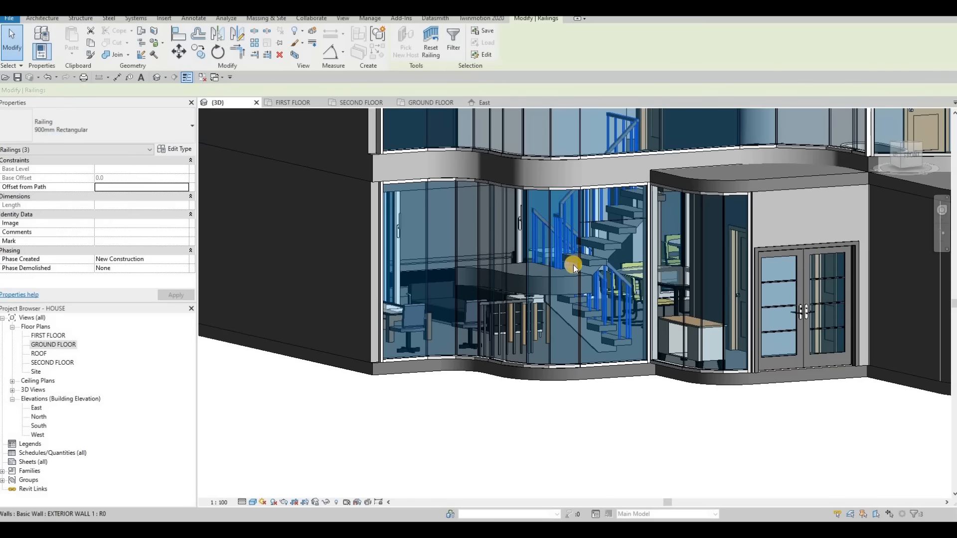
pyautogui.press('Escape')
# Step: Select the short railing standing on the ground floor behind the curved glazing and try to assign the staircase as its new host
pyautogui.keyDown('shift'); pyautogui.moveTo(543, 326); pyautogui.dragTo(651, 297, button='middle'); pyautogui.keyUp('shift')
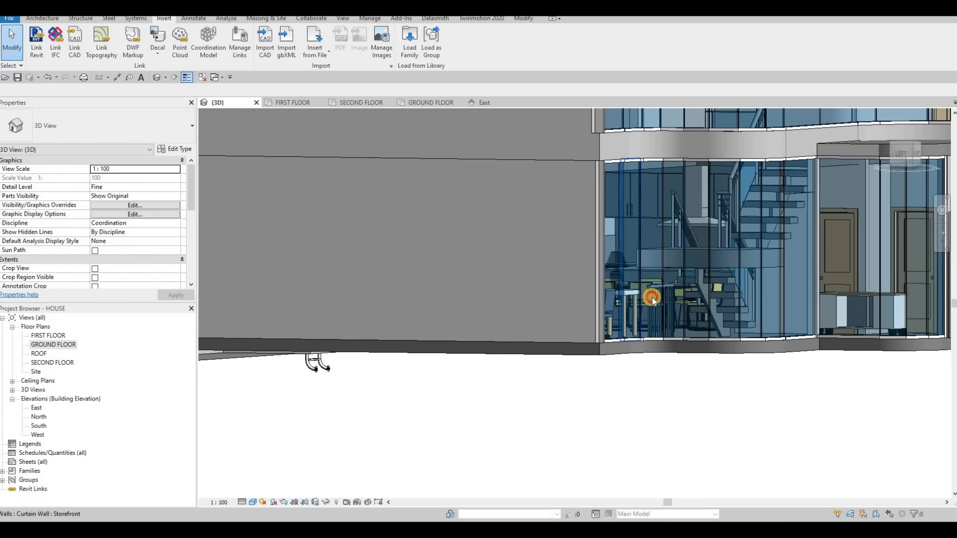
pyautogui.click(623, 329)
pyautogui.keyDown('shift'); pyautogui.moveTo(588, 343); pyautogui.dragTo(309, 282, button='middle'); pyautogui.keyUp('shift')
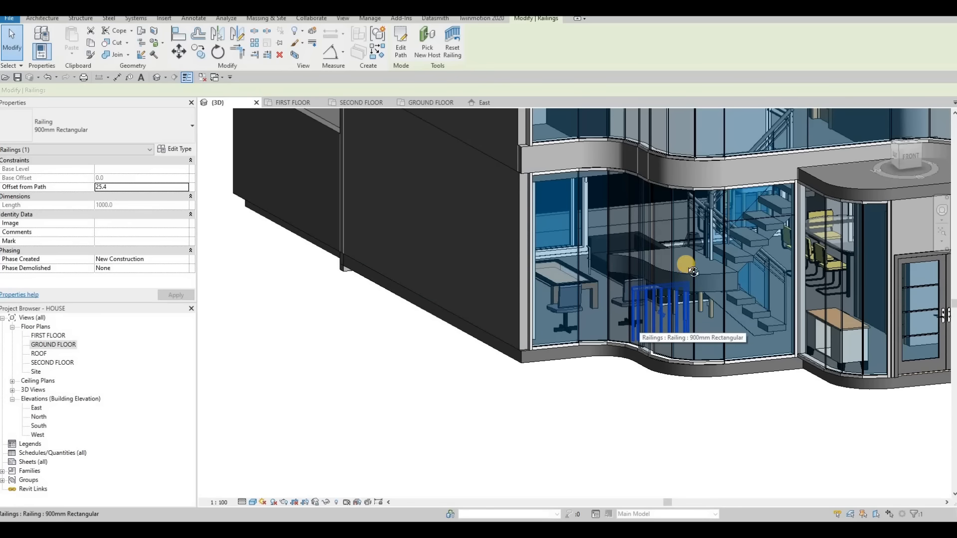
pyautogui.keyDown('shift'); pyautogui.moveTo(693, 272); pyautogui.dragTo(632, 282, button='middle'); pyautogui.keyUp('shift')
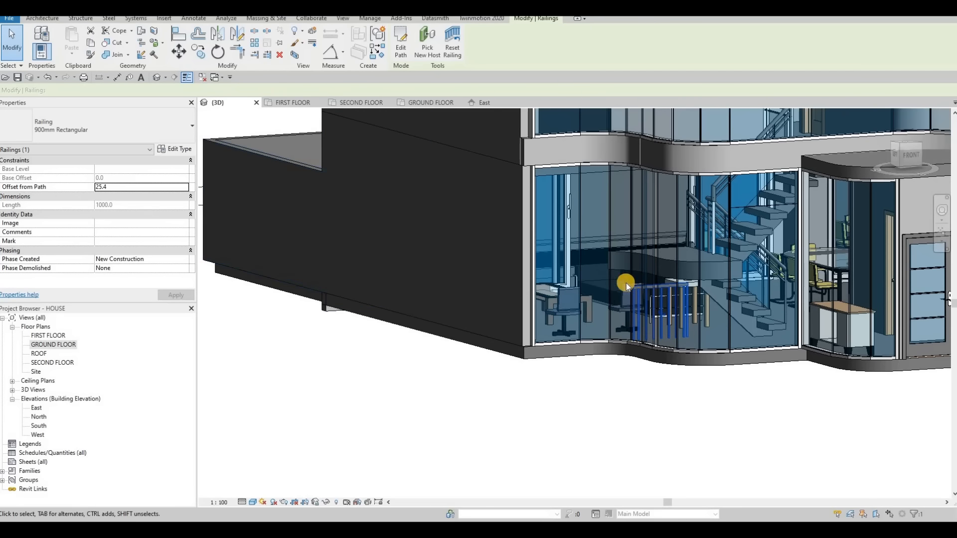
pyautogui.click(445, 53)
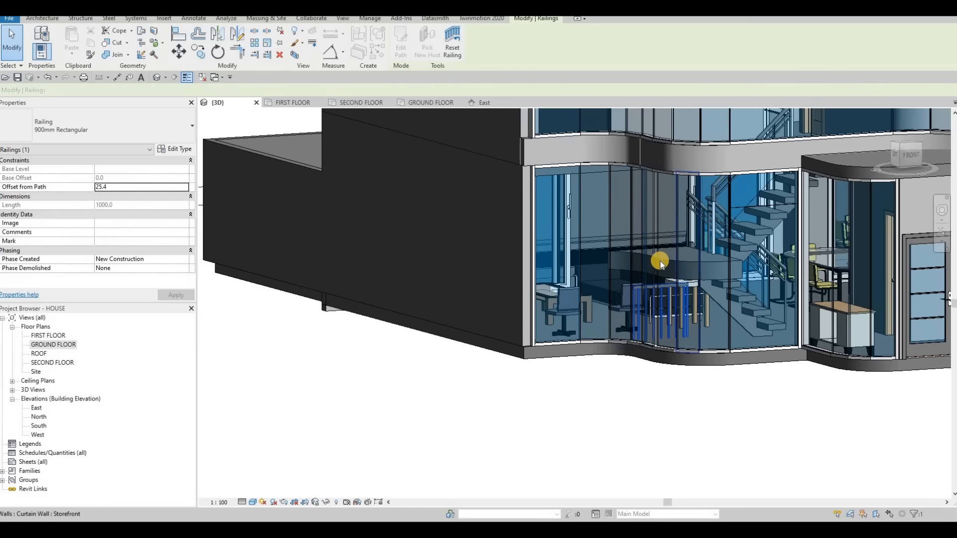
pyautogui.scroll(5, 650, 255)
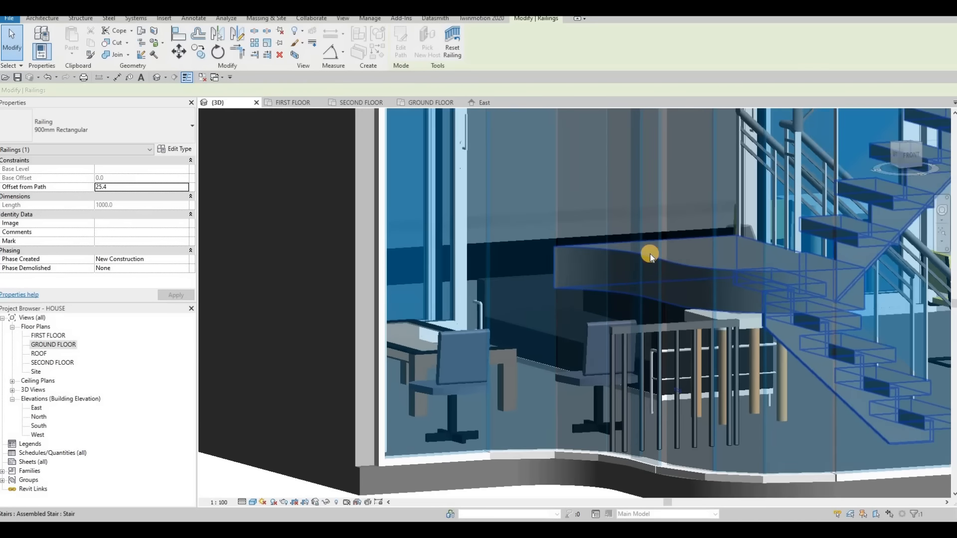
pyautogui.press('Escape')
pyautogui.press('Escape')
# Step: Try again to rehost the short 900mm Rectangular railing, picking up close at the curved stair landing
pyautogui.click(650, 329)
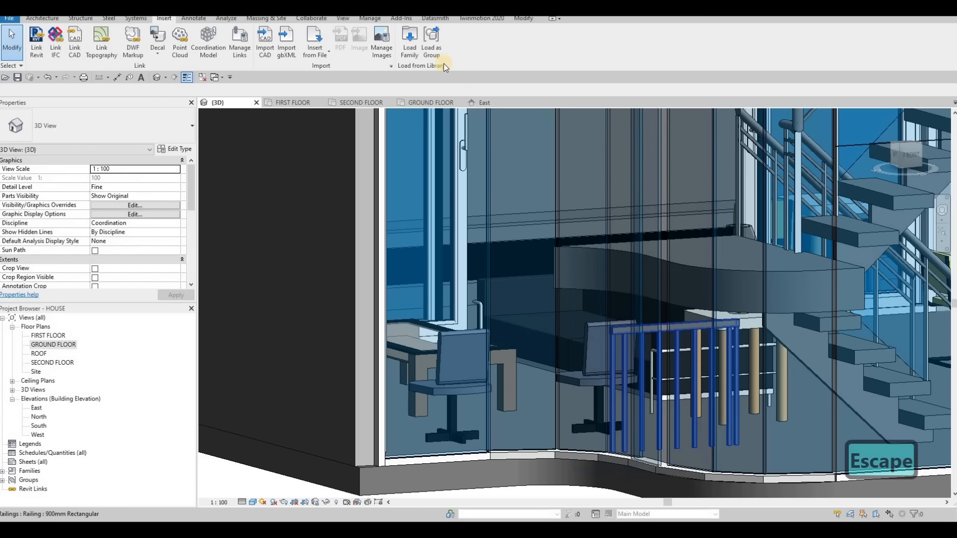
pyautogui.click(430, 50)
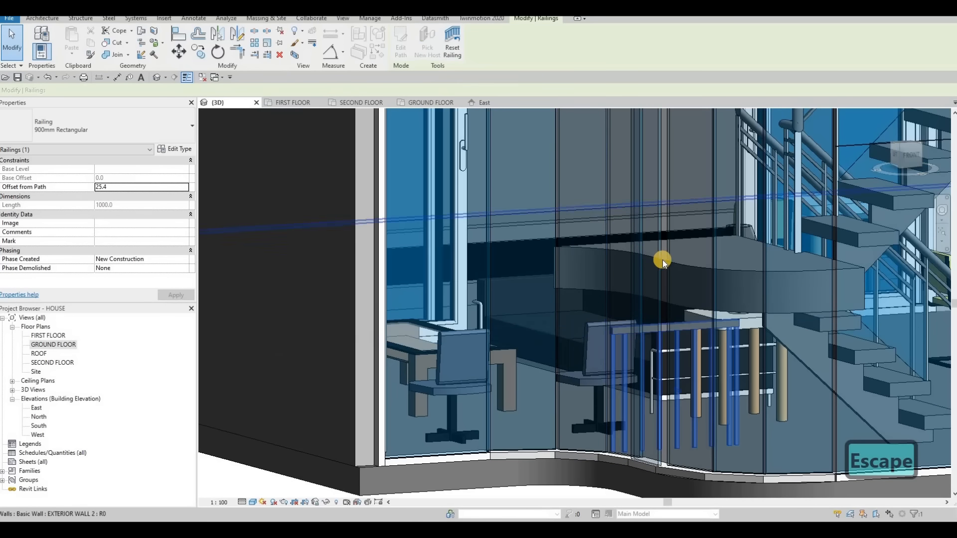
pyautogui.scroll(5, 661, 256)
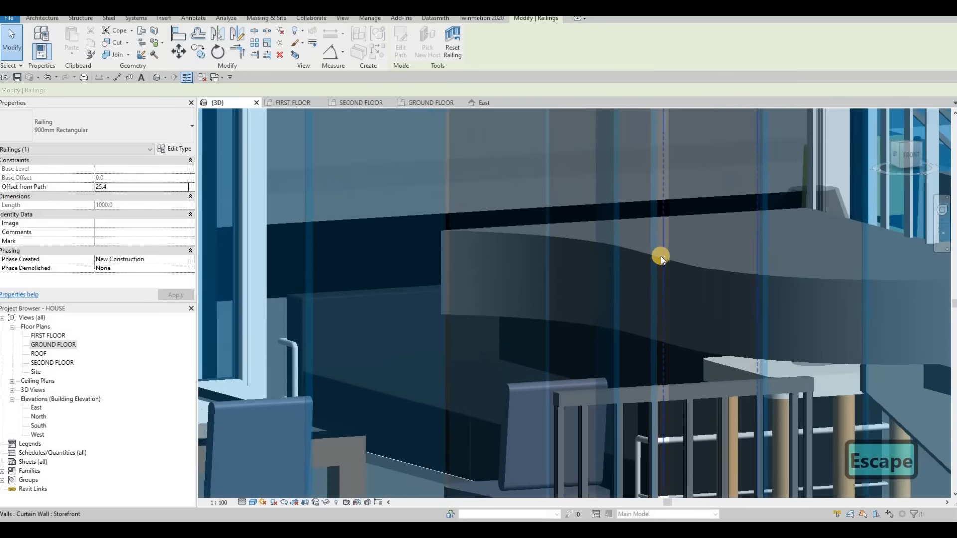
pyautogui.click(660, 256)
pyautogui.scroll(-3, 645, 270)
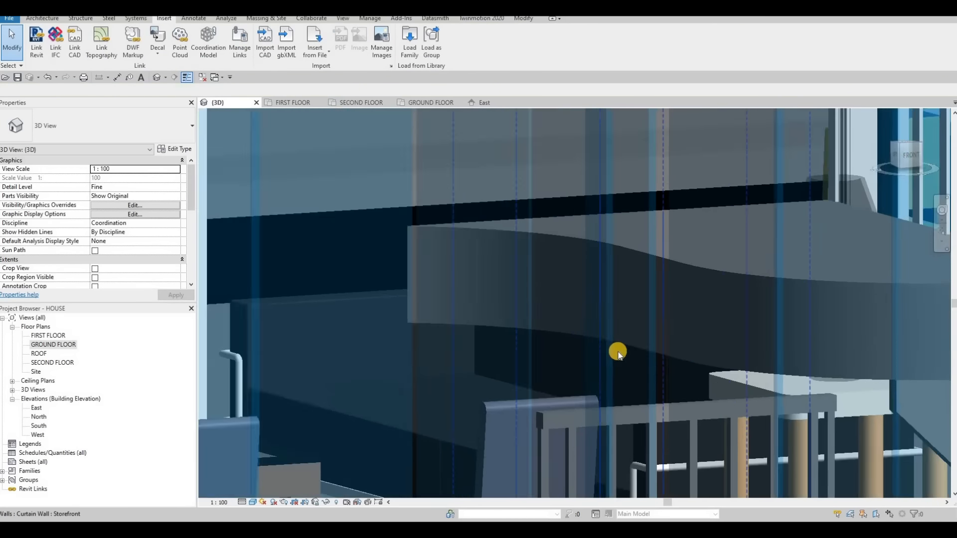
pyautogui.press('Escape')
# Step: Delete the short railing and bring up the staircase area in the FIRST FLOOR plan
pyautogui.click(591, 358)
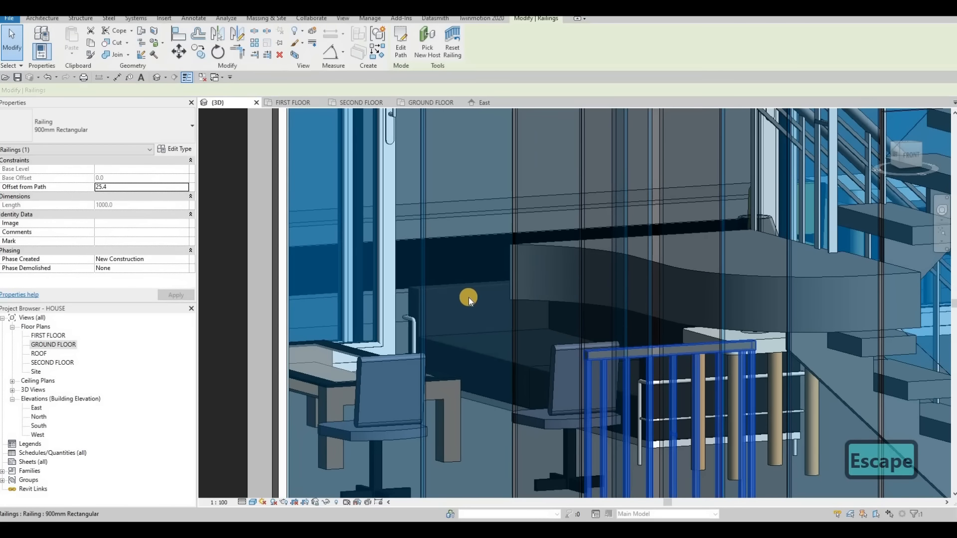
pyautogui.press('Delete')
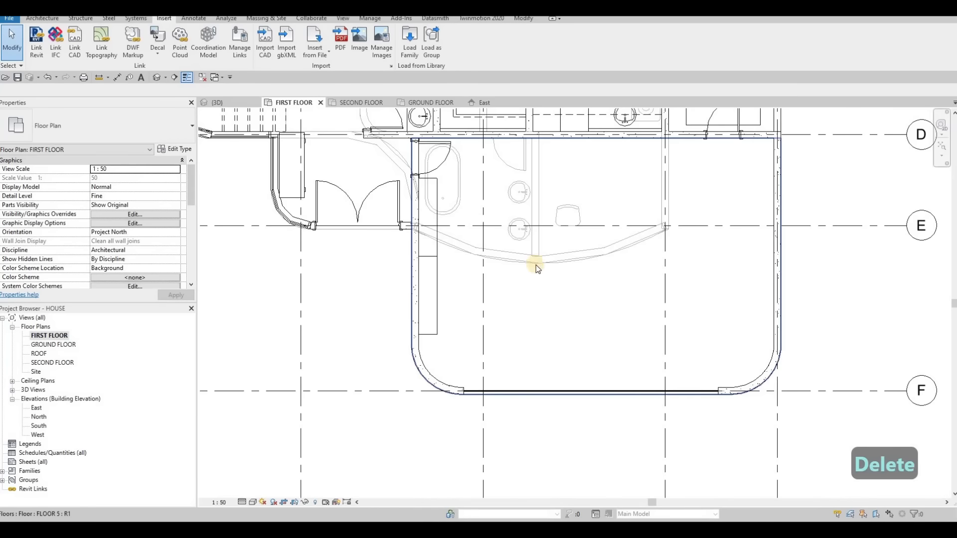
pyautogui.moveTo(330, 130); pyautogui.dragTo(545, 286, button='middle')
pyautogui.moveTo(471, 220); pyautogui.dragTo(528, 251, button='middle')
pyautogui.scroll(1, 502, 255)
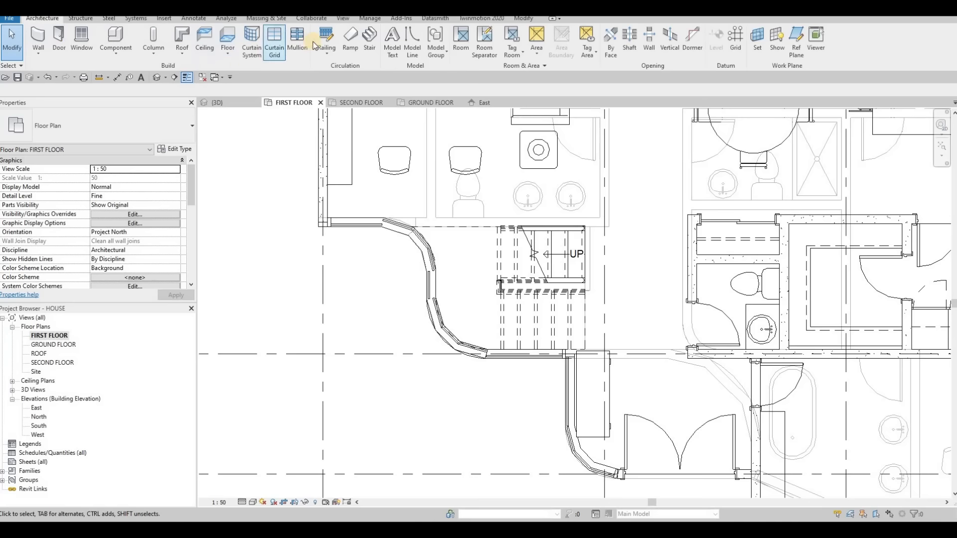
# Step: Sketch a Glass Panel - Bottom Fill railing about 1220 mm long from the stair's edge to the curved curtain wall and finish the path
pyautogui.click(327, 38)
pyautogui.click(101, 127)
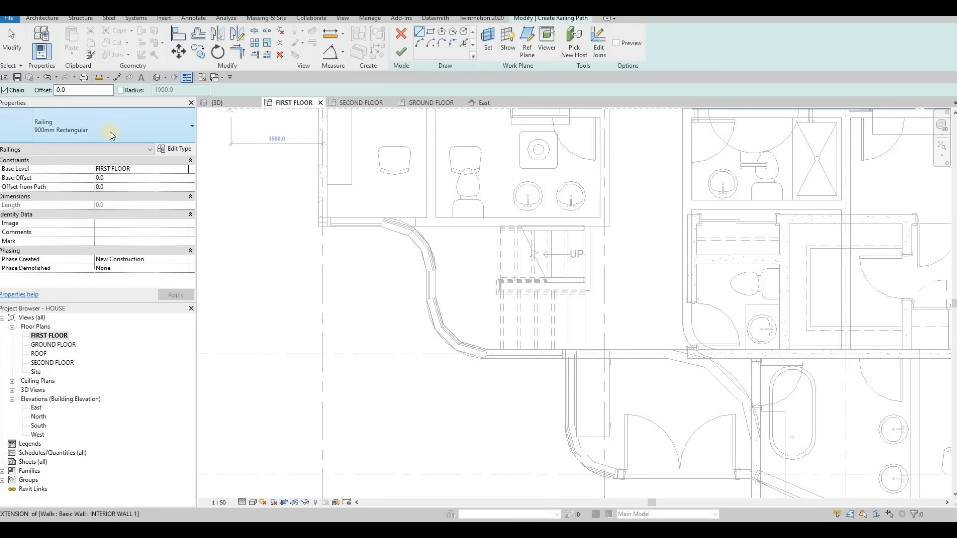
pyautogui.click(54, 198)
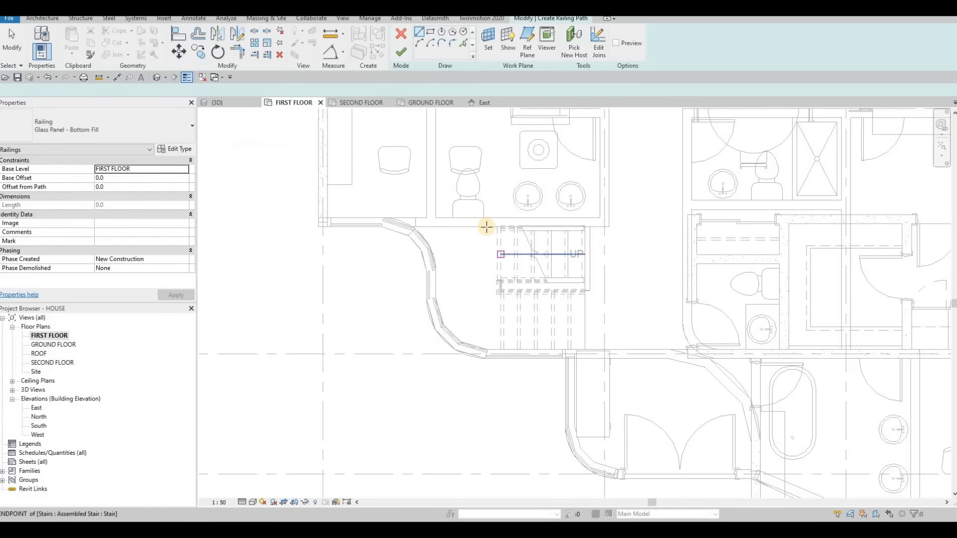
pyautogui.scroll(2, 489, 227)
pyautogui.click(376, 226)
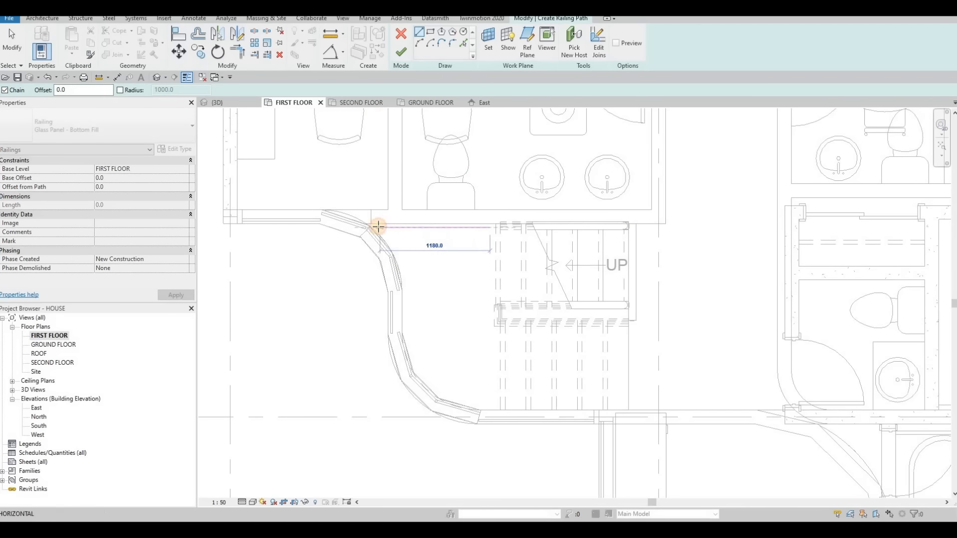
pyautogui.click(379, 227)
pyautogui.press('Escape')
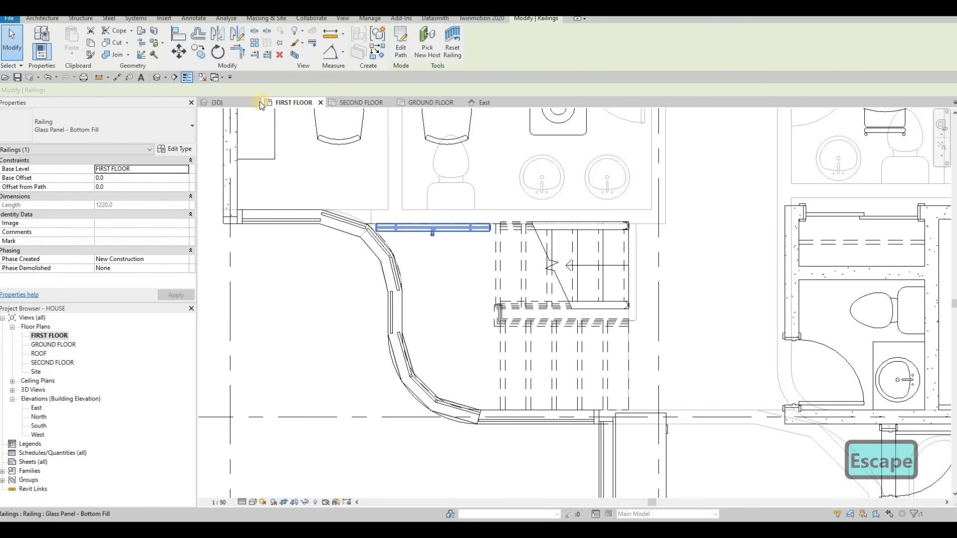
# Step: In the 3D view, set the base offset of the short Glass Panel - Bottom Fill railing behind the curved glazing to 1500
pyautogui.click(233, 102)
pyautogui.moveTo(503, 309); pyautogui.dragTo(437, 249, button='middle')
pyautogui.scroll(-1, 480, 268)
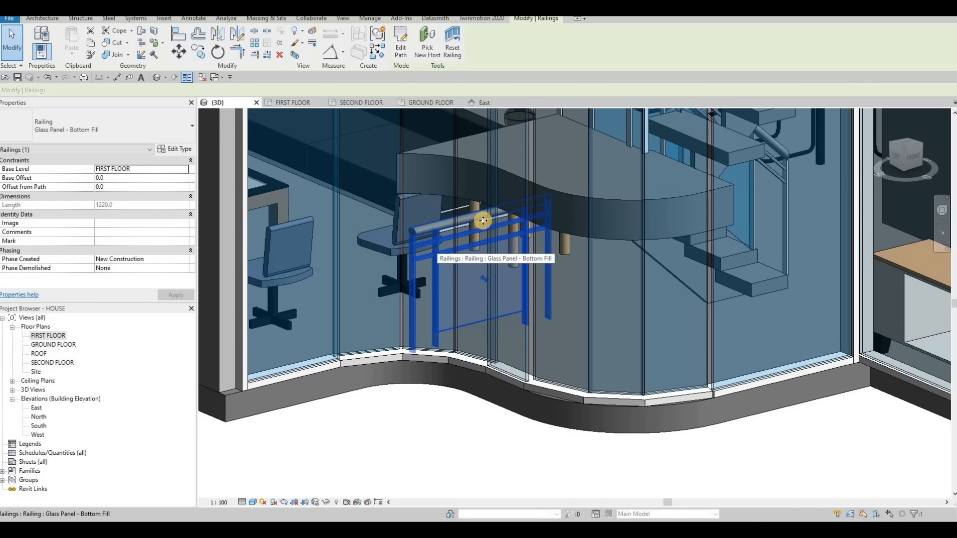
pyautogui.press('Escape')
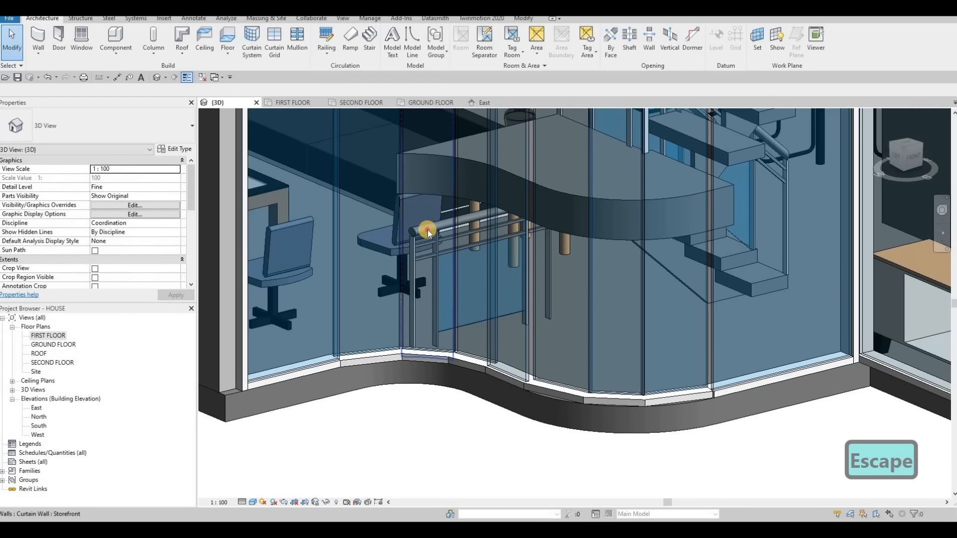
pyautogui.click(176, 170)
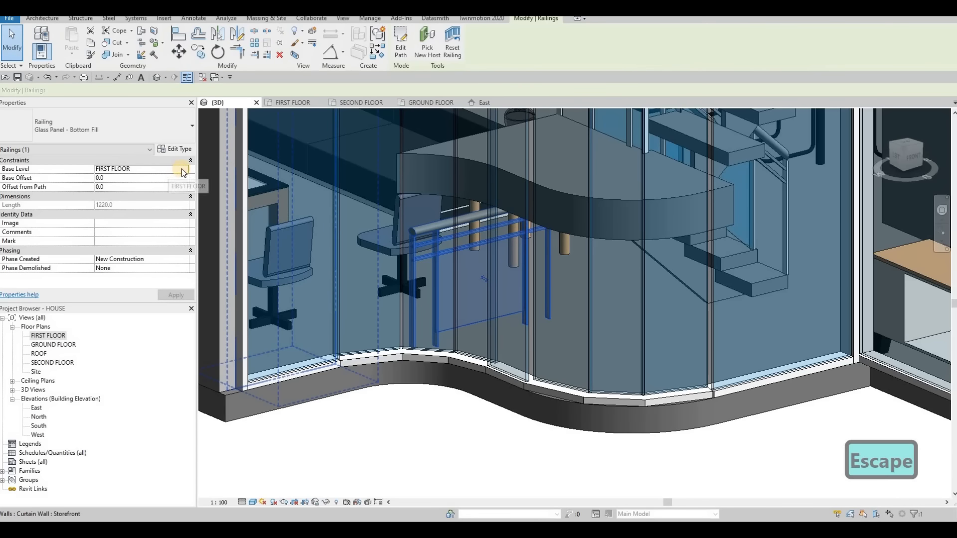
pyautogui.click(183, 170)
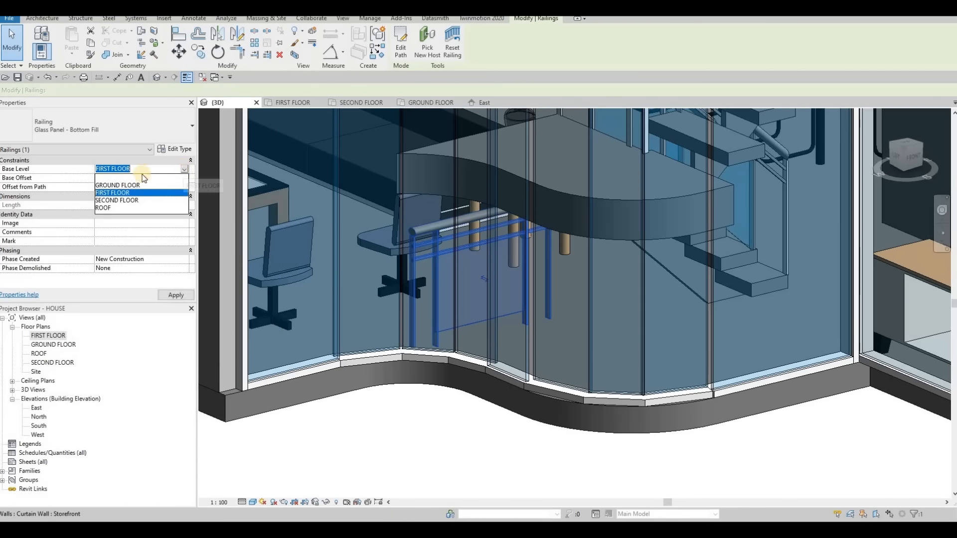
pyautogui.click(114, 184)
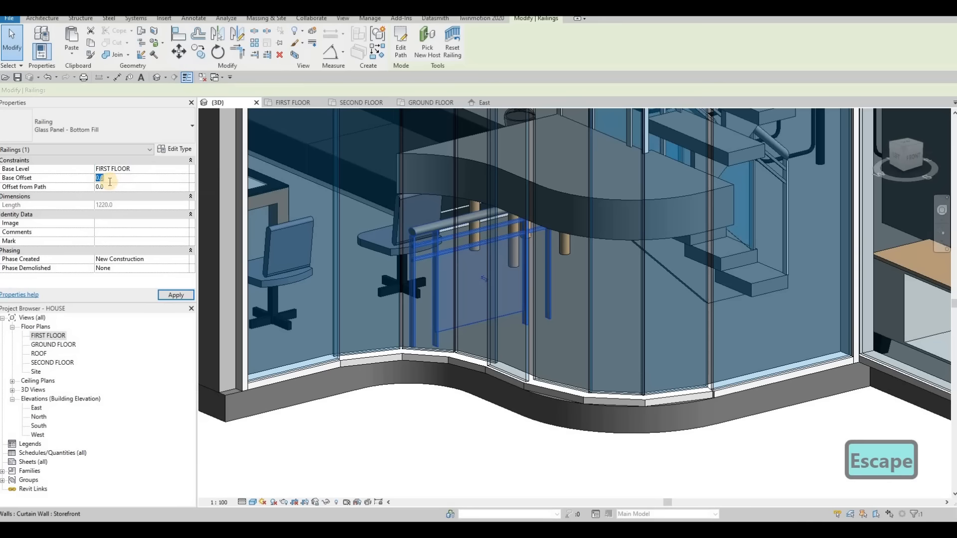
pyautogui.write('1500')
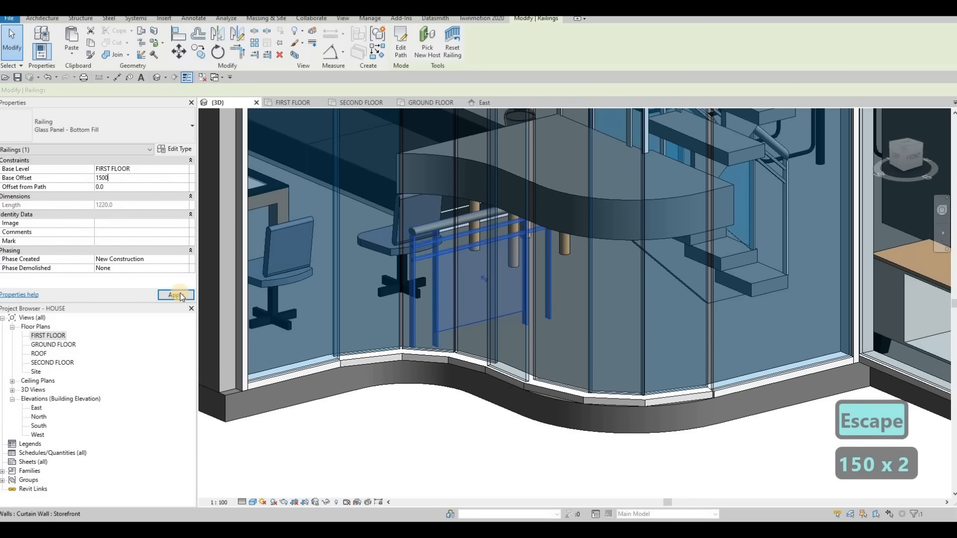
pyautogui.scroll(-4, 472, 278)
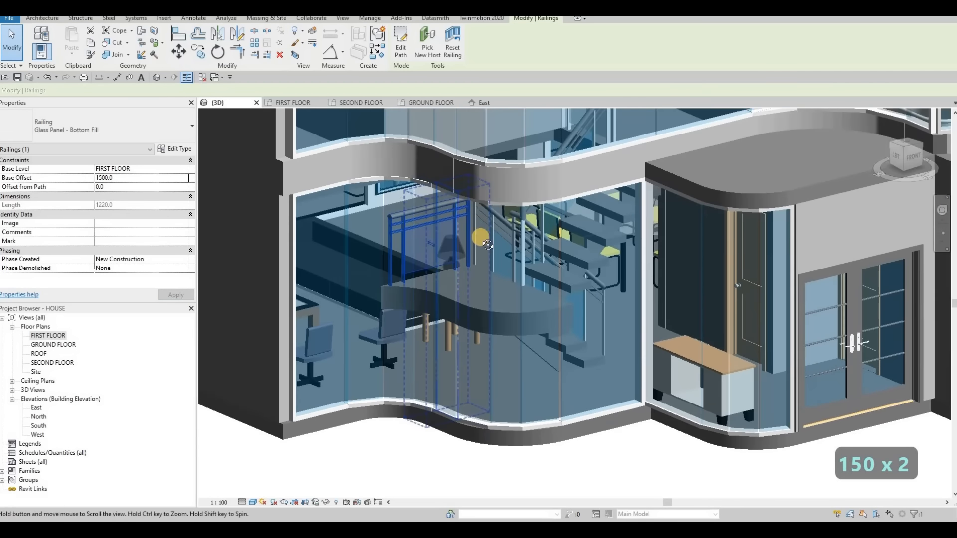
pyautogui.press('Escape')
# Step: Edit the short glass railing's path in the SECOND FLOOR plan, extending its stair-side end to the stair tread line for about 1331 mm in length
pyautogui.scroll(3, 464, 213)
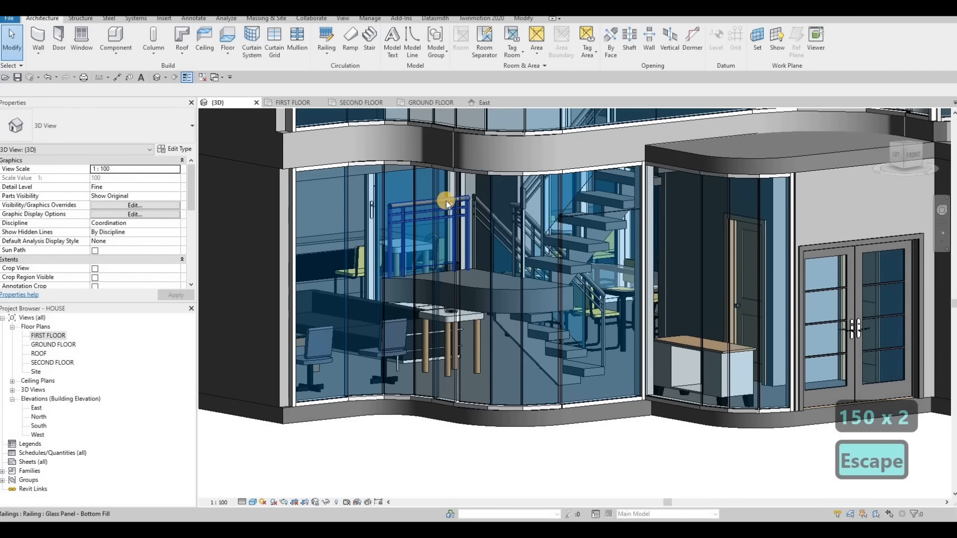
pyautogui.click(446, 202)
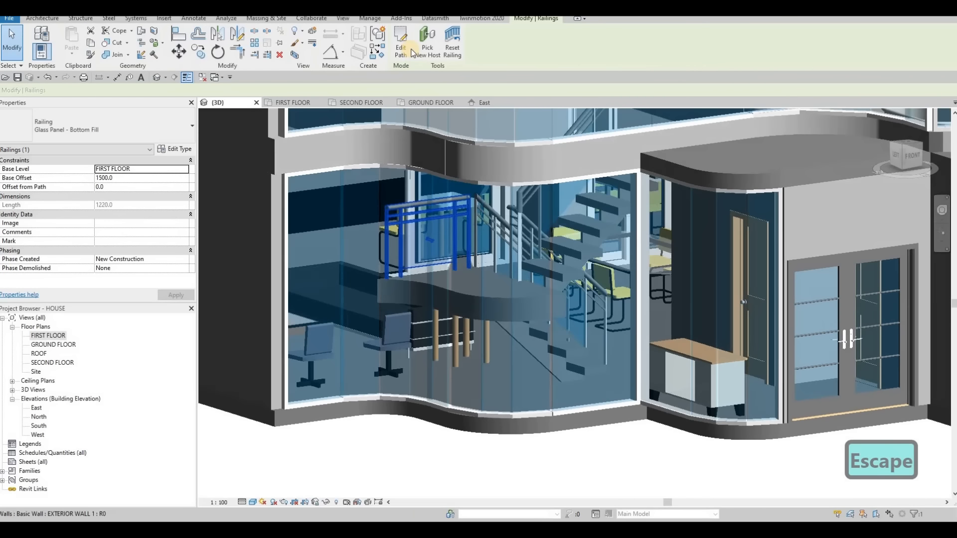
pyautogui.click(373, 116)
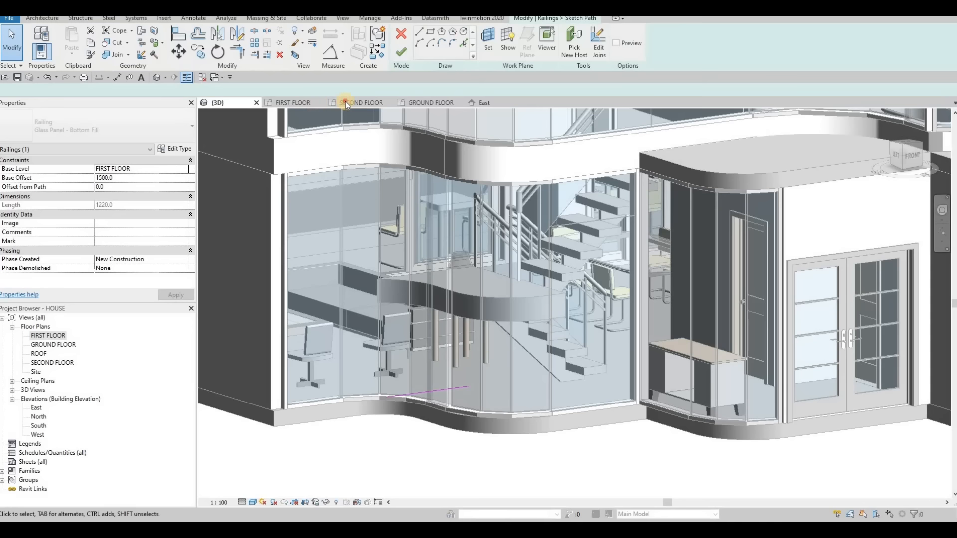
pyautogui.click(346, 102)
pyautogui.moveTo(544, 362)
pyautogui.mouseDown(button='middle')
pyautogui.moveTo(520, 387)
pyautogui.moveTo(491, 398)
pyautogui.mouseUp(button='middle')
pyautogui.scroll(-1, 491, 399)
pyautogui.moveTo(443, 268); pyautogui.dragTo(536, 408, button='middle')
pyautogui.moveTo(354, 267); pyautogui.dragTo(452, 275, button='middle')
pyautogui.scroll(3, 352, 286)
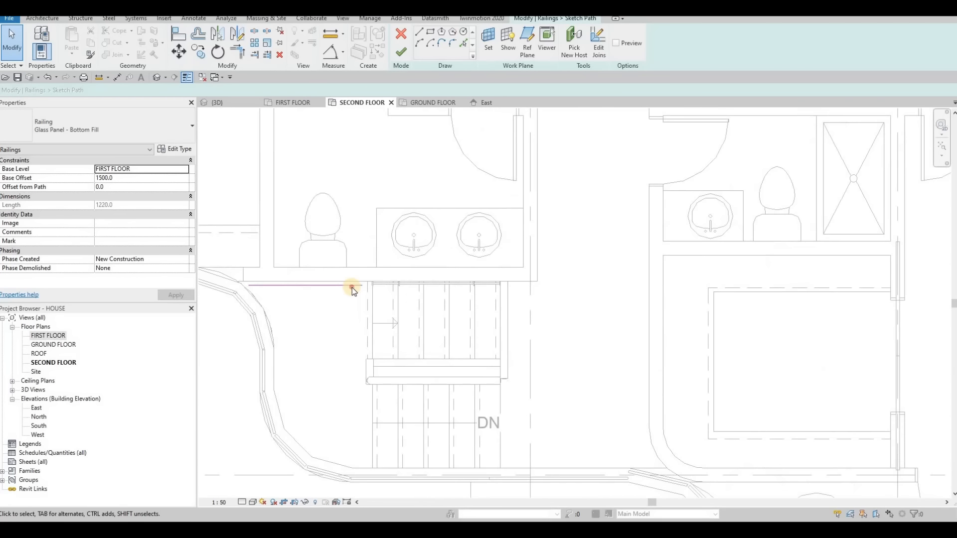
pyautogui.scroll(2, 352, 287)
pyautogui.moveTo(352, 287); pyautogui.dragTo(384, 289)
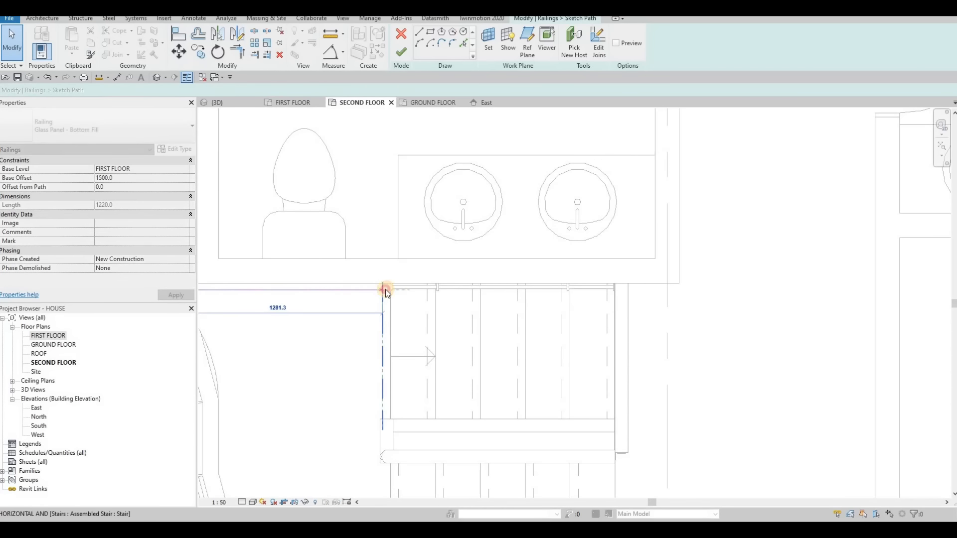
pyautogui.click(351, 291)
pyautogui.press('Escape')
# Step: Nudge the railing's path line two increments up toward the bathroom wall and finish the path sketch
pyautogui.click(352, 290)
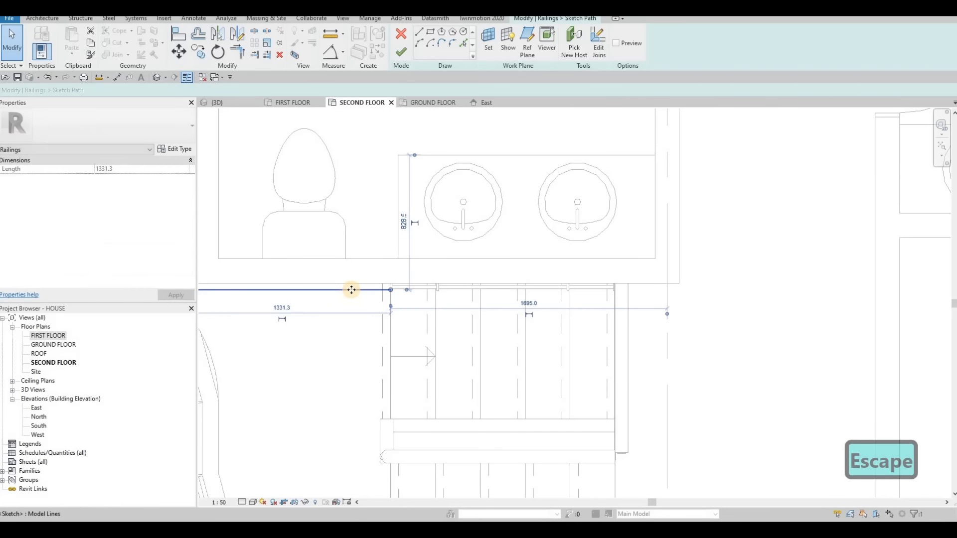
pyautogui.press('Up')
pyautogui.press('Up')
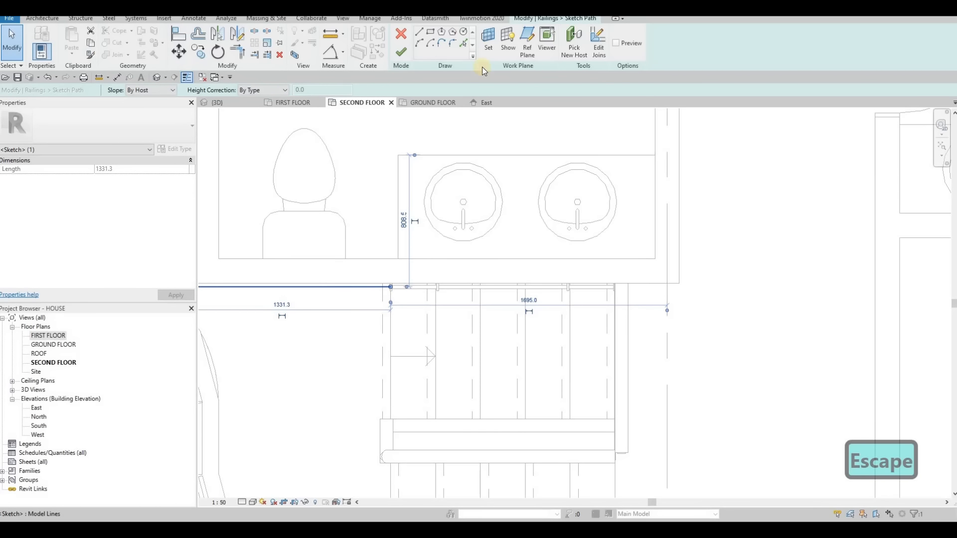
pyautogui.press('Escape')
pyautogui.click(401, 54)
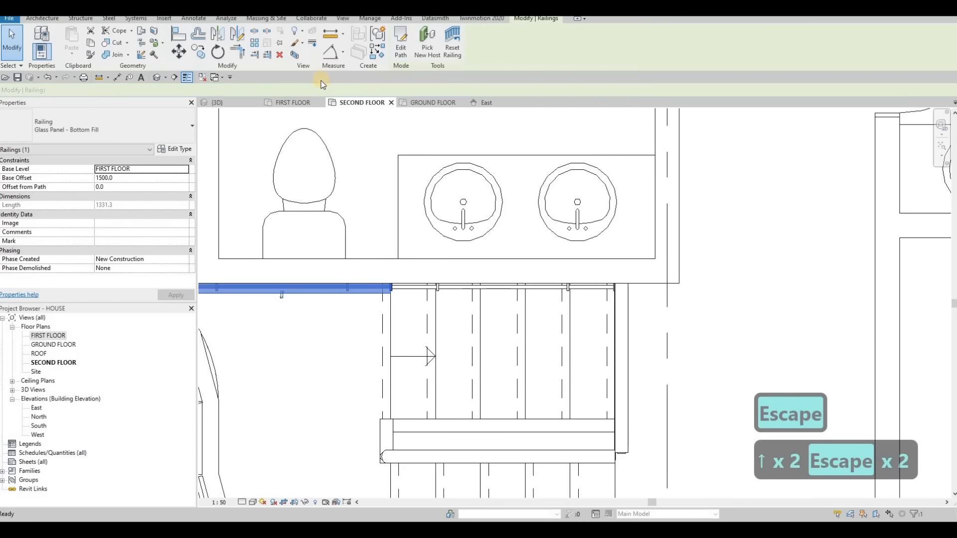
pyautogui.press('Escape')
pyautogui.press('Escape')
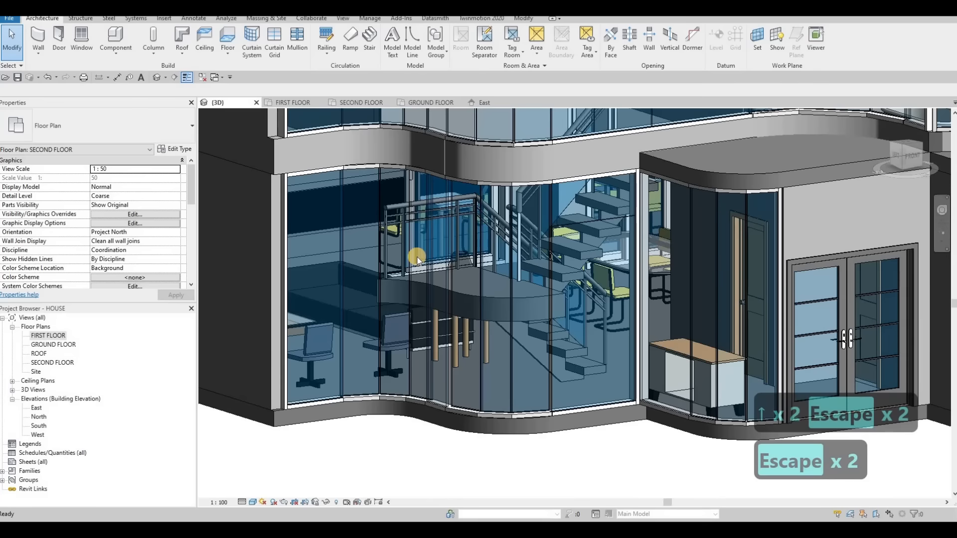
pyautogui.press('Escape')
# Step: Examine the tread materials and thicknesses of the landing type and run type used by the staircase behind the curved glazing
pyautogui.keyDown('shift'); pyautogui.moveTo(363, 227); pyautogui.dragTo(537, 268, button='middle'); pyautogui.keyUp('shift')
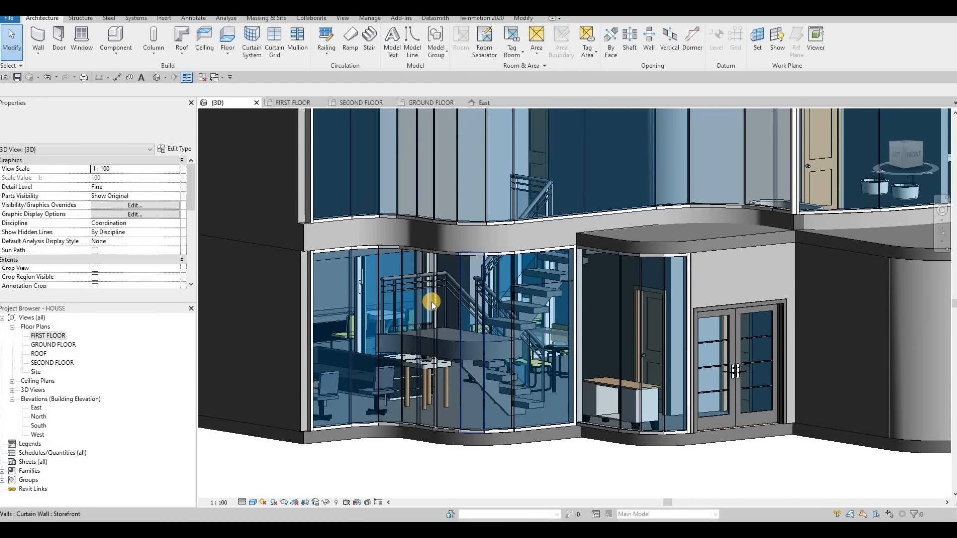
pyautogui.keyDown('shift'); pyautogui.moveTo(588, 317); pyautogui.dragTo(404, 313, button='middle'); pyautogui.keyUp('shift')
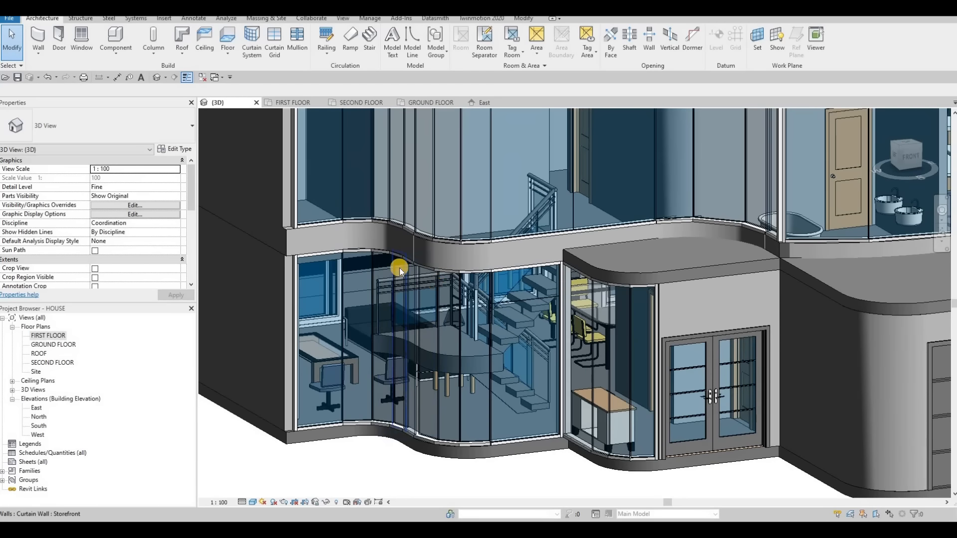
pyautogui.keyDown('shift'); pyautogui.moveTo(399, 267); pyautogui.dragTo(413, 283, button='middle'); pyautogui.keyUp('shift')
pyautogui.keyDown('shift'); pyautogui.moveTo(369, 369); pyautogui.dragTo(462, 331, button='middle'); pyautogui.keyUp('shift')
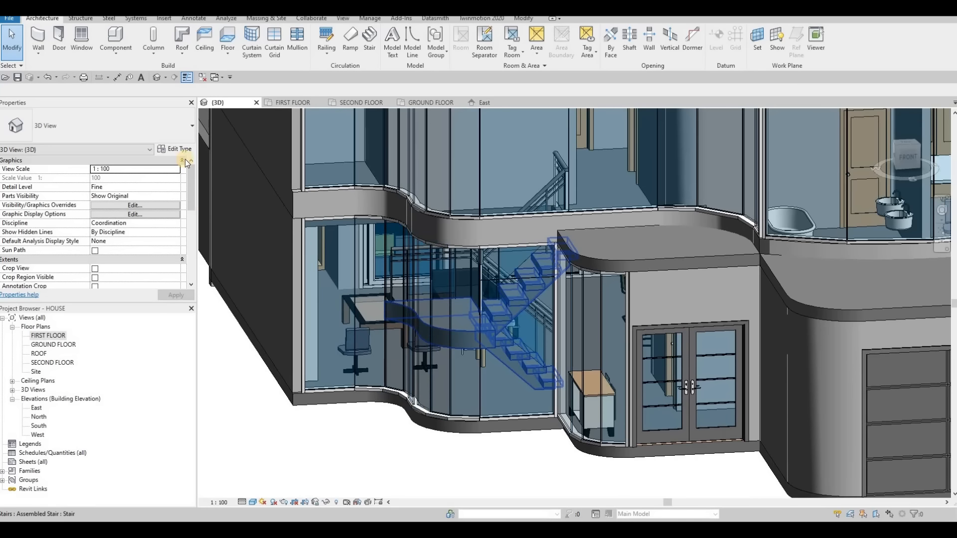
pyautogui.click(462, 331)
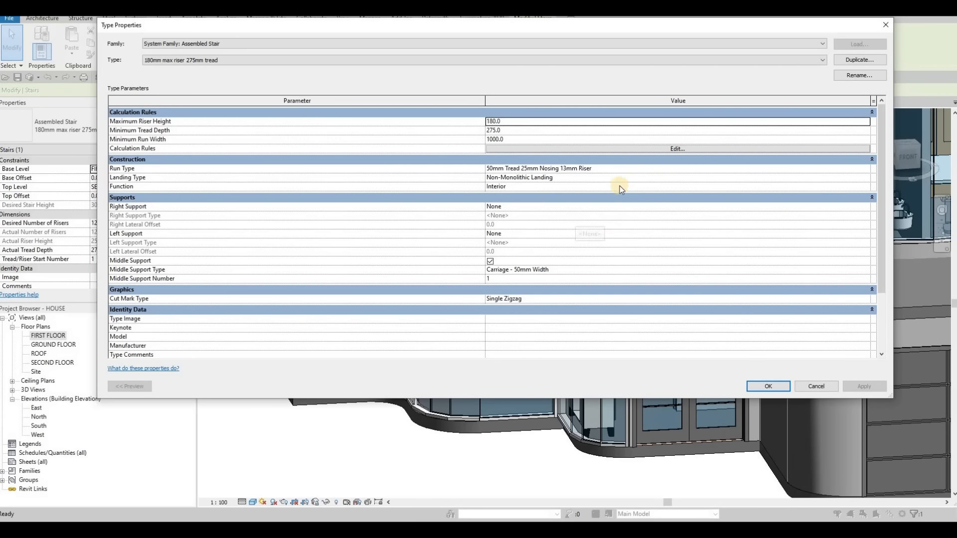
pyautogui.click(642, 178)
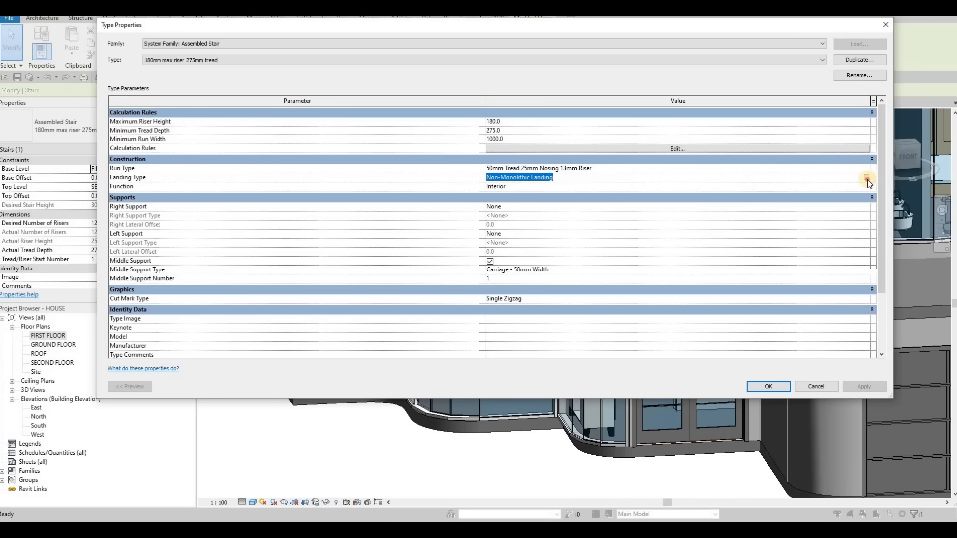
pyautogui.click(867, 178)
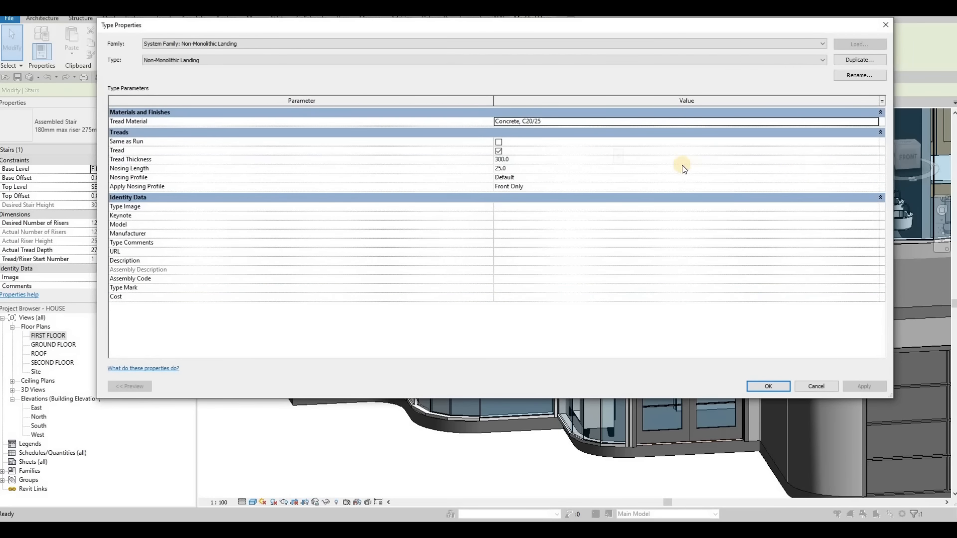
pyautogui.press('Escape')
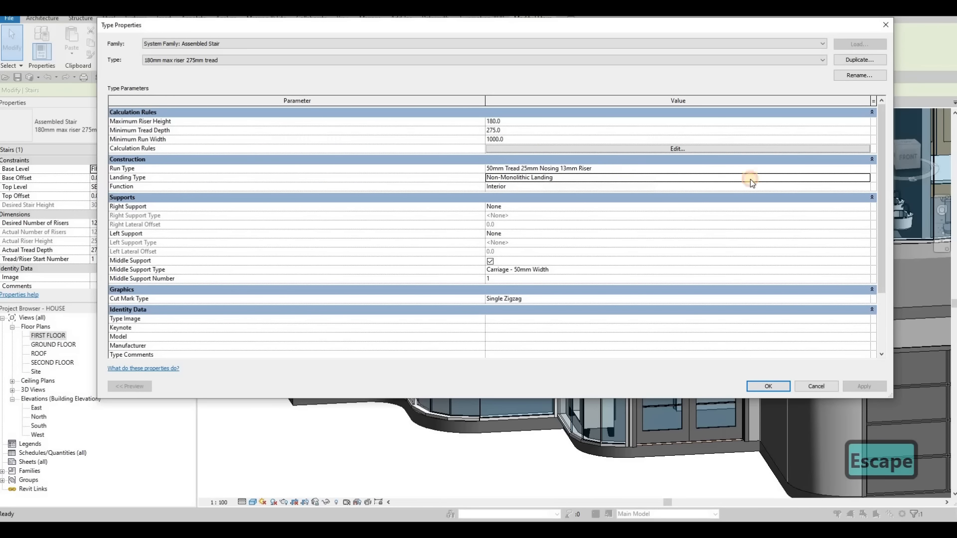
pyautogui.click(866, 170)
pyautogui.click(867, 170)
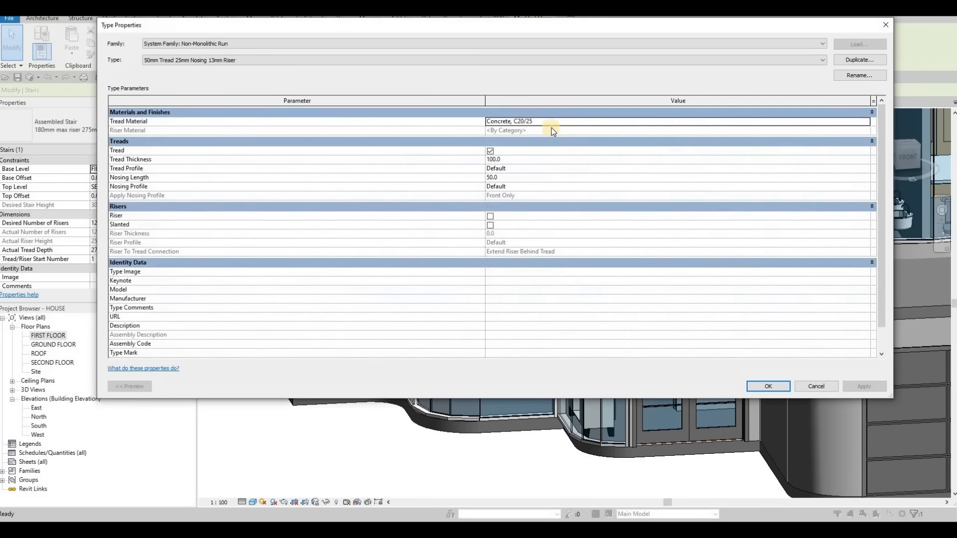
pyautogui.press('Escape')
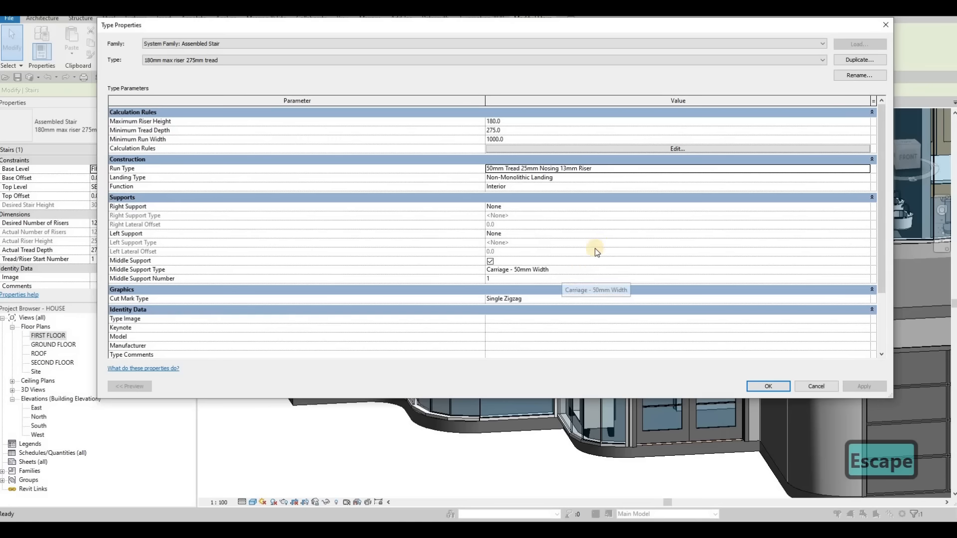
# Step: Assign the AEC metal Bronze, Architectural as the material of the stair's Carriage - 50mm Width middle support and apply the type changes
pyautogui.click(590, 273)
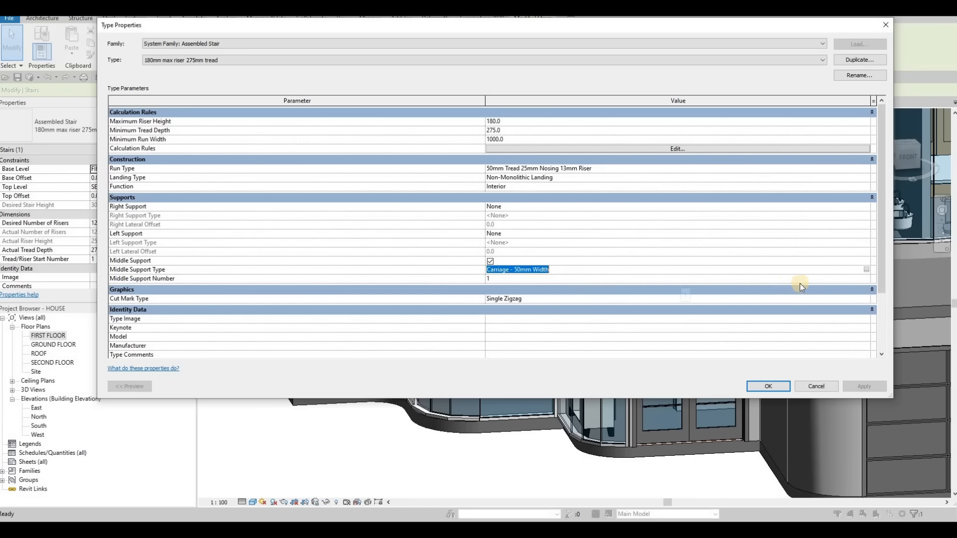
pyautogui.click(866, 271)
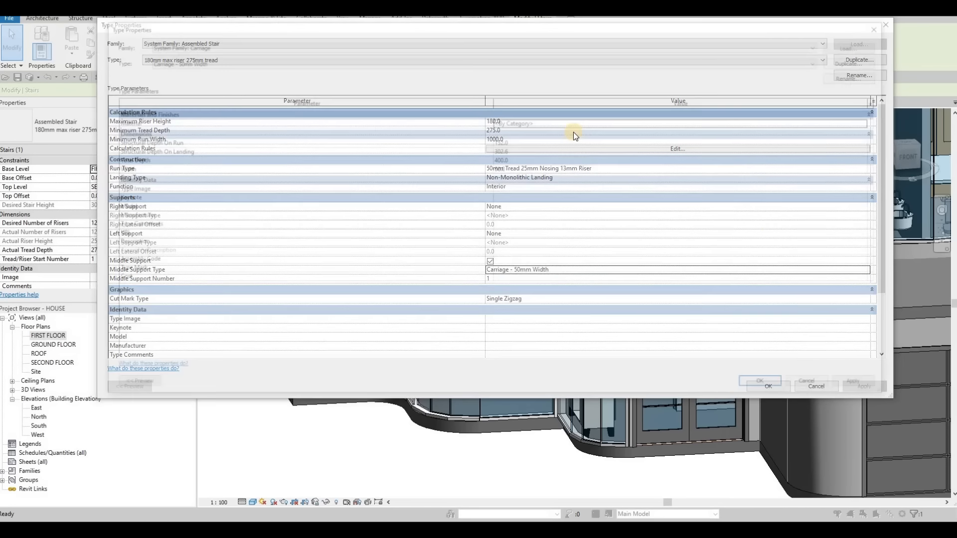
pyautogui.click(820, 124)
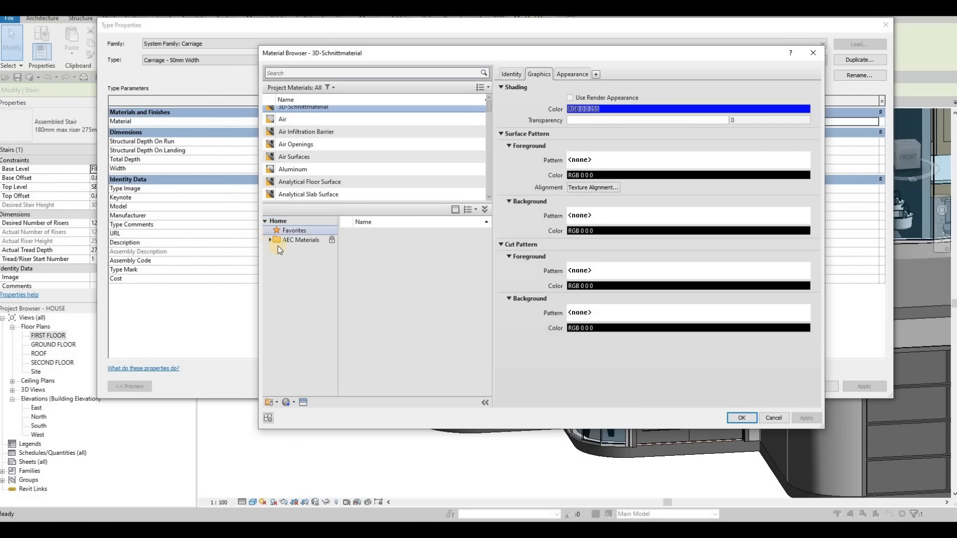
pyautogui.click(277, 242)
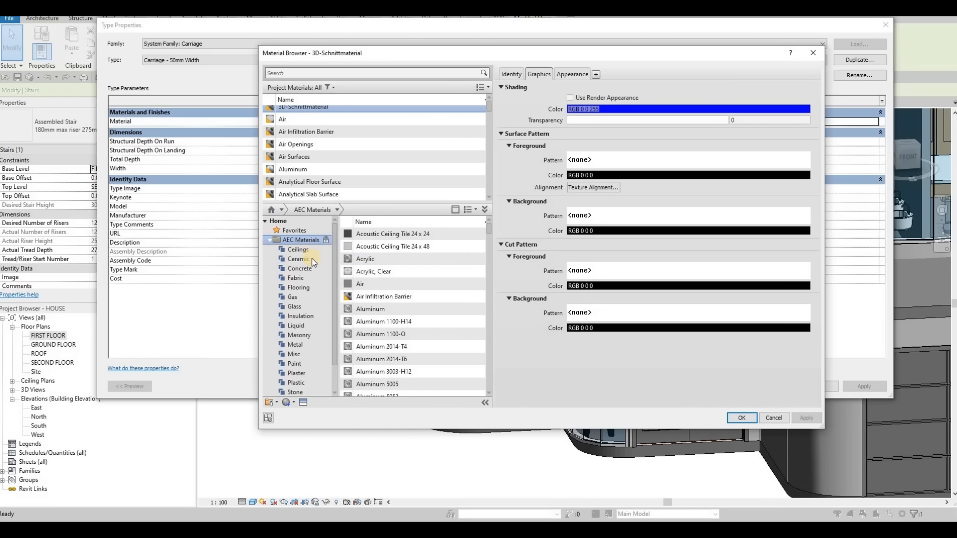
pyautogui.scroll(-1, 318, 278)
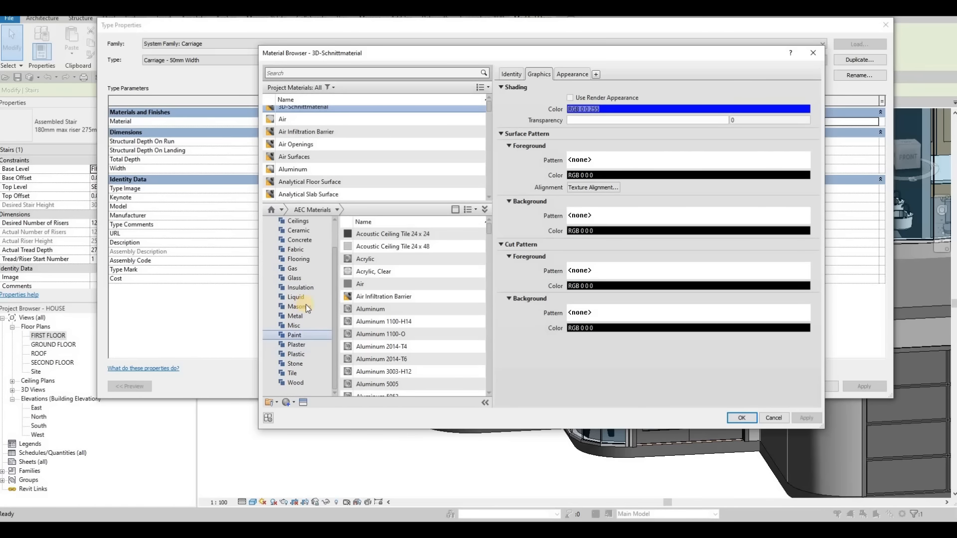
pyautogui.click(299, 316)
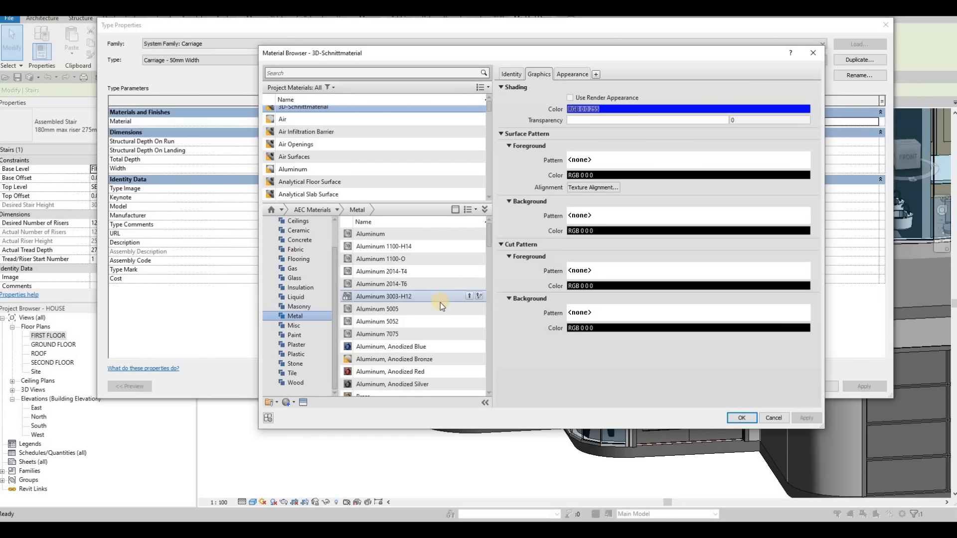
pyautogui.scroll(-3, 441, 303)
pyautogui.click(469, 301)
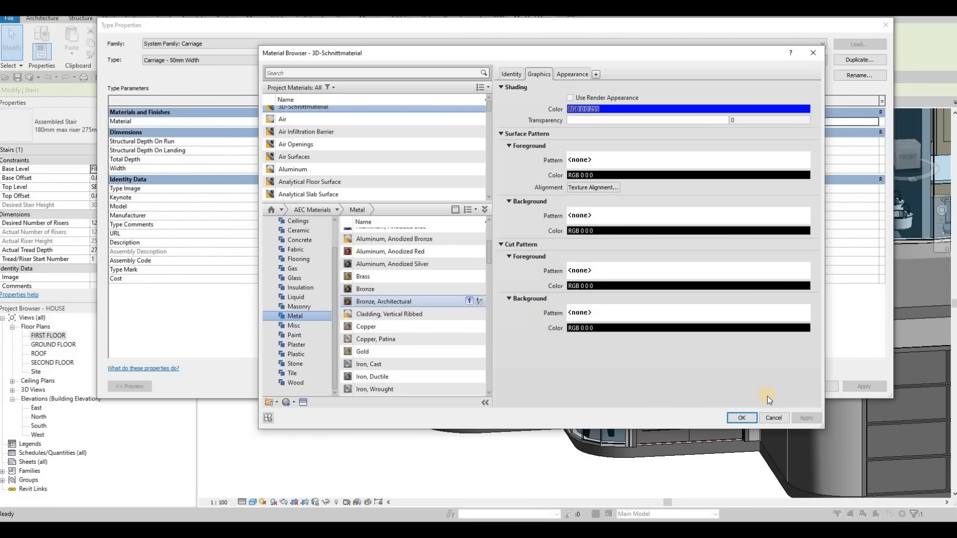
pyautogui.click(748, 416)
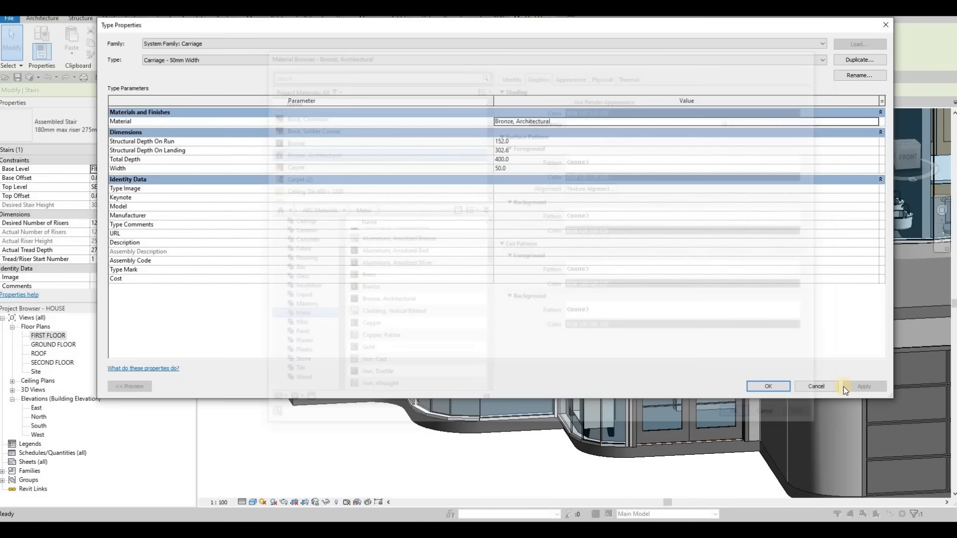
pyautogui.click(799, 395)
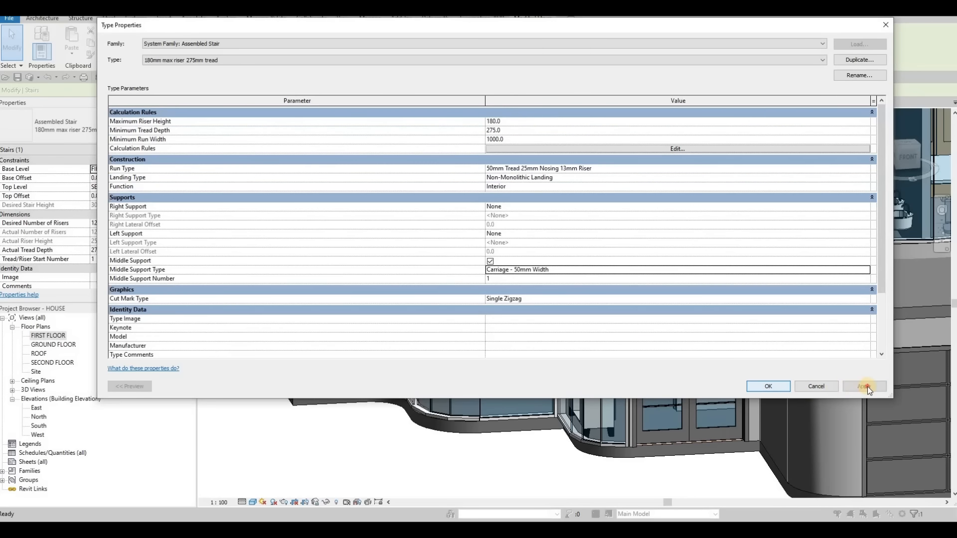
pyautogui.click(779, 387)
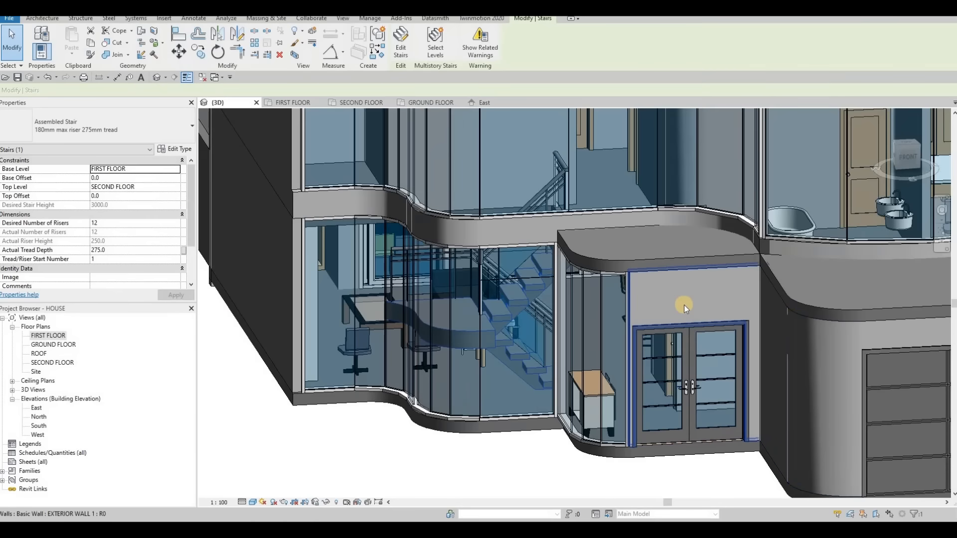
# Step: Examine the type parameters and material of the 50mm x 150mm rectangular mullion under the bathroom's curved glazing
pyautogui.scroll(2, 709, 290)
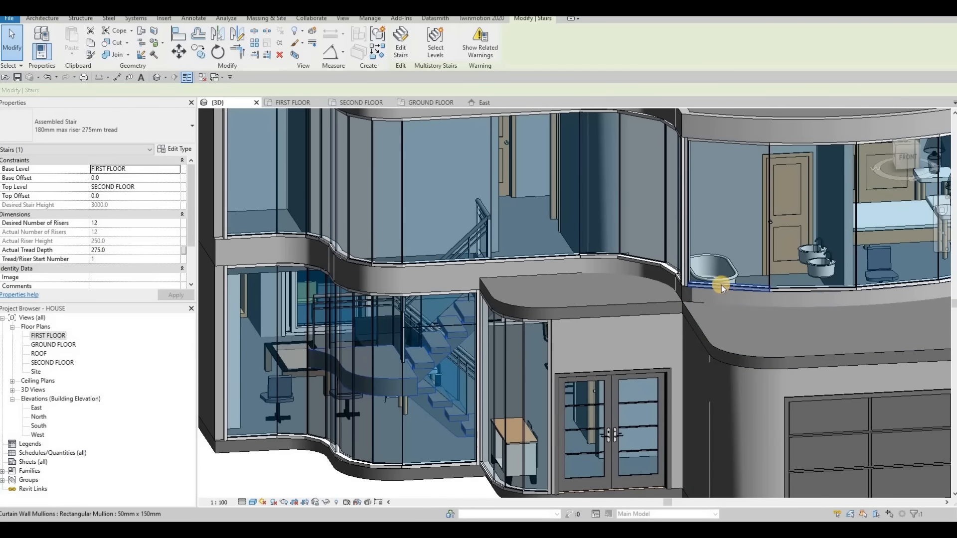
pyautogui.click(719, 285)
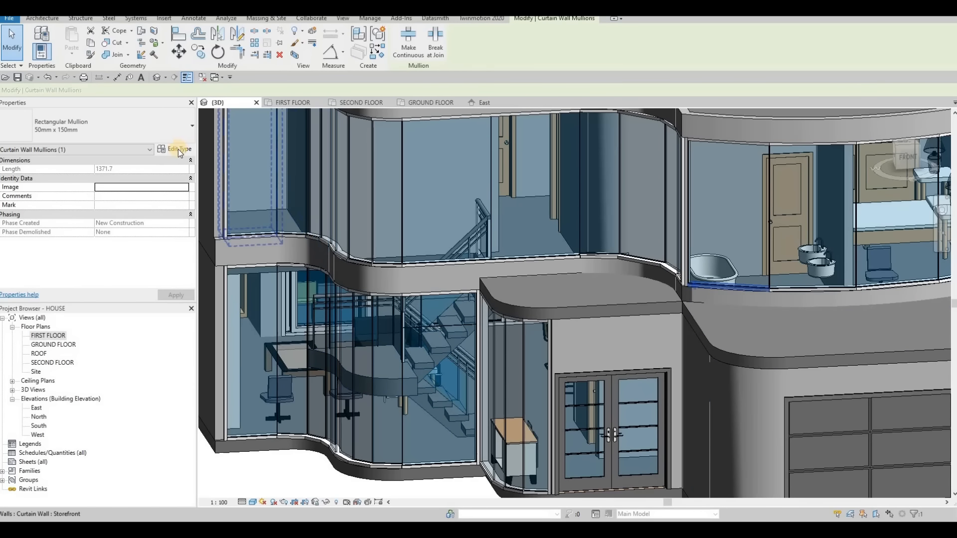
pyautogui.click(177, 148)
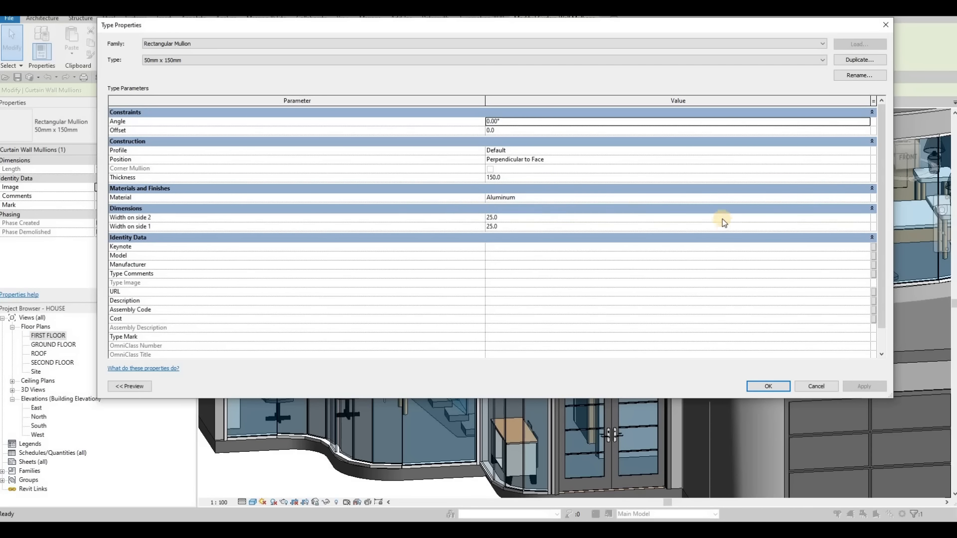
pyautogui.press('Escape')
pyautogui.press('Escape')
pyautogui.scroll(2, 674, 306)
pyautogui.scroll(-3, 673, 306)
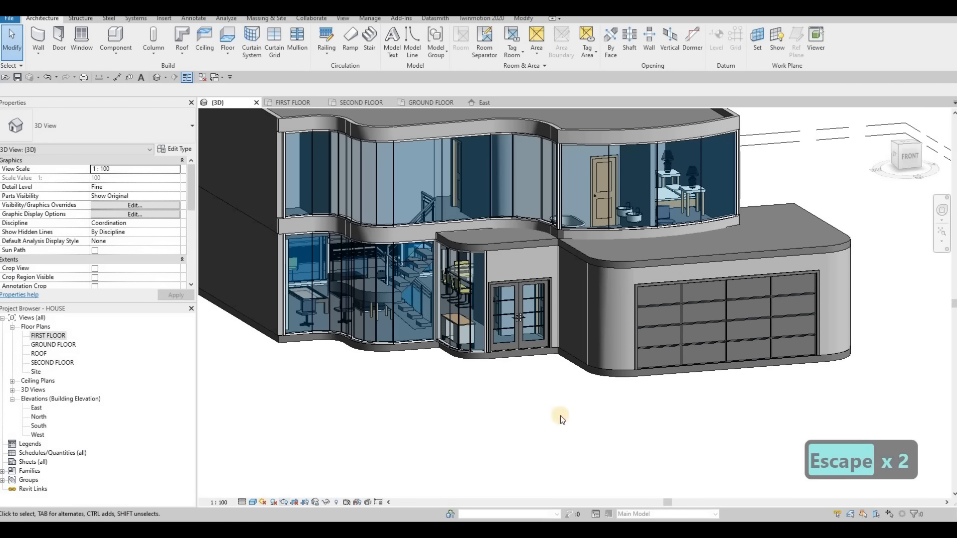
# Step: Set the 3D view's visual style to Realistic and orbit to a lower view of the front facade
pyautogui.click(253, 502)
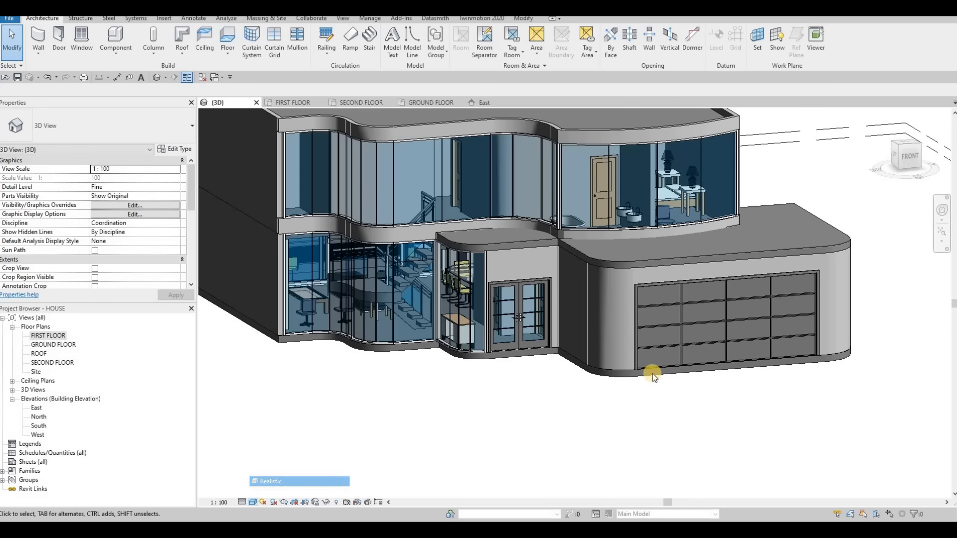
pyautogui.keyDown('shift'); pyautogui.moveTo(614, 395); pyautogui.dragTo(468, 337, button='middle'); pyautogui.keyUp('shift')
# Step: Examine the type materials and dimensions of the double glass entrance door beside the garage
pyautogui.click(654, 347)
pyautogui.scroll(-5, 672, 371)
pyautogui.scroll(5, 467, 337)
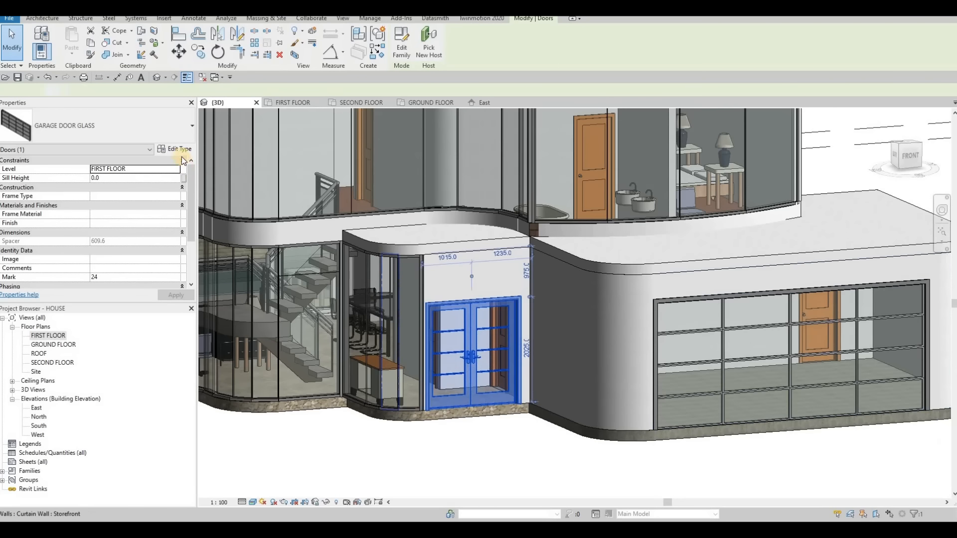
pyautogui.click(179, 150)
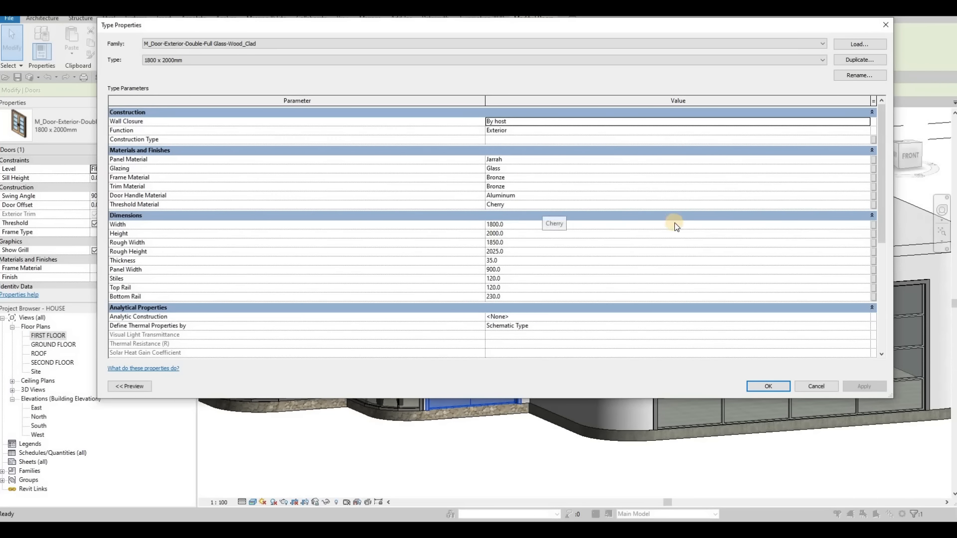
pyautogui.press('Escape')
pyautogui.press('Escape')
pyautogui.scroll(-5, 627, 297)
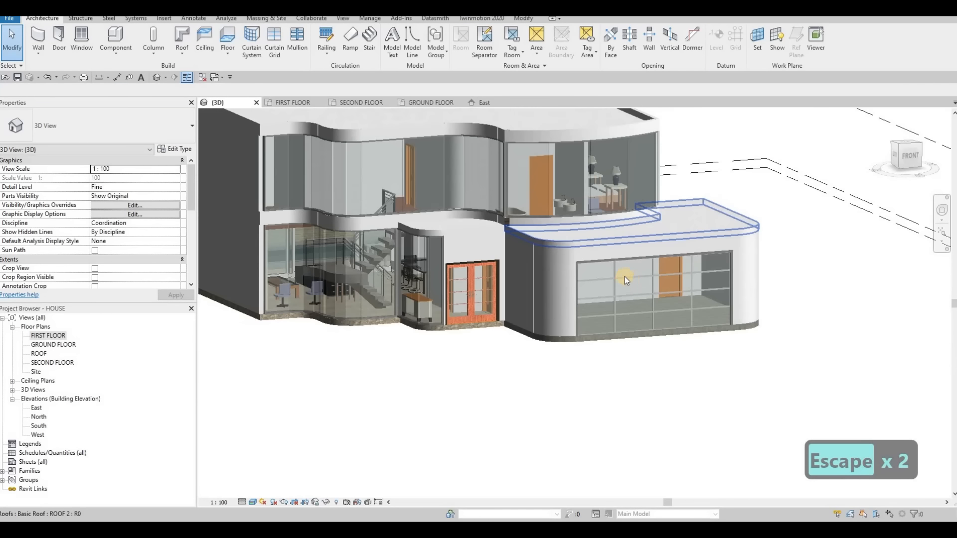